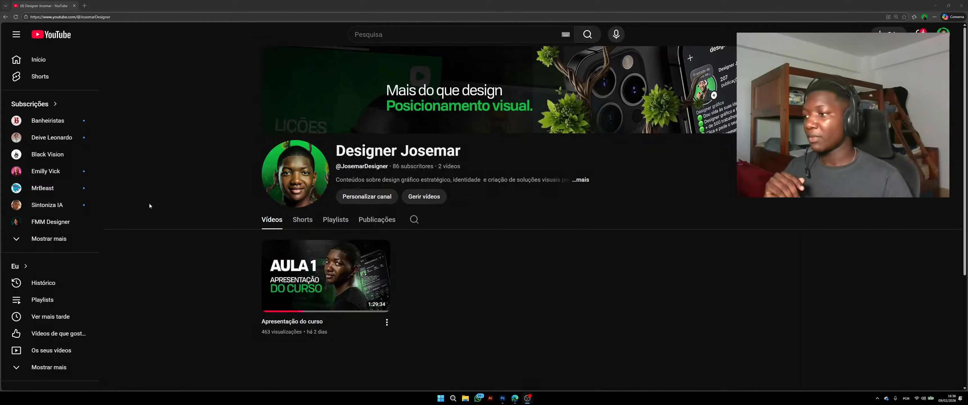
# Step: Switch to Photoshop and create a 2160 x 2700 px document at 300 ppi from the recent custom preset
pyautogui.click(507, 400)
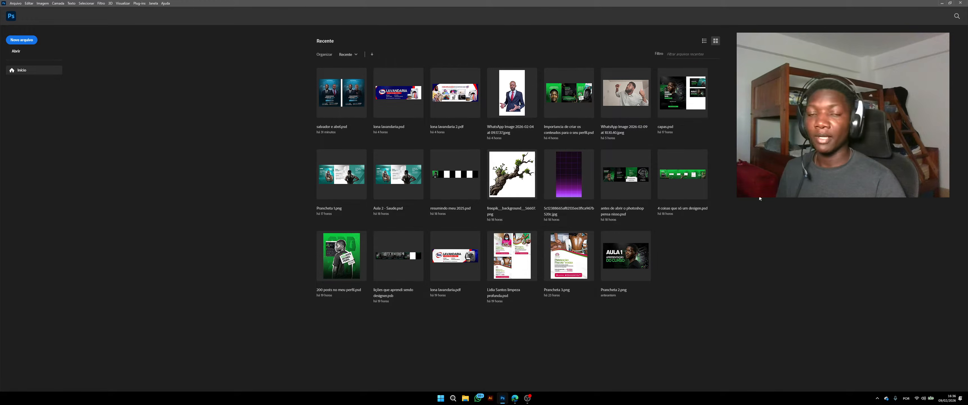
pyautogui.hotkey('ctrl', 'n')
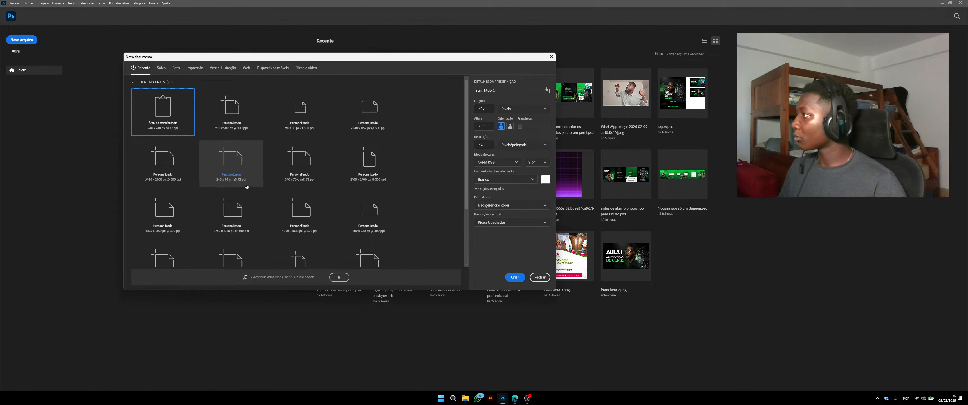
pyautogui.click(366, 180)
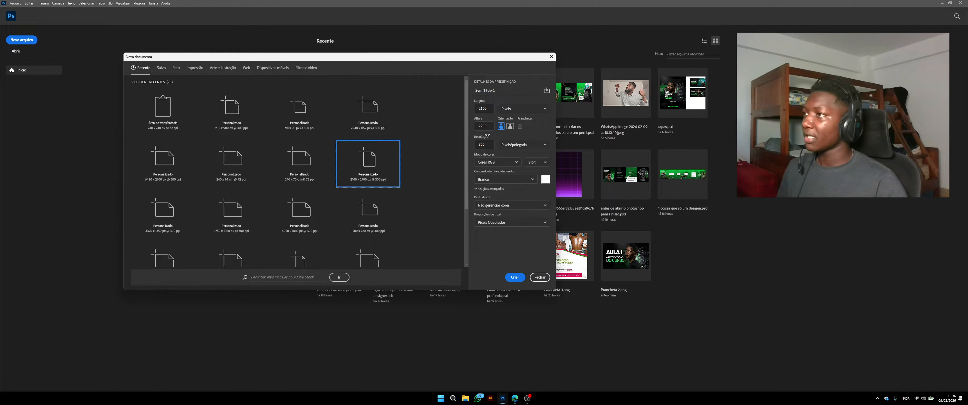
pyautogui.click(515, 278)
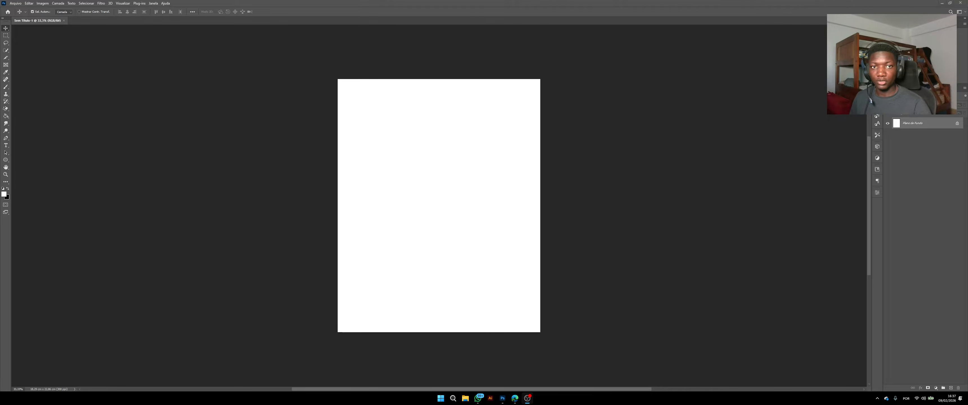
pyautogui.click(426, 231)
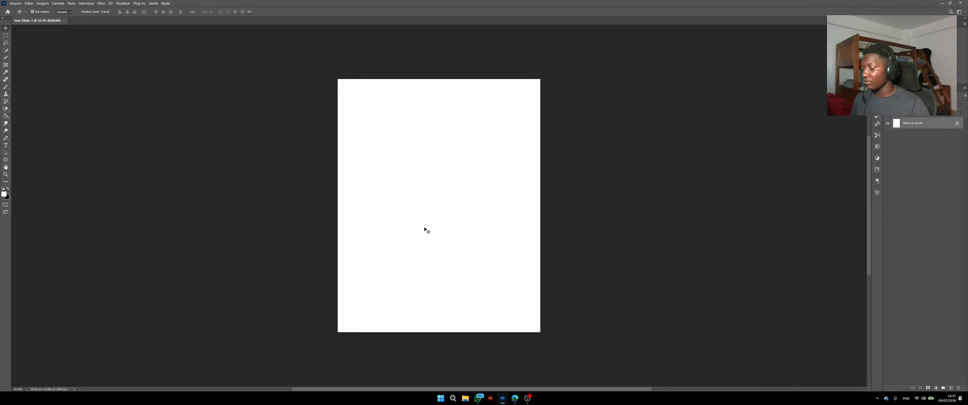
# Step: Open the notebook sketch photo IMG_0033 from the desktop folder
pyautogui.hotkey('ctrl', 'o')
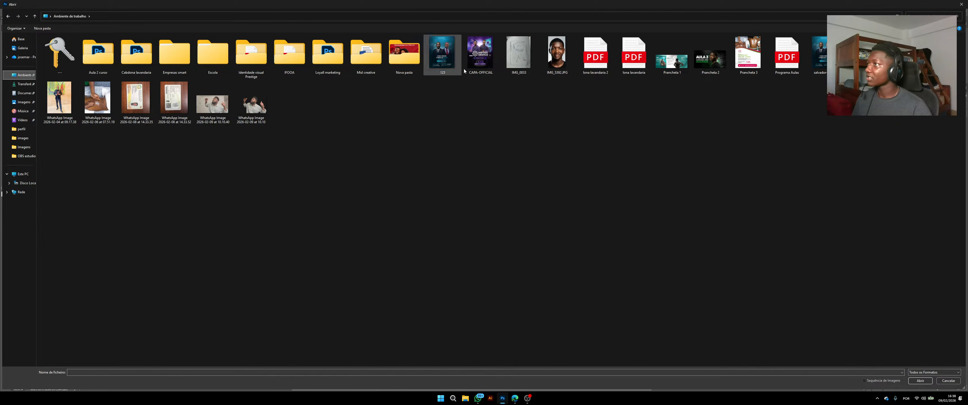
pyautogui.doubleClick(518, 56)
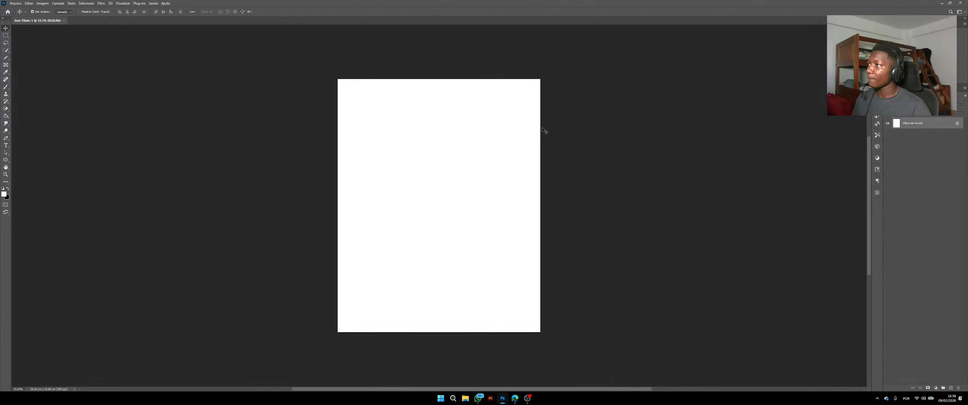
pyautogui.scroll(-1, 459, 139)
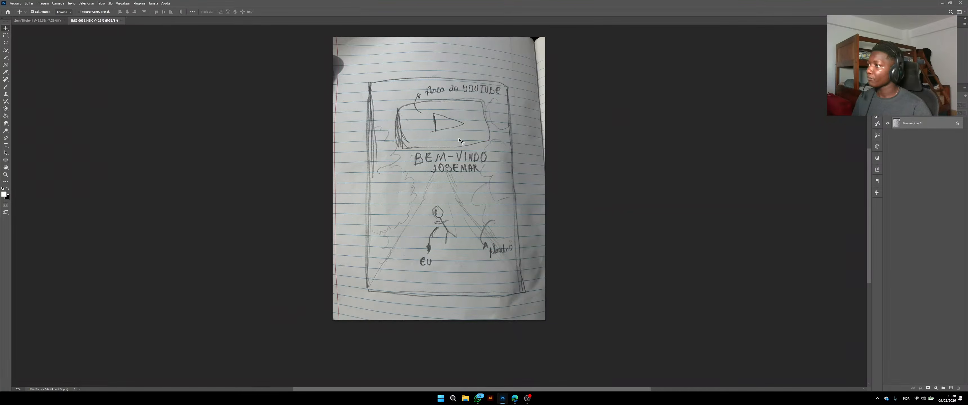
# Step: Examine the sketched layout, including the YouTube plaque, the welcome title, the figure on the road and the plants
pyautogui.scroll(5, 453, 175)
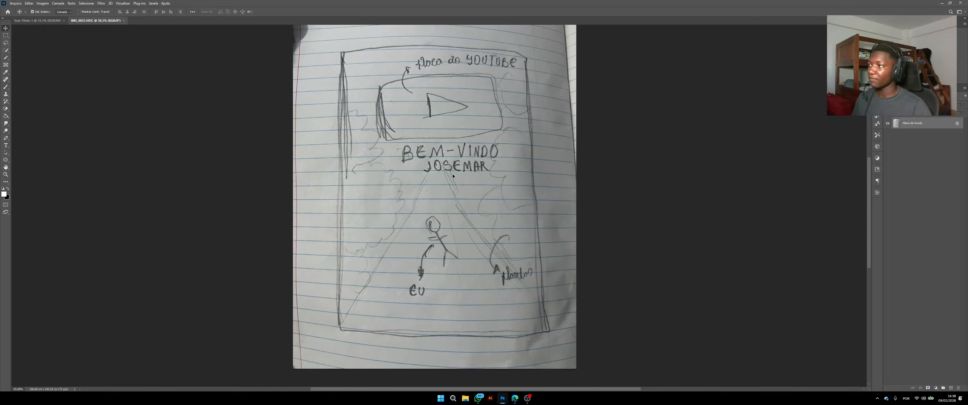
pyautogui.scroll(1, 458, 173)
pyautogui.scroll(-4, 464, 180)
pyautogui.scroll(1, 465, 216)
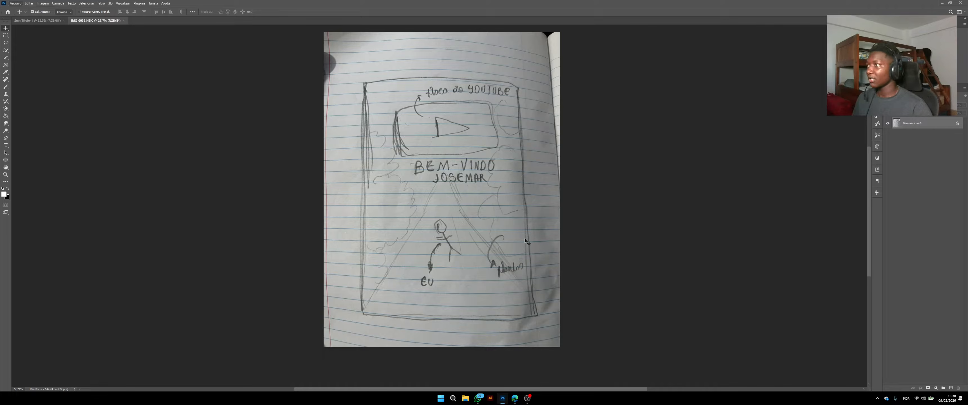
pyautogui.scroll(-2, 416, 118)
pyautogui.scroll(-1, 417, 120)
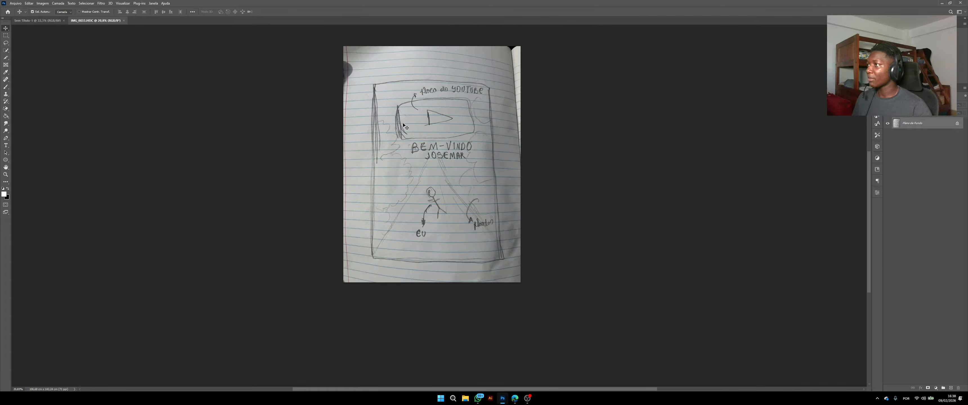
pyautogui.scroll(3, 458, 129)
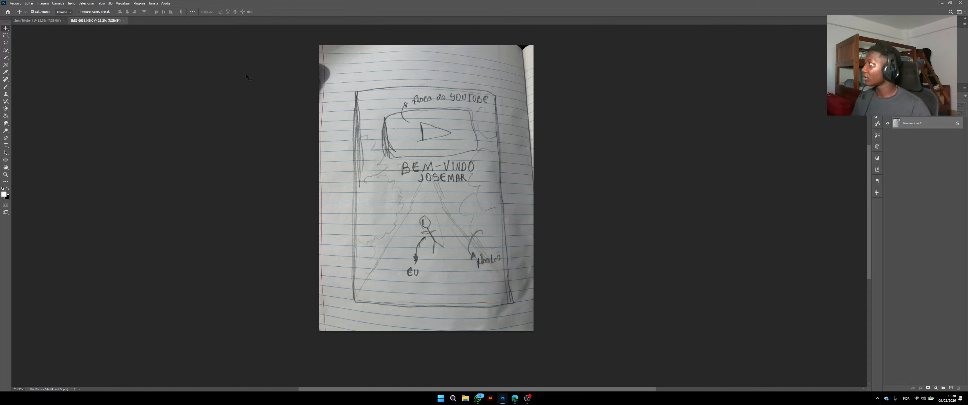
# Step: Close the sketch photo without saving and return to the blank document
pyautogui.click(124, 20)
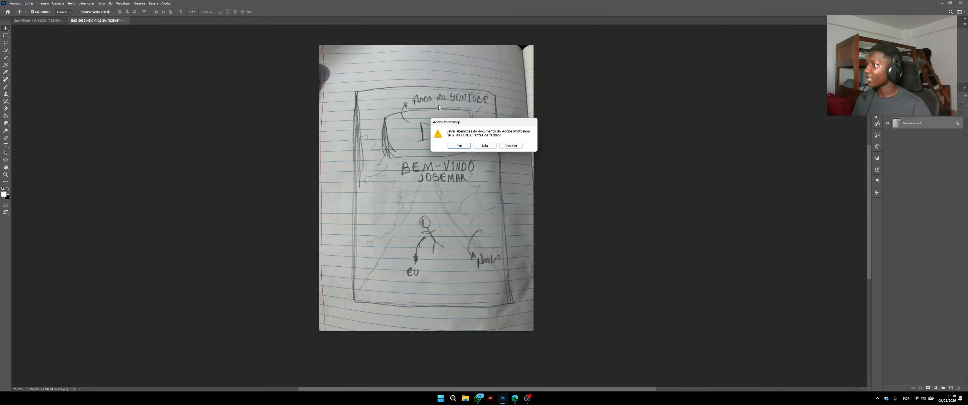
pyautogui.click(485, 146)
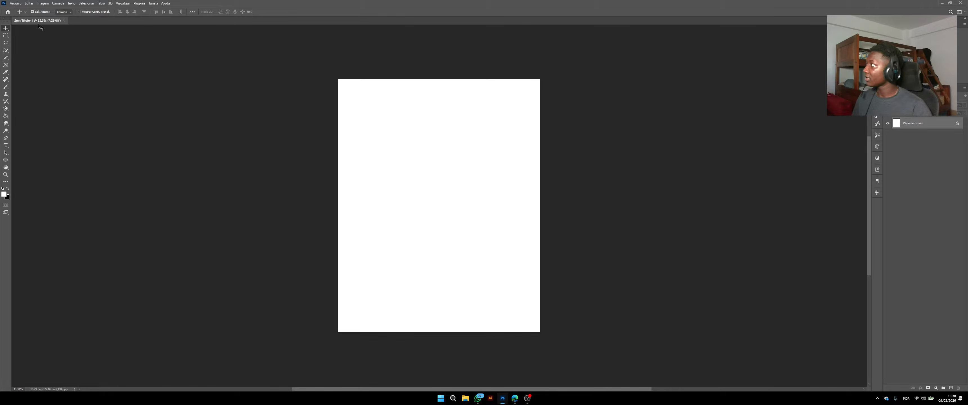
pyautogui.scroll(1, 445, 216)
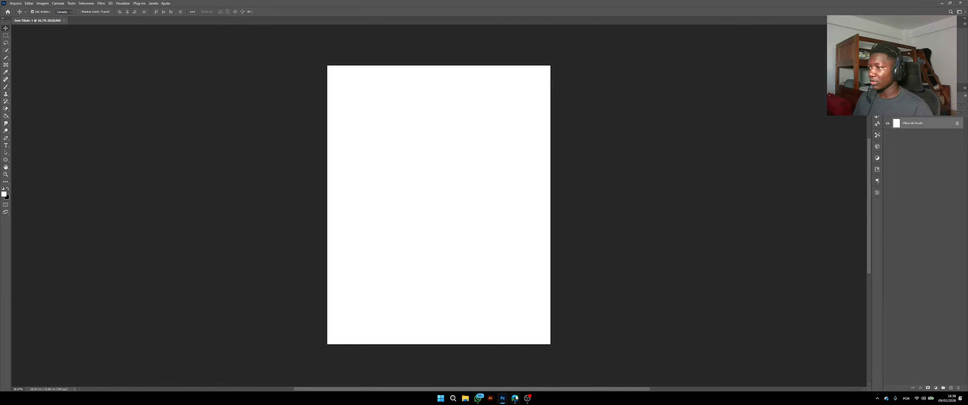
# Step: Place the YouTube play-button, man from behind, red dirt road and rocky road images from the Downloads folder into the document
pyautogui.moveTo(517, 398)
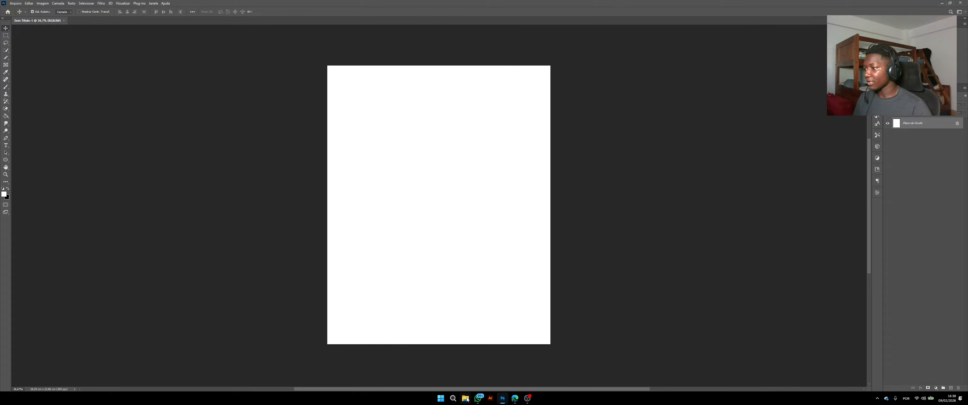
pyautogui.press('super+e')
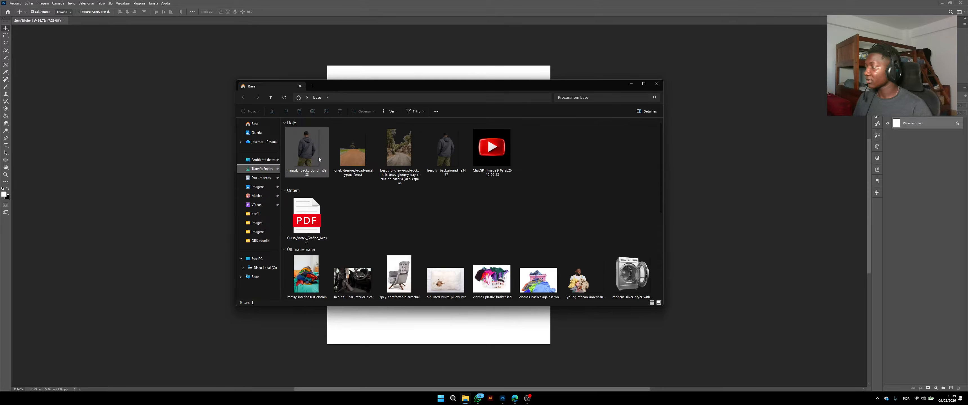
pyautogui.click(307, 158)
pyautogui.keyDown('ctrl'); pyautogui.click(353, 150); pyautogui.keyUp('ctrl')
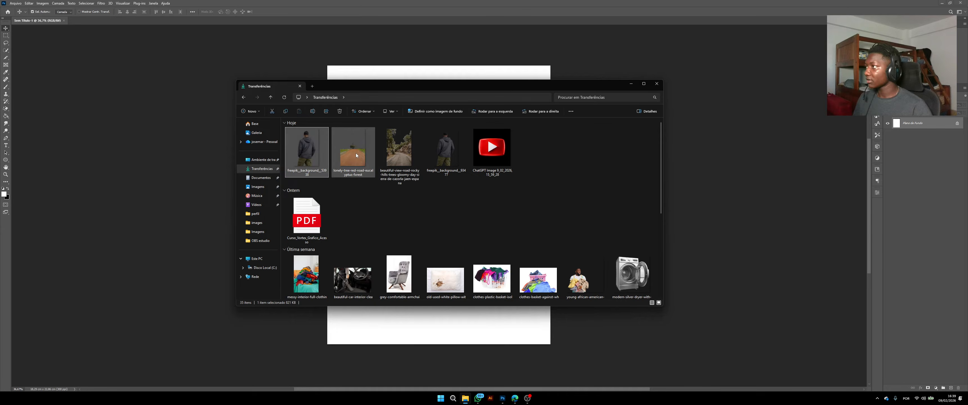
pyautogui.keyDown('ctrl'); pyautogui.click(399, 150); pyautogui.keyUp('ctrl')
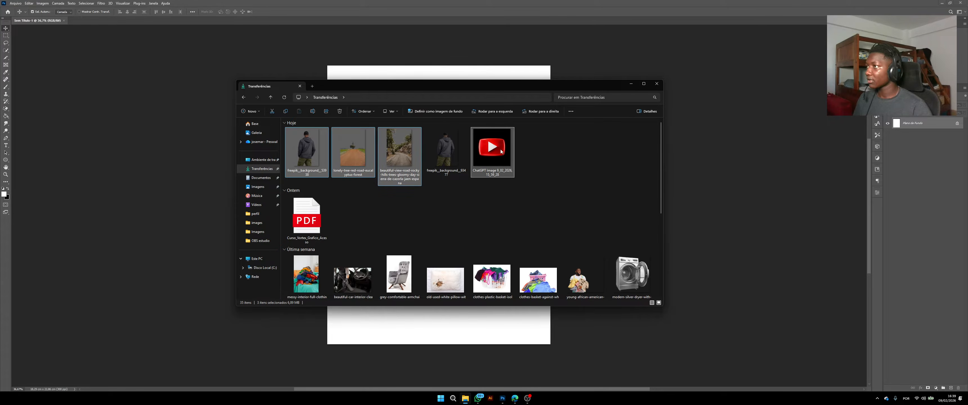
pyautogui.moveTo(435, 57); pyautogui.dragTo(445, 73)
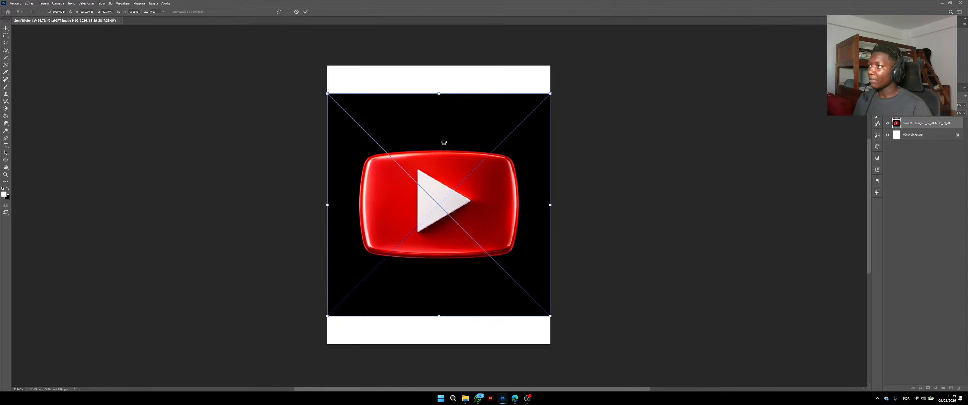
pyautogui.press('Return')
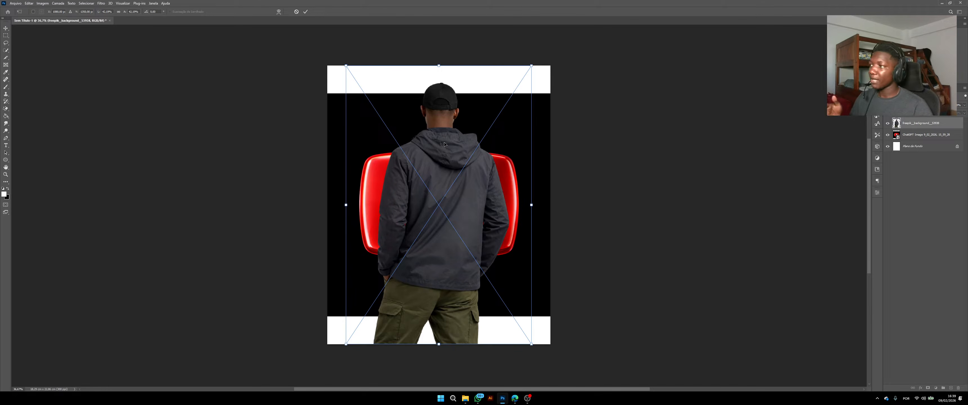
pyautogui.press('Return')
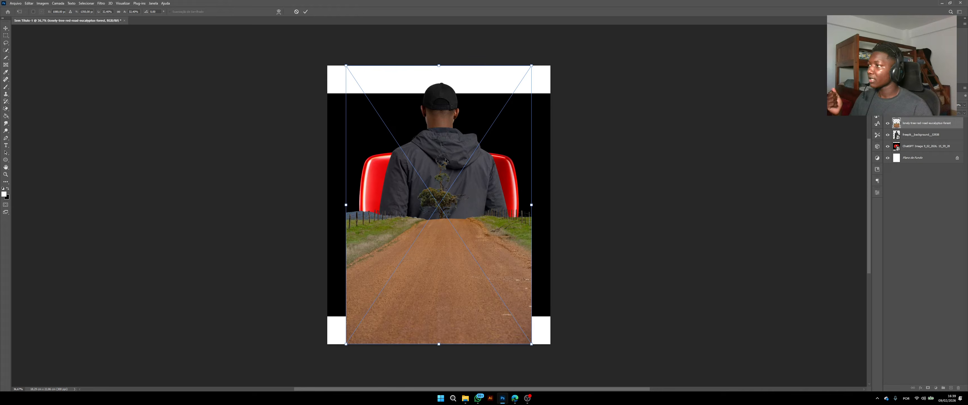
pyautogui.press('Return')
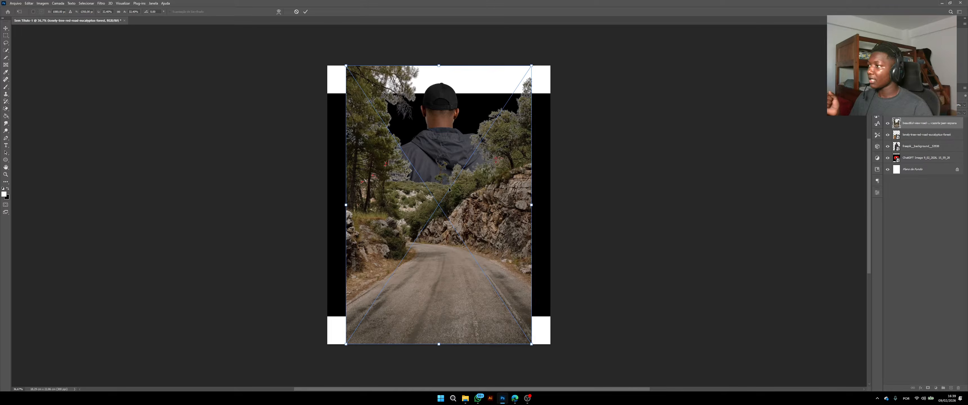
pyautogui.press('Return')
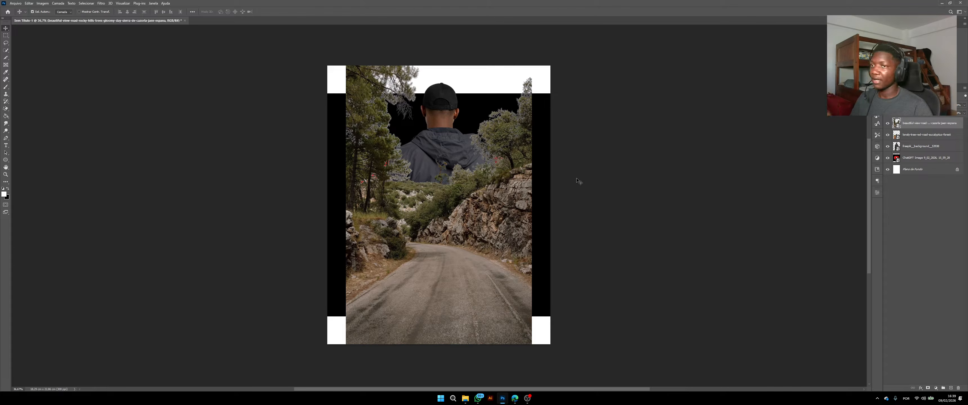
# Step: Hide the other placed images and move the rocky road layer directly above the background, keeping it visible
pyautogui.moveTo(887, 134); pyautogui.dragTo(887, 159)
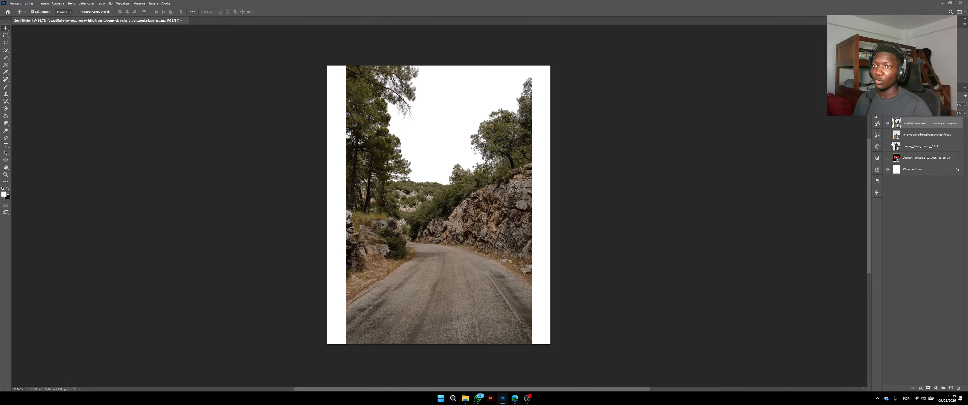
pyautogui.click(887, 124)
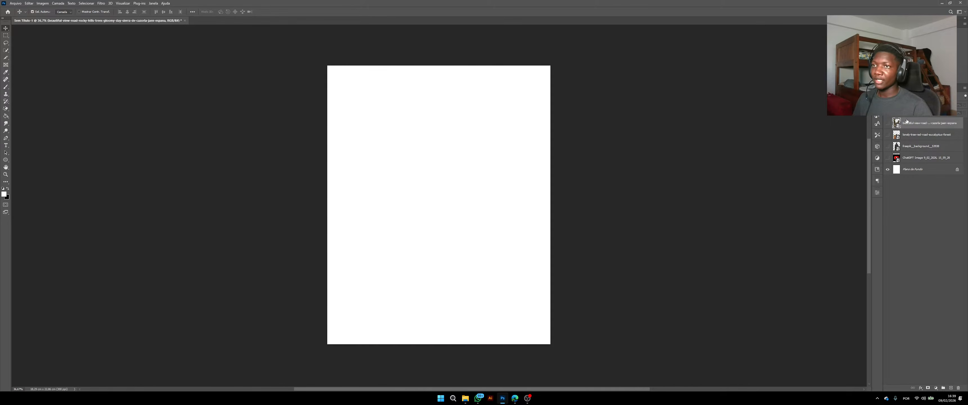
pyautogui.moveTo(909, 124); pyautogui.dragTo(894, 162)
pyautogui.click(888, 158)
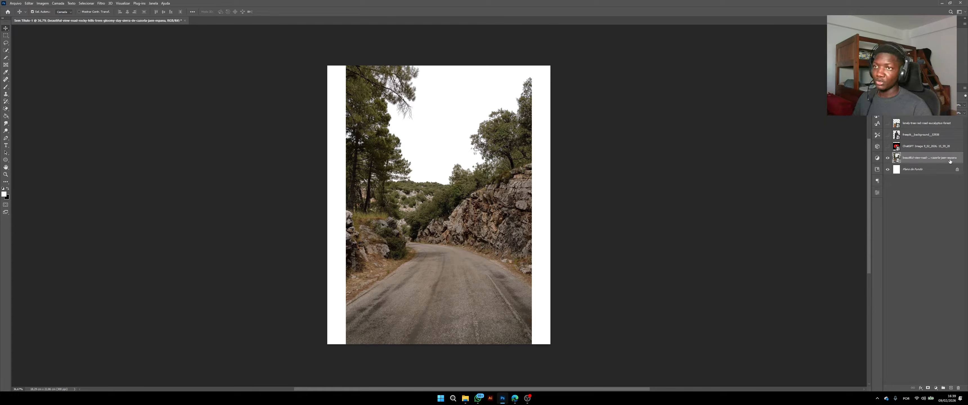
# Step: Move the man layer beneath the YouTube play-button layer and show both
pyautogui.click(910, 147)
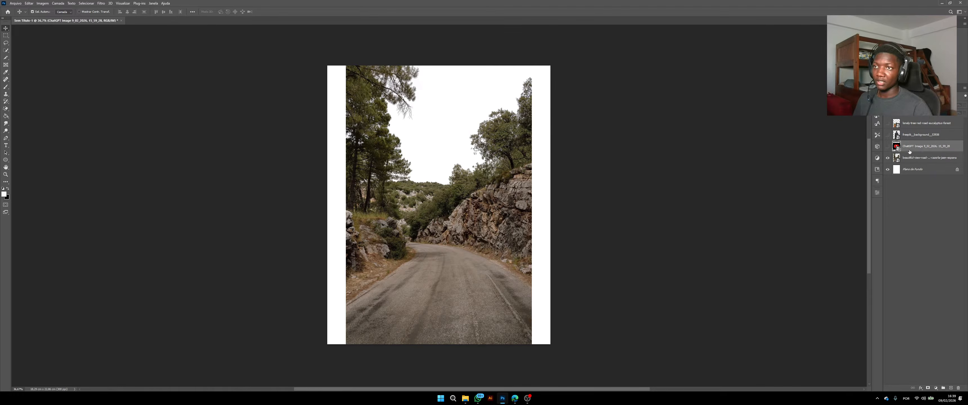
pyautogui.moveTo(910, 140); pyautogui.dragTo(899, 149)
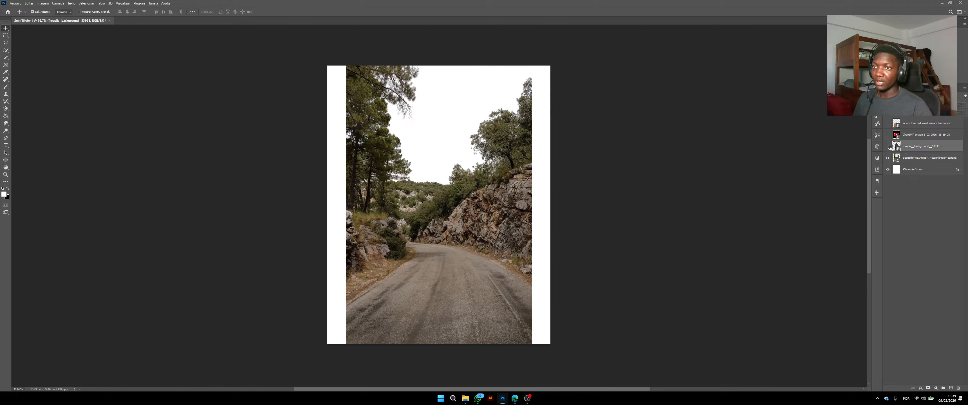
pyautogui.click(888, 146)
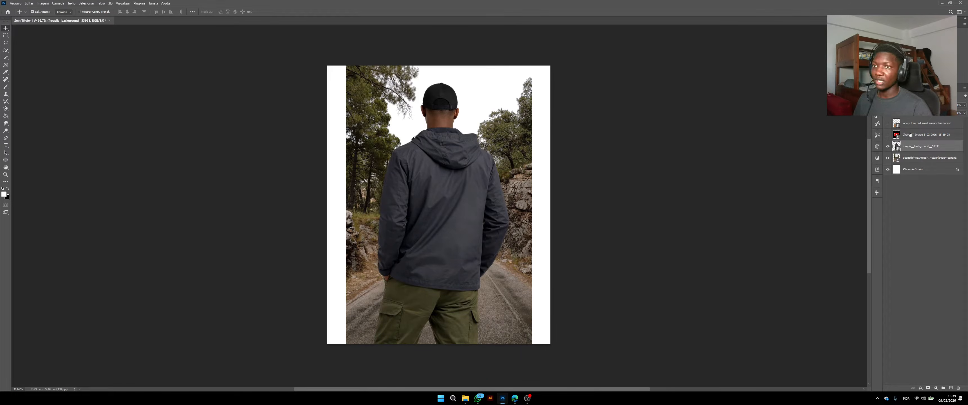
pyautogui.click(887, 135)
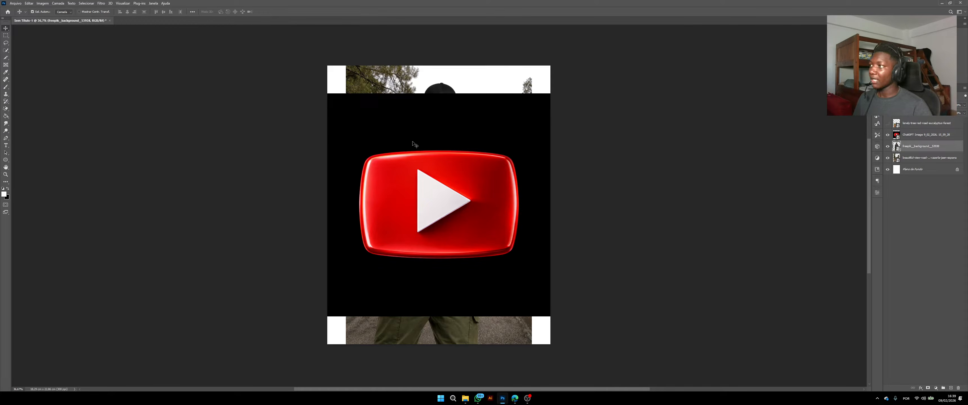
# Step: Move the YouTube play-button layer beneath the man layer and shift its image slightly upward on the canvas
pyautogui.click(894, 135)
pyautogui.moveTo(906, 138); pyautogui.dragTo(907, 152)
pyautogui.moveTo(535, 198); pyautogui.dragTo(536, 187)
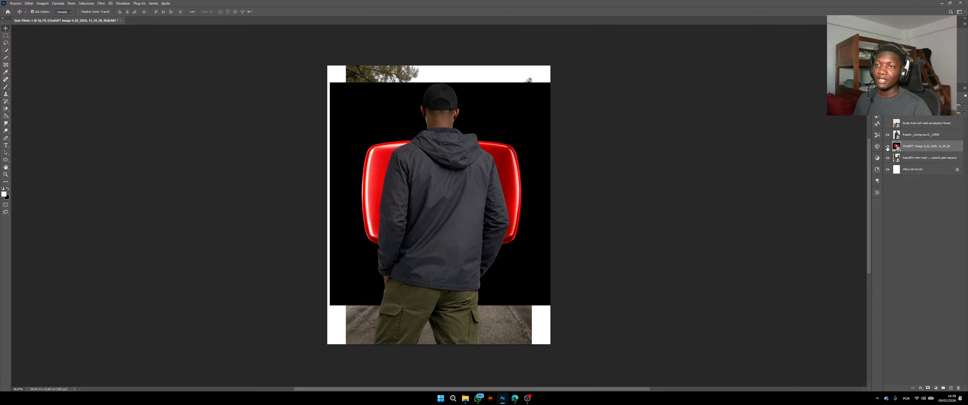
# Step: Hide the man and YouTube play-button layers and select the rocky road layer
pyautogui.moveTo(887, 135); pyautogui.dragTo(887, 131)
pyautogui.click(485, 221)
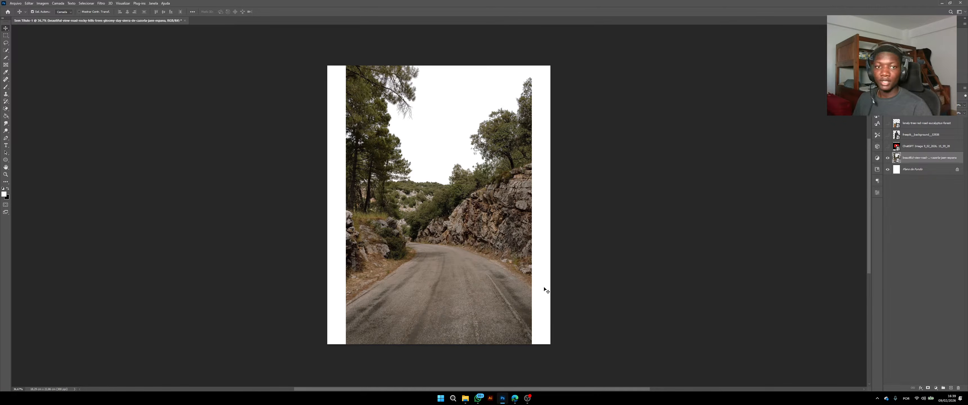
# Step: Scale the rocky road image proportionally to span the full canvas width and shift it downward to the canvas's top edge
pyautogui.scroll(-4, 468, 278)
pyautogui.scroll(4, 453, 279)
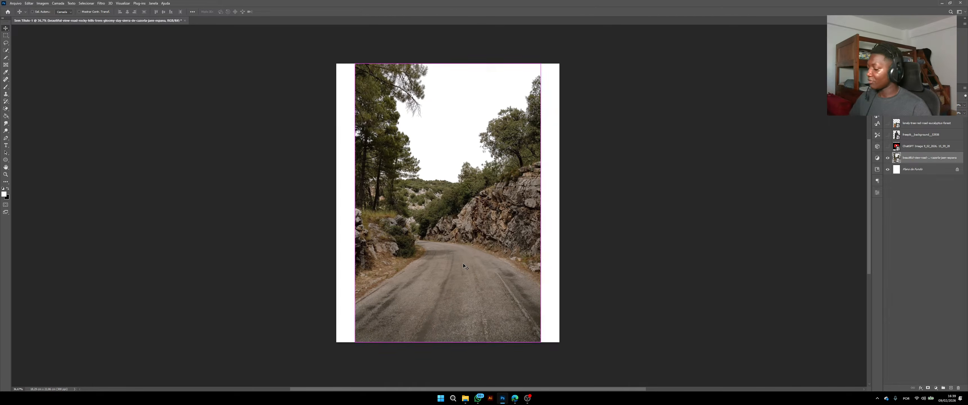
pyautogui.hotkey('ctrl', 't')
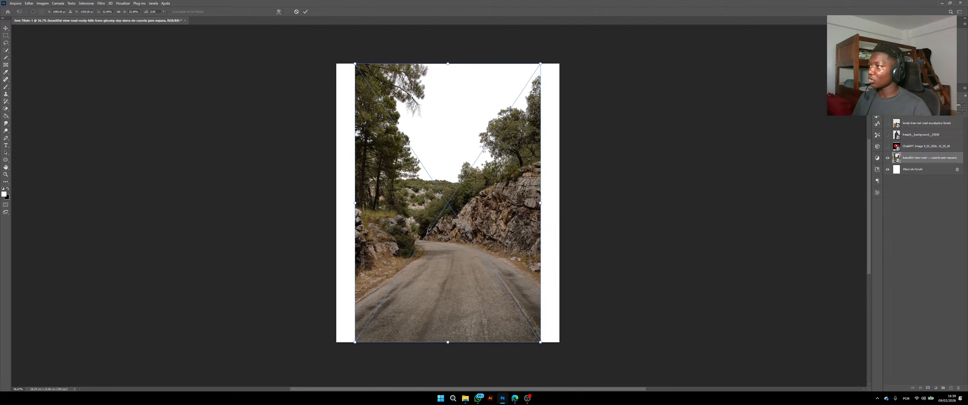
pyautogui.moveTo(356, 203); pyautogui.dragTo(336, 203)
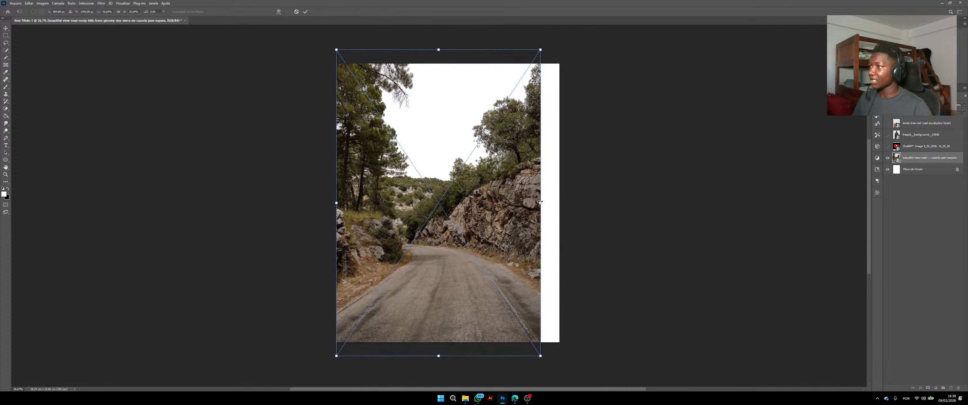
pyautogui.moveTo(540, 203); pyautogui.dragTo(560, 205)
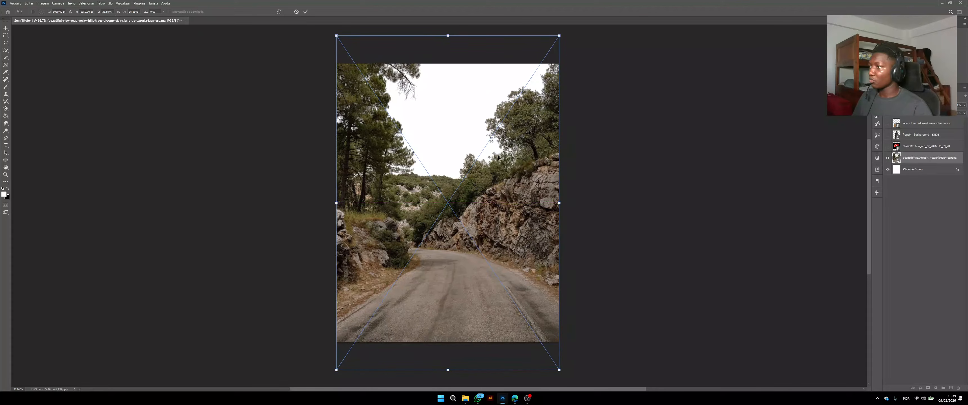
pyautogui.moveTo(498, 161); pyautogui.dragTo(498, 187)
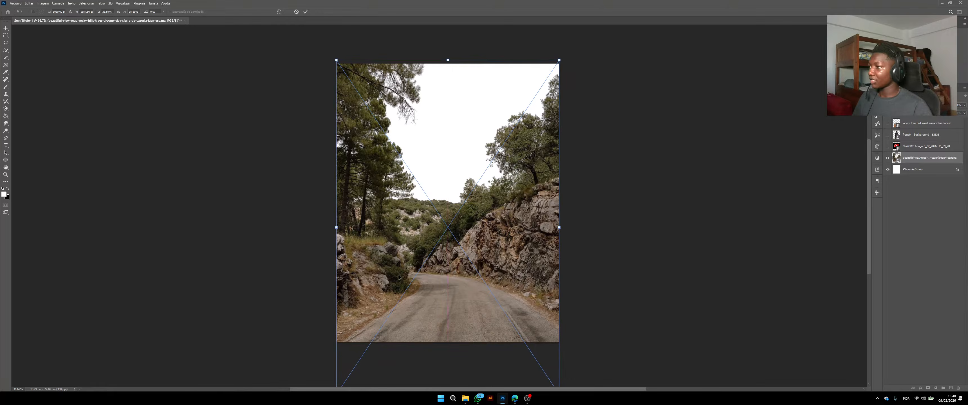
# Step: Enlarge the road image slightly past both side edges of the canvas and apply the transform
pyautogui.moveTo(337, 227); pyautogui.dragTo(324, 227)
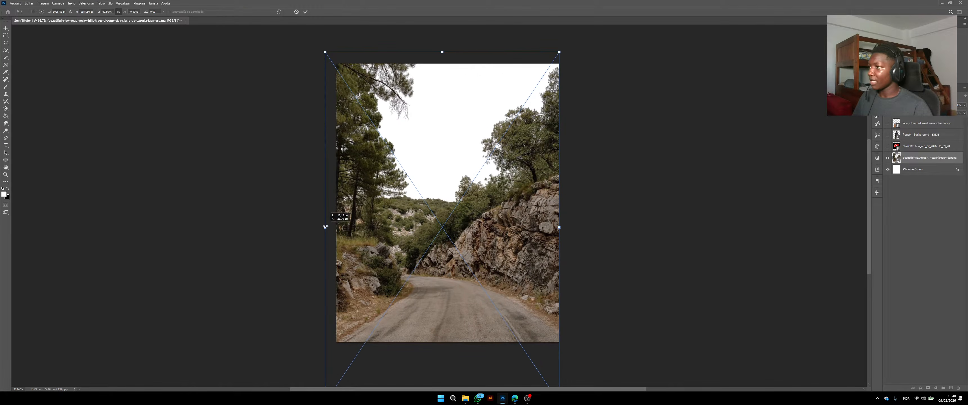
pyautogui.moveTo(561, 229); pyautogui.dragTo(571, 229)
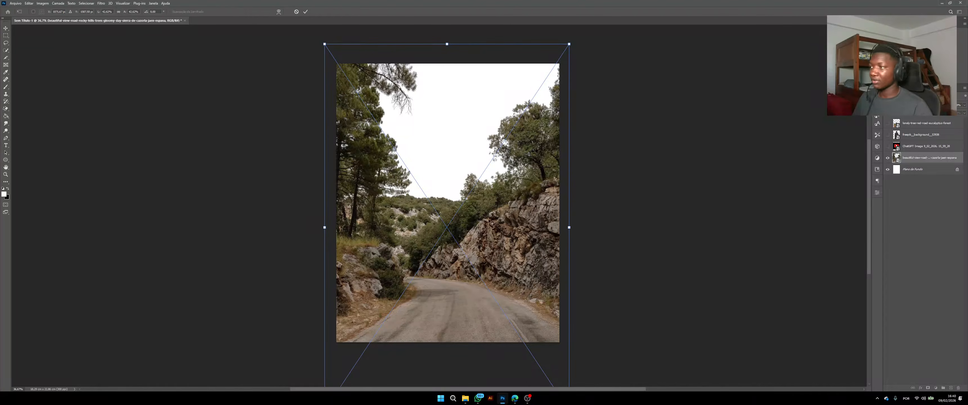
pyautogui.scroll(1, 472, 215)
pyautogui.scroll(3, 462, 222)
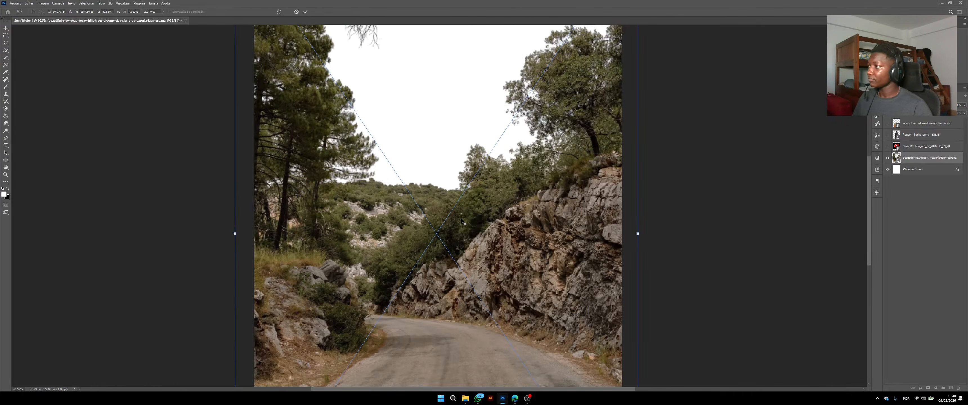
pyautogui.scroll(-3, 461, 222)
pyautogui.scroll(1, 462, 221)
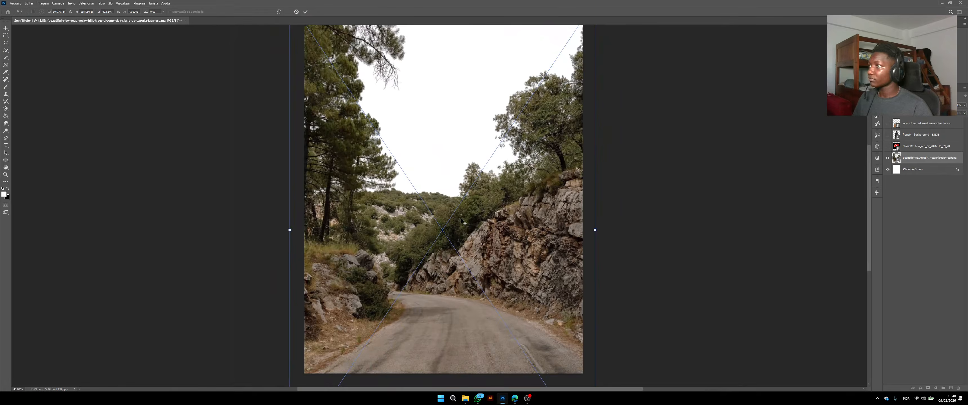
pyautogui.press('Return')
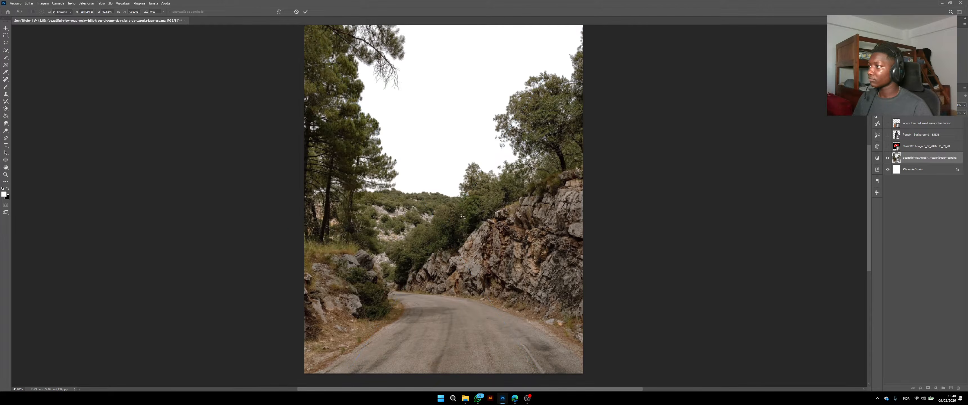
# Step: Nudge the road image slightly upward on the canvas so more of the road shows
pyautogui.moveTo(461, 221); pyautogui.dragTo(463, 228)
pyautogui.hotkey('shift', 'Up')
pyautogui.hotkey('shift', 'Up')
pyautogui.hotkey('shift', 'Up')
pyautogui.hotkey('shift', 'Up')
pyautogui.hotkey('shift', 'Up')
pyautogui.hotkey('shift', 'Up')
pyautogui.hotkey('shift', 'Up')
pyautogui.hotkey('shift', 'Up')
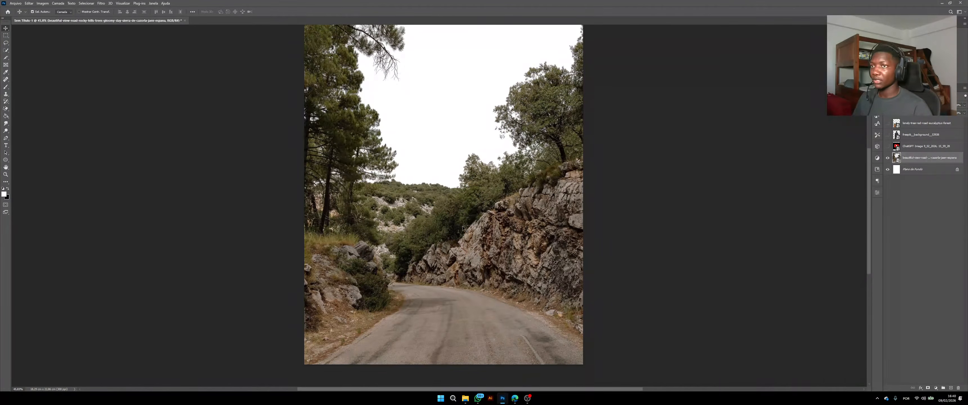
# Step: Show the man layer, scale the man down proportionally and place him lower on the road
pyautogui.click(888, 134)
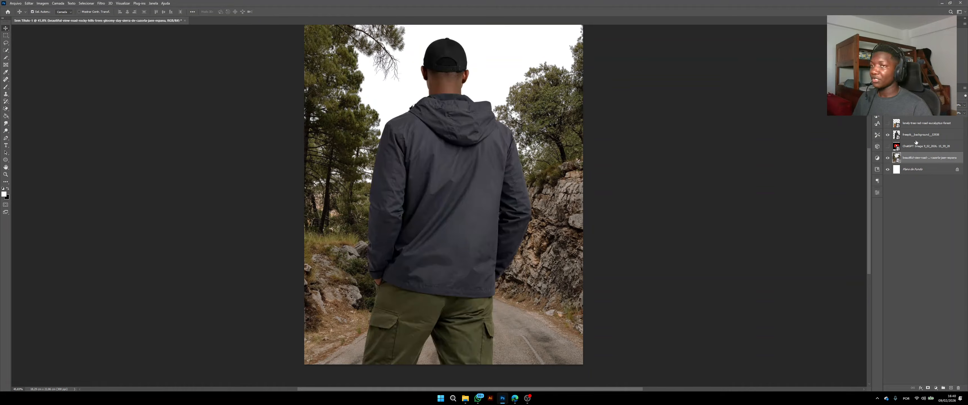
pyautogui.click(505, 201)
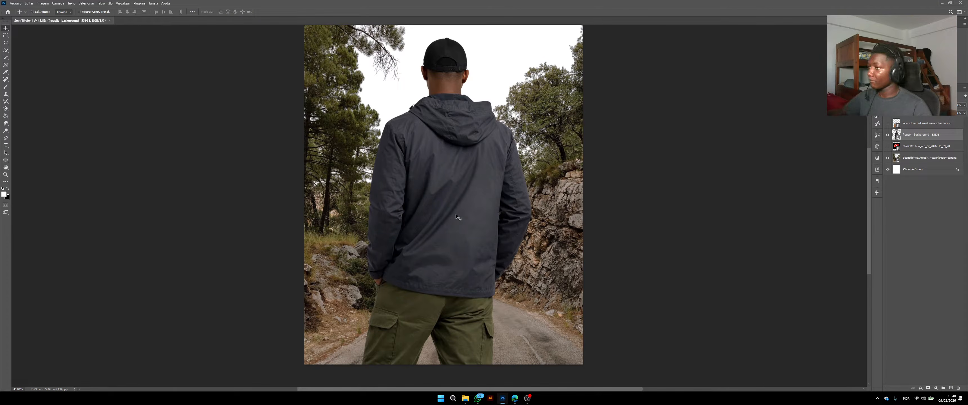
pyautogui.hotkey('ctrl', 't')
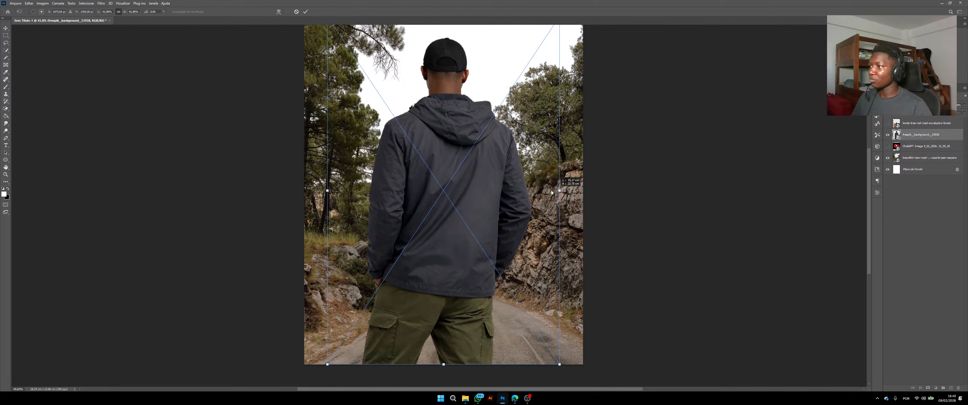
pyautogui.moveTo(559, 191); pyautogui.dragTo(523, 190)
pyautogui.moveTo(446, 177); pyautogui.dragTo(486, 230)
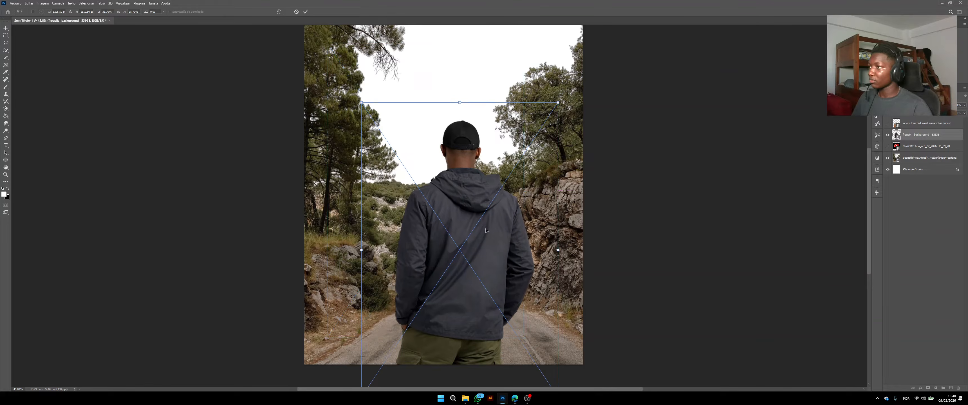
pyautogui.moveTo(554, 250); pyautogui.dragTo(495, 237)
pyautogui.moveTo(432, 239); pyautogui.dragTo(441, 267)
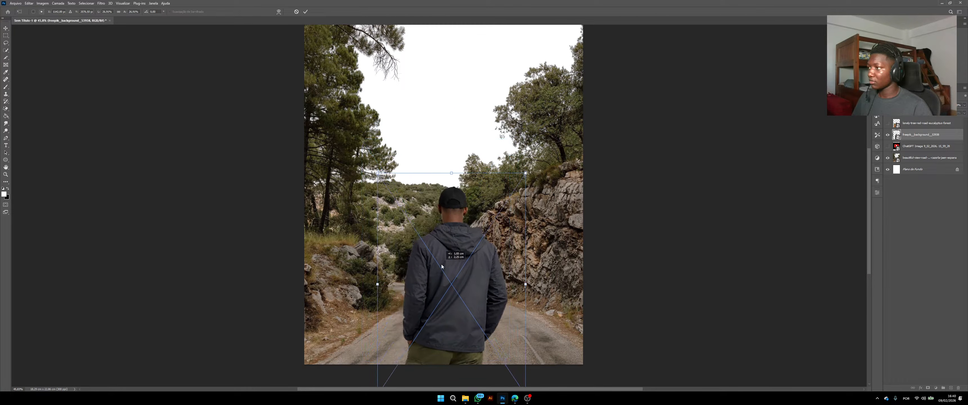
# Step: Reduce the man further, place him mid-road with his trousers reaching the canvas's bottom edge, and apply the transform
pyautogui.scroll(-2, 518, 285)
pyautogui.moveTo(525, 254); pyautogui.dragTo(498, 244)
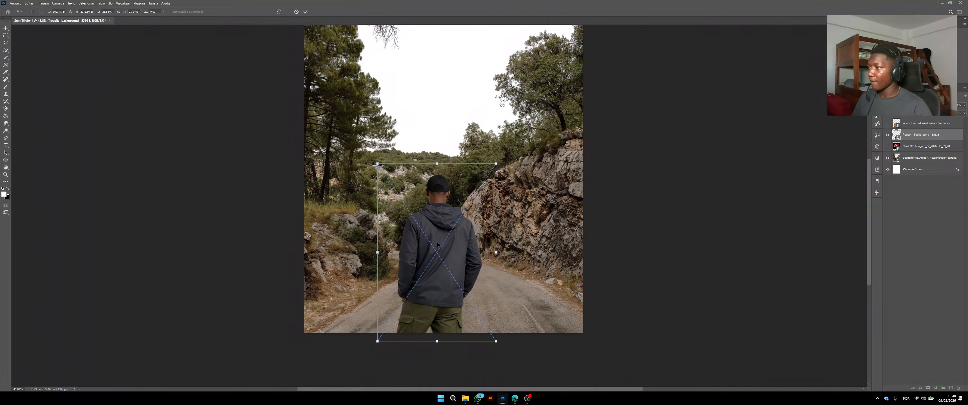
pyautogui.moveTo(436, 247); pyautogui.dragTo(452, 241)
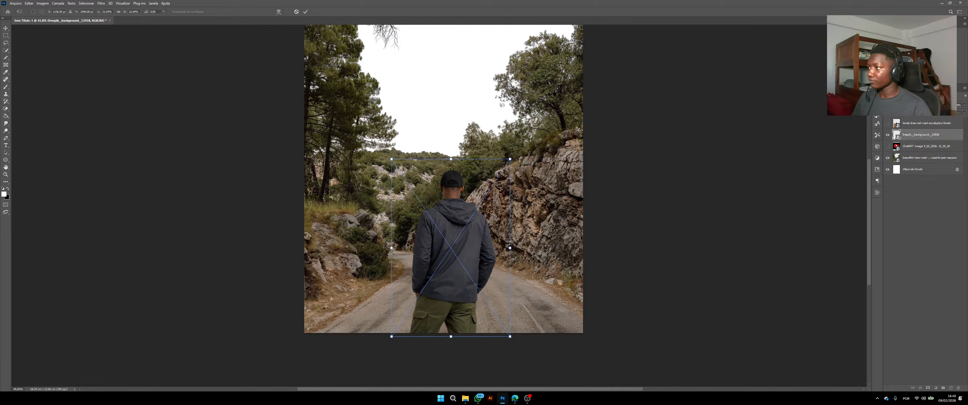
pyautogui.moveTo(391, 248); pyautogui.dragTo(386, 247)
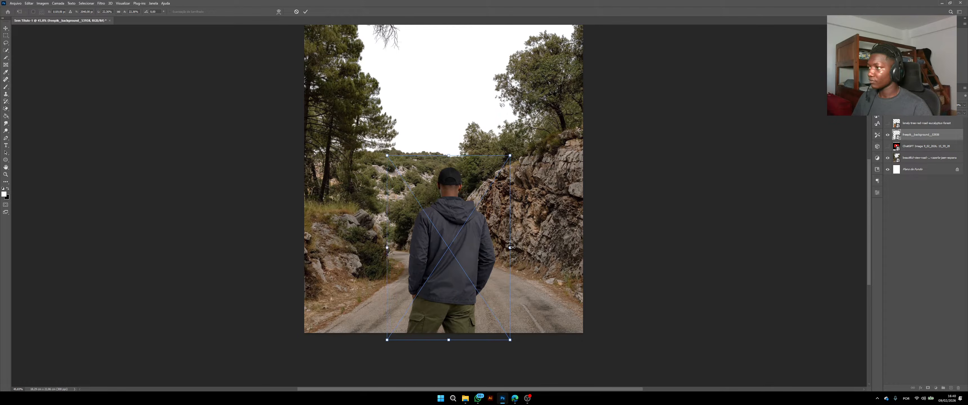
pyautogui.moveTo(510, 248); pyautogui.dragTo(516, 248)
pyautogui.press('Return')
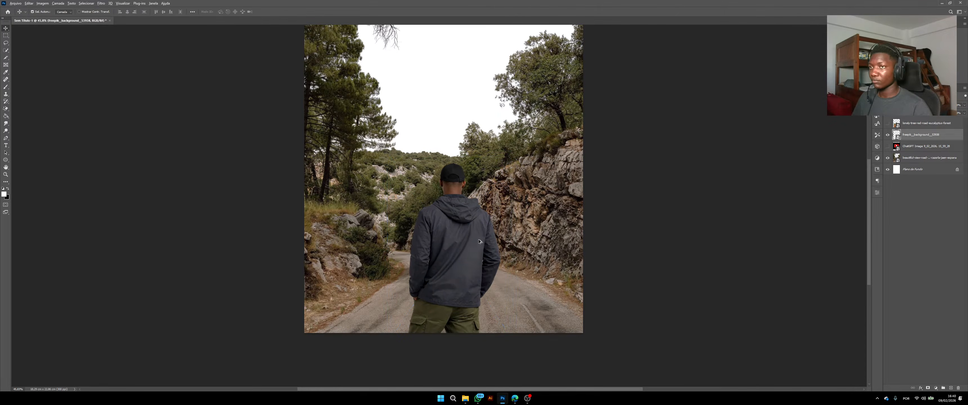
# Step: Shift the man slightly left to centre him horizontally on the canvas and check the composition at different sizes
pyautogui.scroll(-5, 479, 241)
pyautogui.scroll(3, 479, 241)
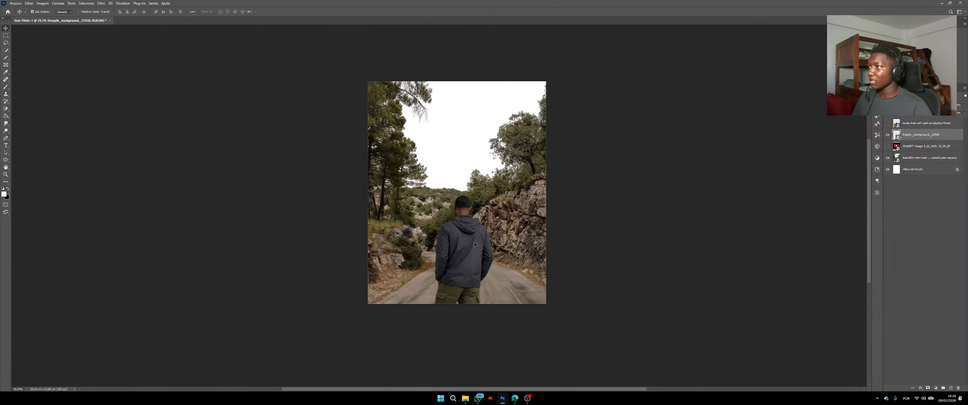
pyautogui.moveTo(474, 245); pyautogui.dragTo(471, 245)
pyautogui.scroll(-5, 472, 245)
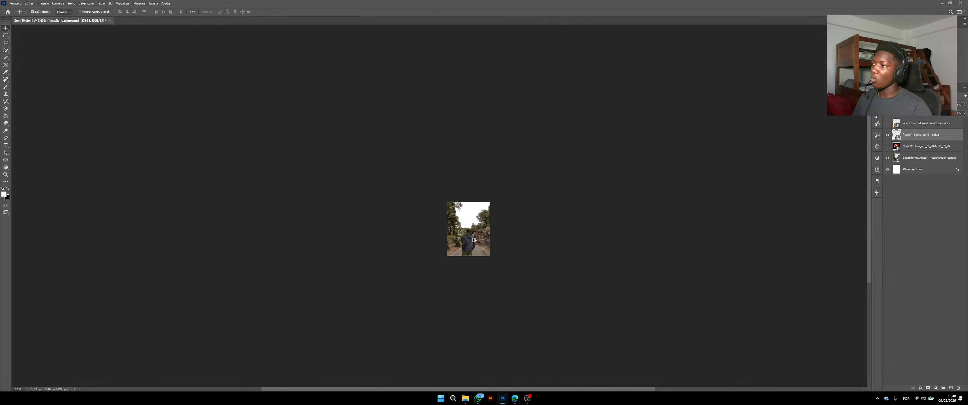
pyautogui.scroll(5, 463, 263)
pyautogui.scroll(1, 463, 265)
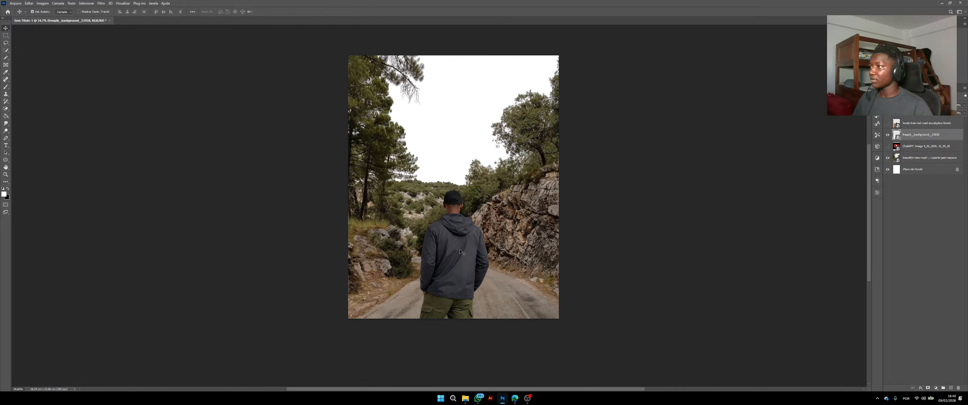
pyautogui.moveTo(463, 247); pyautogui.dragTo(463, 248)
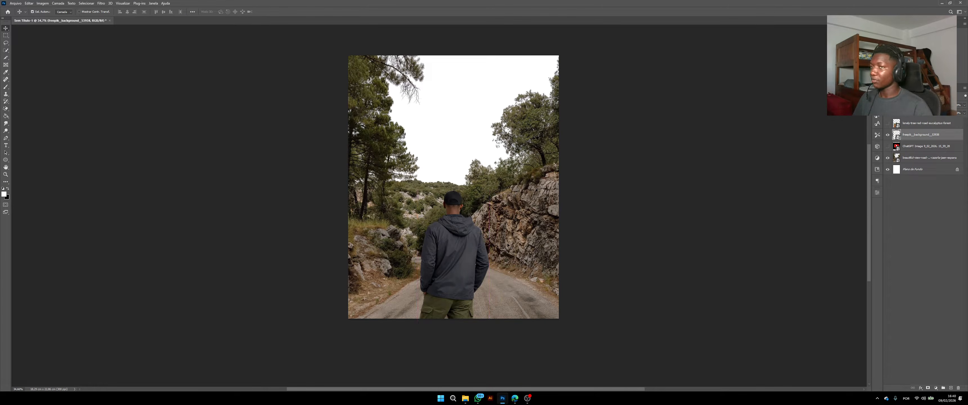
# Step: Show the YouTube play-button layer and centre its image horizontally behind the man's head
pyautogui.click(919, 150)
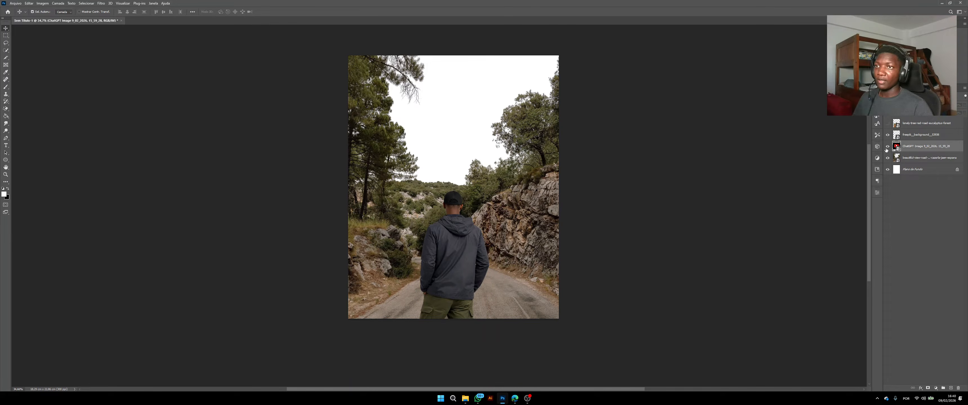
pyautogui.click(887, 147)
pyautogui.moveTo(538, 163); pyautogui.dragTo(528, 149)
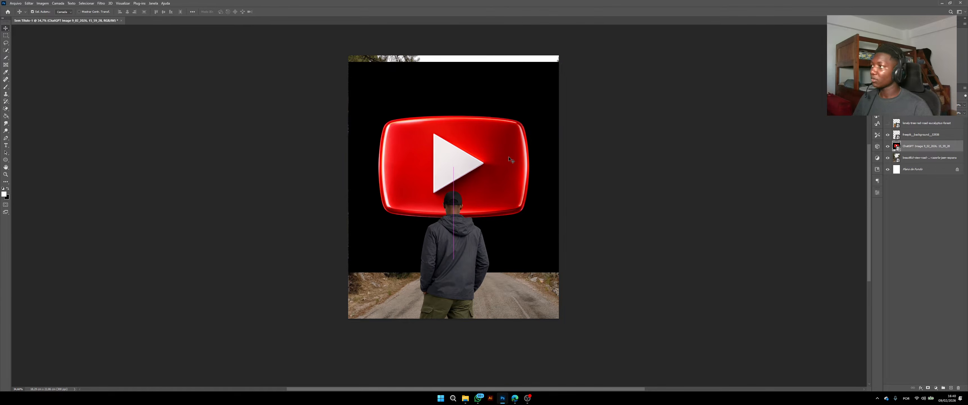
# Step: Open the play-button smart object's contents and remove its black background with the Magic Eraser
pyautogui.click(6, 110)
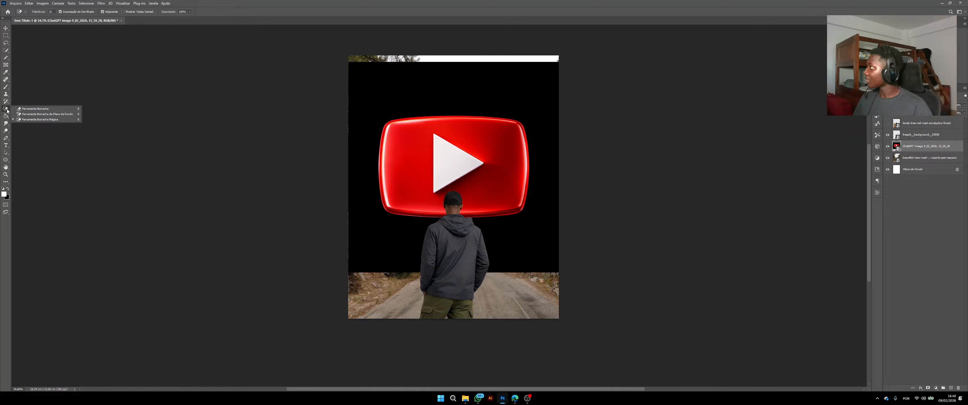
pyautogui.click(46, 120)
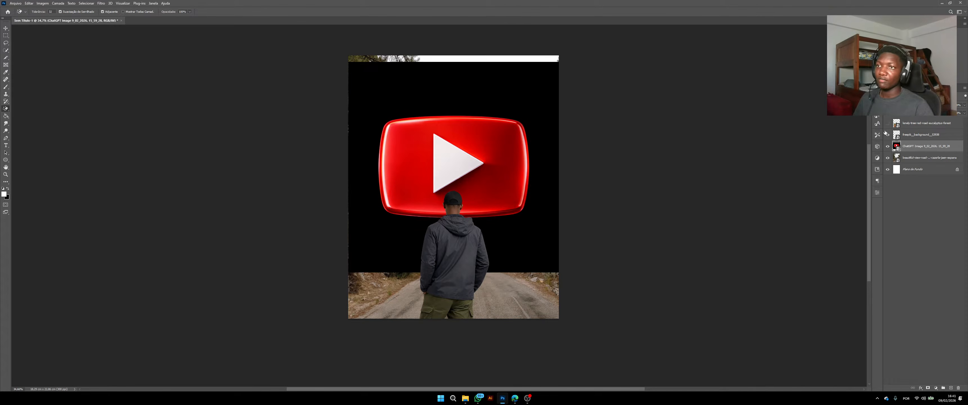
pyautogui.doubleClick(897, 148)
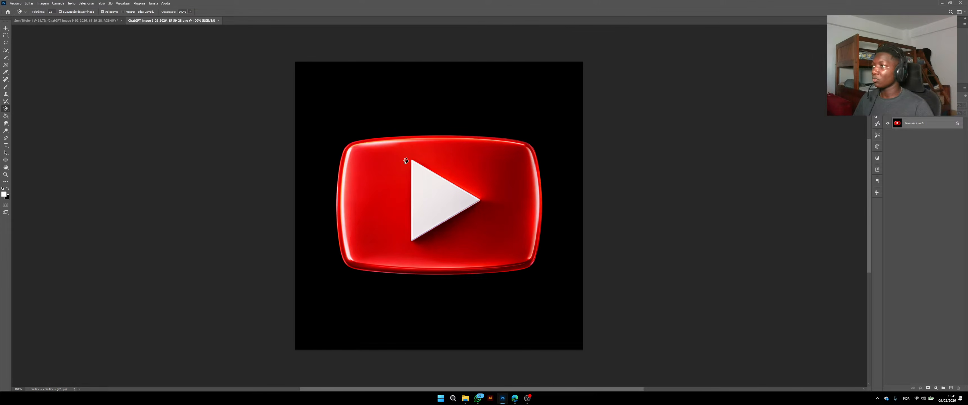
pyautogui.scroll(1, 392, 165)
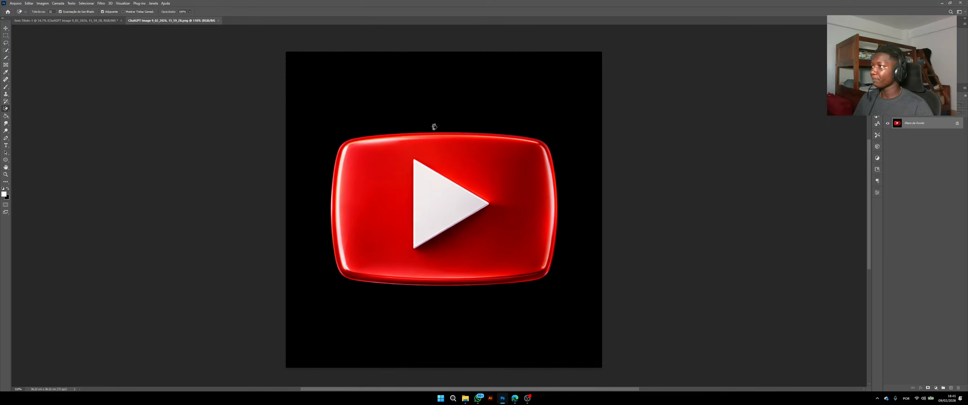
pyautogui.click(479, 95)
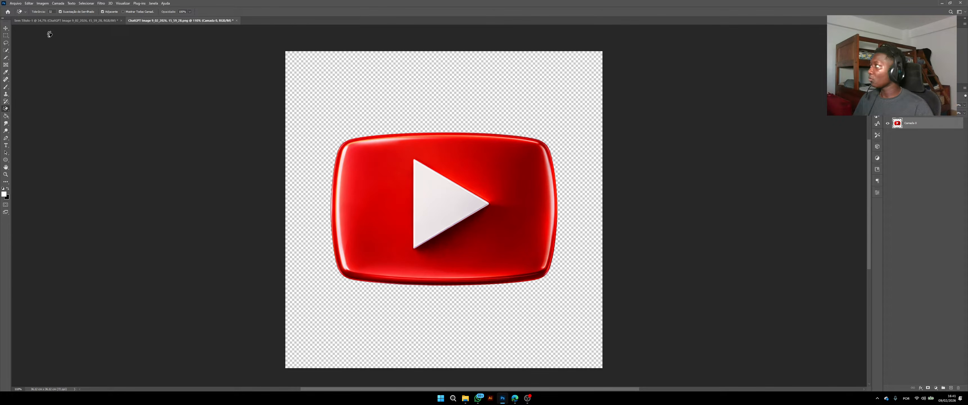
# Step: Save the edited play-button smart object and close it to return to the poster
pyautogui.click(7, 29)
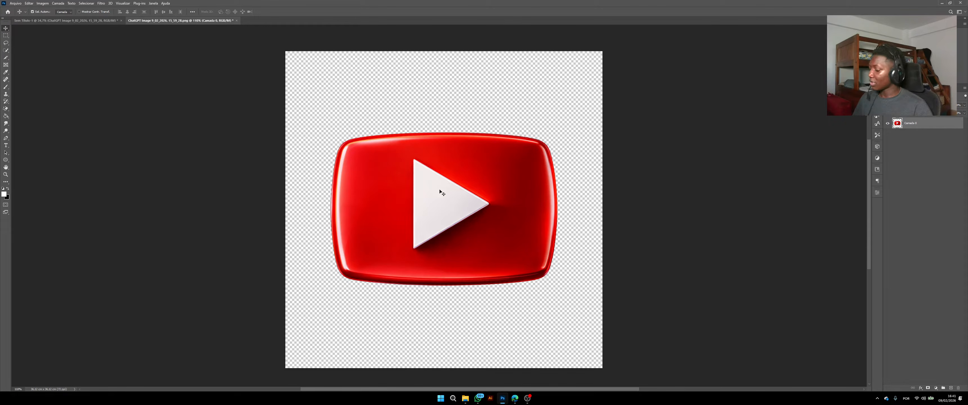
pyautogui.press('ctrl')
pyautogui.hotkey('ctrl', 's')
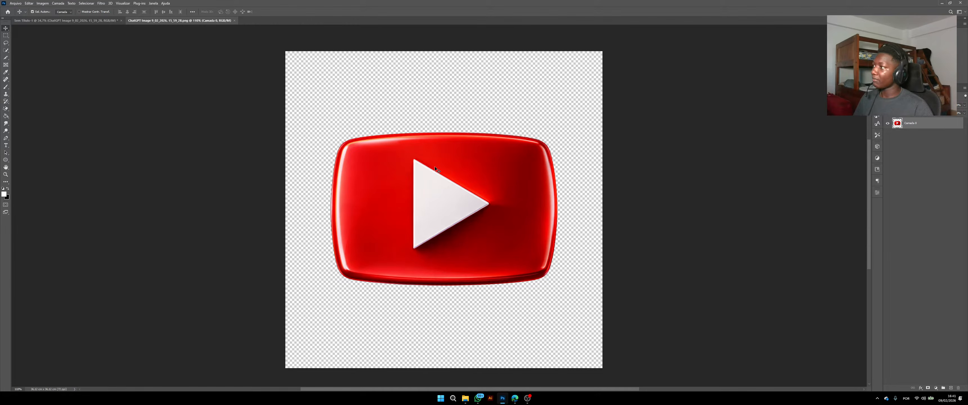
pyautogui.scroll(-5, 432, 167)
pyautogui.scroll(1, 436, 156)
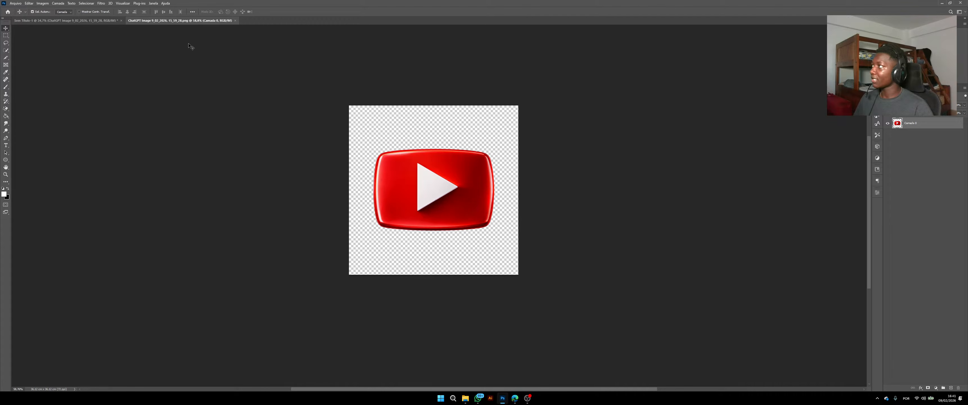
pyautogui.click(235, 20)
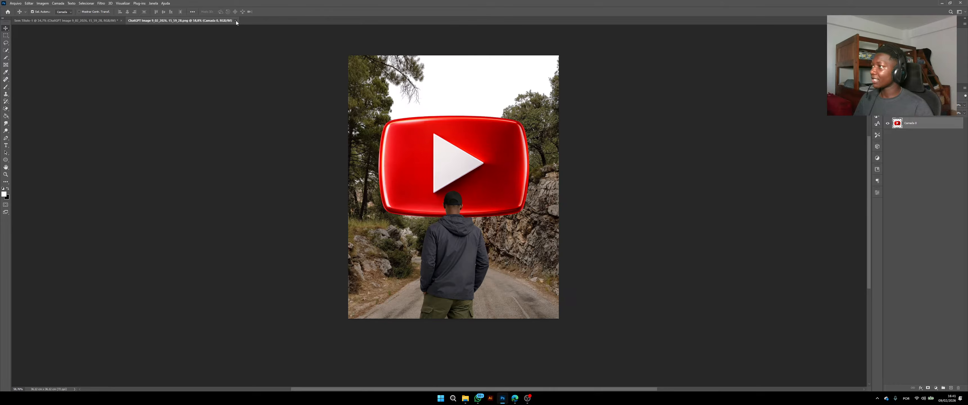
# Step: Shrink the play button to just over half its size and raise it into the sky, centred above the man's head
pyautogui.scroll(-2, 456, 168)
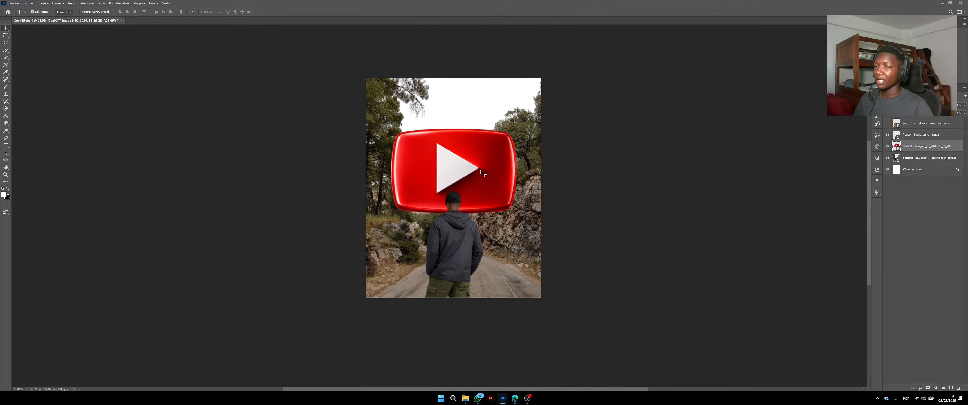
pyautogui.hotkey('ctrl', 't')
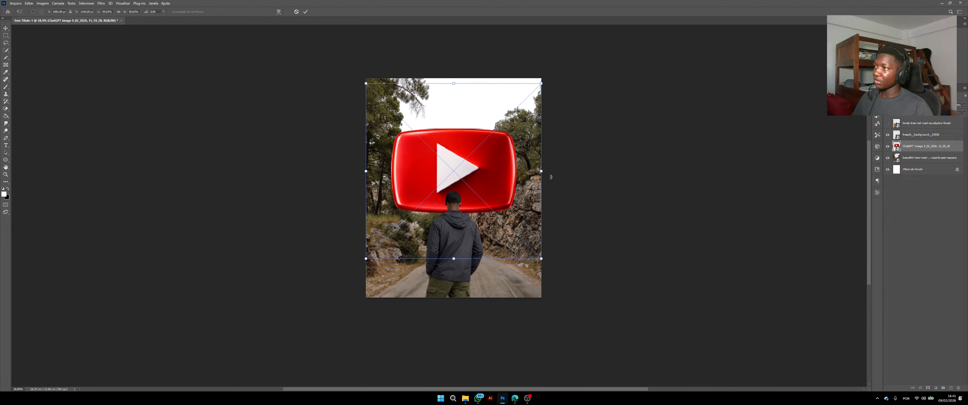
pyautogui.moveTo(542, 171); pyautogui.dragTo(466, 144)
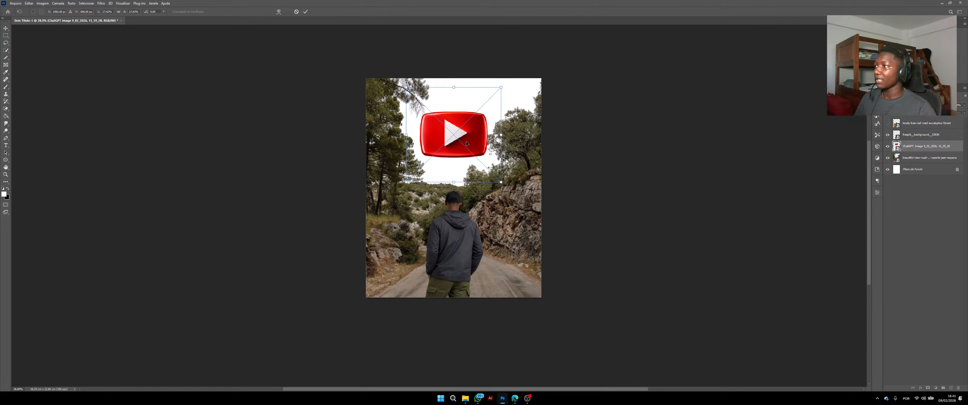
pyautogui.press('Return')
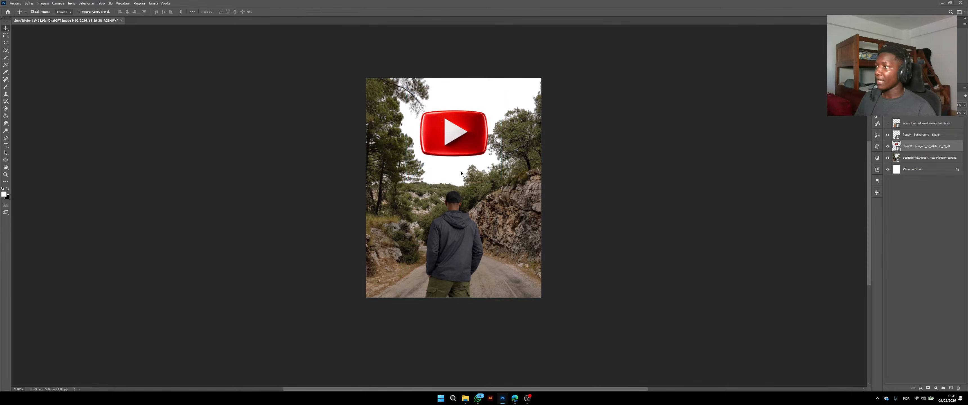
pyautogui.scroll(-2, 450, 195)
pyautogui.scroll(1, 447, 196)
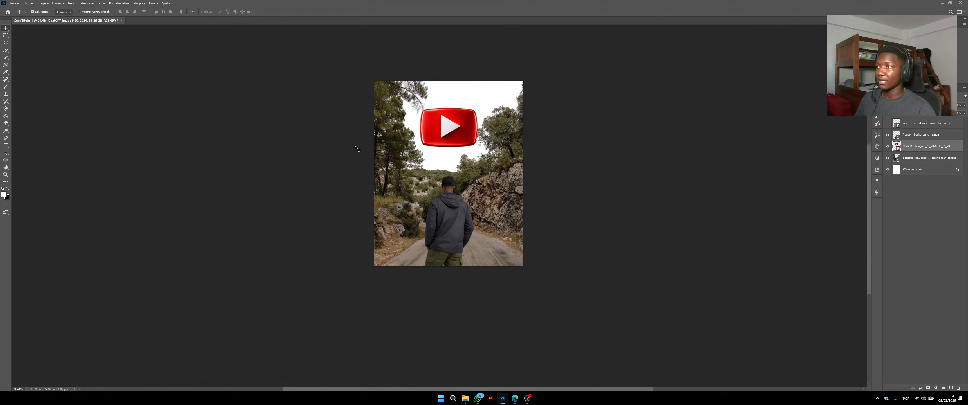
pyautogui.scroll(-3, 441, 194)
pyautogui.scroll(2, 442, 194)
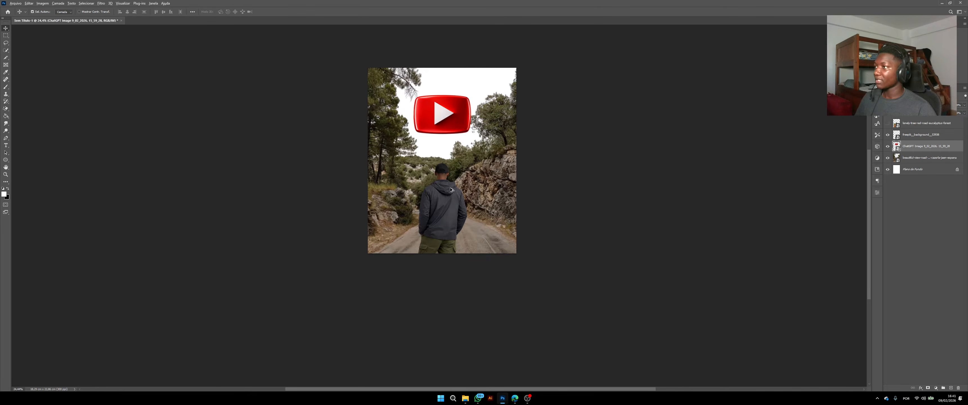
pyautogui.scroll(1, 451, 190)
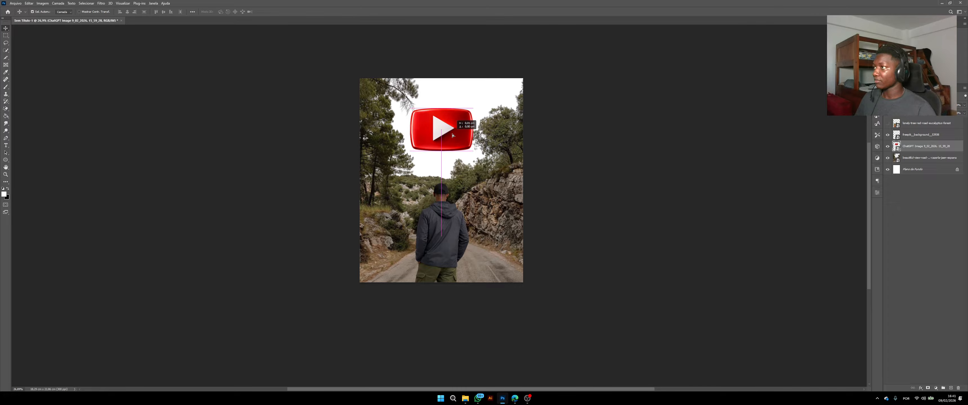
pyautogui.scroll(-2, 453, 143)
pyautogui.scroll(2, 452, 146)
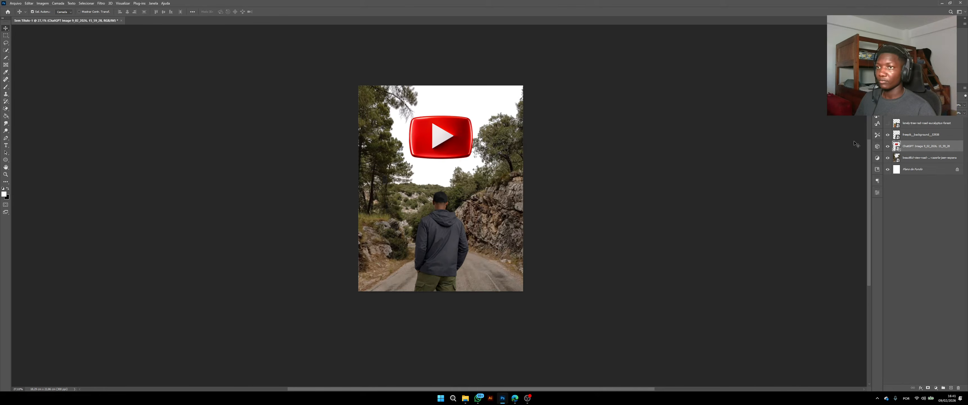
# Step: Check the road layer by toggling its visibility, and move the play-button layer beneath it so the trees overlap the button
pyautogui.click(889, 158)
pyautogui.click(888, 158)
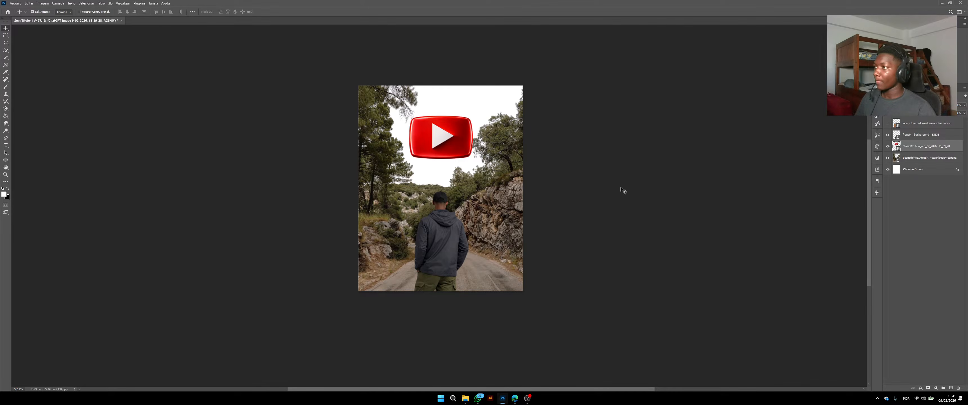
pyautogui.scroll(1, 450, 172)
pyautogui.moveTo(939, 146); pyautogui.dragTo(926, 162)
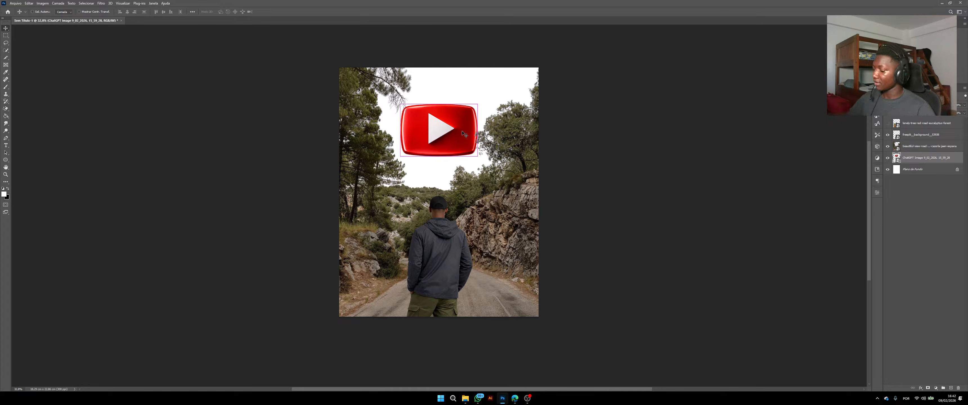
# Step: Enlarge the play button slightly and reposition it higher in the sky so its edges tuck behind the trees
pyautogui.hotkey('ctrl', 't')
pyautogui.moveTo(494, 129); pyautogui.dragTo(500, 129)
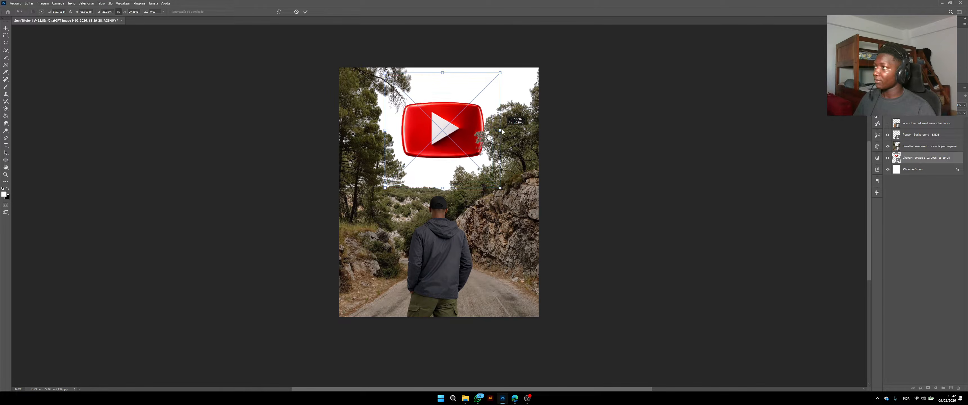
pyautogui.moveTo(426, 131); pyautogui.dragTo(426, 126)
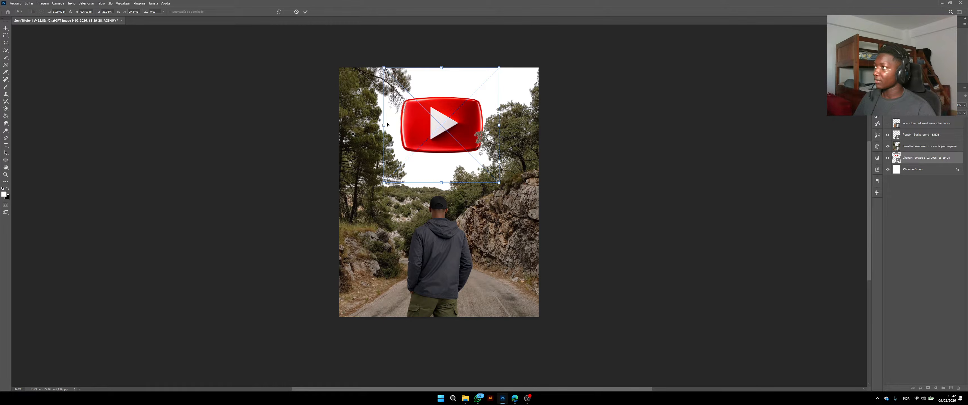
pyautogui.moveTo(487, 133); pyautogui.dragTo(469, 119)
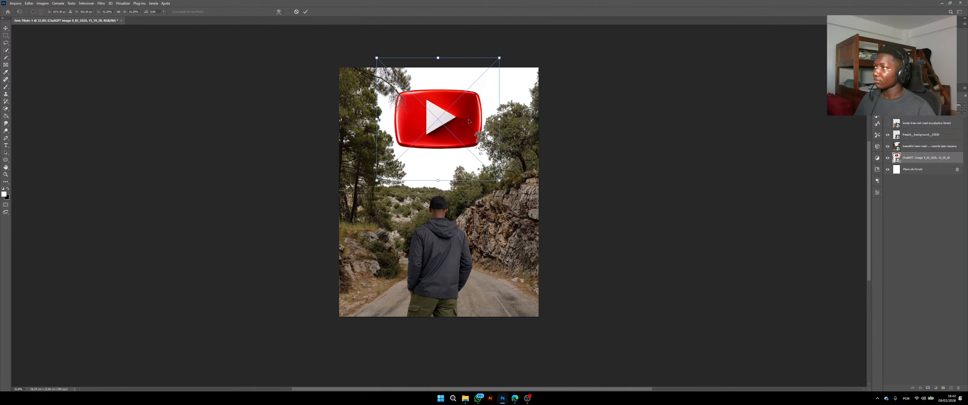
pyautogui.press('Return')
pyautogui.scroll(-3, 466, 128)
pyautogui.scroll(3, 464, 134)
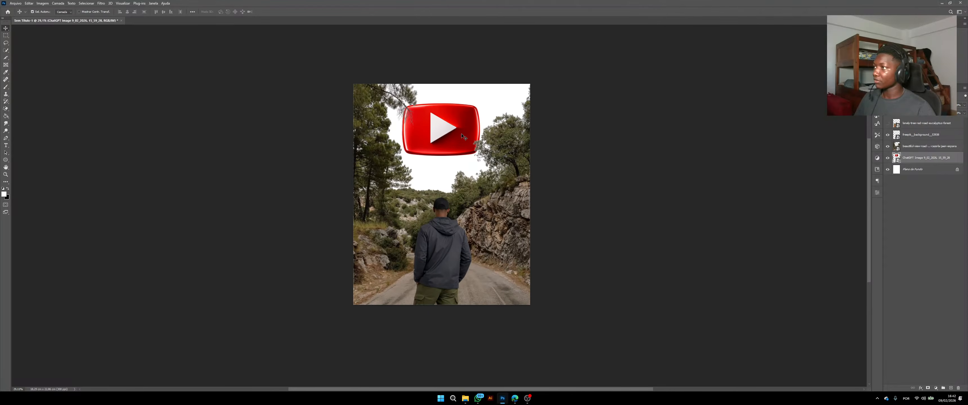
pyautogui.scroll(-1, 463, 137)
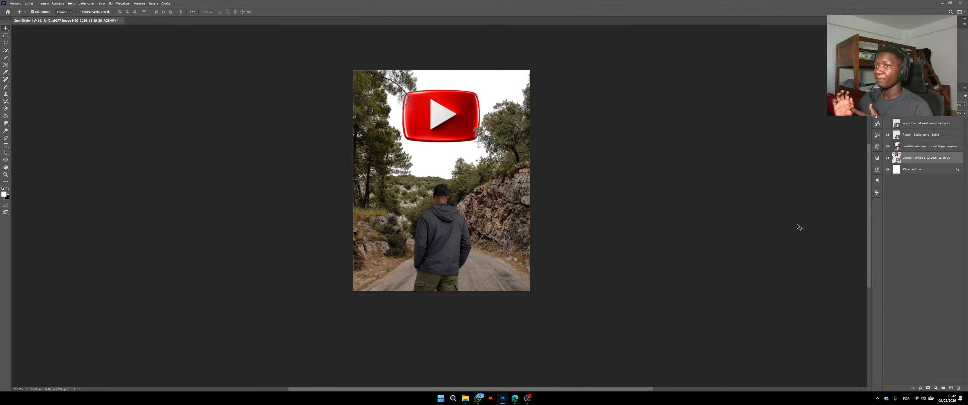
pyautogui.click(914, 171)
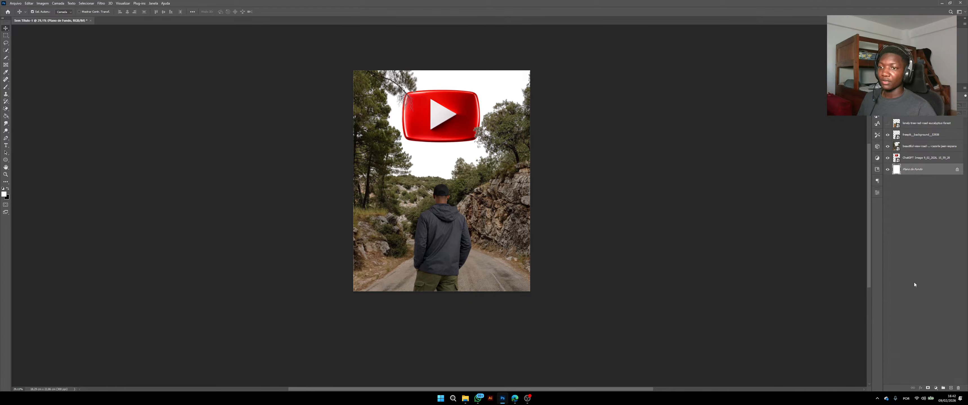
pyautogui.click(940, 388)
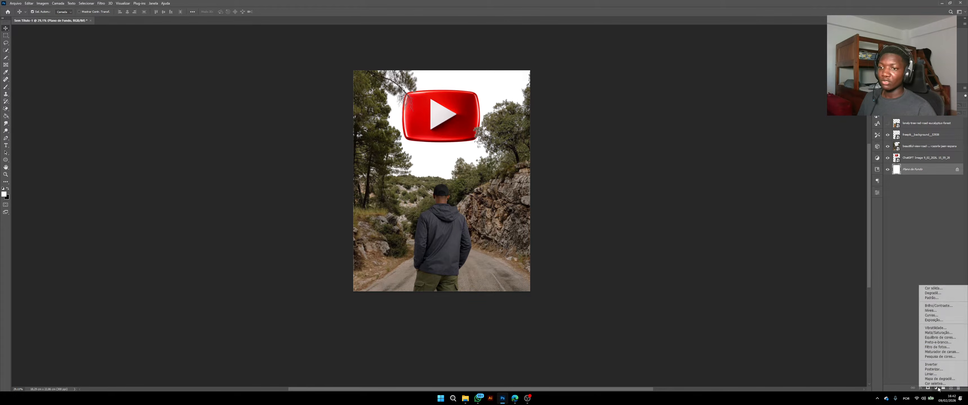
pyautogui.click(938, 290)
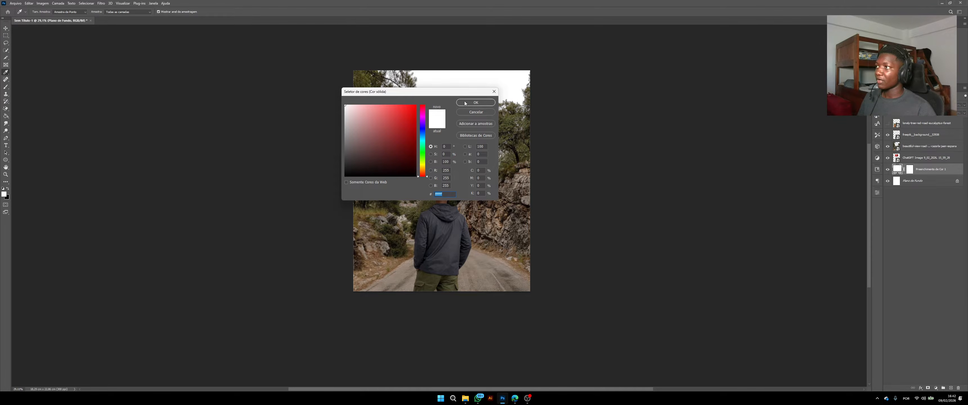
pyautogui.moveTo(463, 94); pyautogui.dragTo(626, 96)
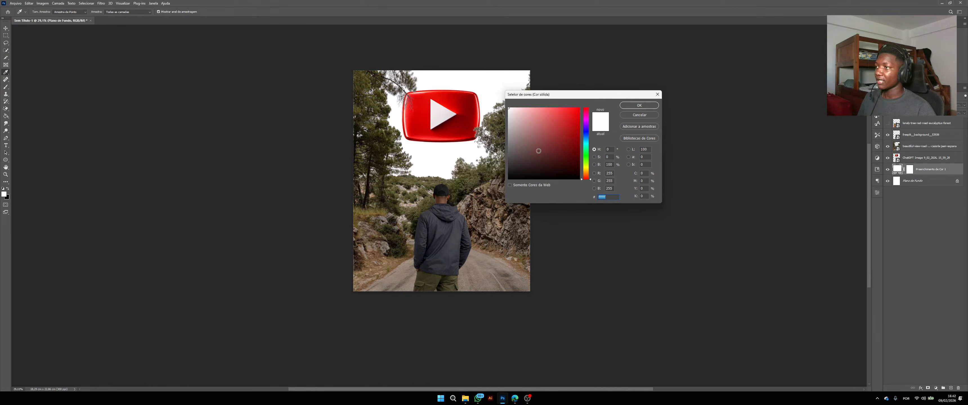
pyautogui.moveTo(538, 151); pyautogui.dragTo(514, 179)
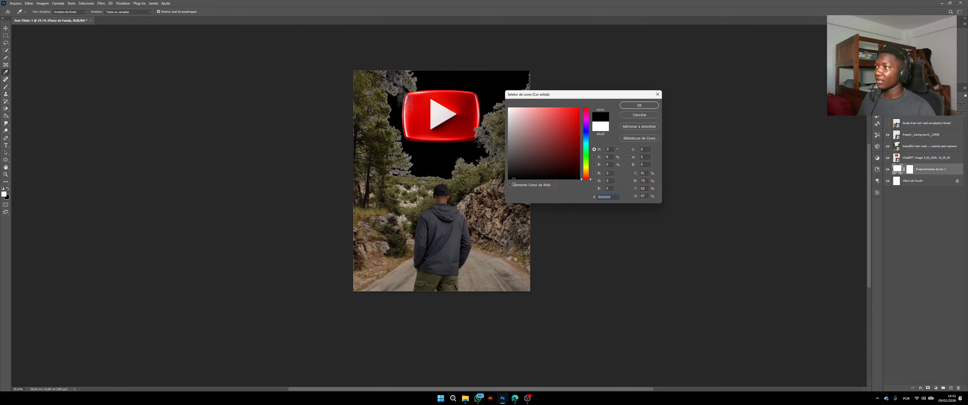
pyautogui.click(638, 115)
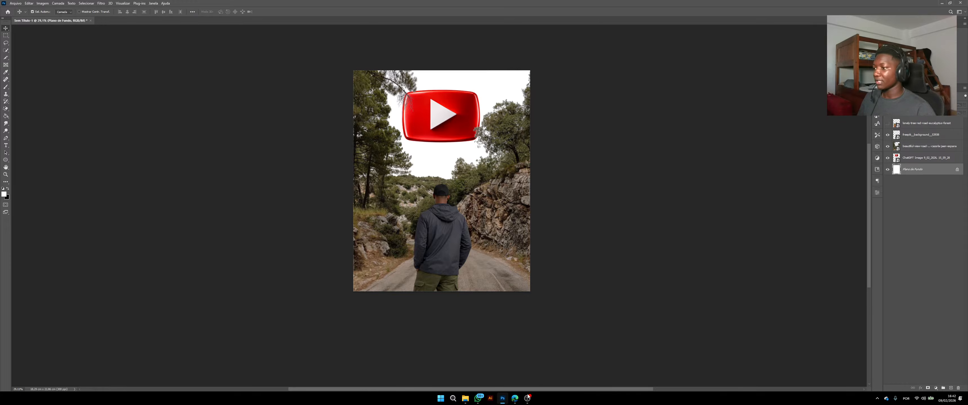
# Step: Switch to the browser, open Freepik in a new tab and search for "ceu noite"
pyautogui.moveTo(517, 401)
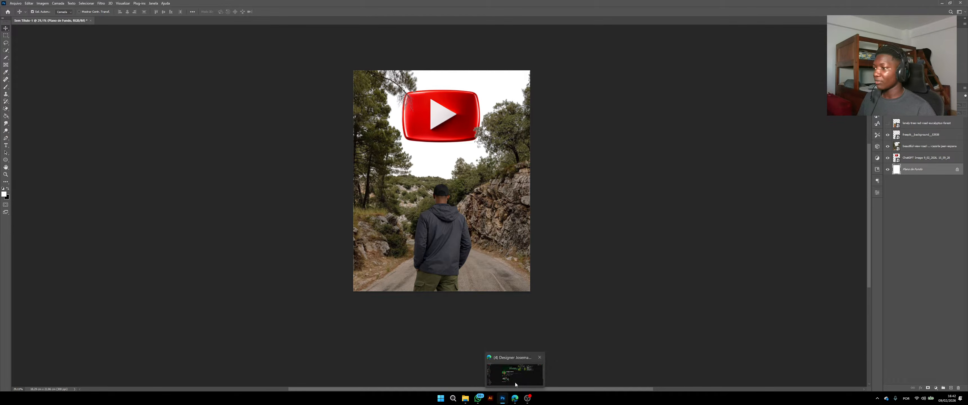
pyautogui.click(516, 400)
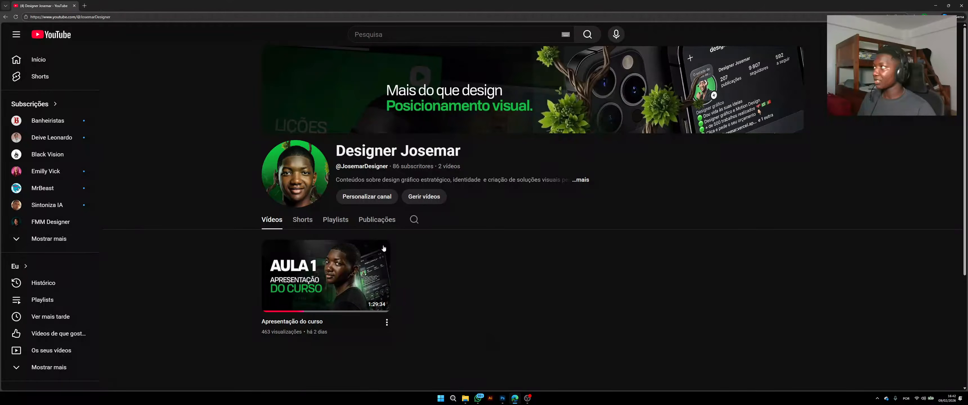
pyautogui.click(84, 6)
pyautogui.click(425, 111)
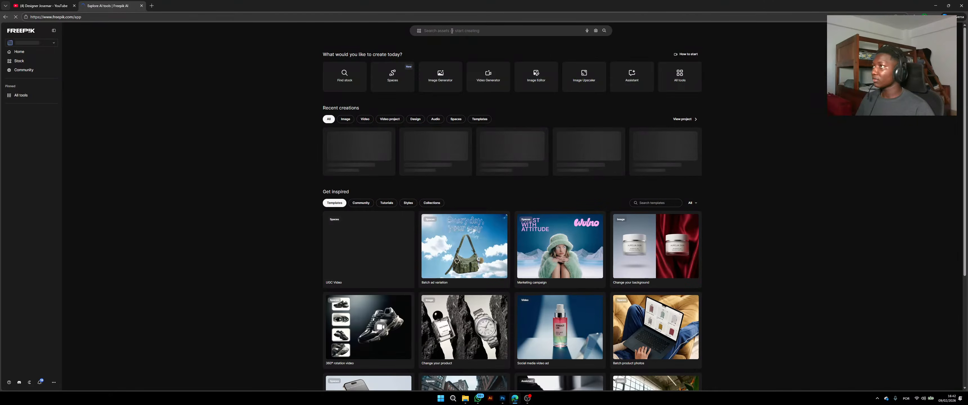
pyautogui.click(452, 30)
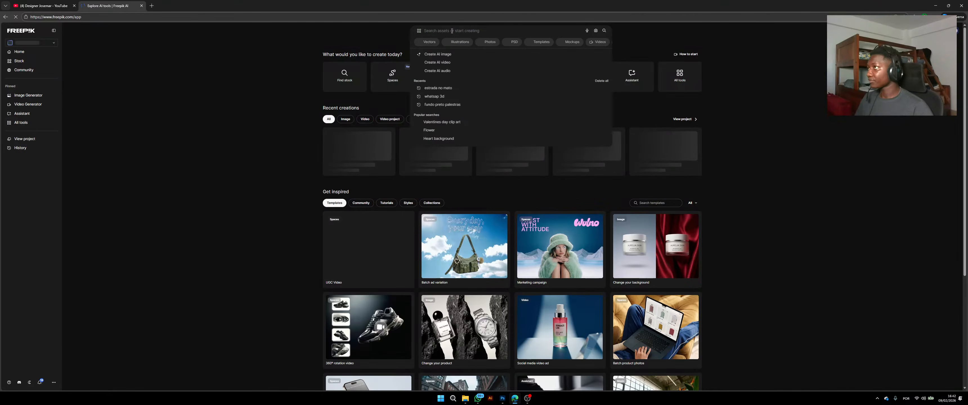
pyautogui.write('ceu n')
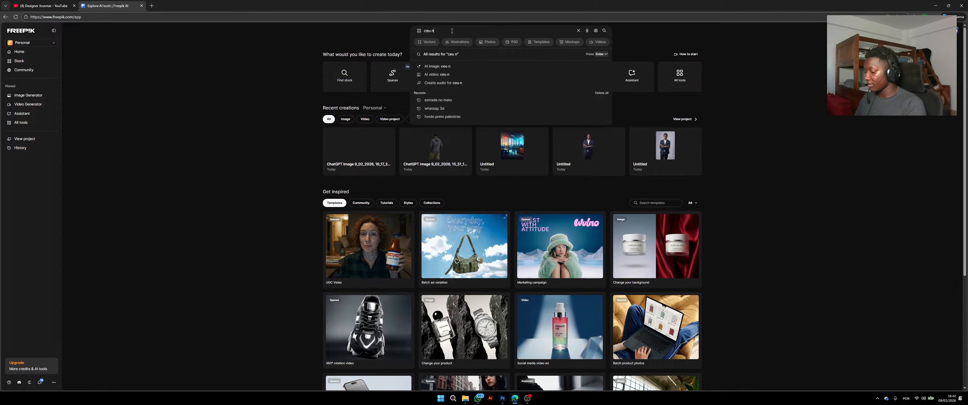
pyautogui.write('oite')
pyautogui.press('Return')
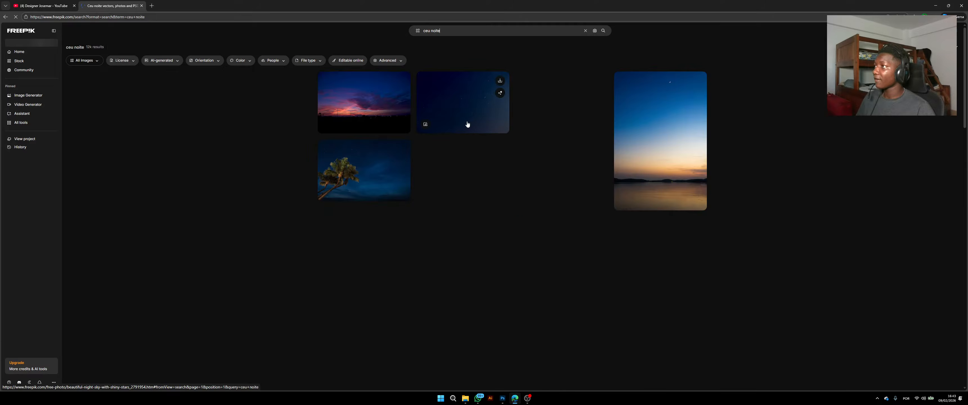
# Step: Find the blue moonlit sea photo in the results and download it in the Small 1000 × 750px size
pyautogui.scroll(-7, 484, 124)
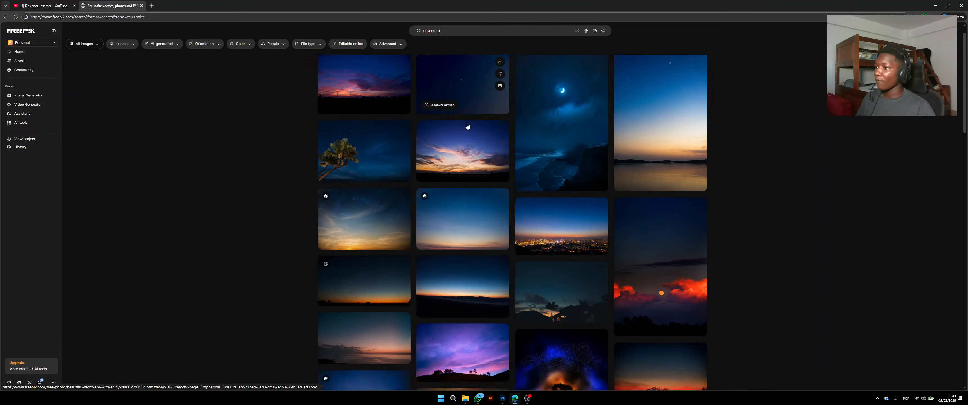
pyautogui.scroll(-2, 467, 123)
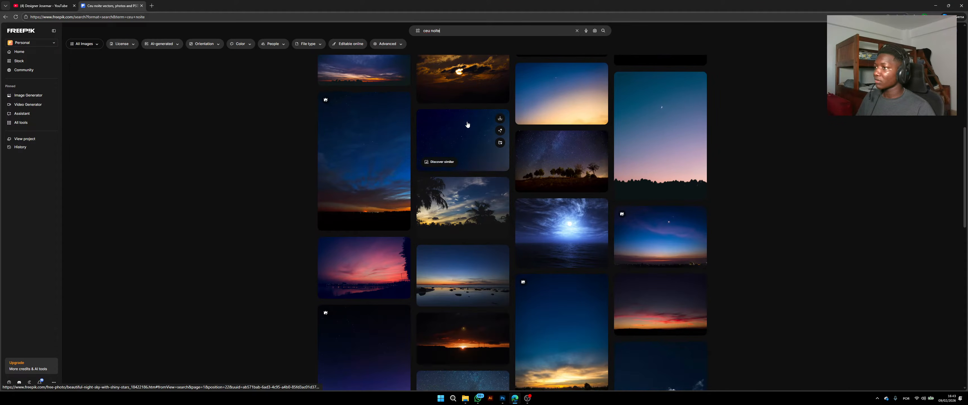
pyautogui.click(563, 220)
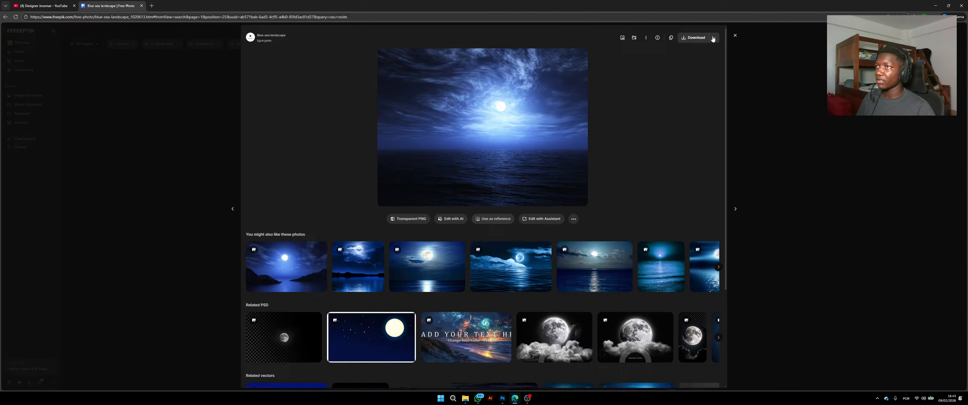
pyautogui.click(715, 38)
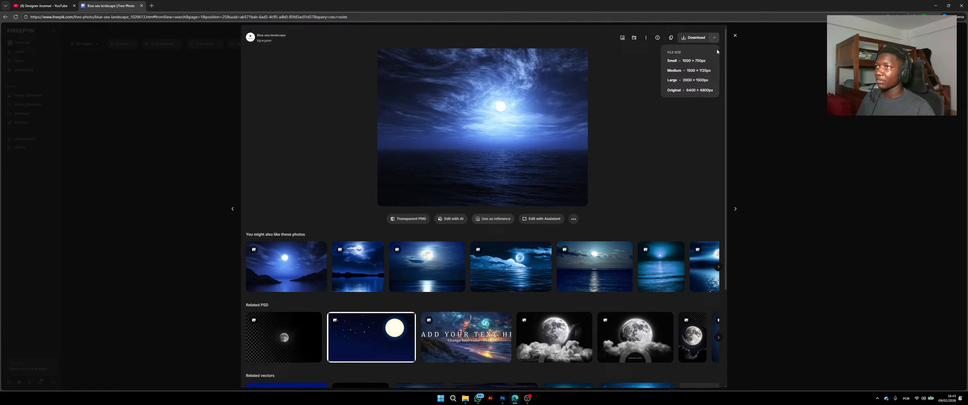
pyautogui.click(699, 61)
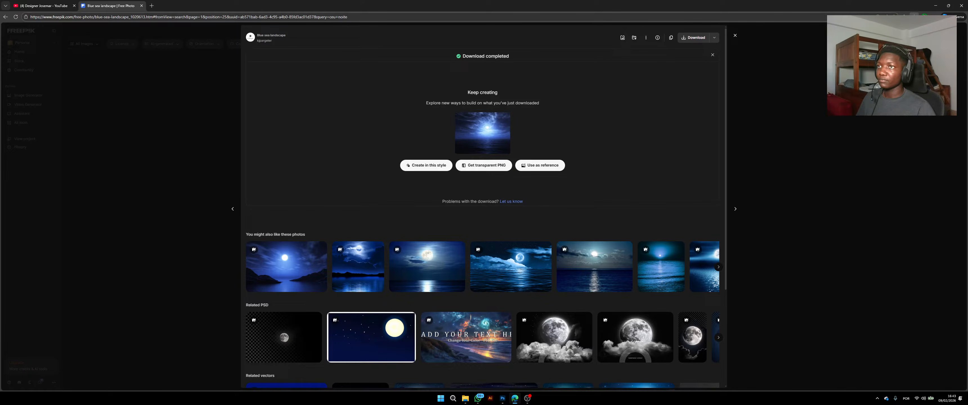
# Step: Switch to Photoshop, place the downloaded night-sky photo beneath the play-button layer, and enlarge it until it fills the sky
pyautogui.click(503, 398)
pyautogui.moveTo(503, 197); pyautogui.dragTo(504, 198)
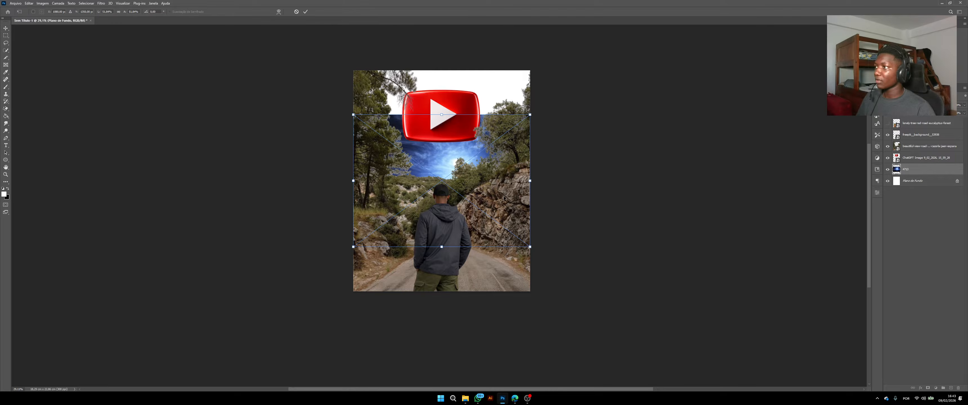
pyautogui.press('Return')
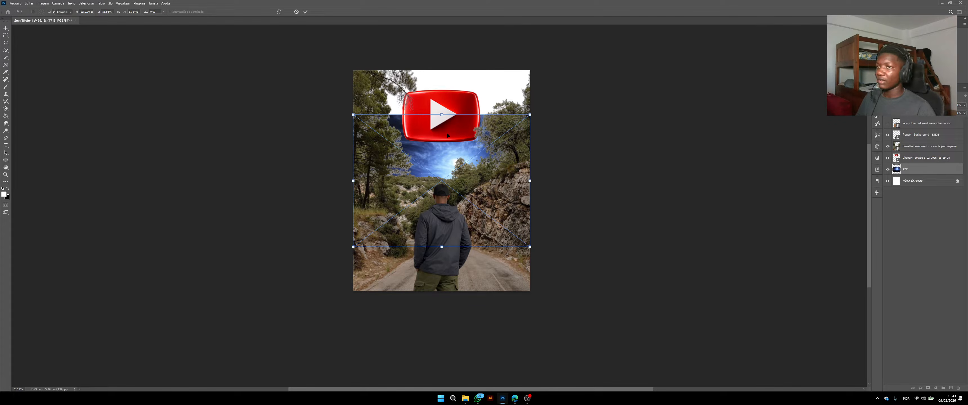
pyautogui.hotkey('ctrl', 't')
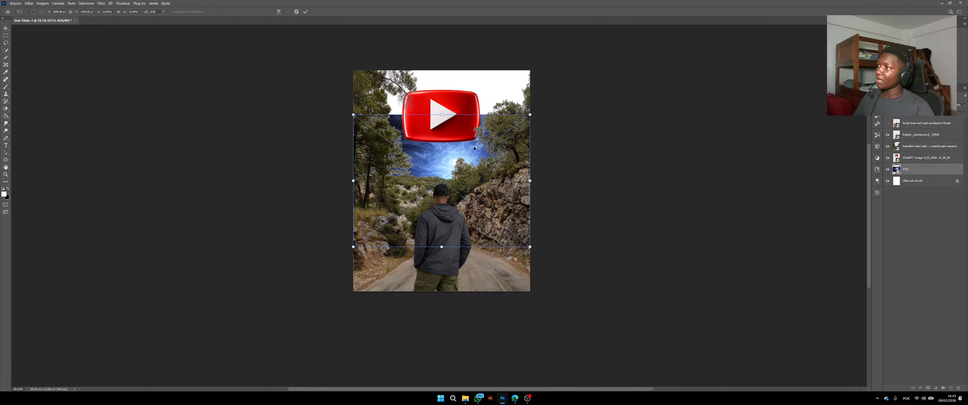
pyautogui.moveTo(442, 114); pyautogui.dragTo(442, 80)
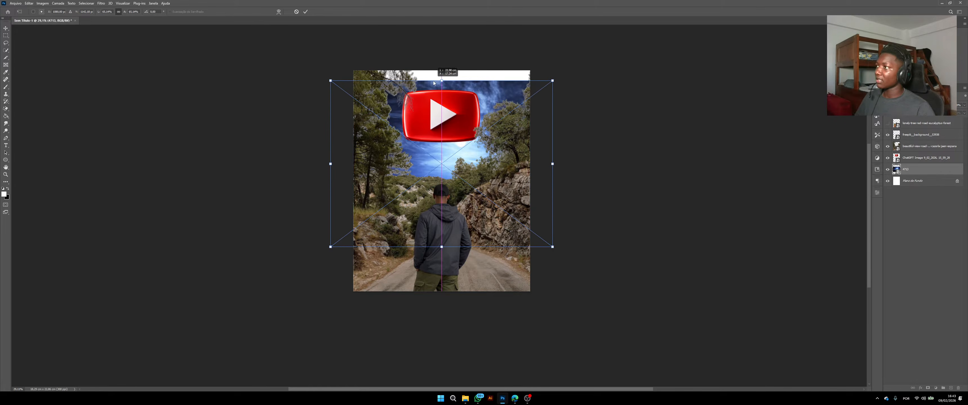
pyautogui.moveTo(562, 166); pyautogui.dragTo(589, 165)
pyautogui.moveTo(519, 173); pyautogui.dragTo(526, 175)
pyautogui.press('Return')
# Step: Shift the placed night-sky photo slightly up and to the right behind the trees and check the composition
pyautogui.scroll(-3, 465, 171)
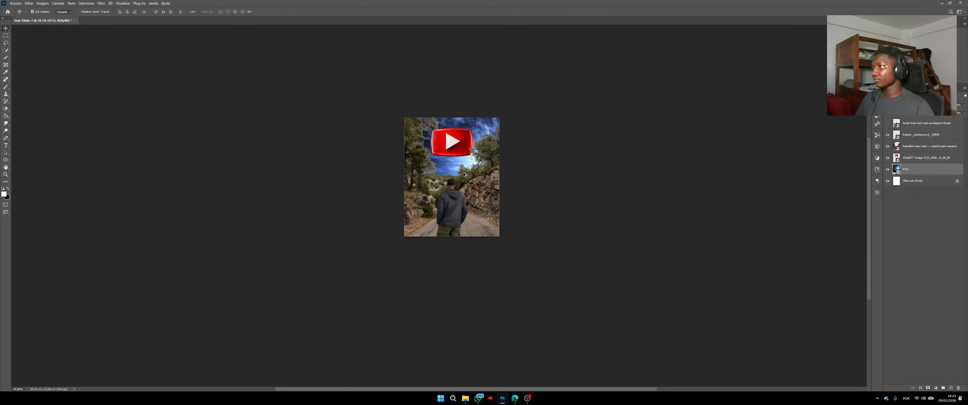
pyautogui.scroll(5, 452, 180)
pyautogui.scroll(1, 452, 180)
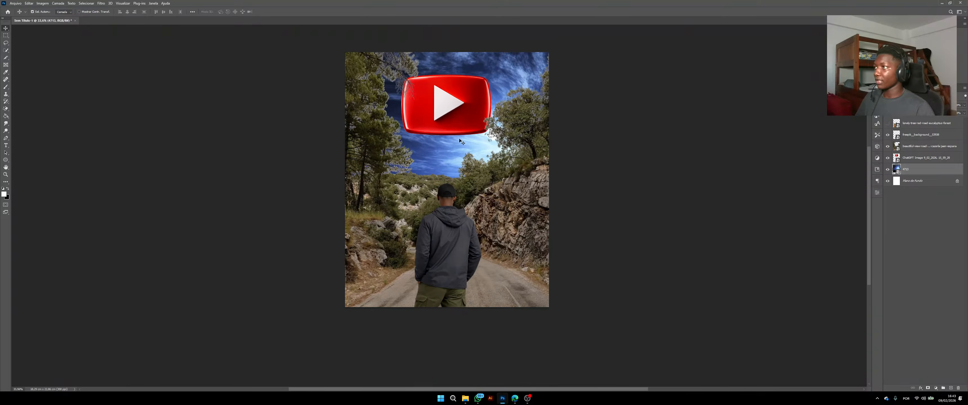
pyautogui.moveTo(495, 88); pyautogui.dragTo(512, 82)
pyautogui.scroll(-2, 499, 172)
pyautogui.scroll(2, 498, 172)
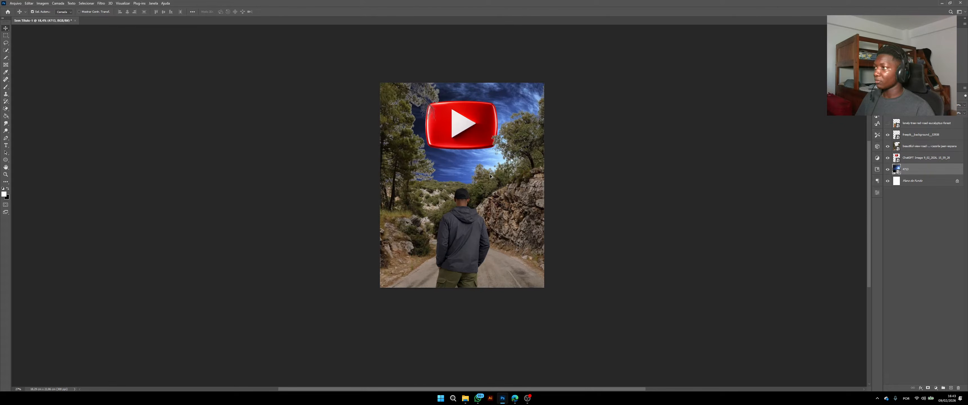
pyautogui.click(547, 207)
pyautogui.scroll(-2, 417, 154)
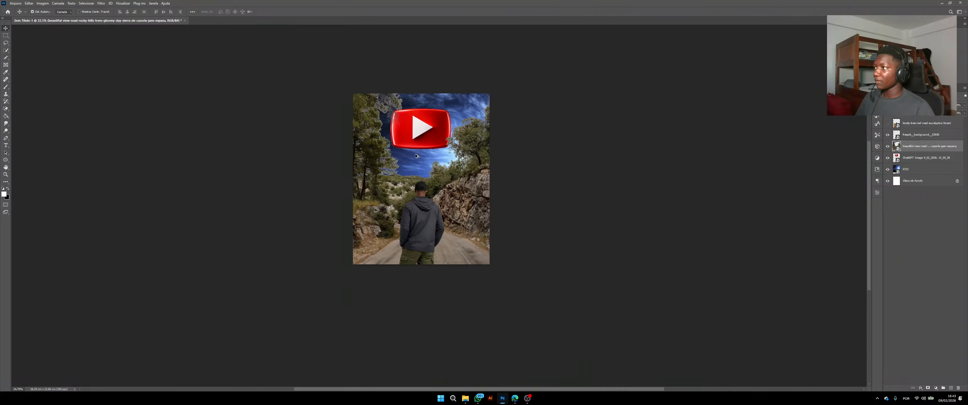
pyautogui.scroll(2, 423, 155)
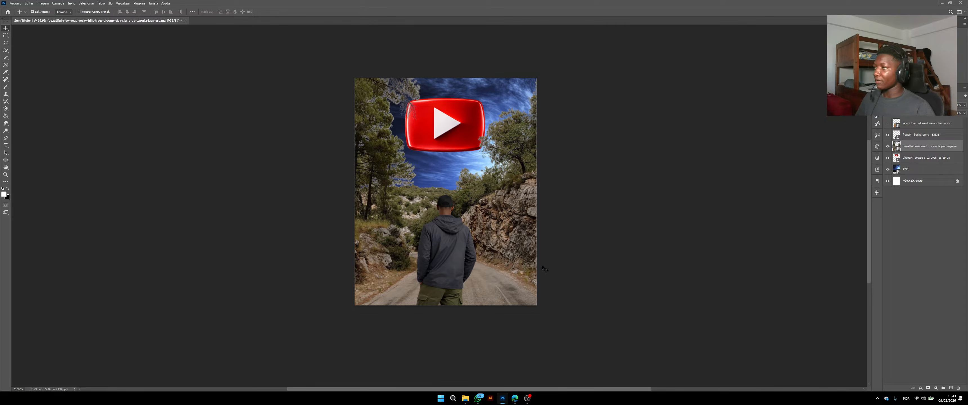
# Step: Switch to the browser, return to the "ceu noite" results on Freepik, and open and download the dark blue rocky shore photo with the moon
pyautogui.moveTo(514, 399)
pyautogui.click(513, 382)
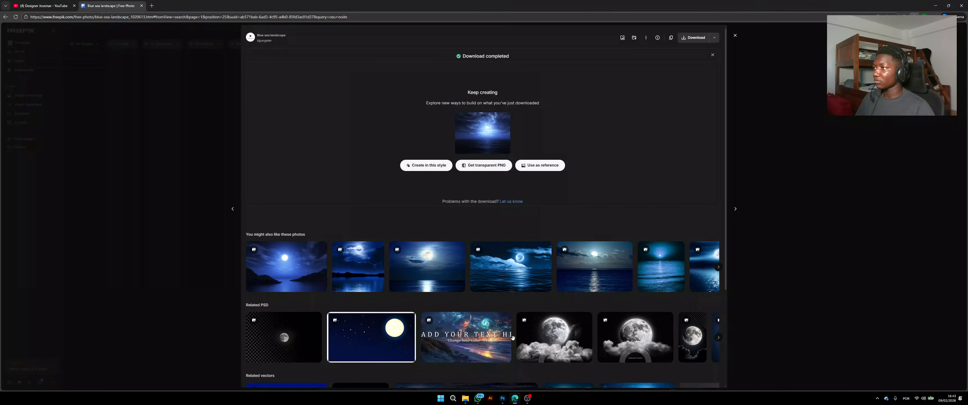
pyautogui.click(736, 36)
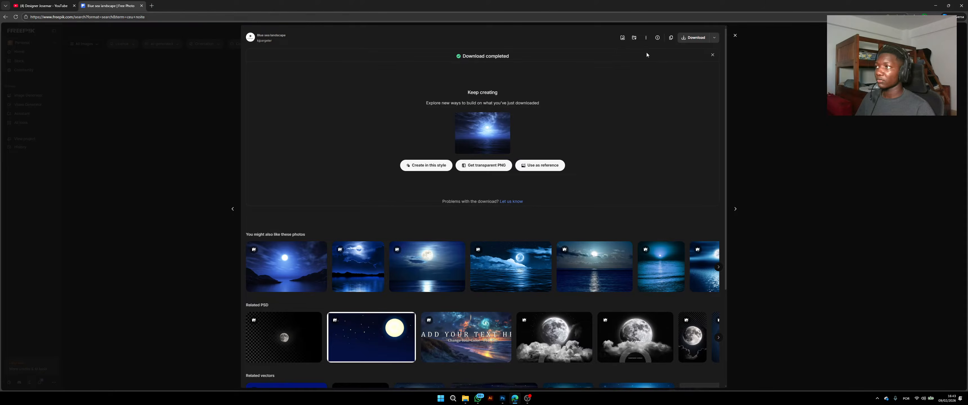
pyautogui.scroll(-5, 420, 159)
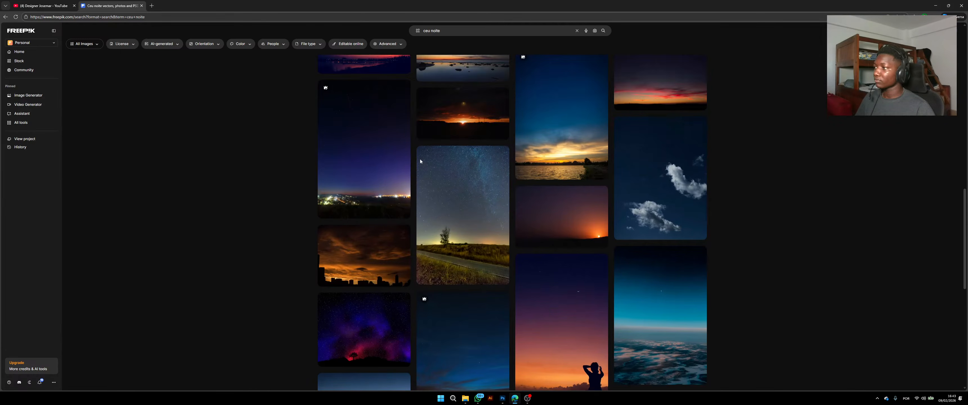
pyautogui.scroll(-6, 431, 142)
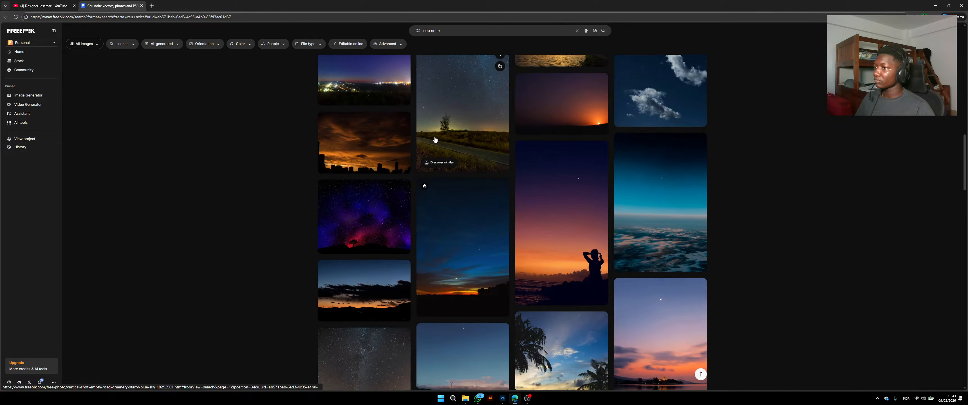
pyautogui.scroll(-12, 440, 137)
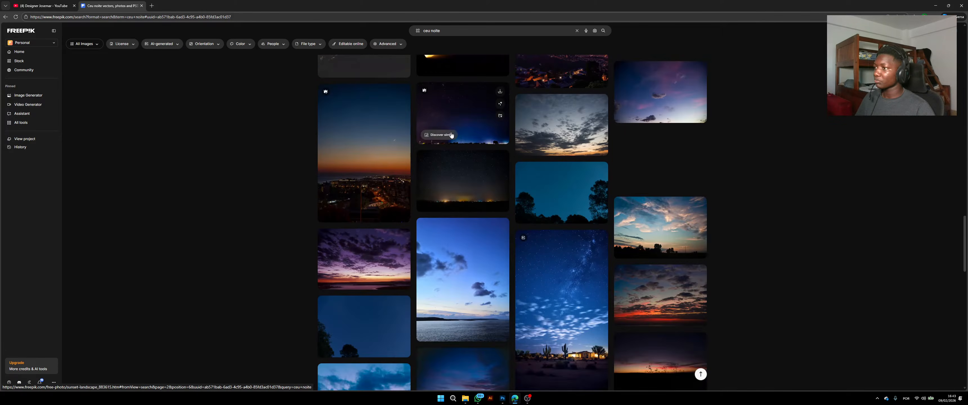
pyautogui.scroll(-3, 455, 134)
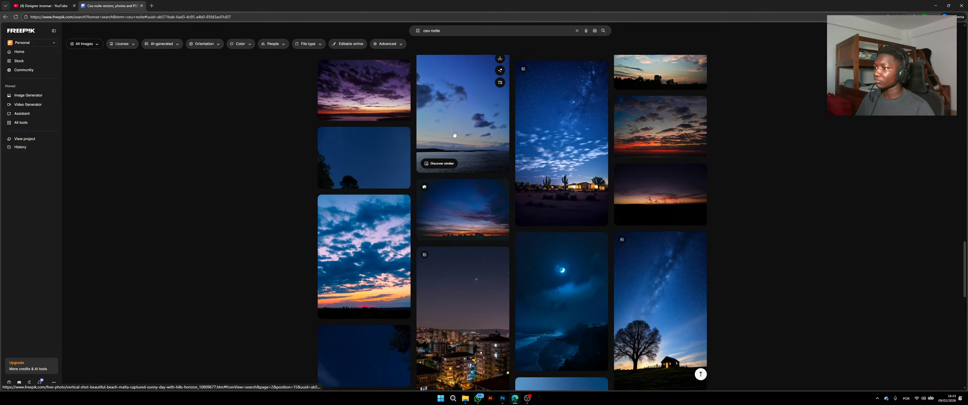
pyautogui.click(573, 207)
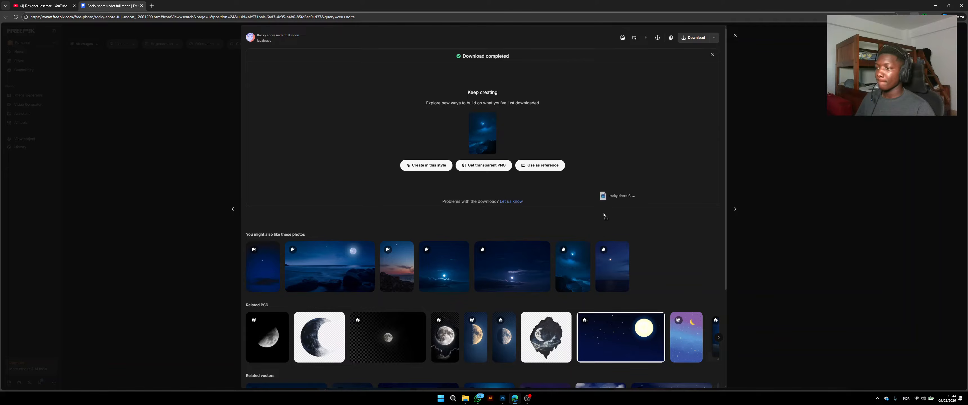
# Step: Place the rocky shore moon photo in the Photoshop poster and enlarge it to cover the full canvas width
pyautogui.click(503, 398)
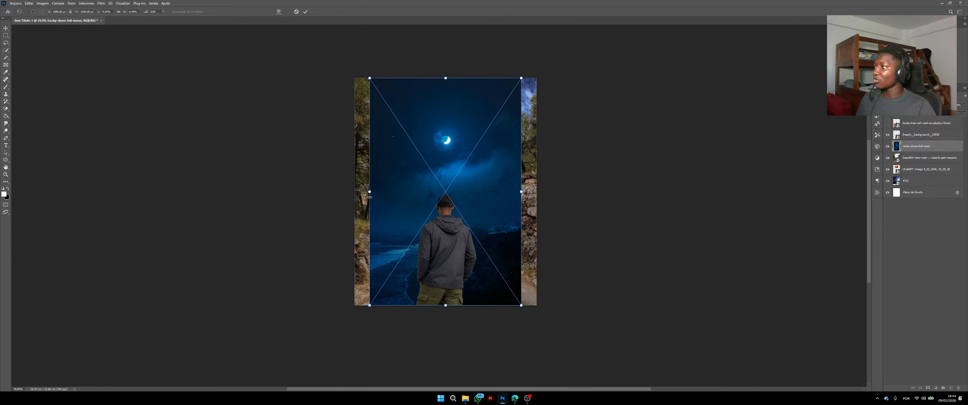
pyautogui.moveTo(370, 194); pyautogui.dragTo(355, 192)
pyautogui.moveTo(520, 191); pyautogui.dragTo(528, 192)
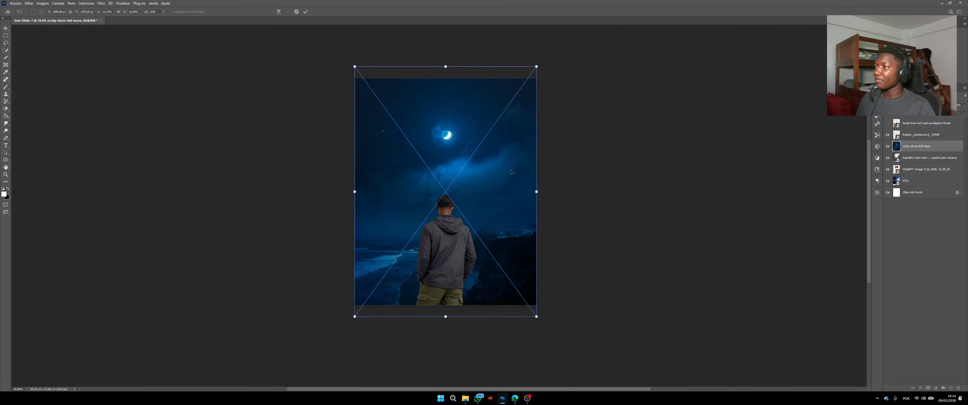
pyautogui.press('Return')
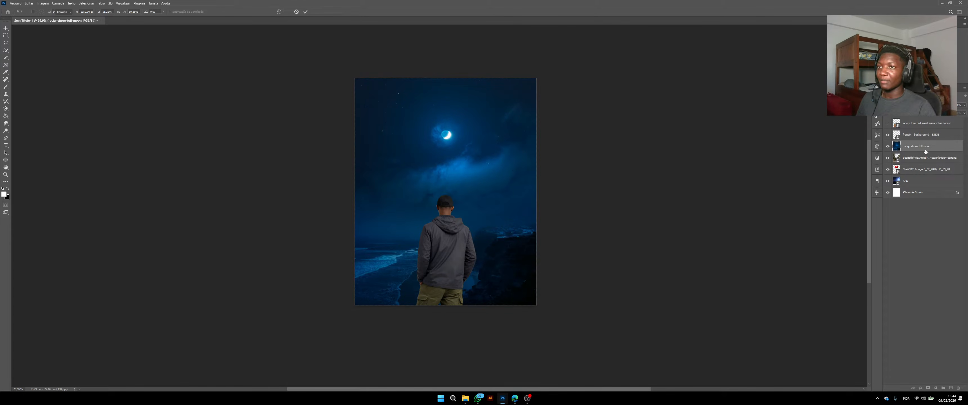
# Step: Move the rocky shore layer beneath the road and play-button layers, and hide the earlier sky layer
pyautogui.moveTo(927, 165); pyautogui.dragTo(927, 165)
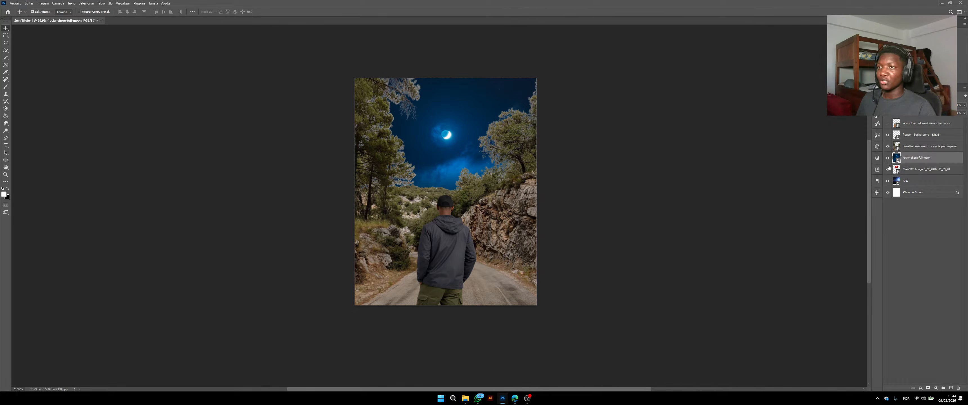
pyautogui.moveTo(921, 160); pyautogui.dragTo(900, 173)
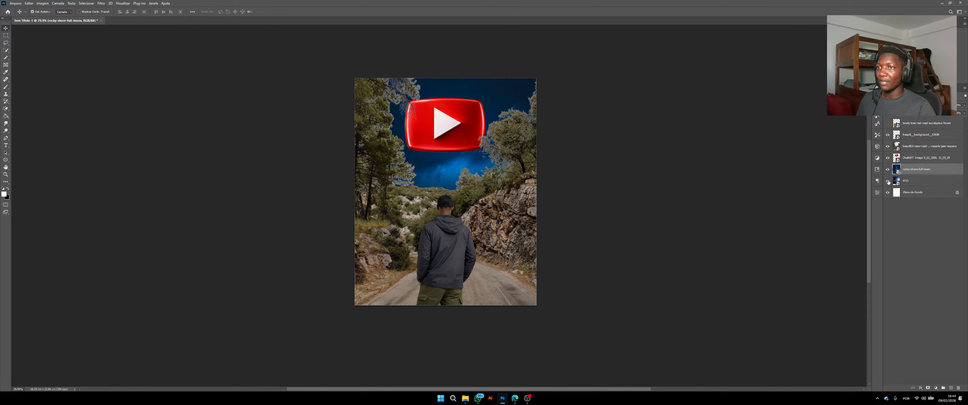
pyautogui.scroll(-2, 485, 164)
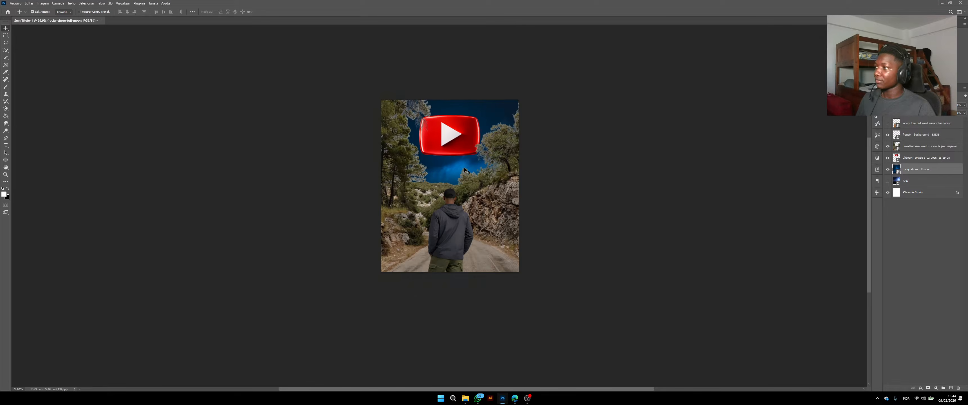
pyautogui.scroll(2, 459, 181)
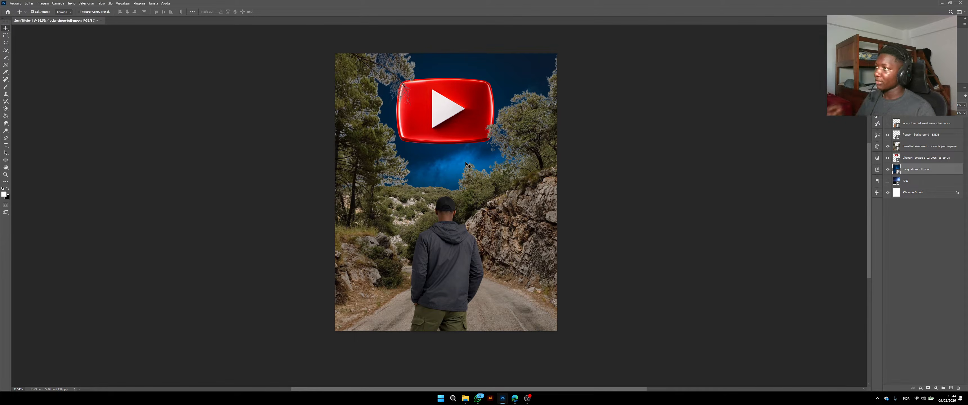
pyautogui.scroll(-3, 473, 94)
pyautogui.scroll(2, 474, 94)
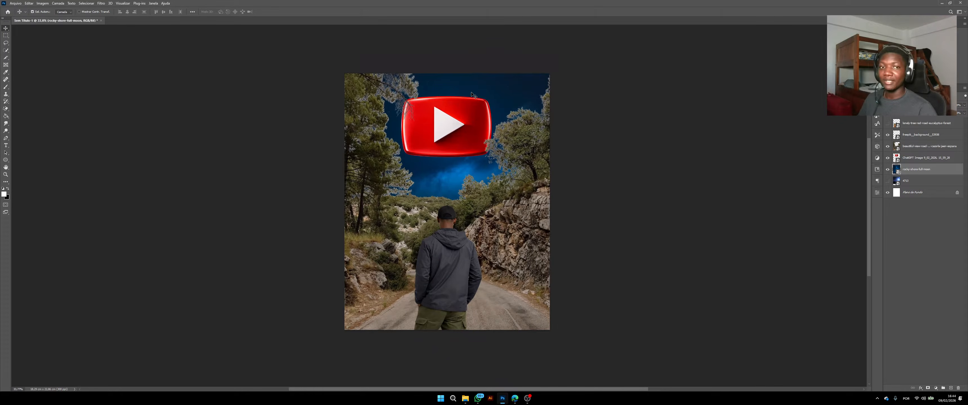
pyautogui.click(467, 113)
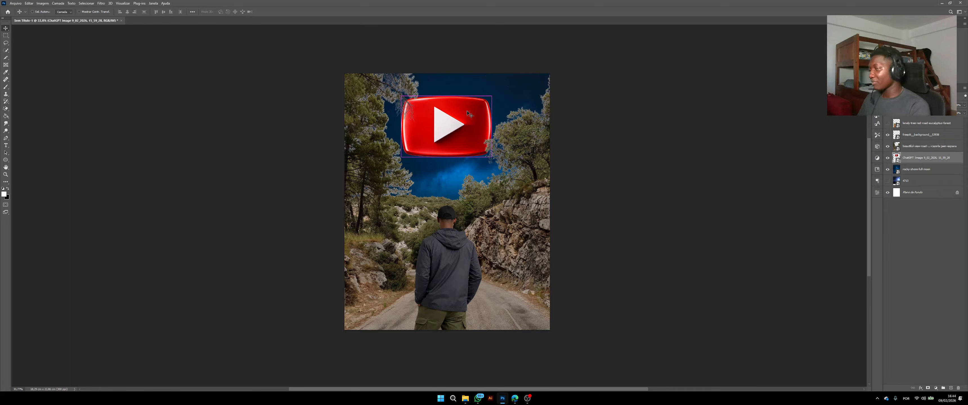
pyautogui.hotkey('ctrl', 'u')
pyautogui.moveTo(463, 92); pyautogui.dragTo(587, 92)
pyautogui.moveTo(592, 130)
pyautogui.mouseDown()
pyautogui.moveTo(564, 132)
pyautogui.moveTo(611, 130)
pyautogui.mouseUp()
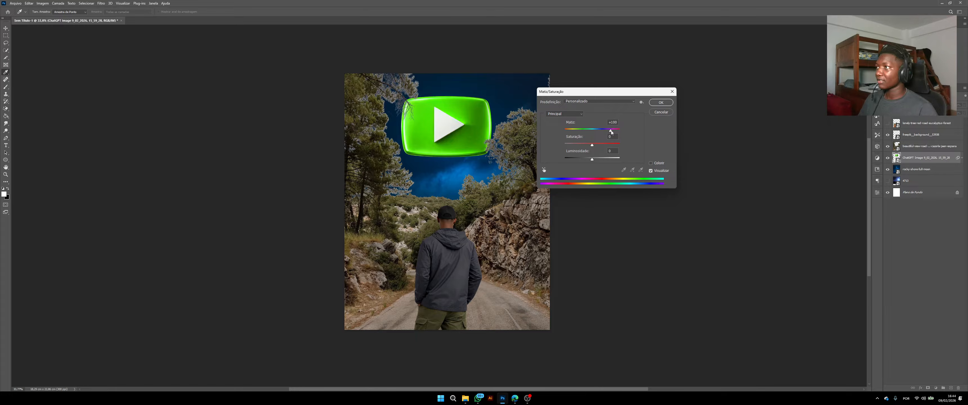
pyautogui.click(662, 112)
pyautogui.press('v')
pyautogui.scroll(-4, 490, 155)
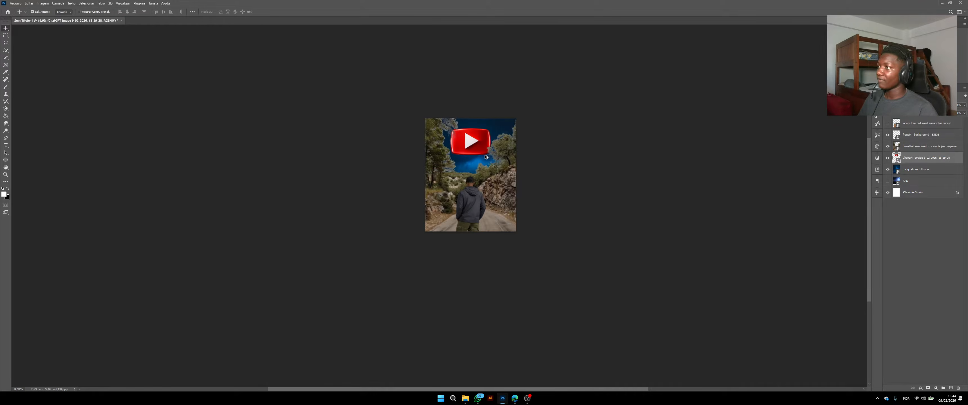
pyautogui.scroll(4, 485, 154)
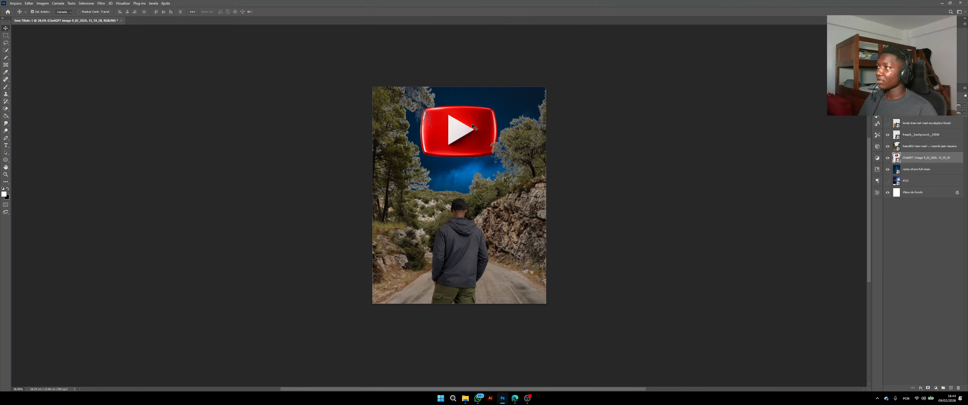
# Step: Enlarge the play button slightly and lower it a little in the sky between the trees
pyautogui.hotkey('ctrl', 't')
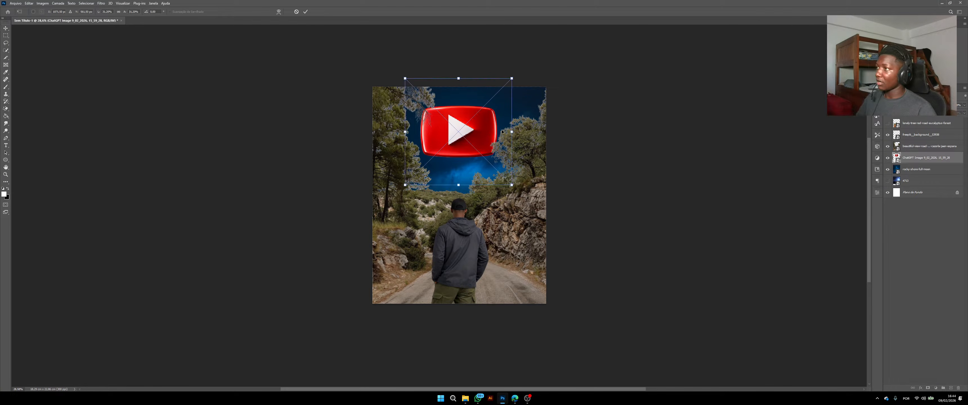
pyautogui.moveTo(514, 133); pyautogui.dragTo(476, 135)
pyautogui.press('Return')
pyautogui.scroll(2, 477, 148)
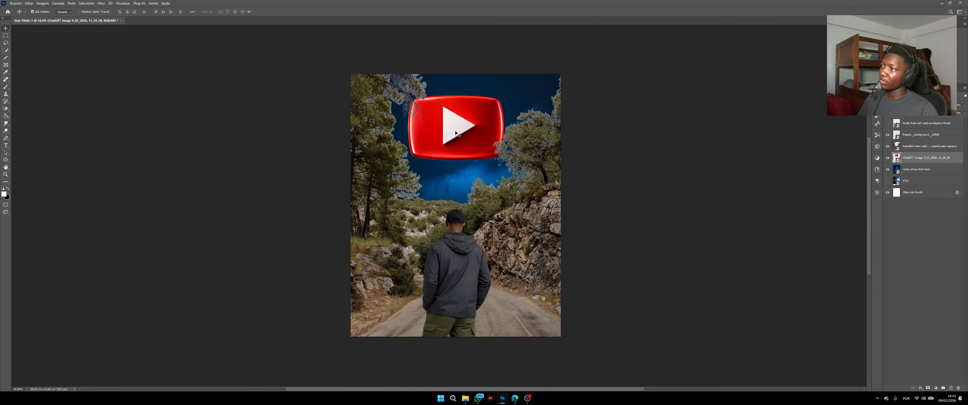
pyautogui.moveTo(456, 133); pyautogui.dragTo(455, 136)
pyautogui.scroll(-3, 461, 199)
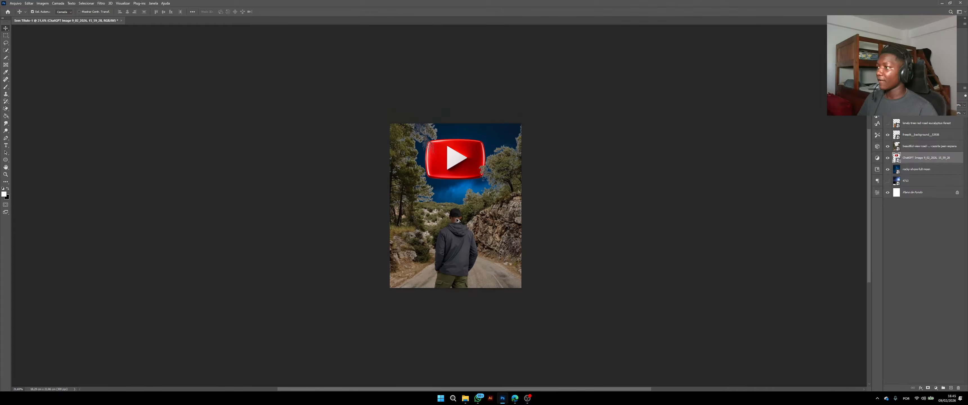
pyautogui.scroll(4, 501, 231)
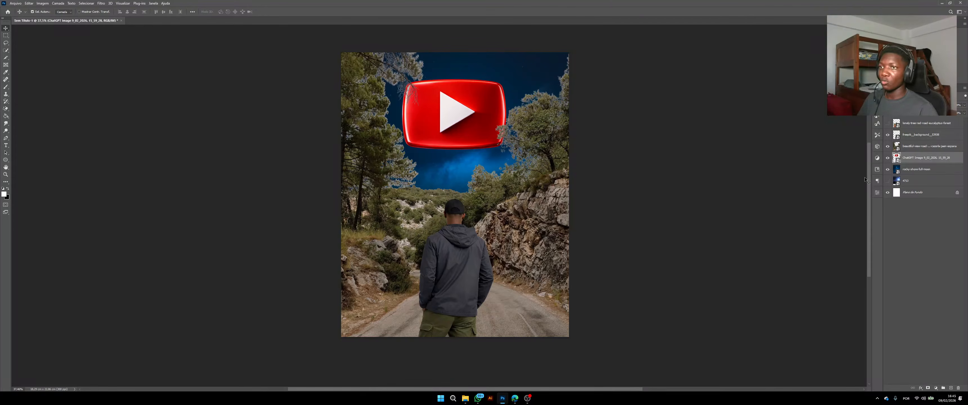
# Step: Delete the hidden earlier sky layer and select the layer of the man seen from behind
pyautogui.click(913, 182)
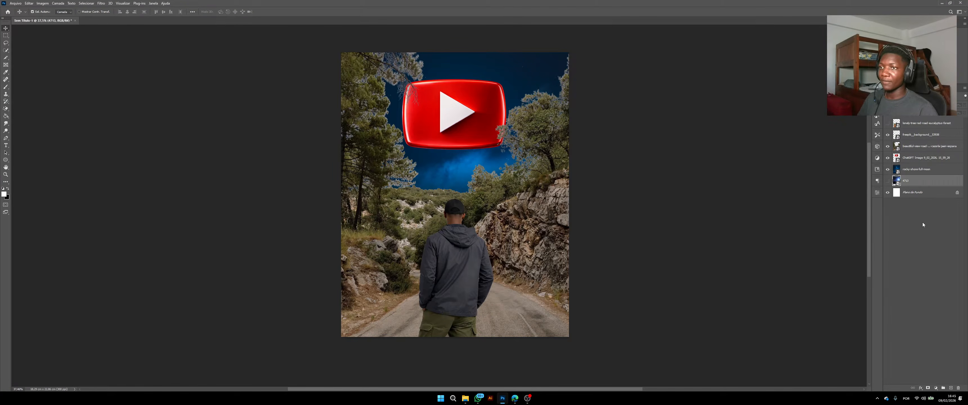
pyautogui.click(960, 387)
pyautogui.scroll(2, 447, 237)
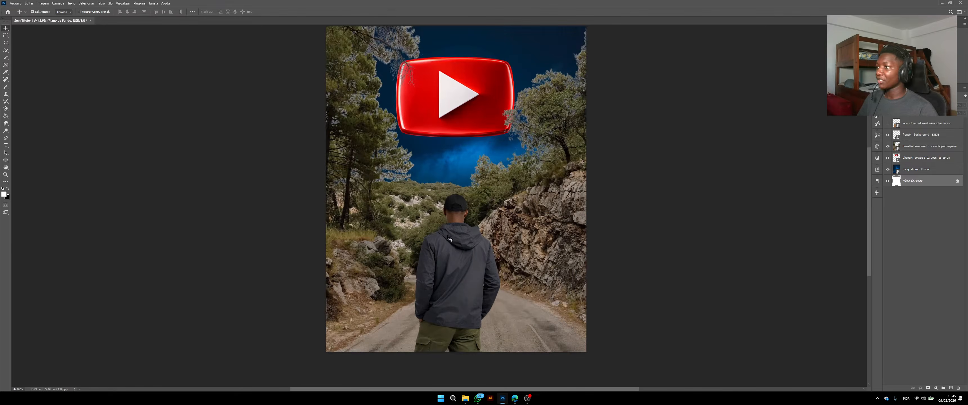
pyautogui.click(921, 135)
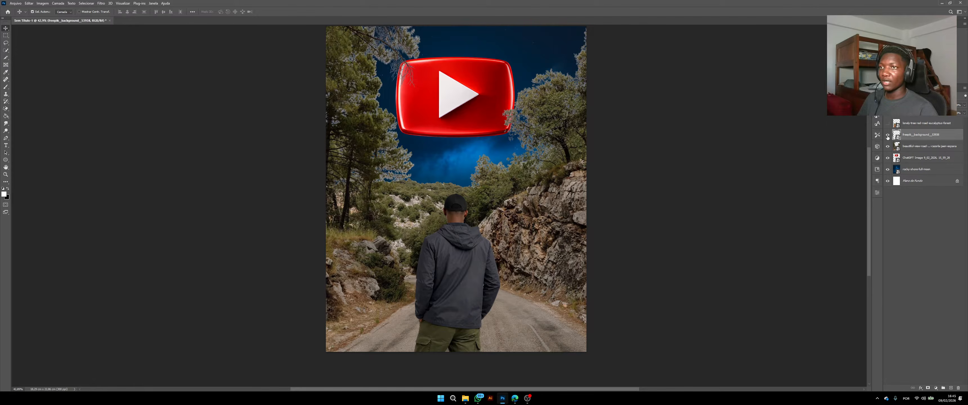
# Step: Hide the layer of the man seen from behind and select the road scene layer
pyautogui.click(888, 136)
pyautogui.scroll(-3, 436, 210)
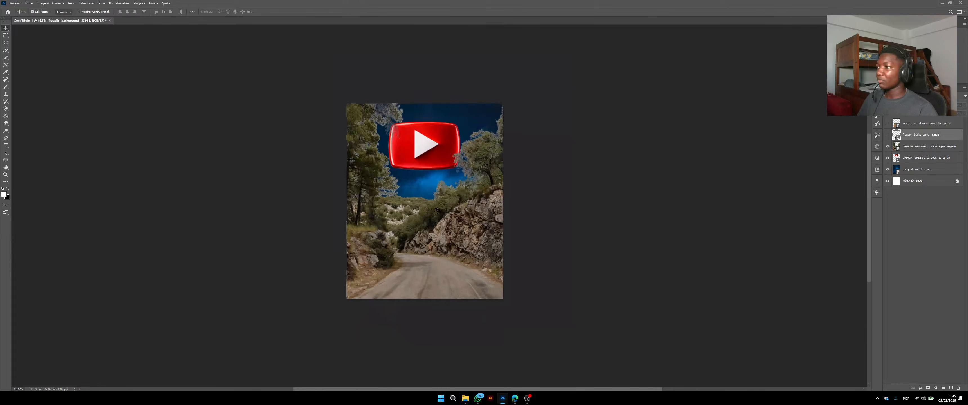
pyautogui.scroll(1, 436, 209)
pyautogui.click(410, 245)
pyautogui.scroll(4, 395, 277)
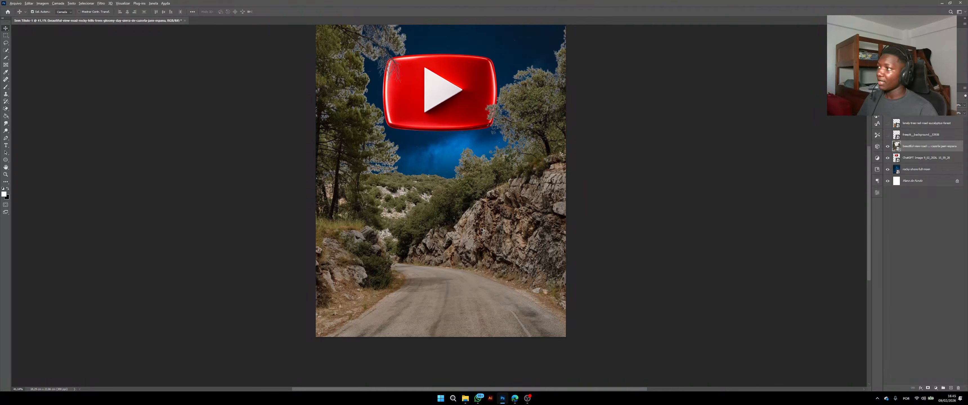
pyautogui.scroll(-5, 478, 222)
pyautogui.scroll(5, 458, 239)
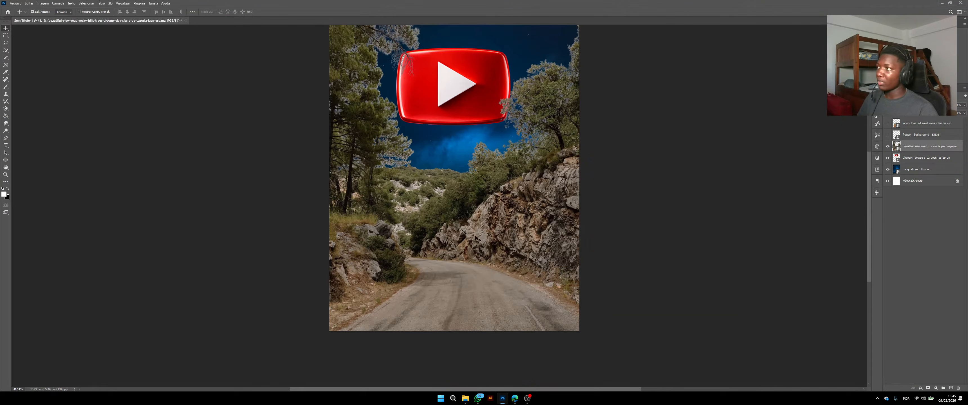
pyautogui.scroll(1, 477, 239)
# Step: Add a Brightness/Contrast adjustment clipped to the road scene and strongly lower its brightness for a night look
pyautogui.click(937, 388)
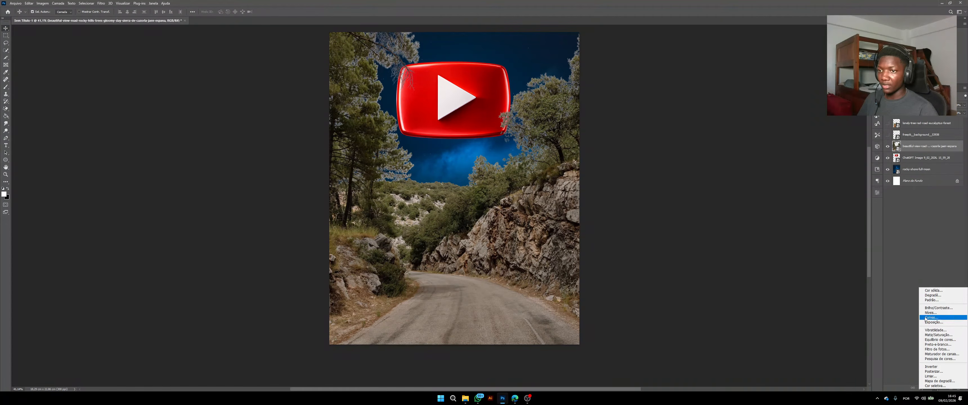
pyautogui.click(938, 308)
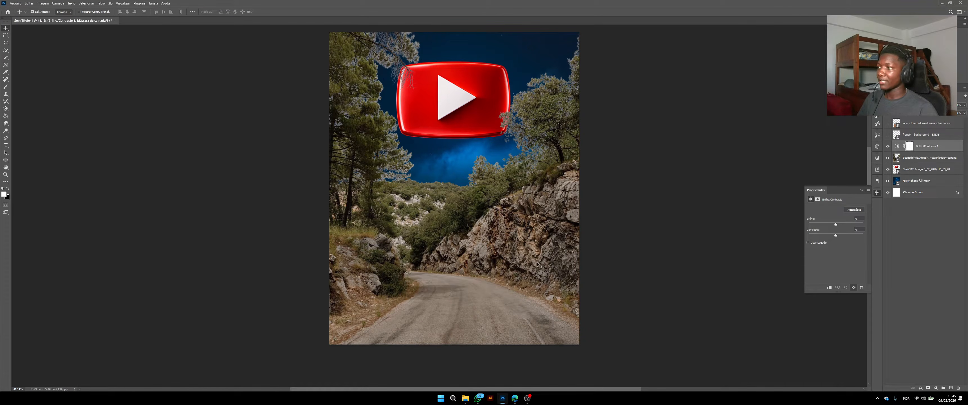
pyautogui.click(830, 288)
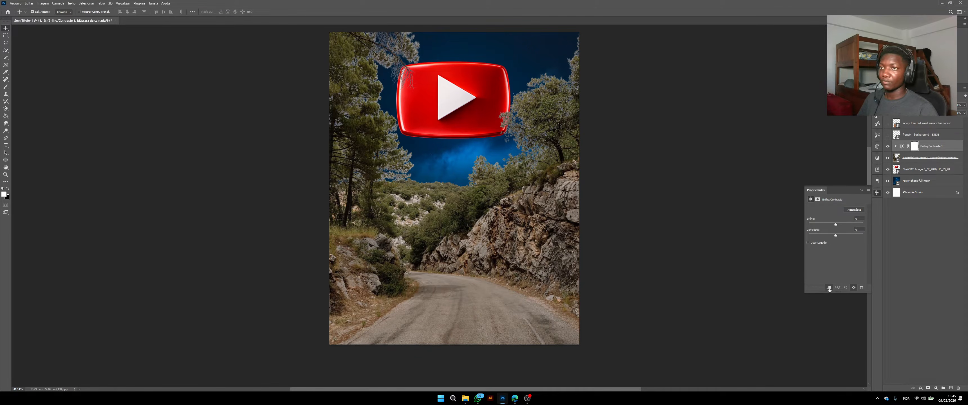
pyautogui.moveTo(835, 223); pyautogui.dragTo(818, 225)
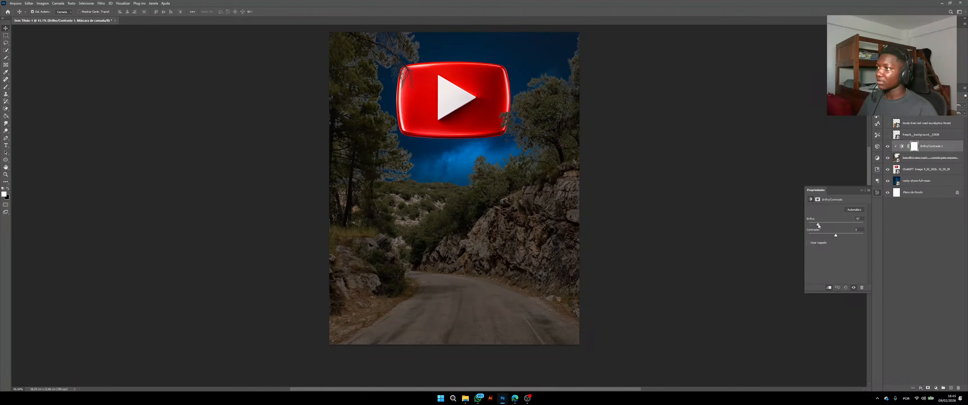
pyautogui.scroll(-4, 478, 229)
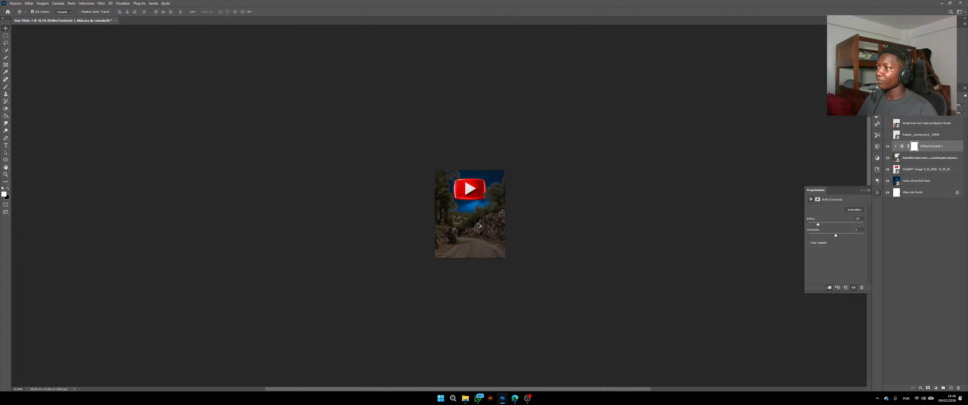
pyautogui.scroll(3, 479, 239)
pyautogui.scroll(1, 480, 240)
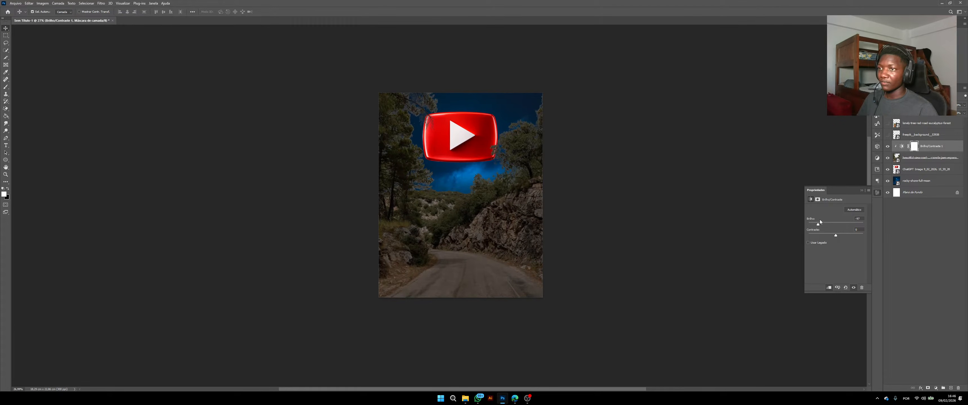
pyautogui.moveTo(818, 224); pyautogui.dragTo(817, 225)
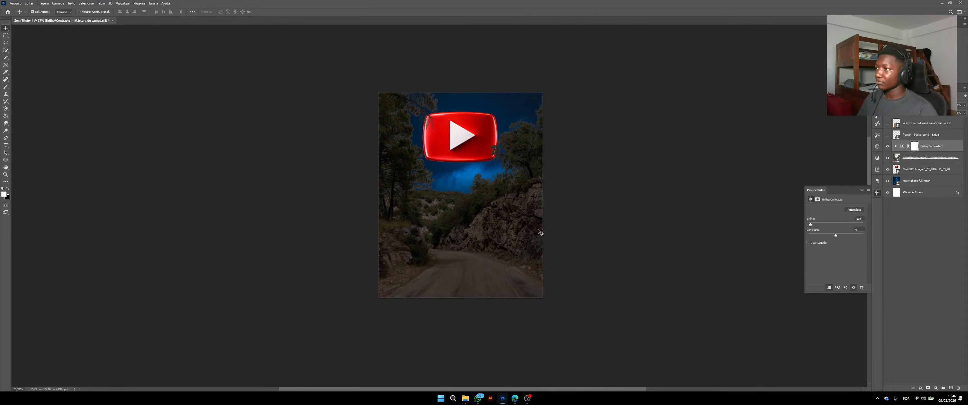
pyautogui.scroll(5, 493, 233)
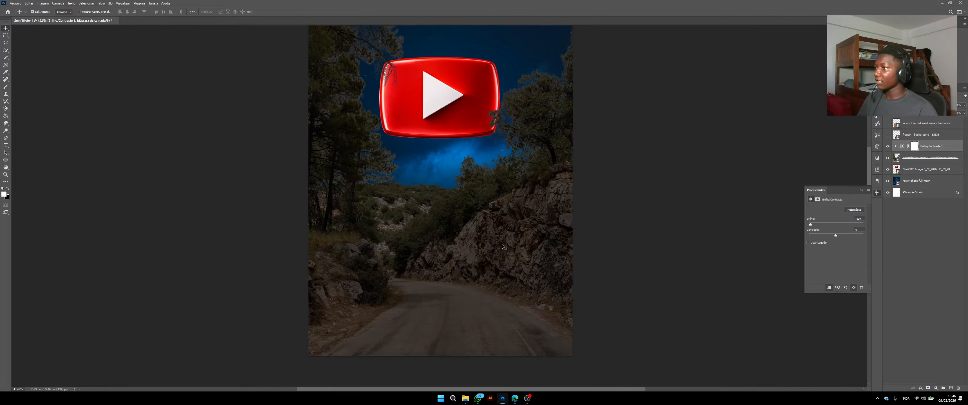
pyautogui.scroll(-2, 503, 247)
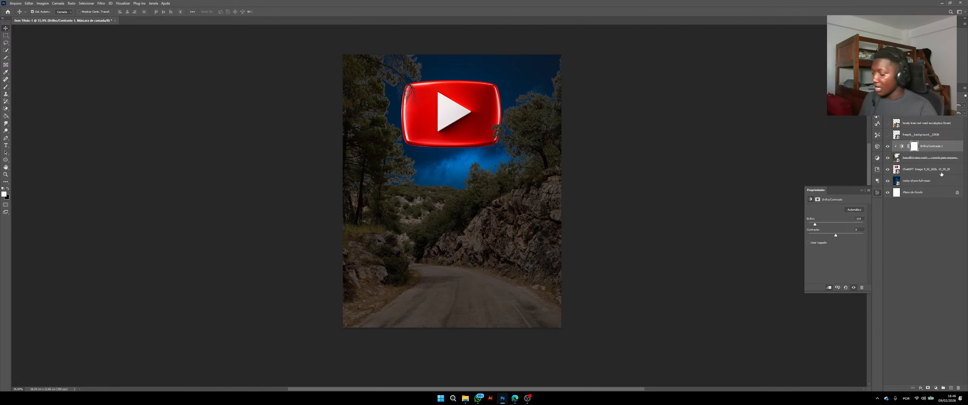
# Step: Add a second Brightness/Contrast adjustment clipped to the road scene and raise its brightness strongly
pyautogui.click(937, 389)
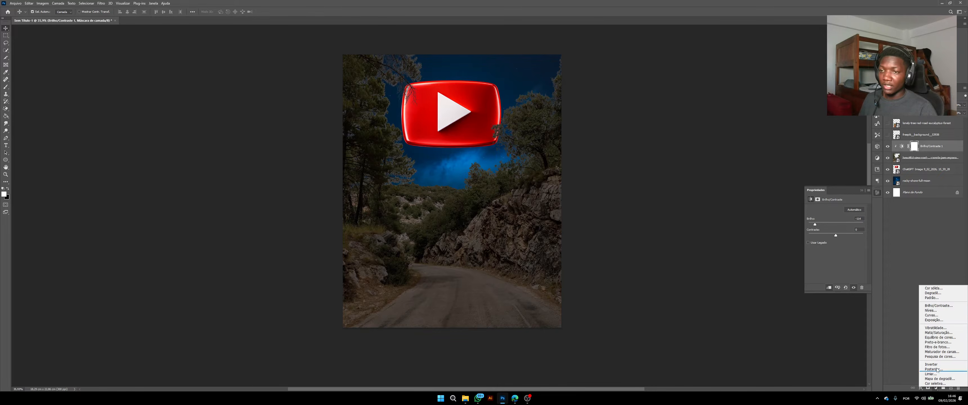
pyautogui.click(936, 306)
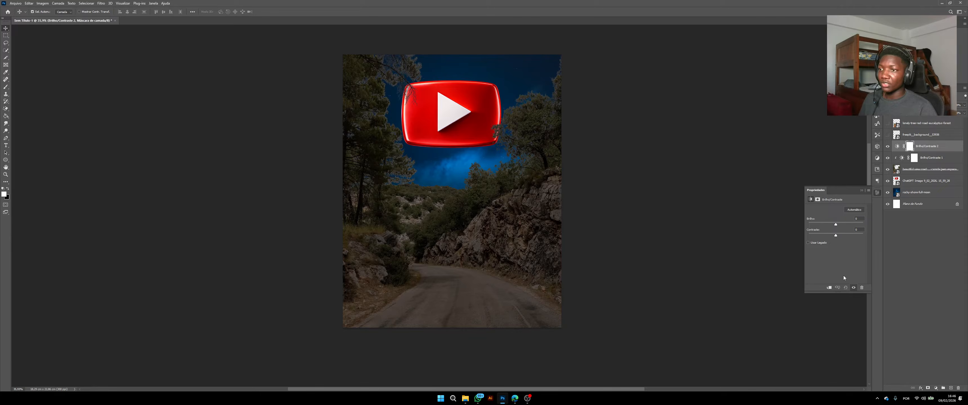
pyautogui.click(829, 287)
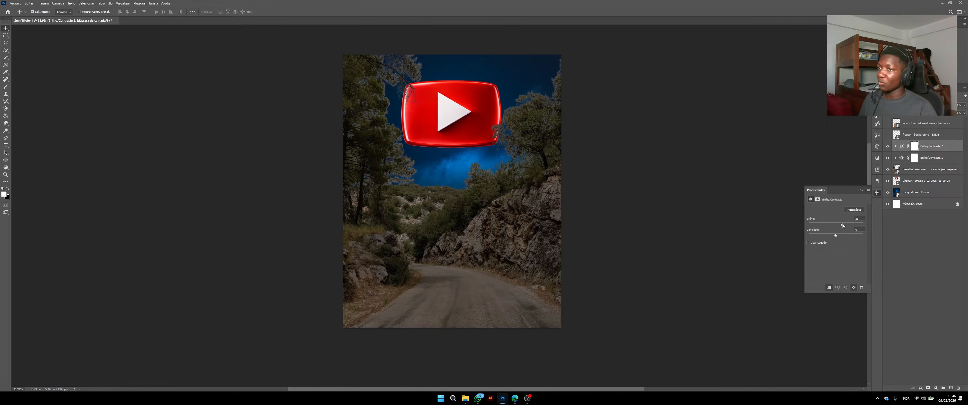
pyautogui.moveTo(849, 225); pyautogui.dragTo(855, 226)
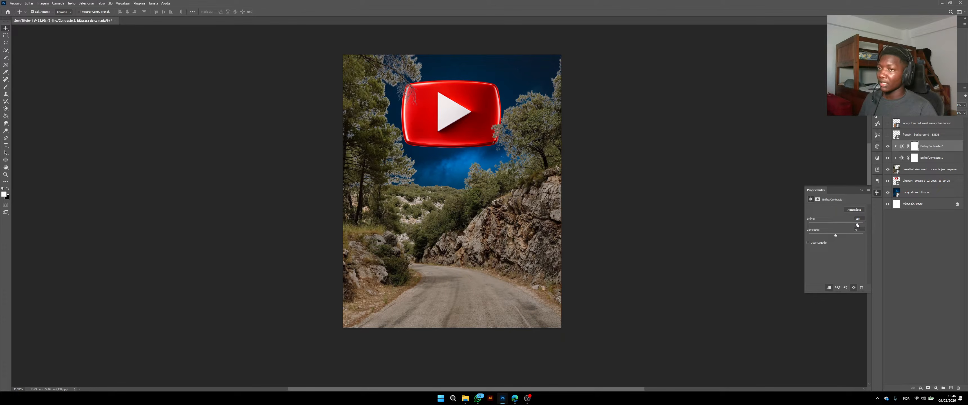
pyautogui.click(861, 191)
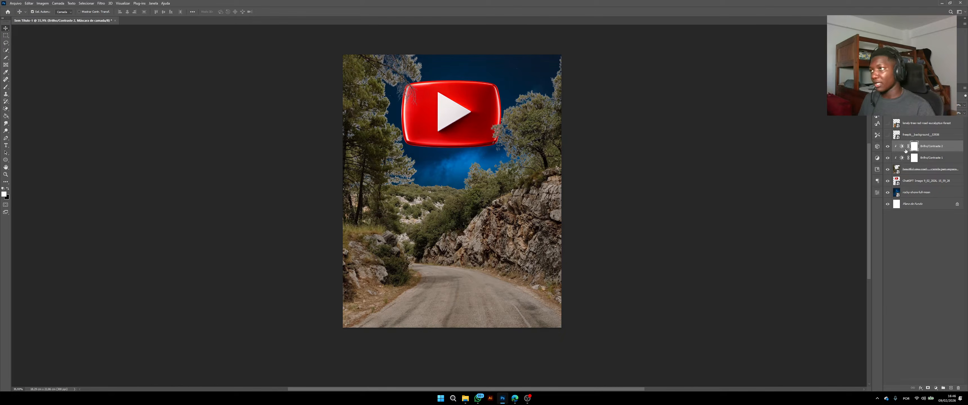
pyautogui.scroll(3, 613, 163)
pyautogui.scroll(2, 614, 163)
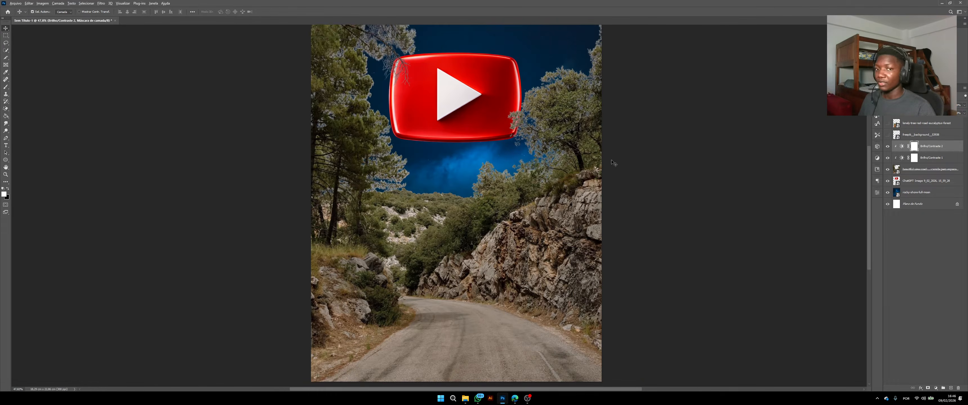
pyautogui.scroll(-2, 613, 162)
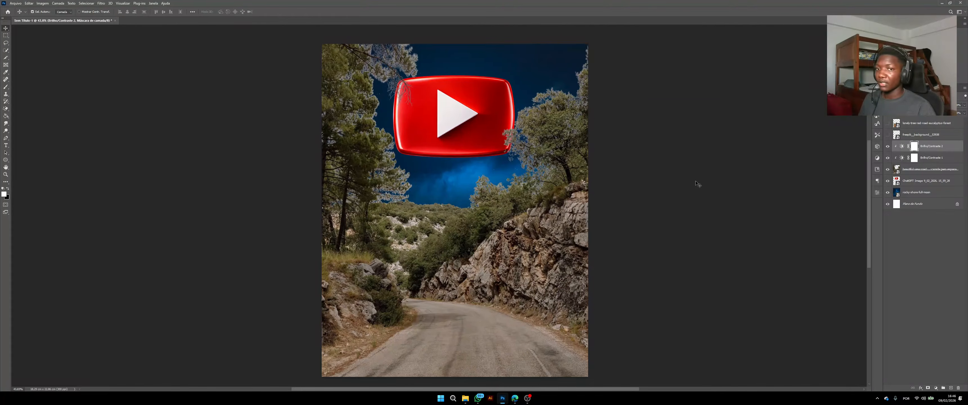
pyautogui.scroll(-1, 697, 184)
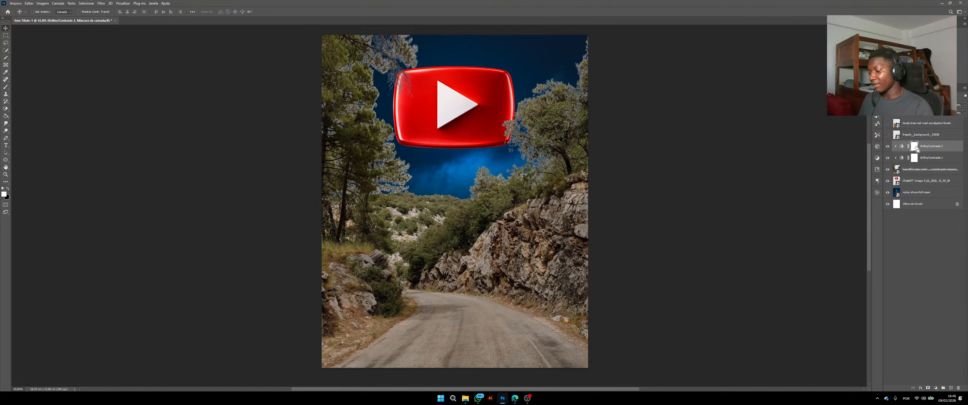
# Step: Invert the brightening adjustment's mask to black and set up a large, soft white brush with 0% hardness
pyautogui.hotkey('ctrl', 'i')
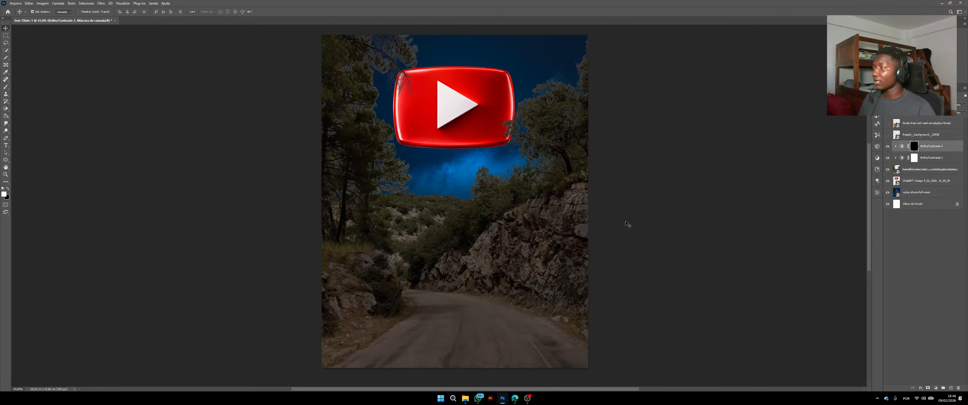
pyautogui.click(6, 89)
pyautogui.click(5, 89)
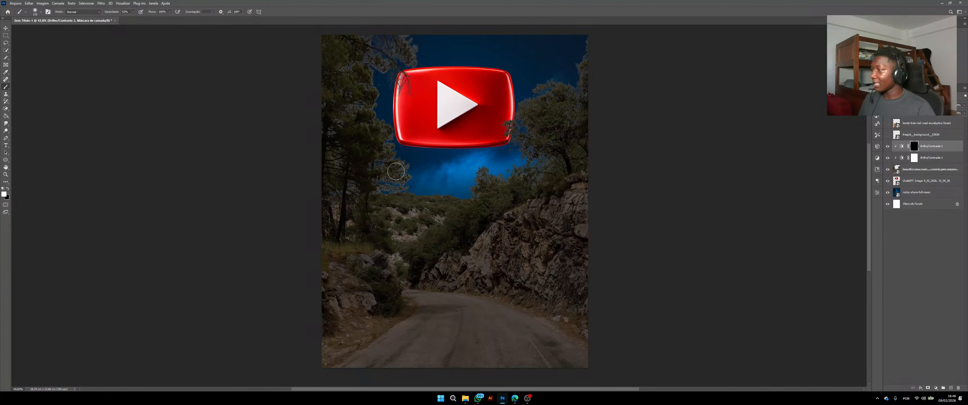
pyautogui.moveTo(462, 213); pyautogui.dragTo(487, 210)
pyautogui.rightClick(493, 202)
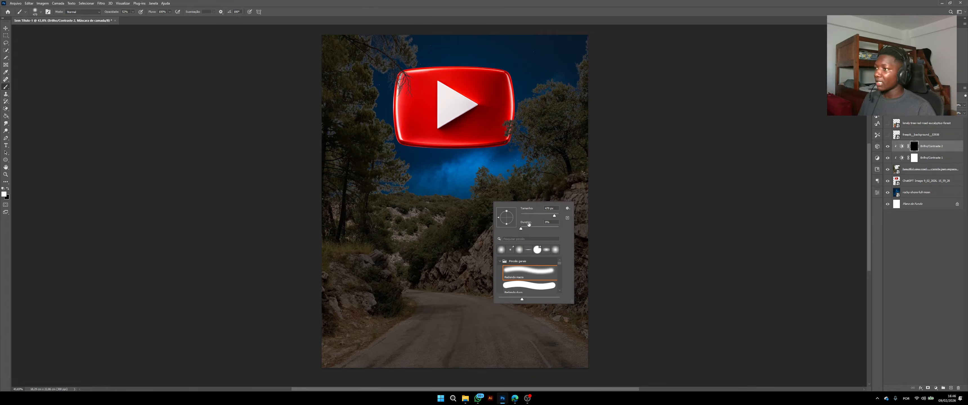
pyautogui.click(519, 228)
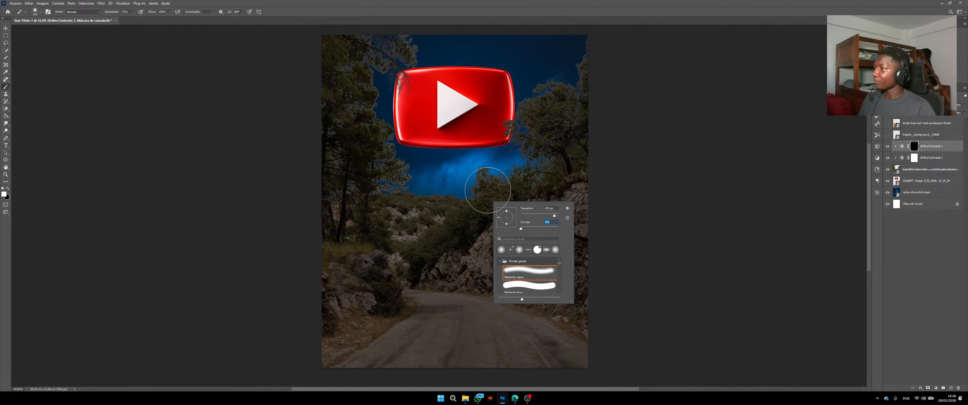
# Step: Paint white on the brightening mask over the tree and bush edges around the play button
pyautogui.moveTo(451, 185)
pyautogui.mouseDown()
pyautogui.moveTo(482, 184)
pyautogui.moveTo(518, 158)
pyautogui.moveTo(496, 154)
pyautogui.moveTo(509, 156)
pyautogui.moveTo(500, 137)
pyautogui.mouseUp()
pyautogui.moveTo(505, 112); pyautogui.dragTo(538, 76)
pyautogui.scroll(-3, 523, 130)
pyautogui.scroll(5, 519, 113)
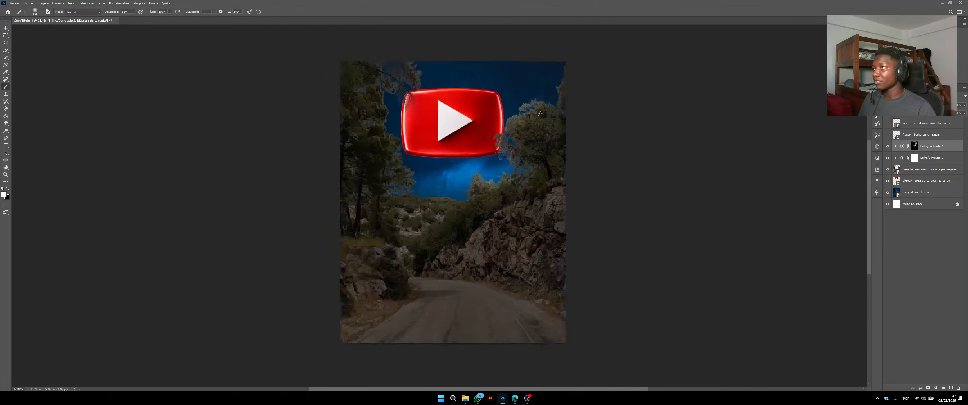
pyautogui.scroll(-1, 413, 203)
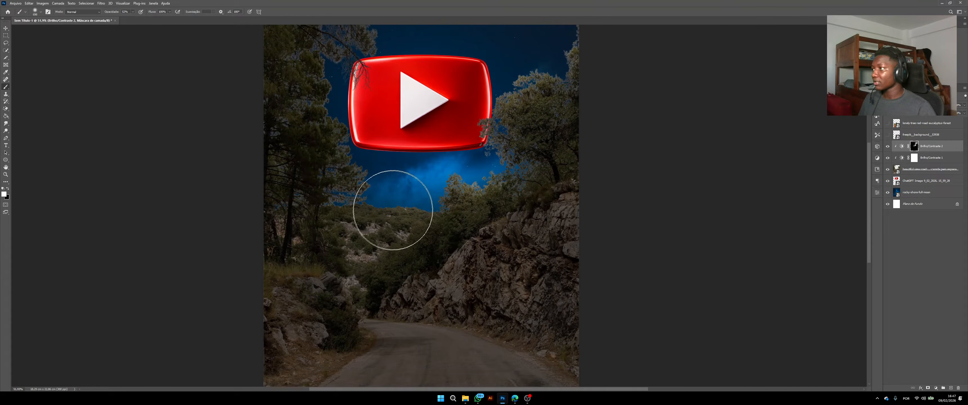
pyautogui.scroll(-3, 444, 196)
pyautogui.scroll(3, 444, 188)
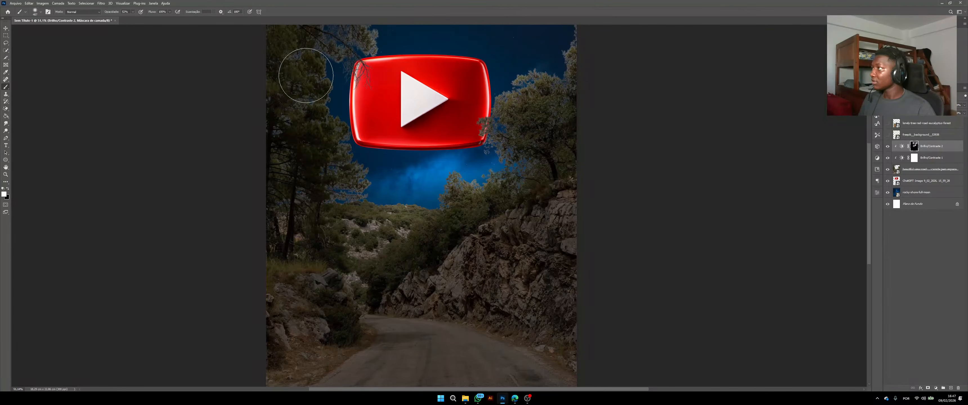
# Step: Change the brush size and opacity, and paint soft light on the mask along the rock wall and bushes
pyautogui.rightClick(428, 98)
pyautogui.moveTo(423, 92); pyautogui.dragTo(401, 92)
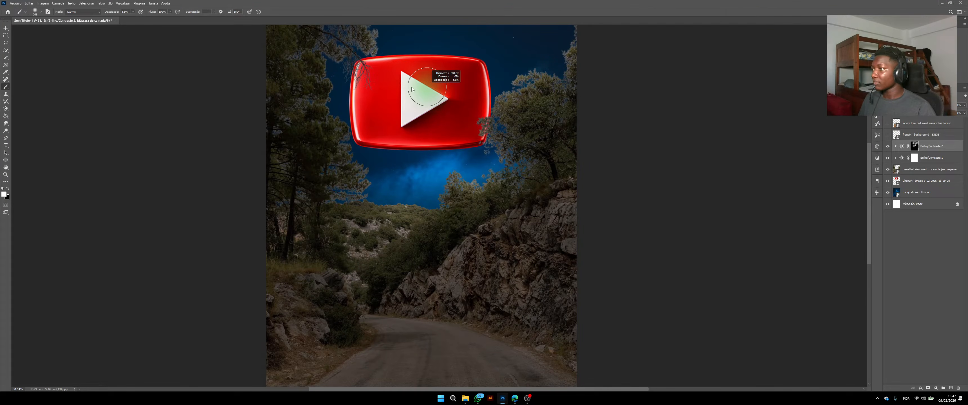
pyautogui.moveTo(479, 223); pyautogui.dragTo(460, 222)
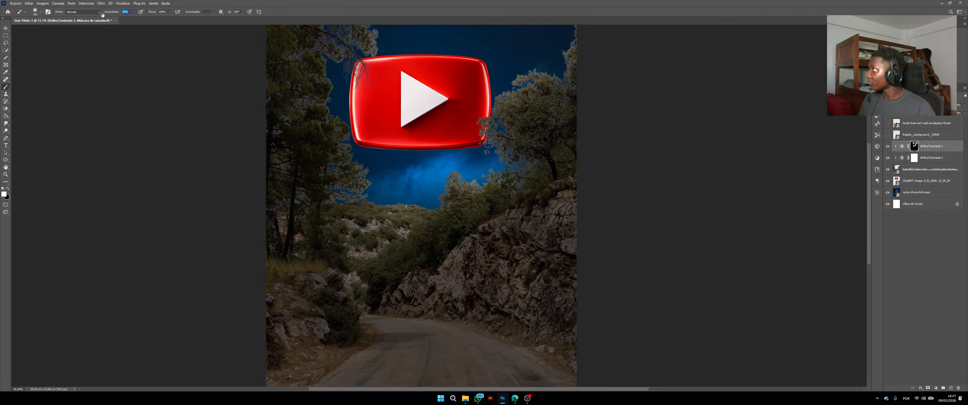
pyautogui.moveTo(475, 234); pyautogui.dragTo(500, 235)
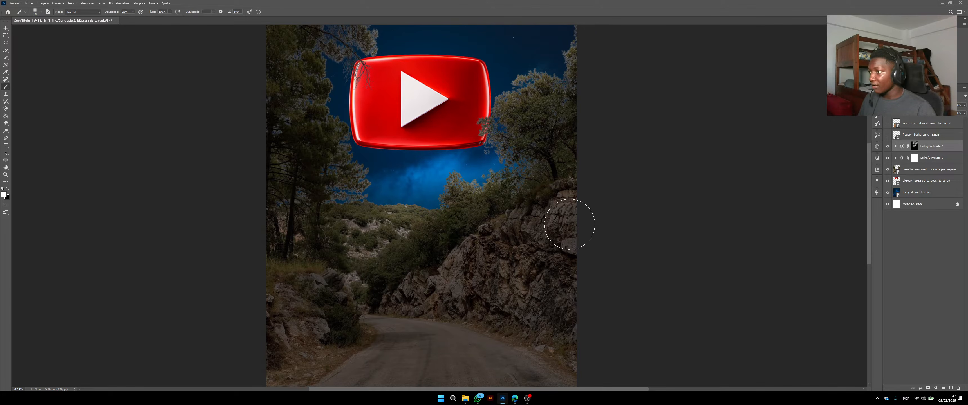
pyautogui.moveTo(570, 225)
pyautogui.mouseDown()
pyautogui.moveTo(537, 218)
pyautogui.moveTo(493, 232)
pyautogui.mouseUp()
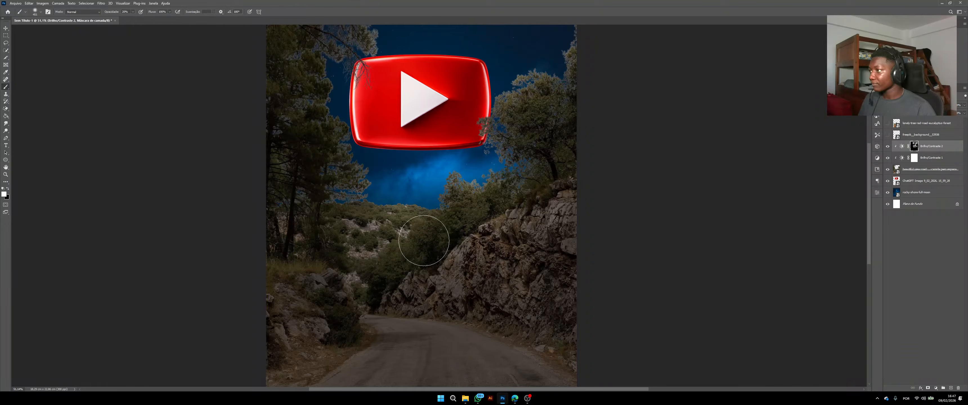
pyautogui.scroll(-2, 558, 220)
pyautogui.scroll(1, 558, 221)
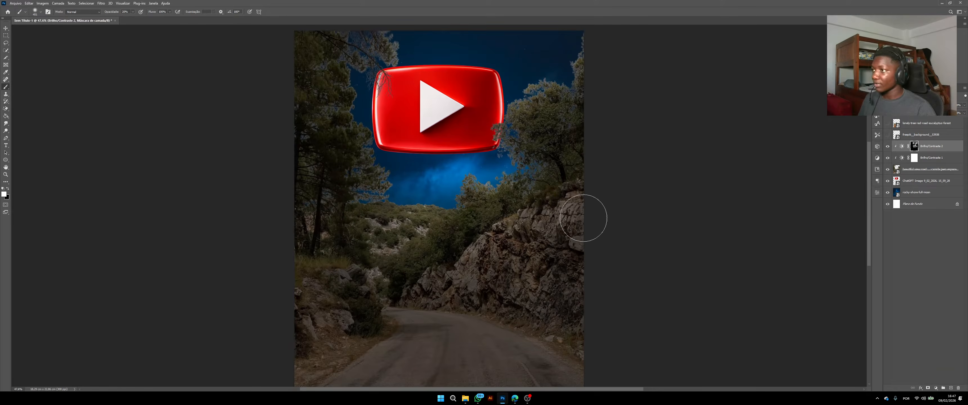
# Step: Compare the scene with and without the brightening adjustment, and show the layer of the man again
pyautogui.click(886, 149)
pyautogui.click(886, 148)
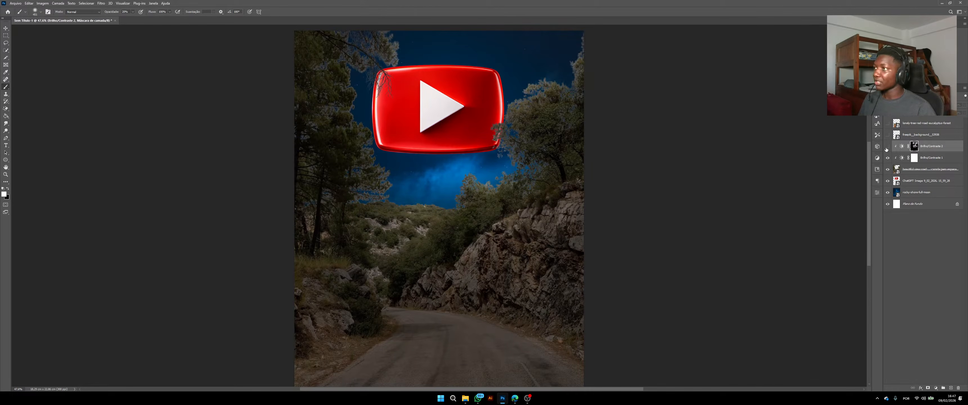
pyautogui.click(886, 149)
pyautogui.click(886, 149)
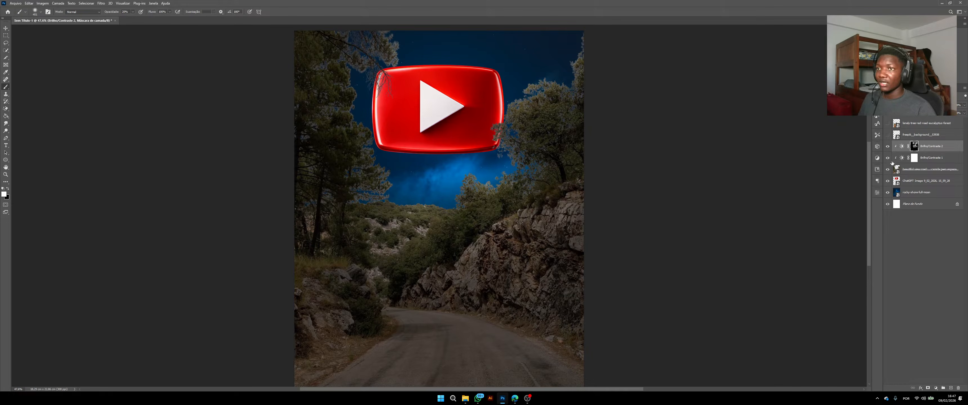
pyautogui.click(888, 135)
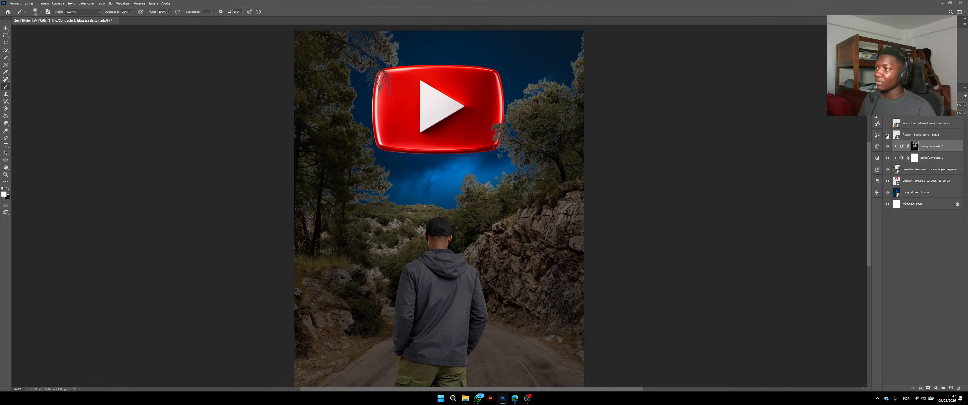
# Step: Examine the whole composite from near and far to judge the lighting on the trees, rocks and man
pyautogui.scroll(-5, 530, 243)
pyautogui.scroll(5, 519, 242)
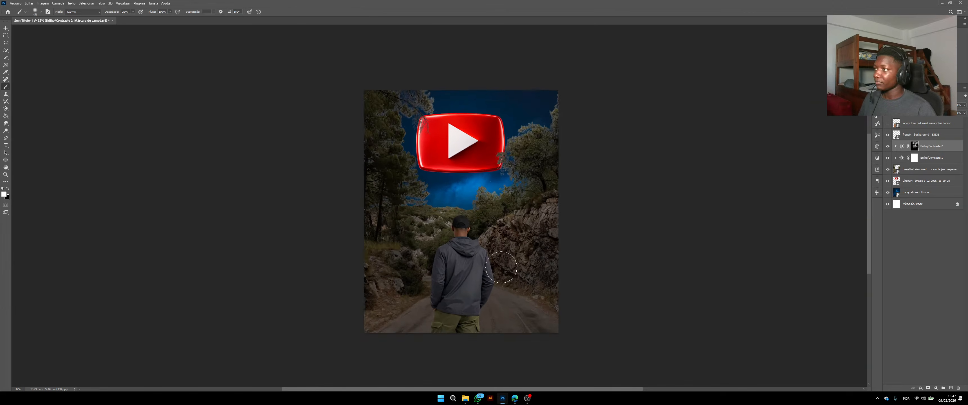
pyautogui.scroll(-3, 508, 241)
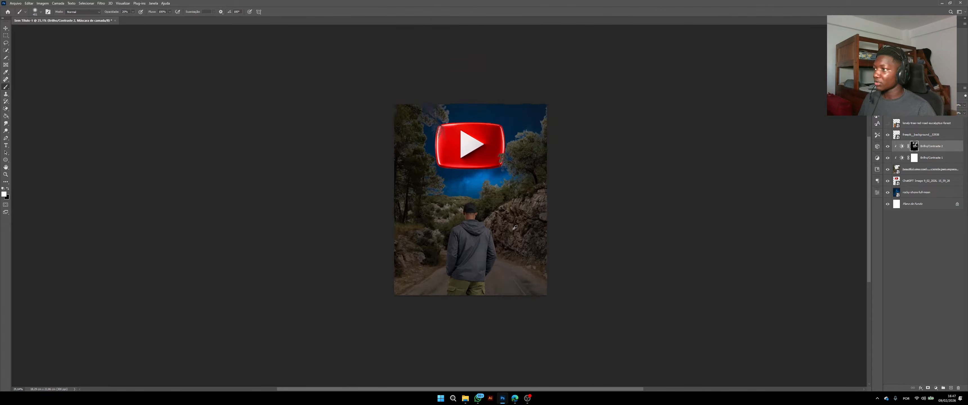
pyautogui.scroll(2, 527, 230)
pyautogui.scroll(2, 528, 230)
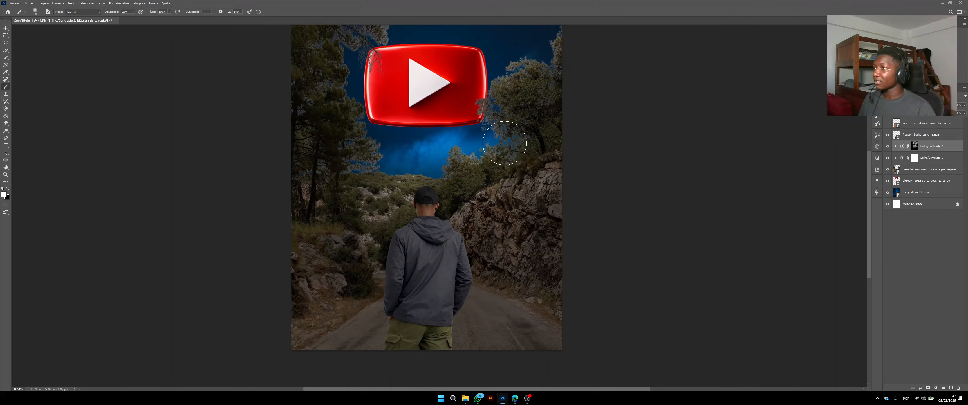
pyautogui.scroll(-3, 503, 127)
pyautogui.scroll(-1, 503, 139)
pyautogui.scroll(2, 503, 139)
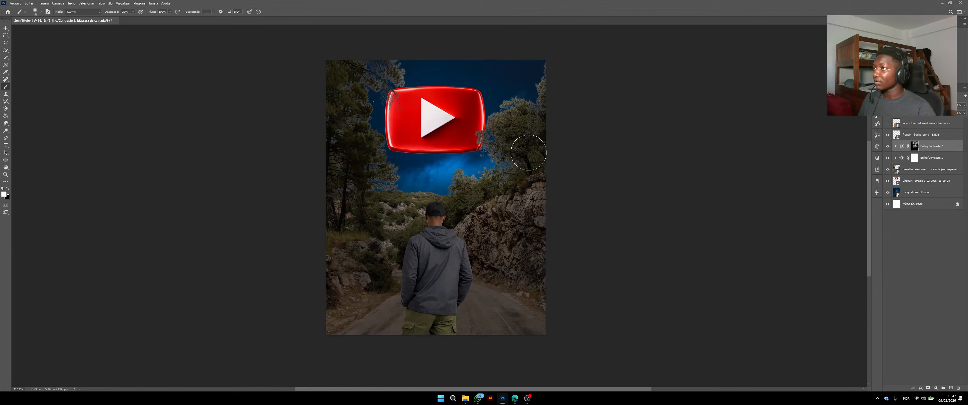
pyautogui.scroll(-2, 533, 195)
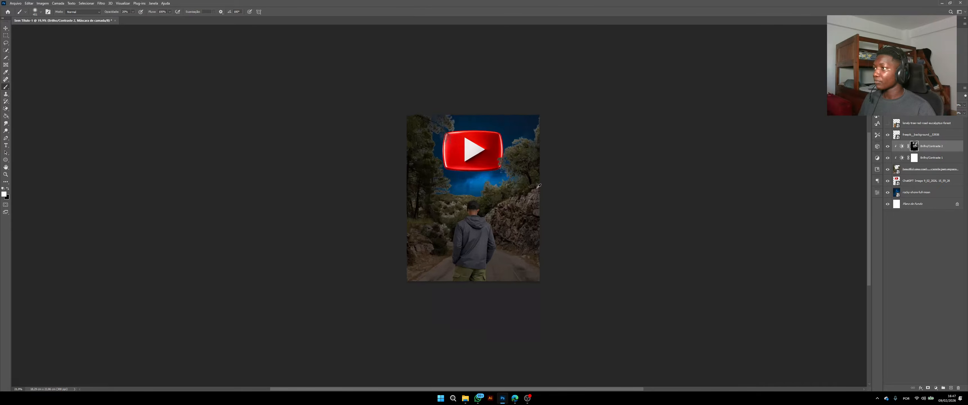
pyautogui.scroll(2, 503, 189)
pyautogui.scroll(-2, 373, 173)
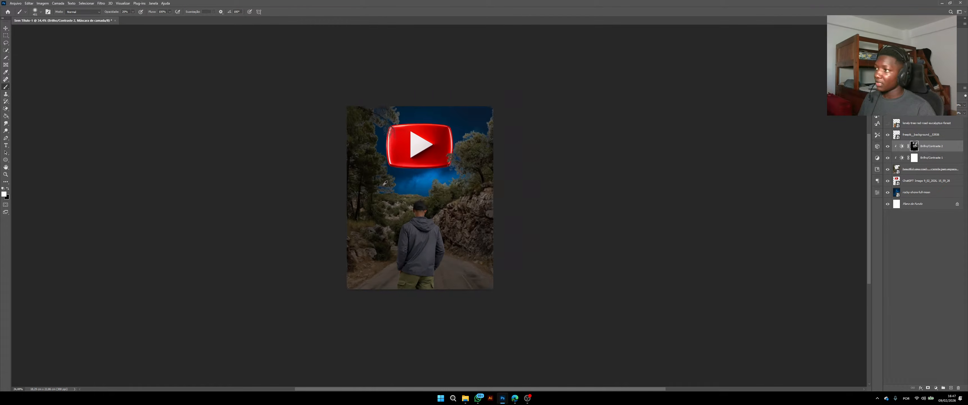
pyautogui.scroll(1, 357, 178)
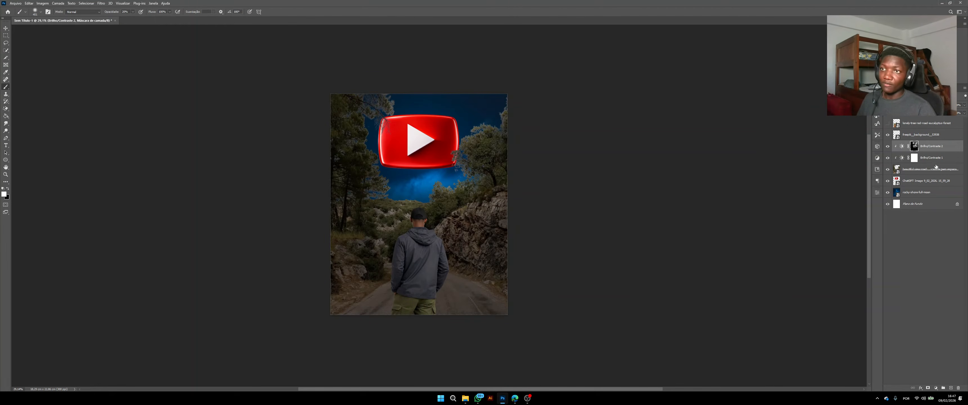
# Step: Group the landscape layer with its two brightness/contrast adjustments, and compare the scene with and without the group
pyautogui.keyDown('shift'); pyautogui.click(924, 175); pyautogui.keyUp('shift')
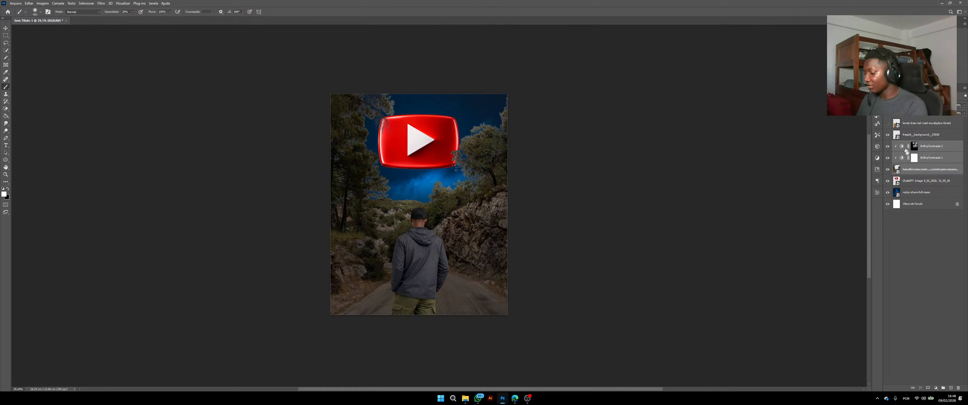
pyautogui.hotkey('ctrl', 'g')
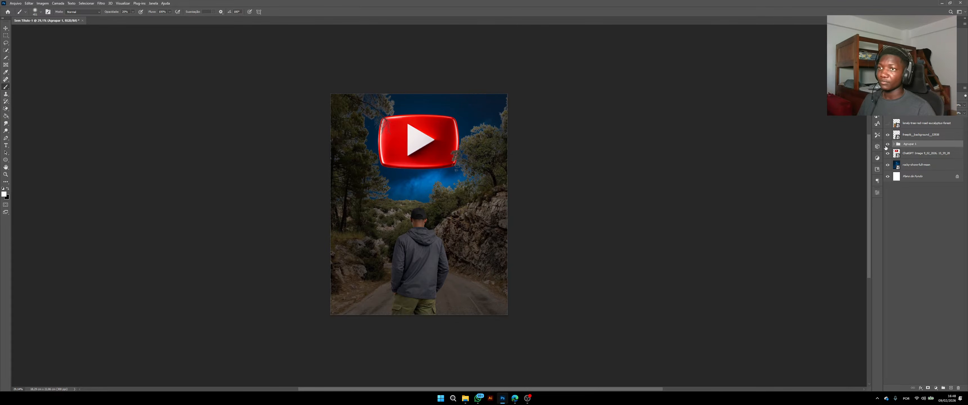
pyautogui.click(888, 144)
pyautogui.click(888, 144)
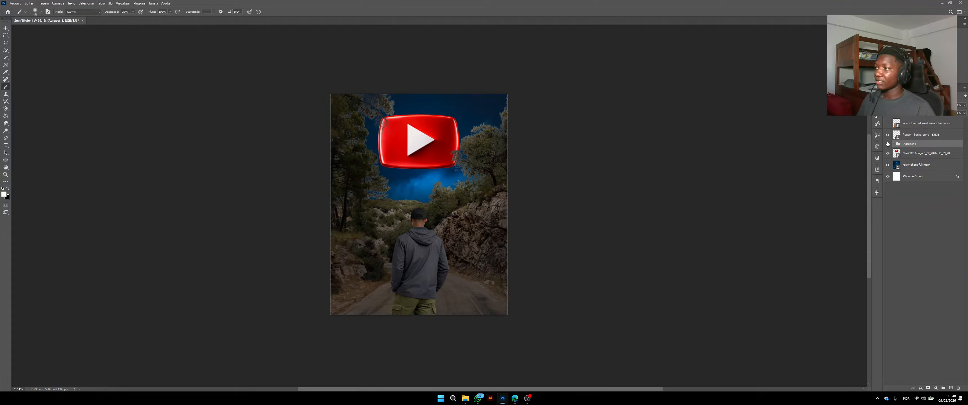
pyautogui.click(888, 144)
pyautogui.click(887, 144)
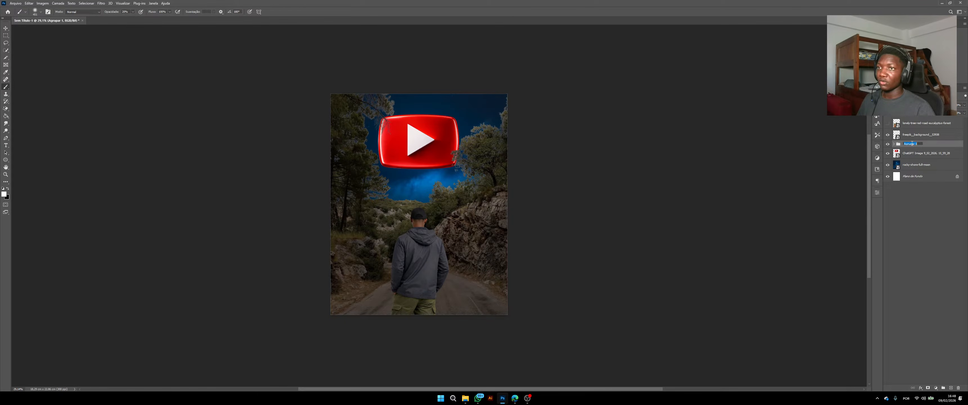
# Step: Rename the new group as Paisagem and give it a green colour label
pyautogui.write('Pai')
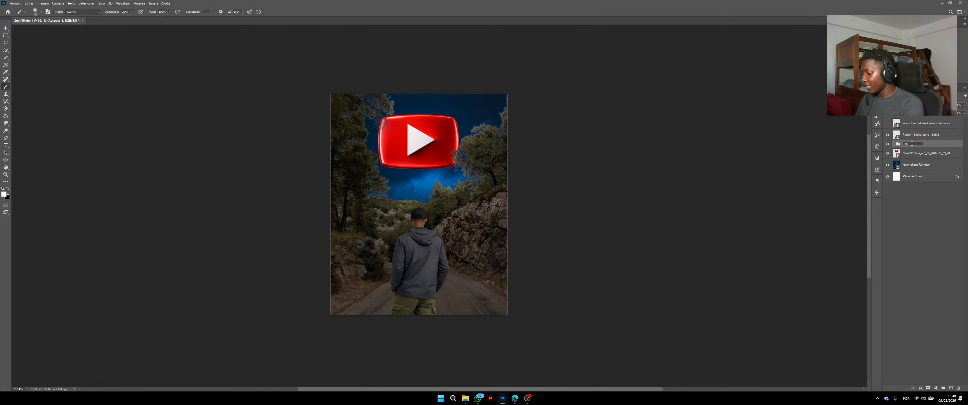
pyautogui.write('sagem')
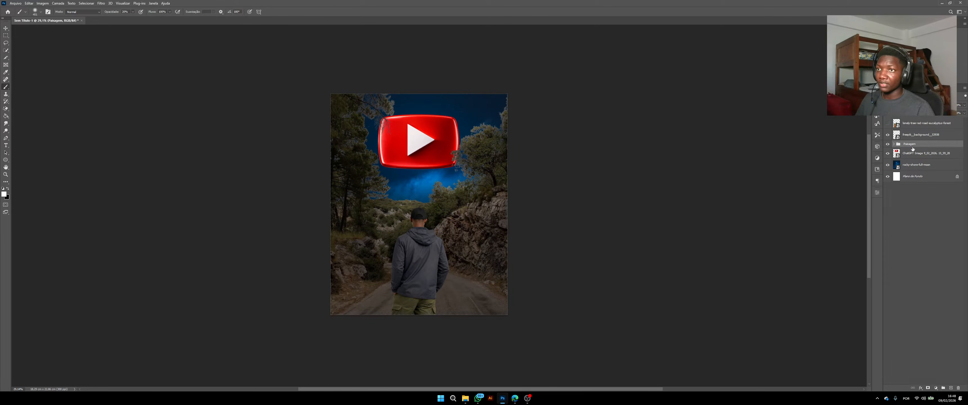
pyautogui.rightClick(890, 148)
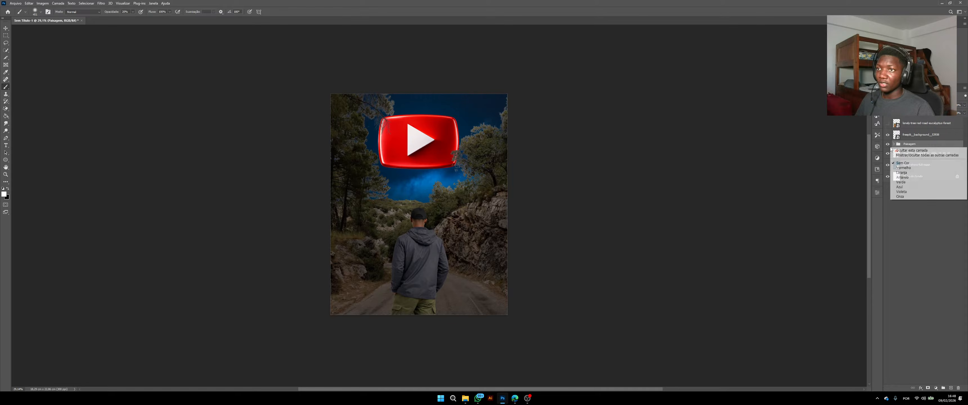
pyautogui.click(902, 182)
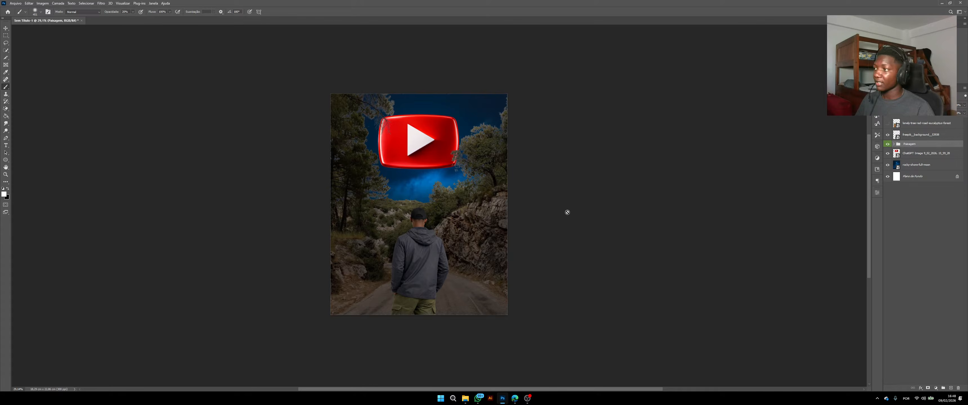
# Step: Compare the composite with and without the sky behind the play button, and select the sky layer
pyautogui.click(898, 157)
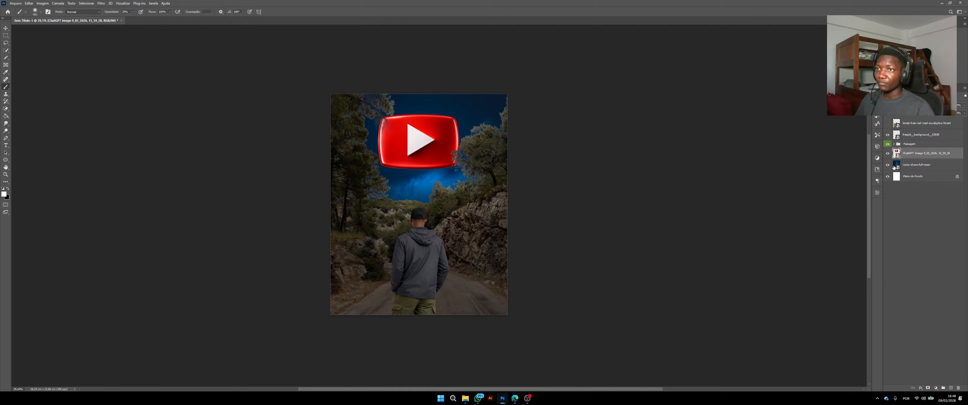
pyautogui.click(889, 166)
pyautogui.click(888, 165)
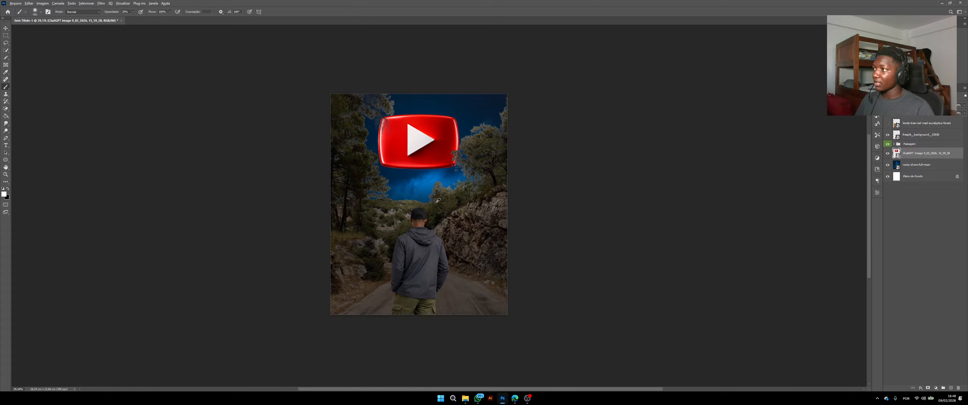
pyautogui.scroll(1, 439, 201)
pyautogui.scroll(-3, 427, 204)
pyautogui.scroll(3, 427, 204)
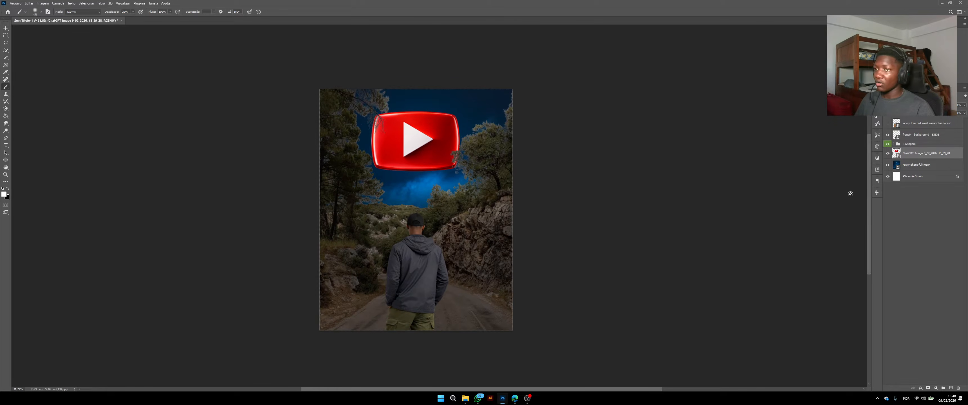
pyautogui.click(911, 169)
pyautogui.scroll(1, 492, 204)
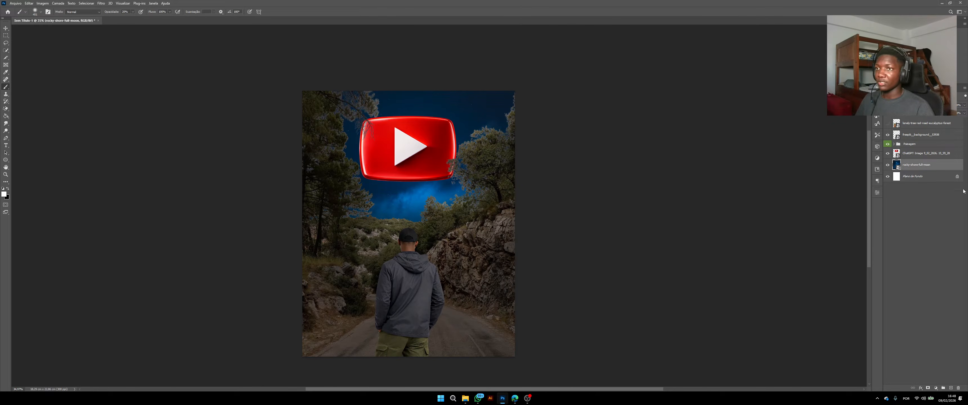
pyautogui.click(888, 165)
pyautogui.click(889, 165)
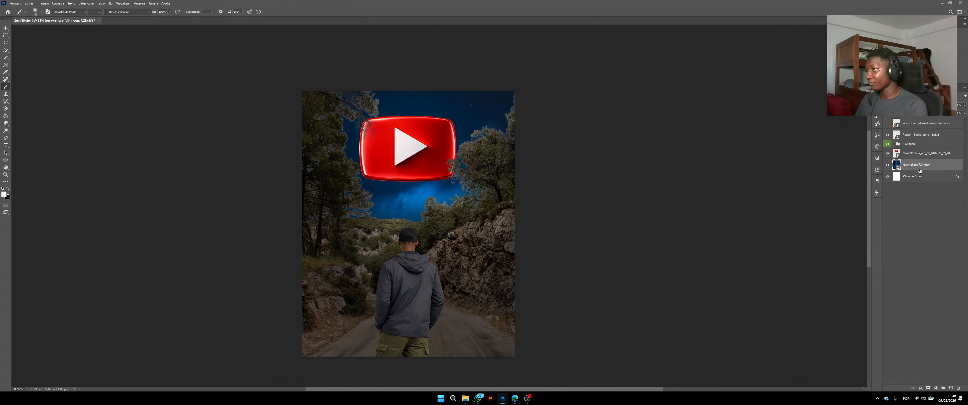
pyautogui.hotkey('ctrl', 'u')
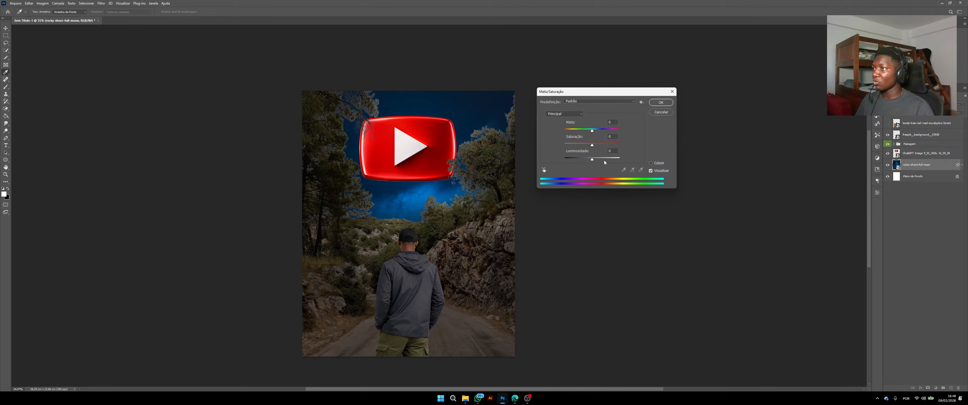
pyautogui.moveTo(590, 158); pyautogui.dragTo(584, 160)
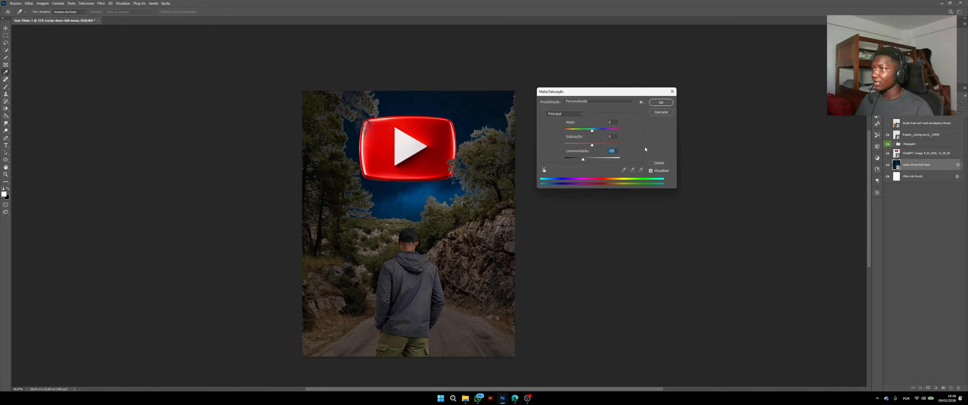
pyautogui.click(665, 111)
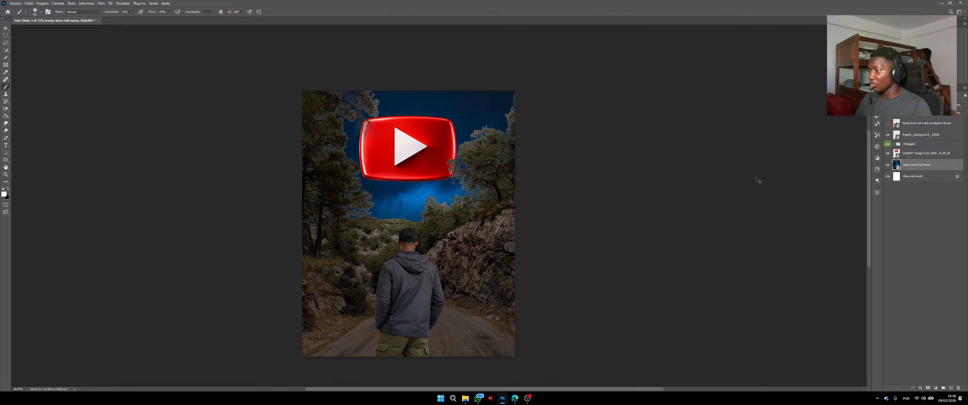
# Step: Apply Hue/Saturation to the sky layer with lightness at about -35 and saturation at about -20
pyautogui.hotkey('ctrl', 'u')
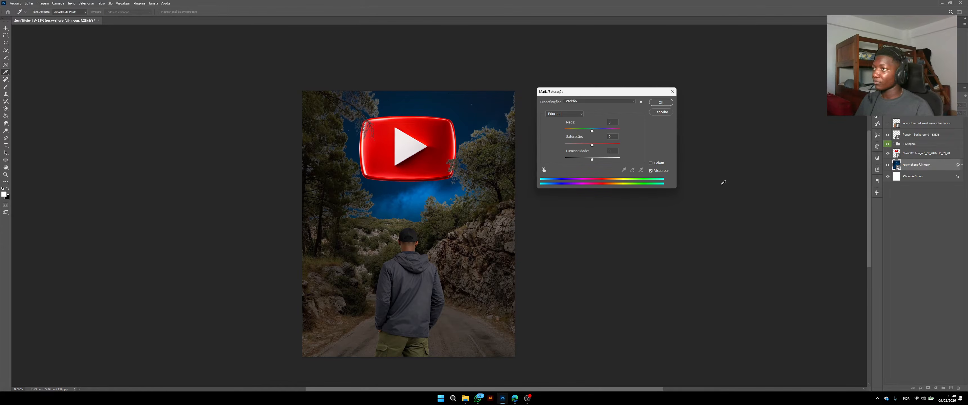
pyautogui.moveTo(593, 160); pyautogui.dragTo(584, 159)
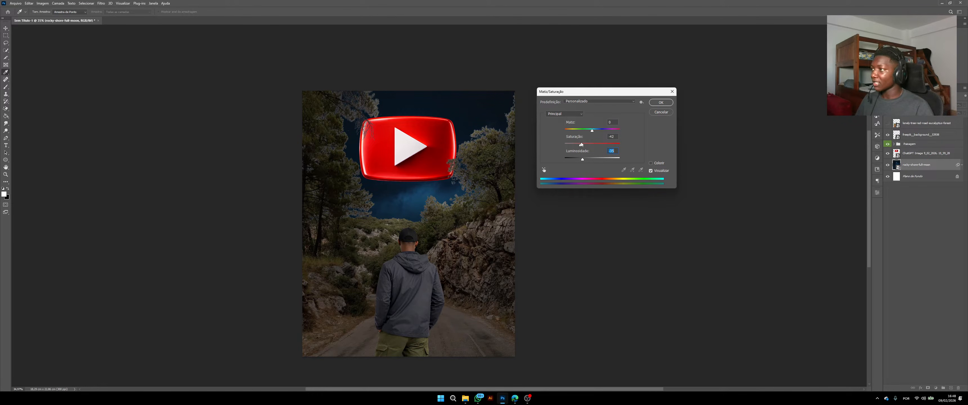
pyautogui.moveTo(582, 144); pyautogui.dragTo(587, 143)
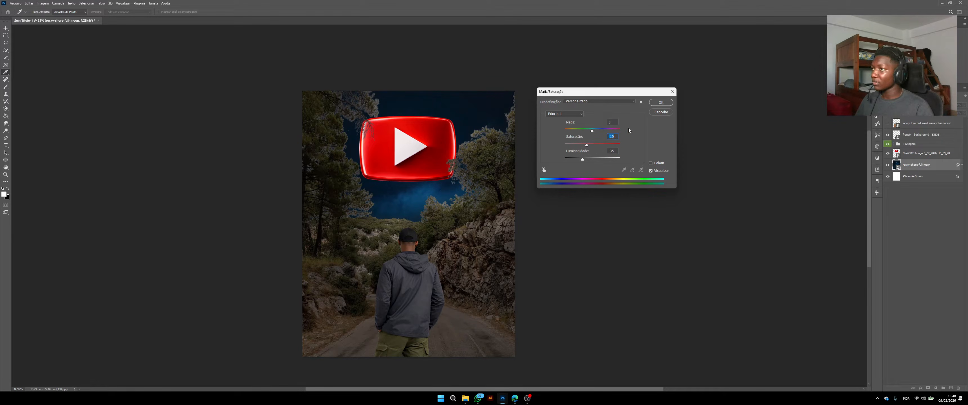
pyautogui.click(662, 102)
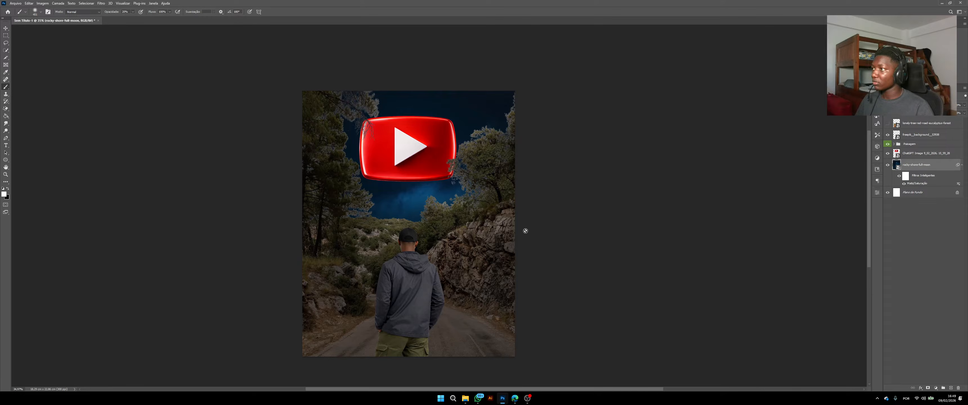
# Step: Paint on the sky's smart filter mask with a large black brush at 100% opacity, around the play button and the sky beside it
pyautogui.press('b')
pyautogui.scroll(-3, 523, 227)
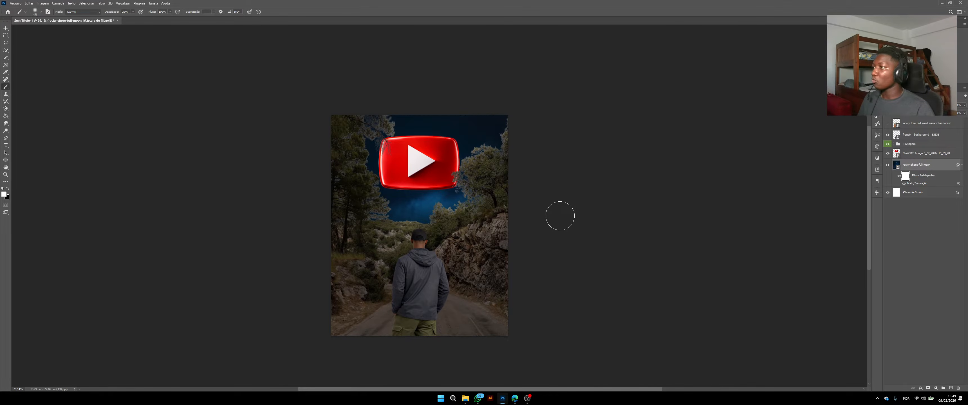
pyautogui.moveTo(415, 248); pyautogui.dragTo(460, 232)
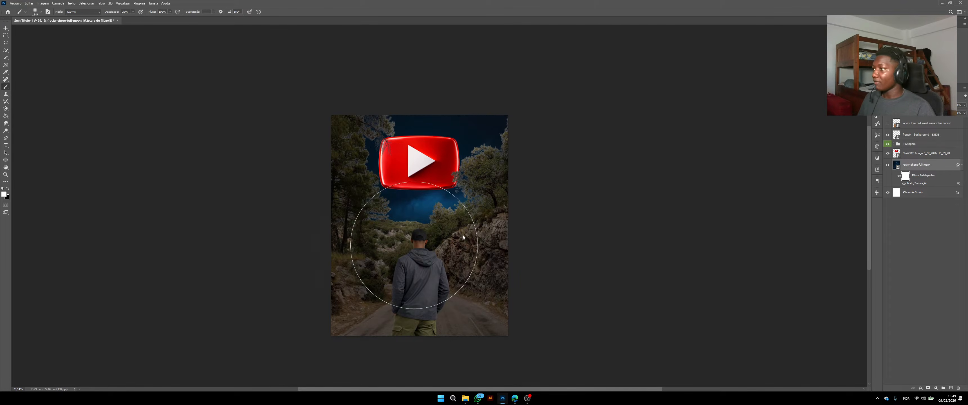
pyautogui.scroll(2, 463, 224)
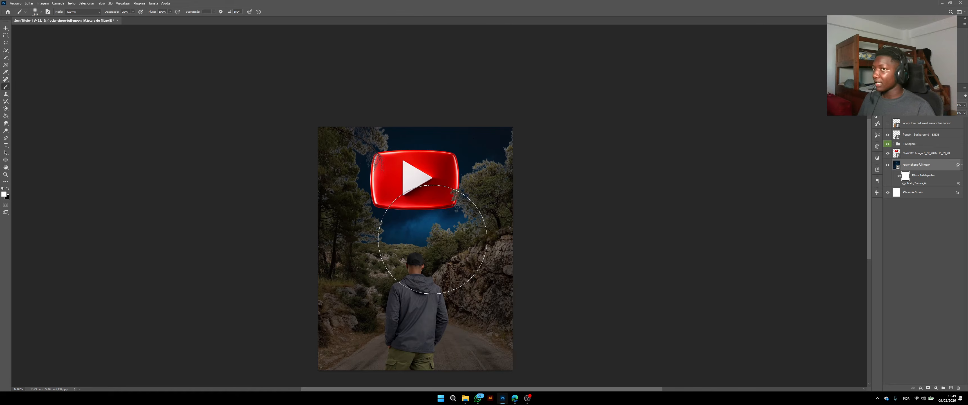
pyautogui.scroll(-1, 466, 222)
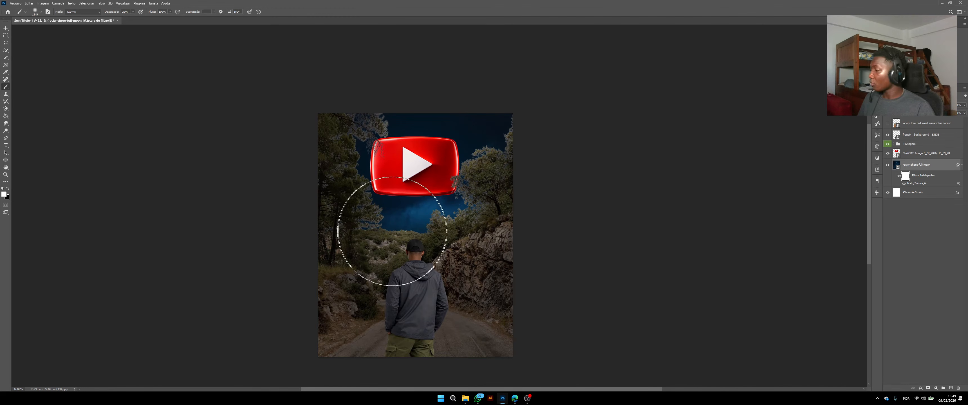
pyautogui.press('x')
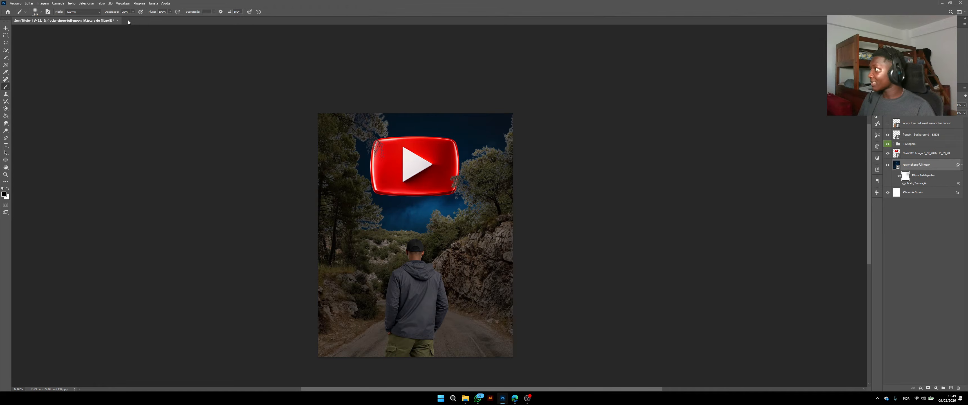
pyautogui.moveTo(120, 13); pyautogui.dragTo(128, 13)
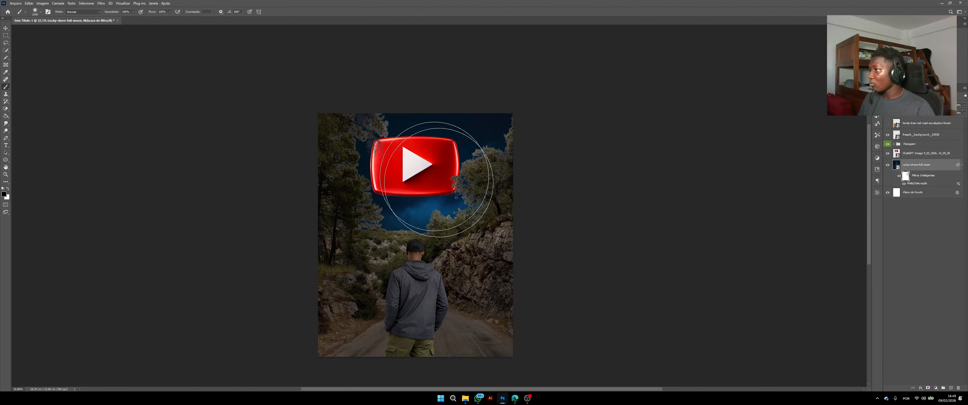
pyautogui.moveTo(432, 183); pyautogui.dragTo(482, 182)
pyautogui.click(485, 162)
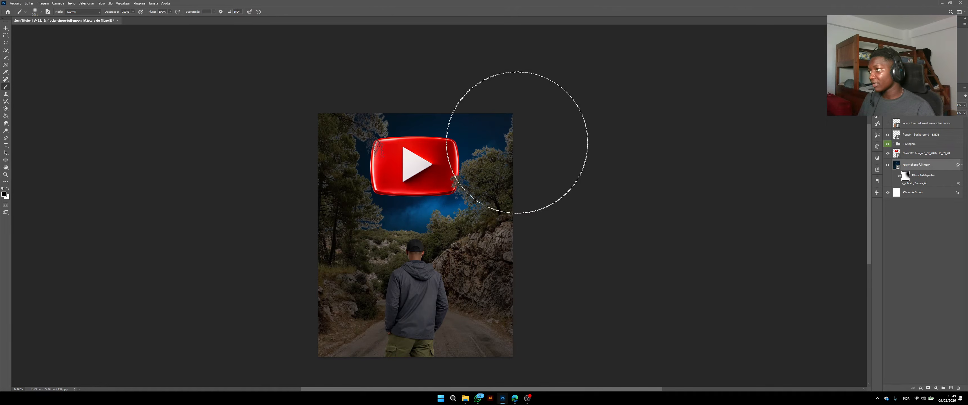
pyautogui.scroll(-1, 516, 187)
pyautogui.scroll(1, 500, 174)
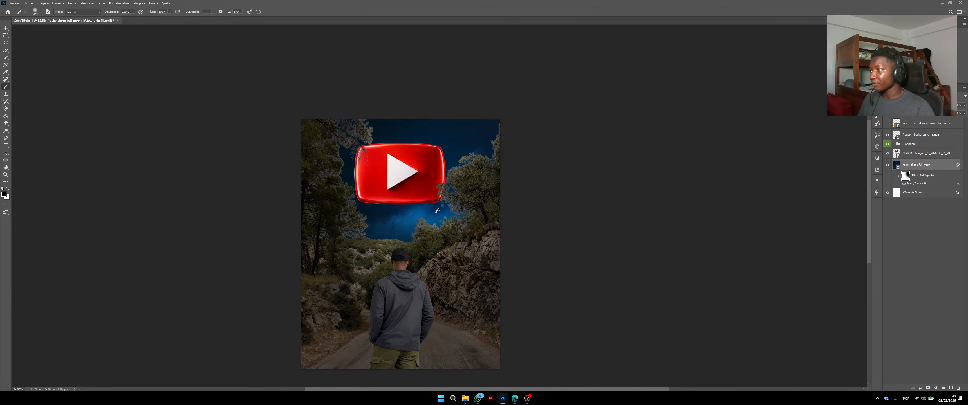
# Step: Expand the Paisagem group and examine the tree edges and branches around the play button up close and at full-composition size
pyautogui.scroll(-1, 477, 250)
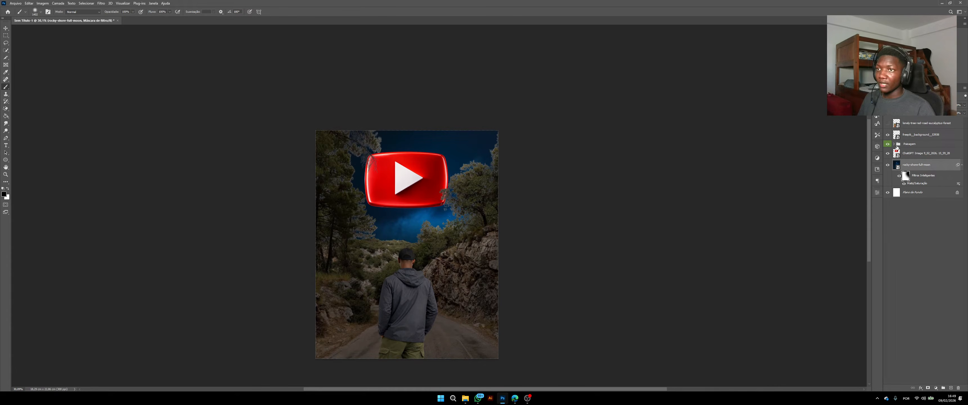
pyautogui.click(894, 144)
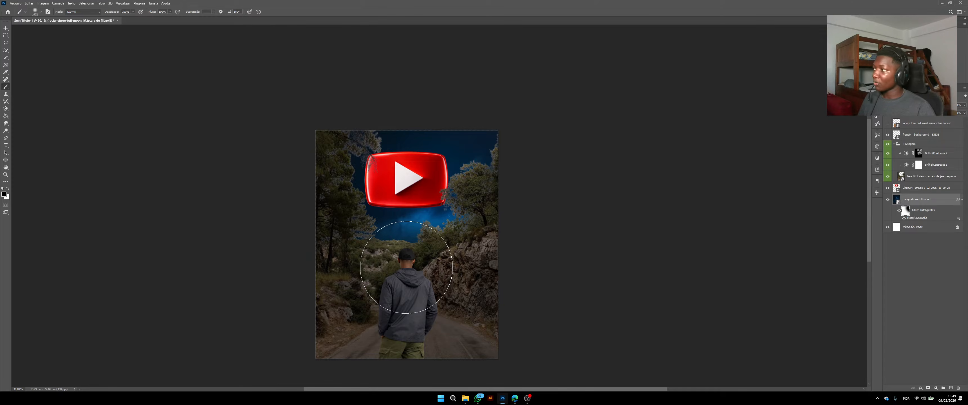
pyautogui.scroll(5, 378, 174)
pyautogui.scroll(2, 378, 170)
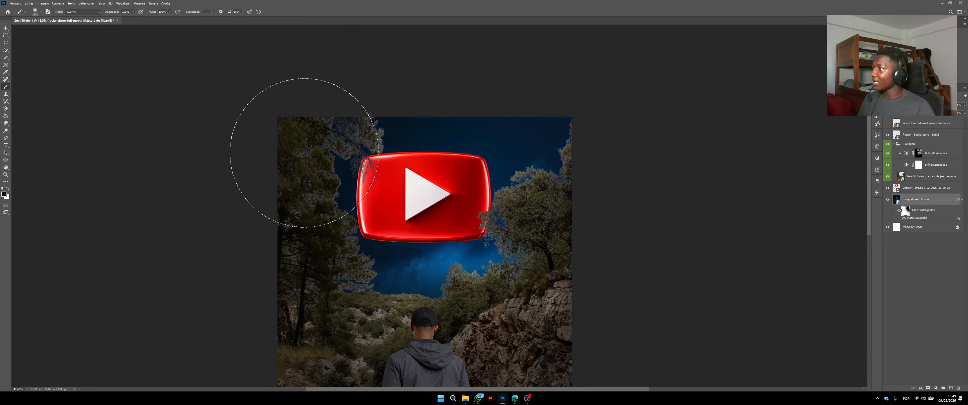
pyautogui.keyDown('alt'); pyautogui.rightClick(375, 160); pyautogui.keyUp('alt')
pyautogui.moveTo(375, 162); pyautogui.dragTo(326, 160)
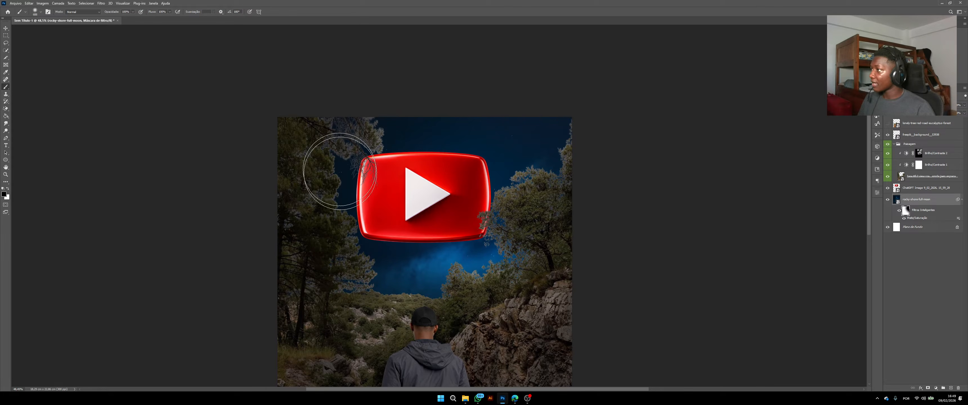
pyautogui.scroll(5, 376, 135)
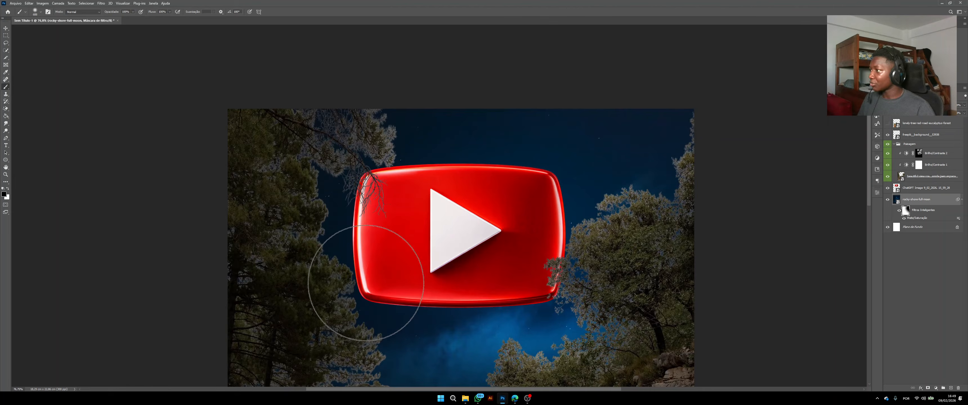
pyautogui.scroll(-3, 361, 286)
pyautogui.scroll(-3, 376, 271)
pyautogui.scroll(-6, 346, 303)
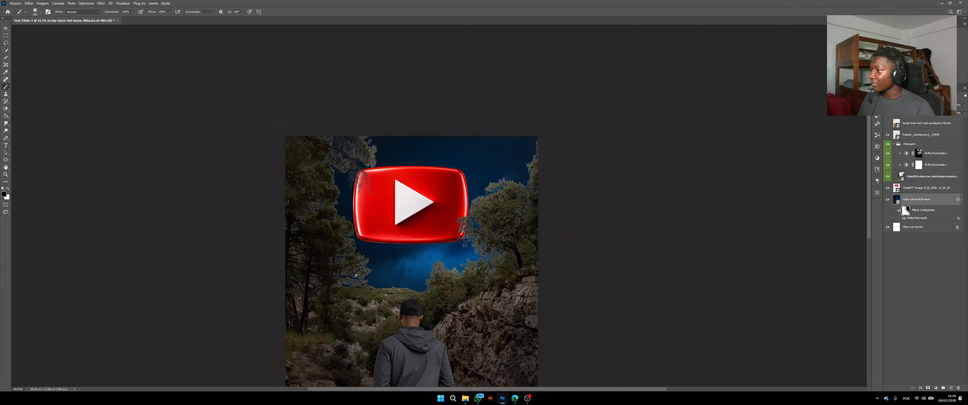
pyautogui.scroll(-2, 364, 266)
pyautogui.scroll(-3, 376, 264)
pyautogui.scroll(2, 395, 260)
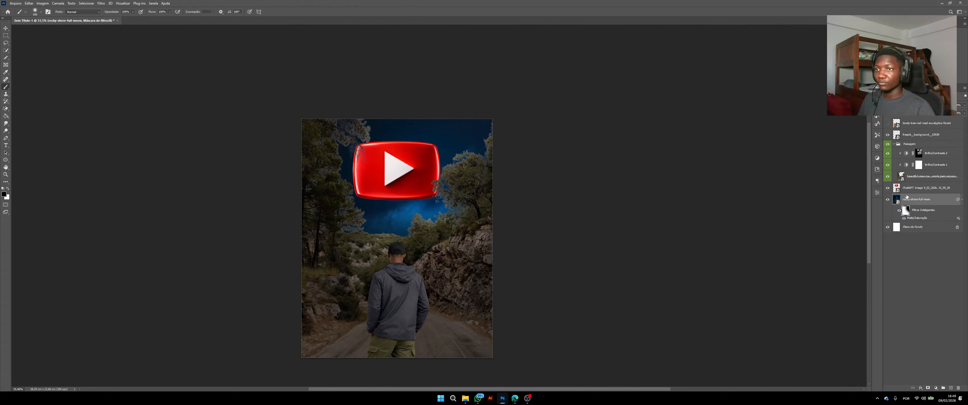
# Step: Add a Curves adjustment layer above the second Brightness/Contrast layer in the Paisagem group and clip it to the landscape
pyautogui.click(935, 155)
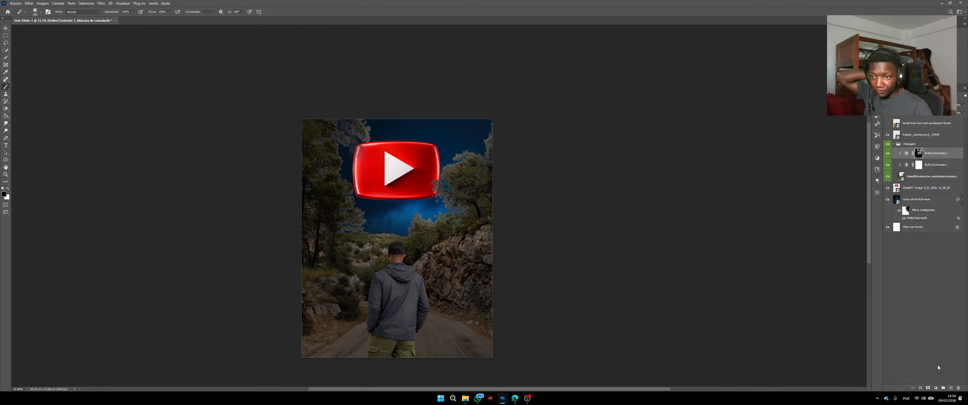
pyautogui.click(936, 387)
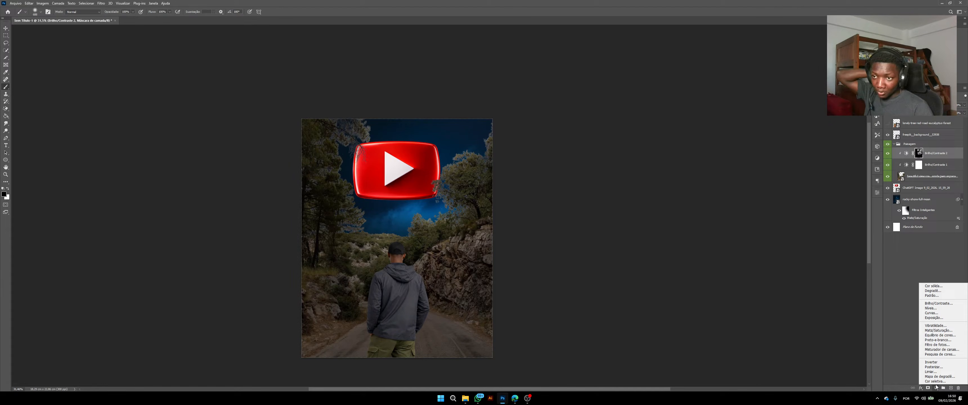
pyautogui.click(935, 313)
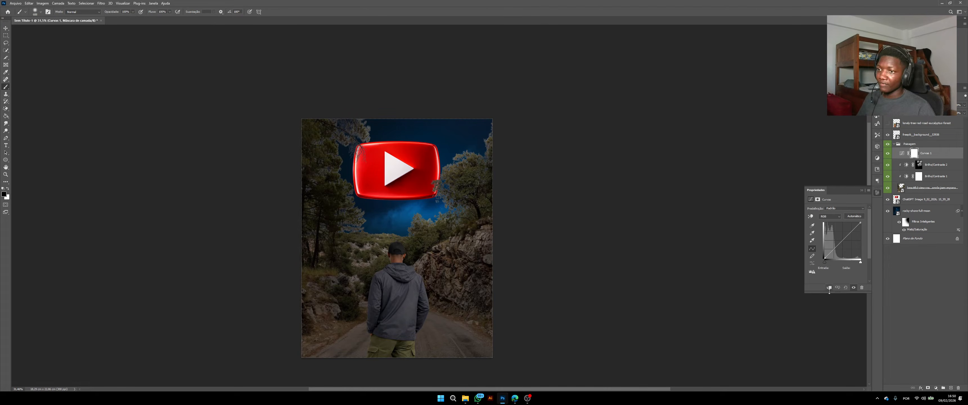
pyautogui.click(829, 288)
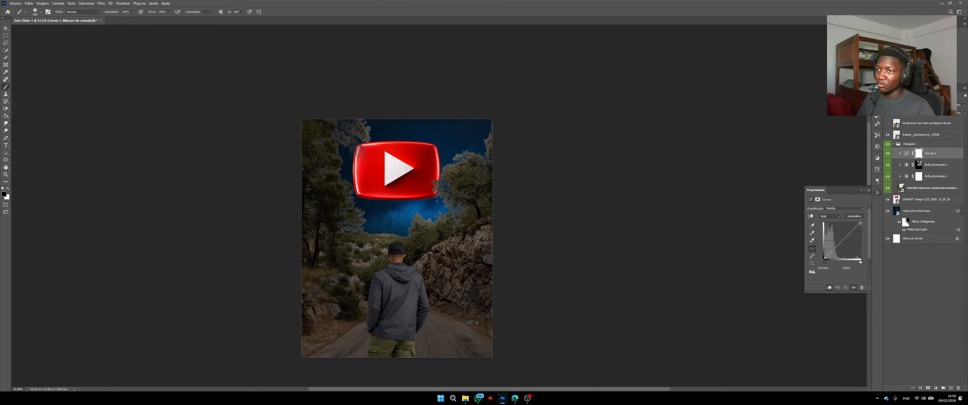
# Step: Darken the landscape by lowering the white point of the RGB curve to a little over half output
pyautogui.moveTo(861, 225); pyautogui.dragTo(875, 242)
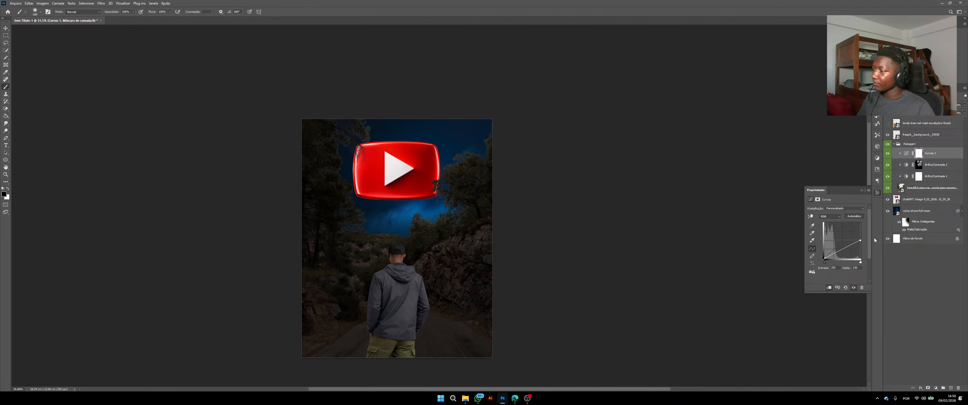
pyautogui.scroll(-3, 382, 294)
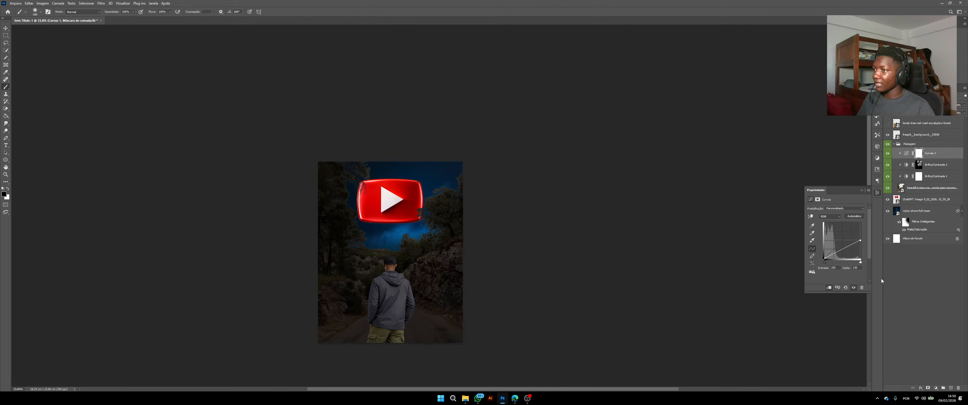
pyautogui.moveTo(861, 241); pyautogui.dragTo(862, 238)
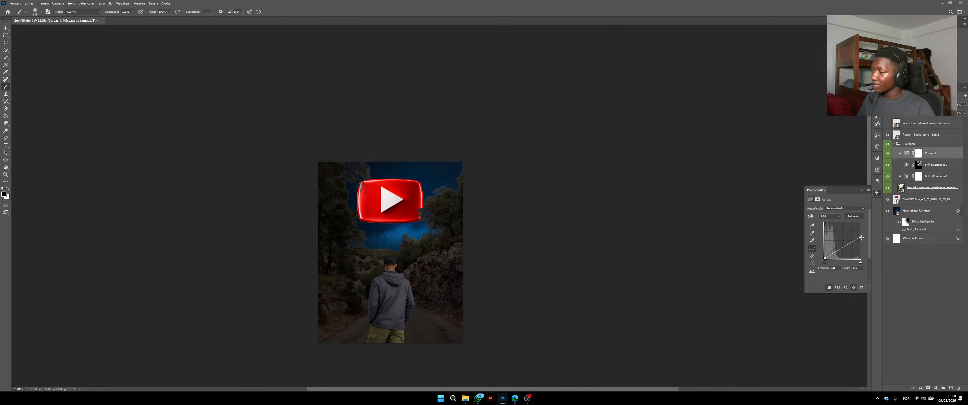
pyautogui.scroll(-2, 432, 263)
pyautogui.scroll(4, 488, 265)
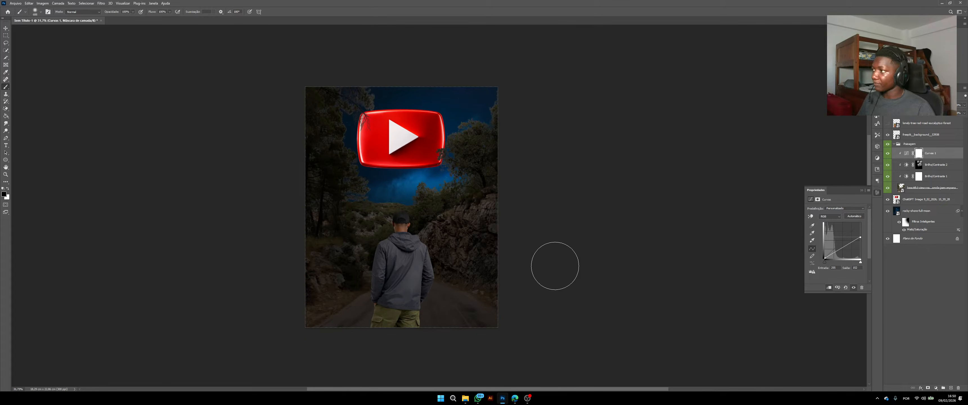
pyautogui.click(862, 192)
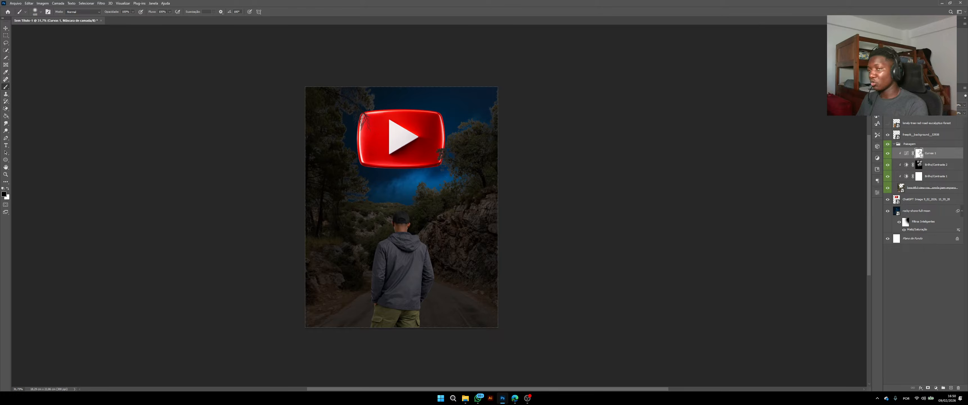
# Step: Invert the Curves mask to black and paint white with a very large soft brush over the trees and ground on the landscape's left side
pyautogui.hotkey('ctrl', 'i')
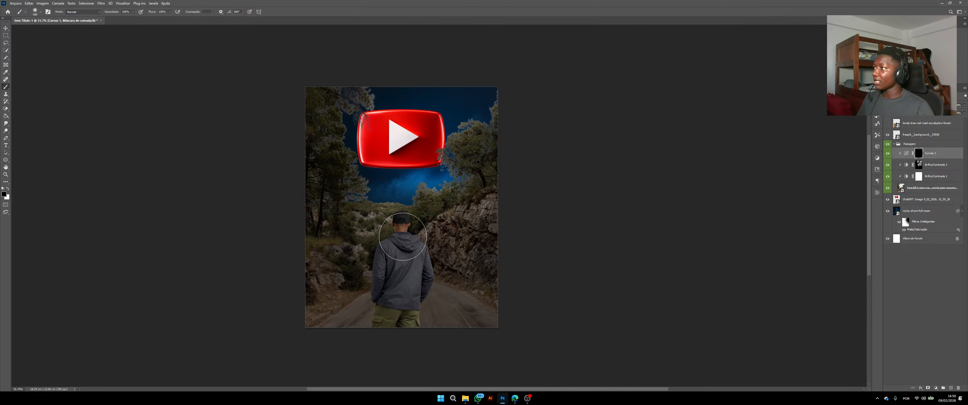
pyautogui.rightClick(409, 208)
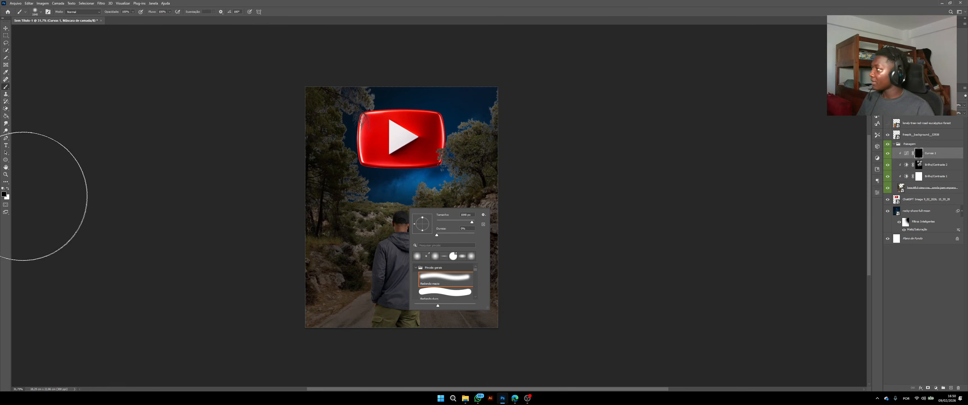
pyautogui.click(8, 188)
pyautogui.moveTo(378, 243); pyautogui.dragTo(392, 243)
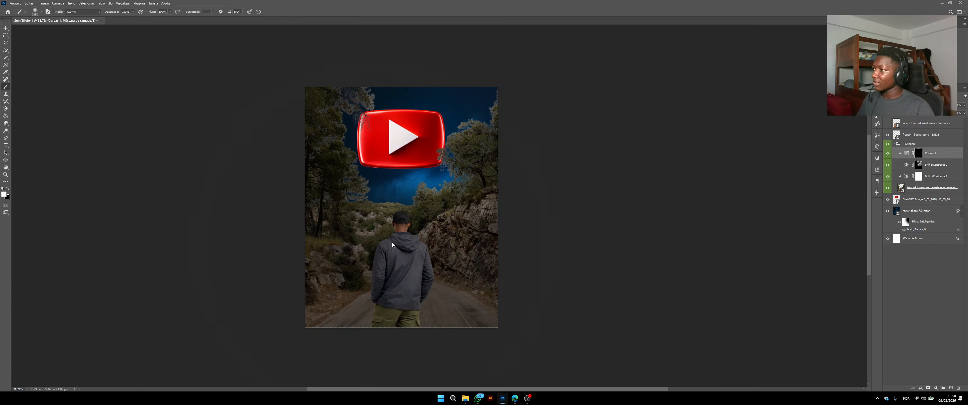
pyautogui.rightClick(417, 217)
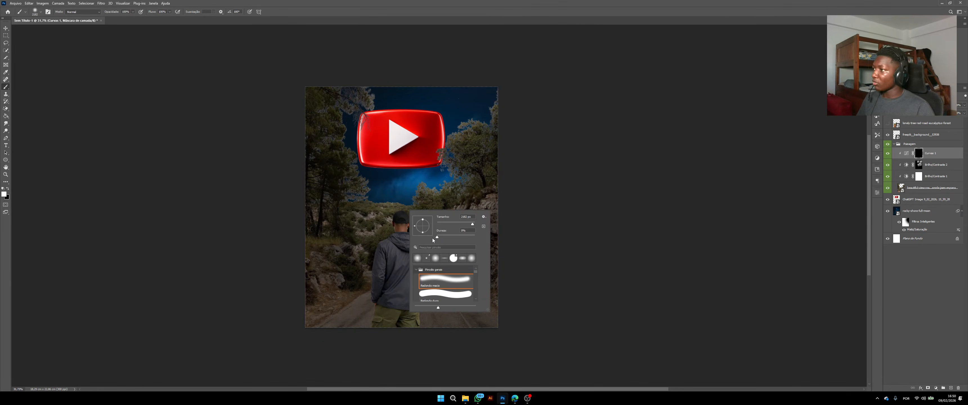
pyautogui.moveTo(368, 232); pyautogui.dragTo(373, 232)
pyautogui.click(307, 264)
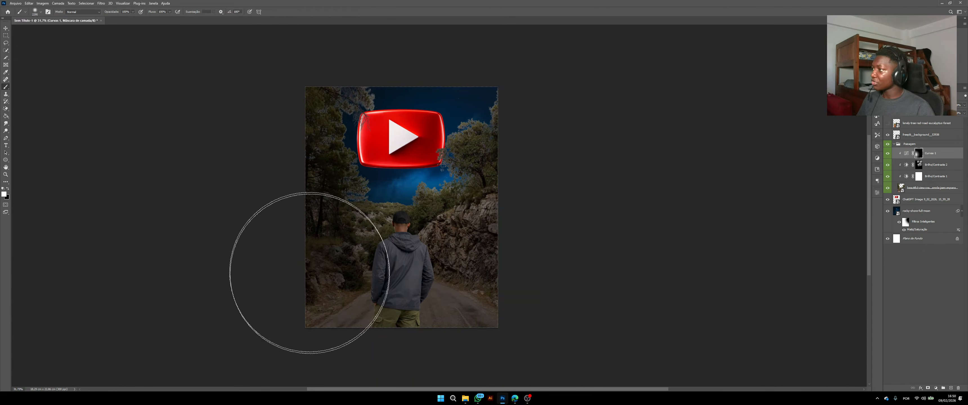
pyautogui.moveTo(319, 106)
pyautogui.mouseDown()
pyautogui.moveTo(342, 90)
pyautogui.moveTo(334, 132)
pyautogui.mouseUp()
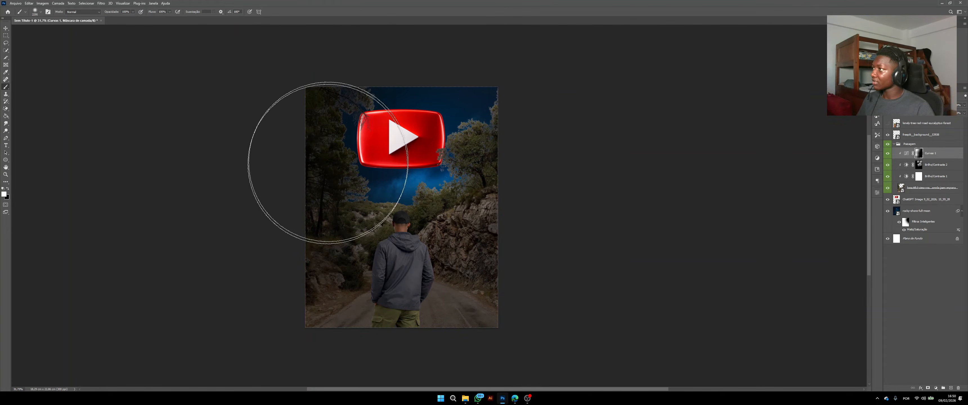
pyautogui.click(357, 161)
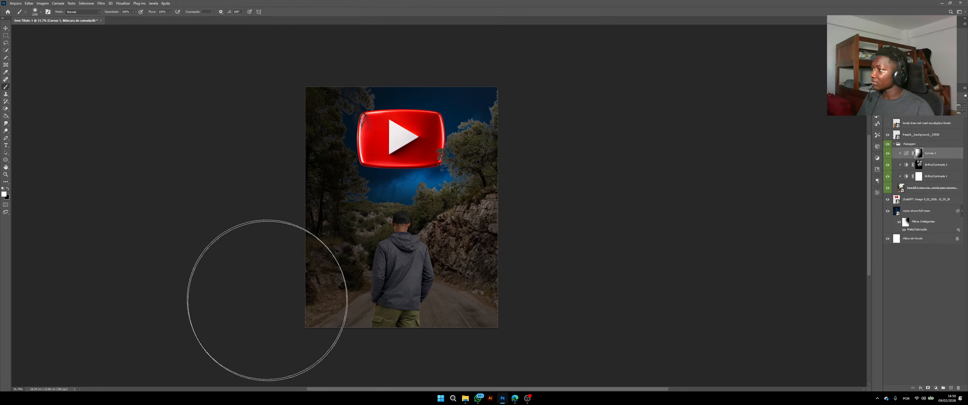
pyautogui.click(301, 328)
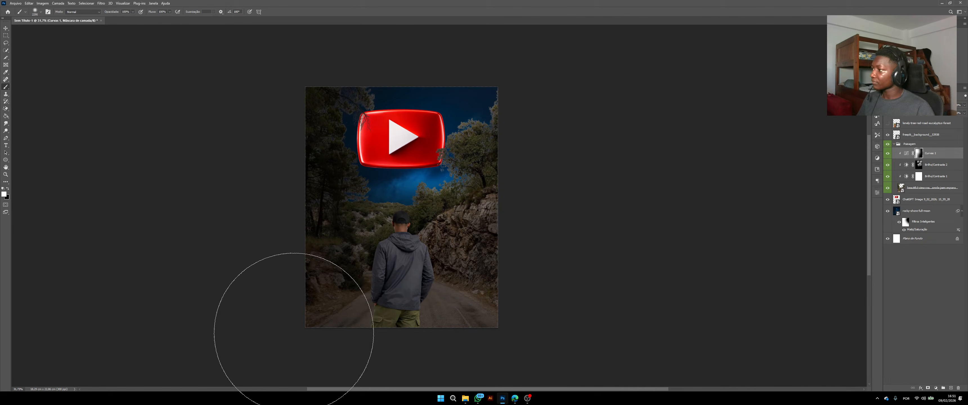
pyautogui.scroll(-2, 440, 259)
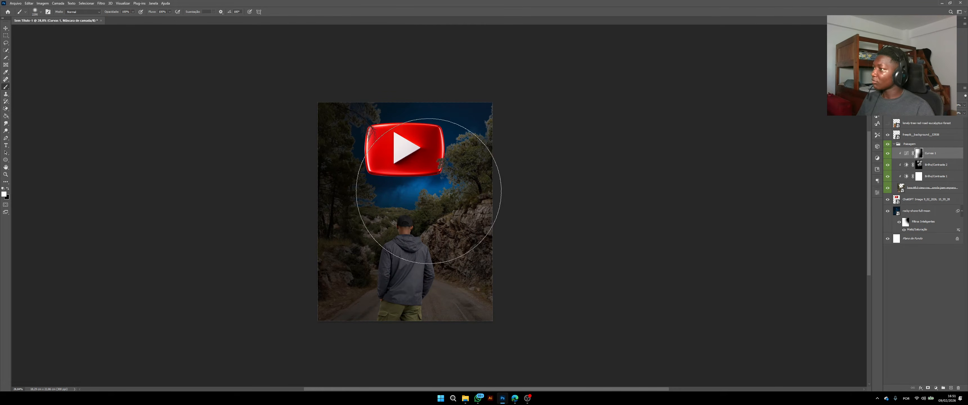
pyautogui.scroll(-1, 428, 191)
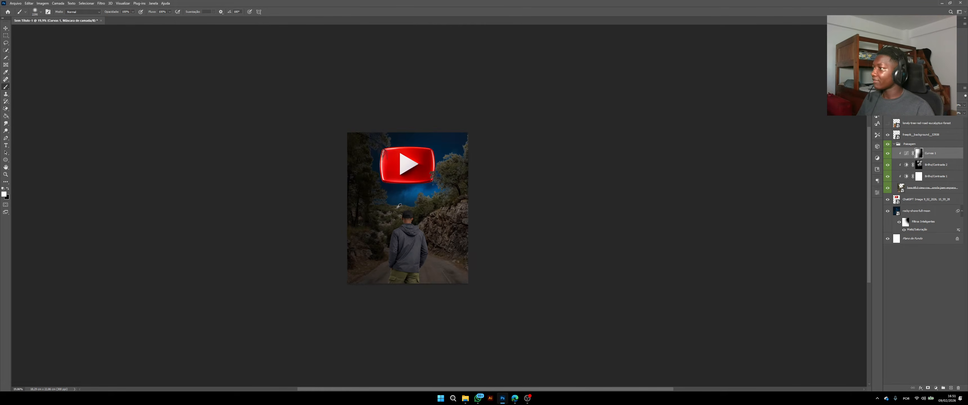
# Step: Compare the landscape with and without its Curves and two Brightness/Contrast adjustments, restore them all, and review the whole composition
pyautogui.click(6, 28)
pyautogui.scroll(6, 403, 275)
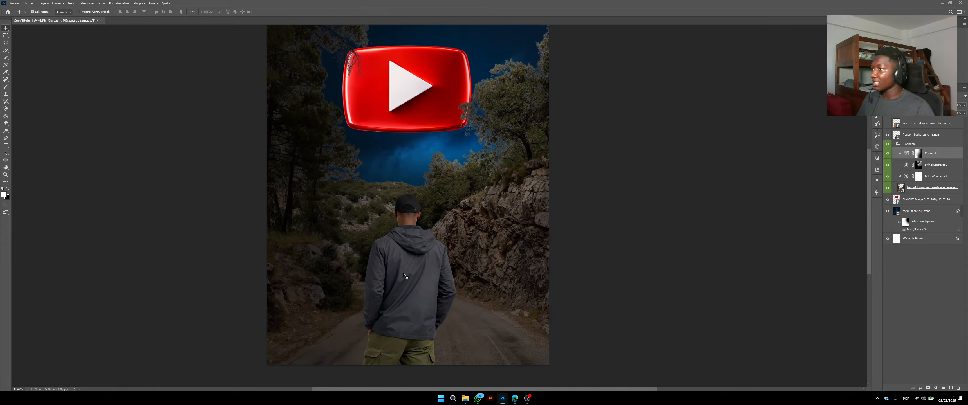
pyautogui.scroll(-2, 413, 256)
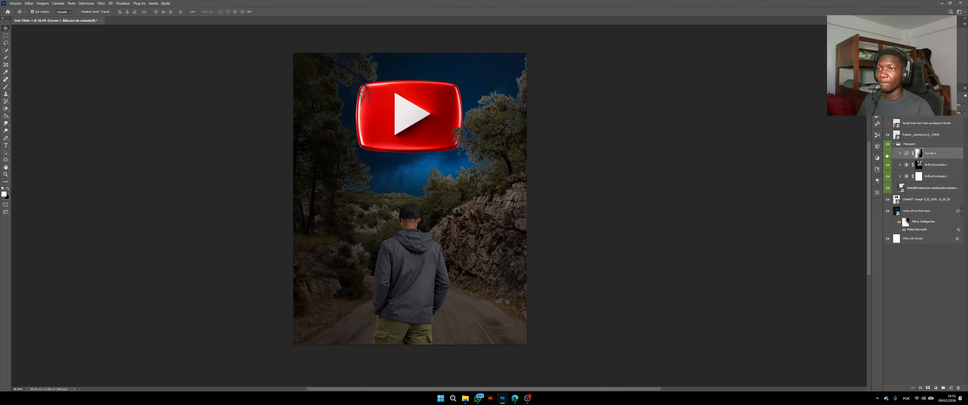
pyautogui.click(887, 153)
pyautogui.click(887, 165)
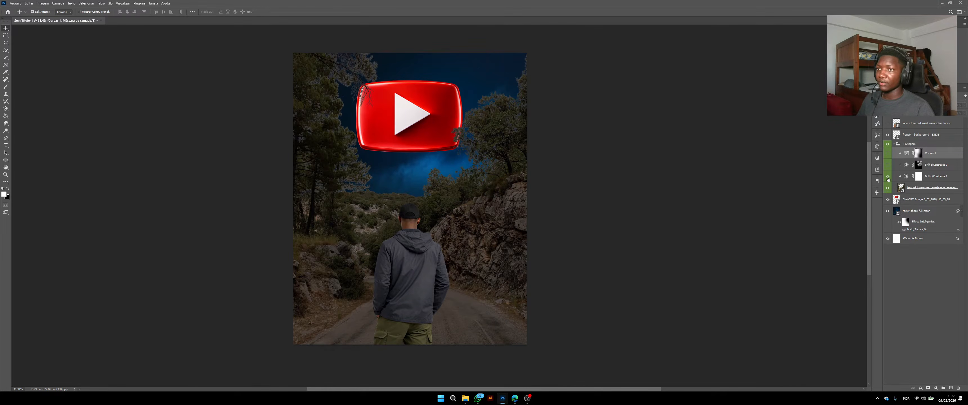
pyautogui.click(888, 177)
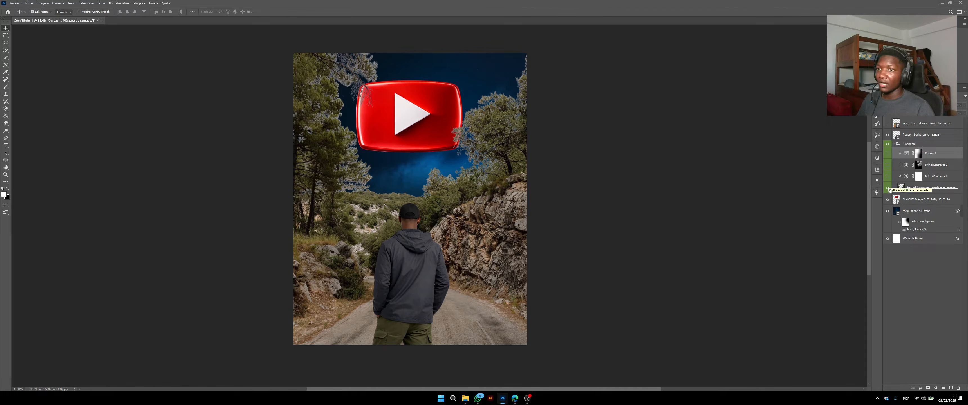
pyautogui.click(888, 177)
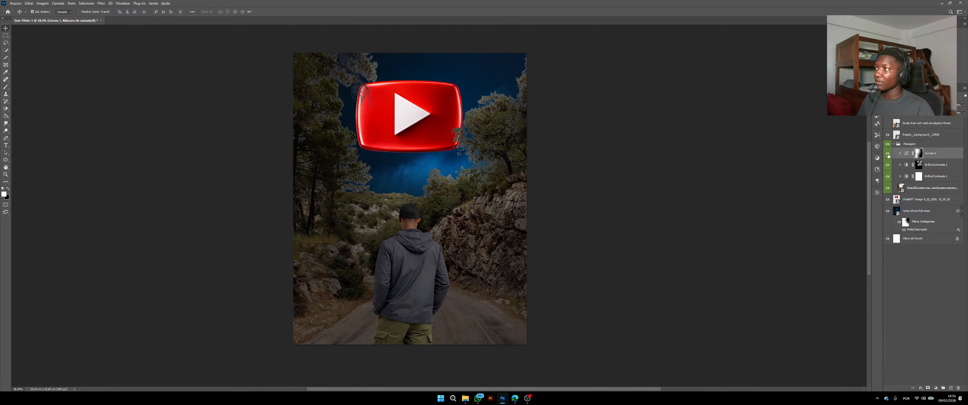
pyautogui.click(887, 154)
pyautogui.scroll(-5, 446, 258)
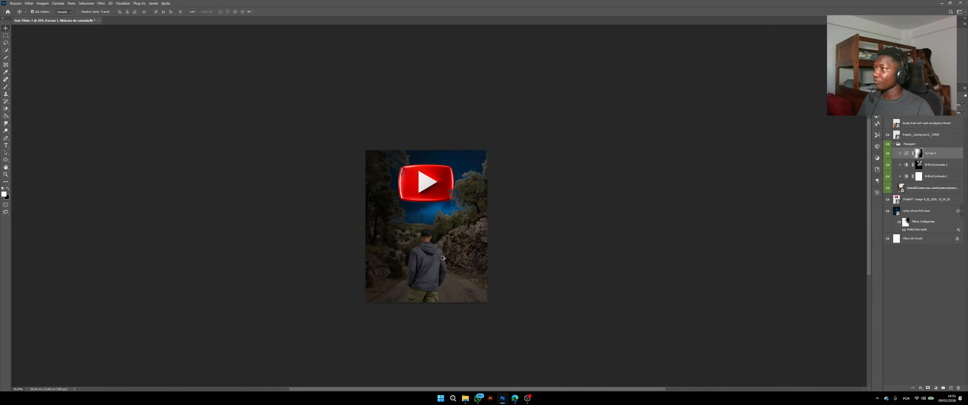
pyautogui.scroll(5, 436, 258)
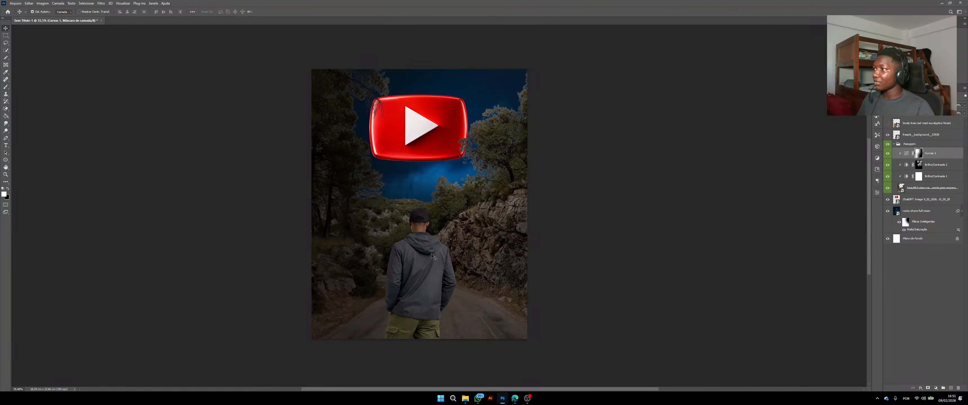
pyautogui.scroll(-2, 422, 262)
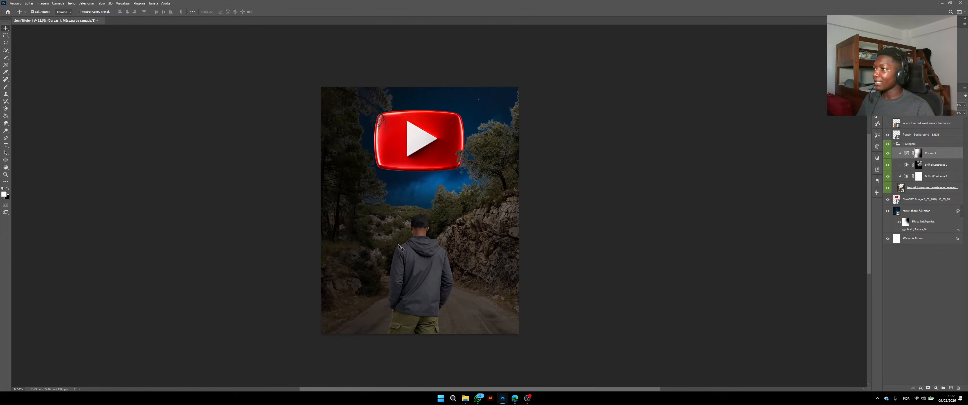
pyautogui.scroll(-3, 400, 248)
pyautogui.scroll(3, 410, 233)
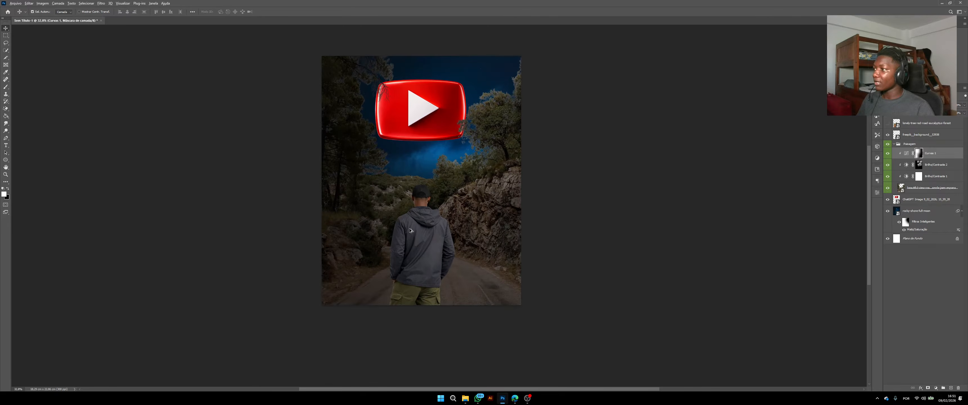
# Step: Enlarge the man seen from behind slightly and reposition him so his legs run off the poster's lower edge
pyautogui.scroll(1, 410, 231)
pyautogui.click(425, 223)
pyautogui.hotkey('ctrl', 't')
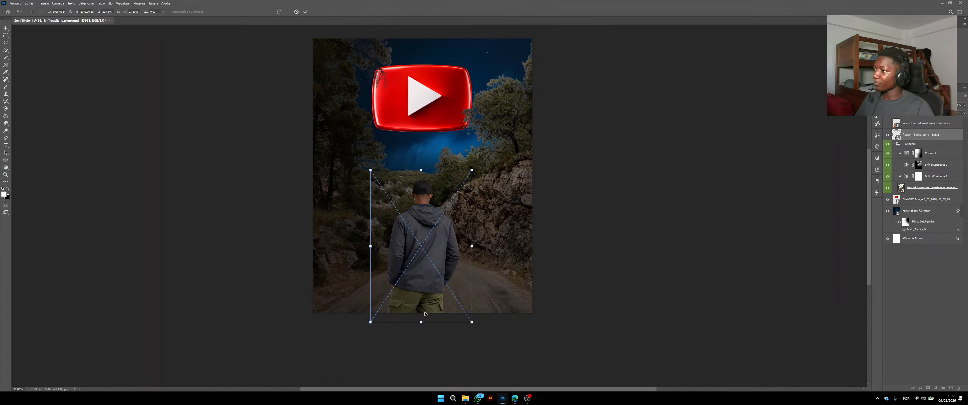
pyautogui.moveTo(421, 326); pyautogui.dragTo(421, 330)
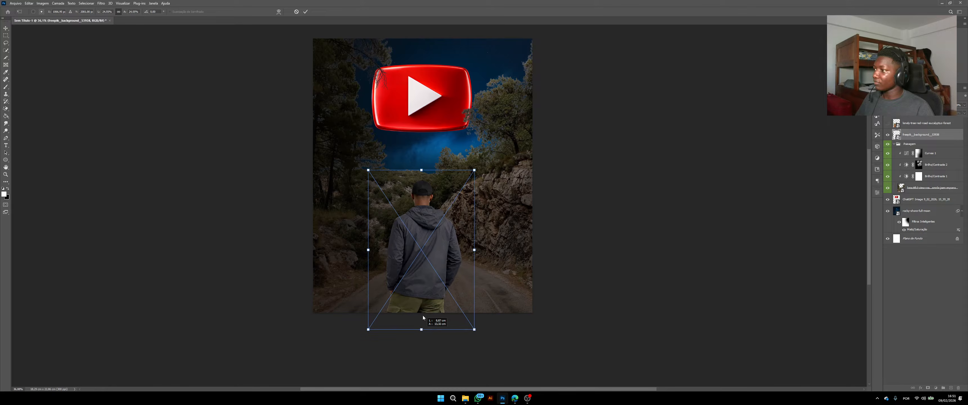
pyautogui.moveTo(426, 298); pyautogui.dragTo(434, 288)
pyautogui.press('Return')
# Step: Examine the man's size and placement against the road, sky and play button, both up close and across the whole composition
pyautogui.scroll(-3, 433, 282)
pyautogui.scroll(3, 432, 278)
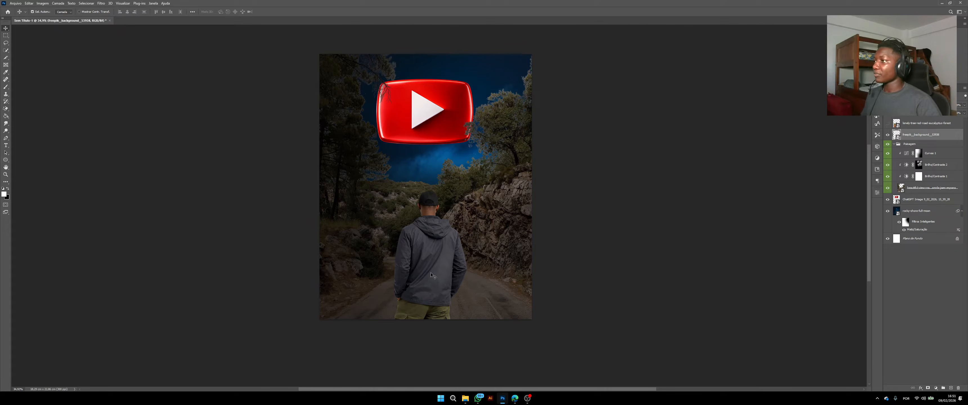
pyautogui.scroll(1, 452, 268)
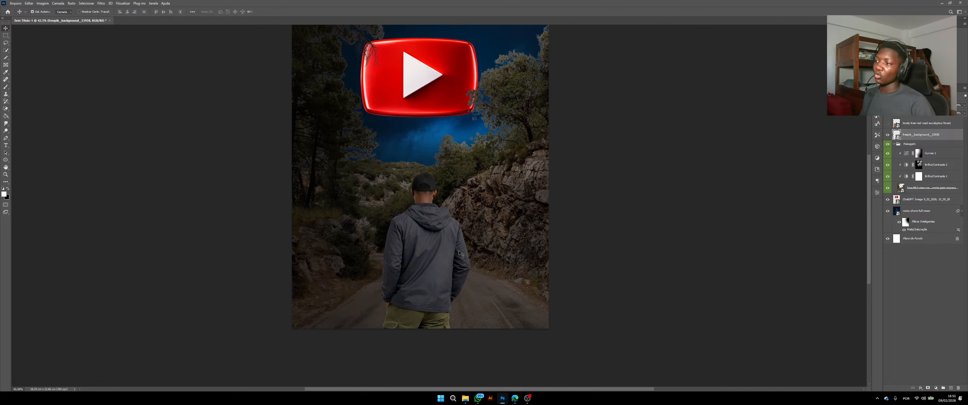
pyautogui.scroll(-2, 459, 282)
pyautogui.scroll(2, 462, 288)
pyautogui.scroll(-1, 454, 246)
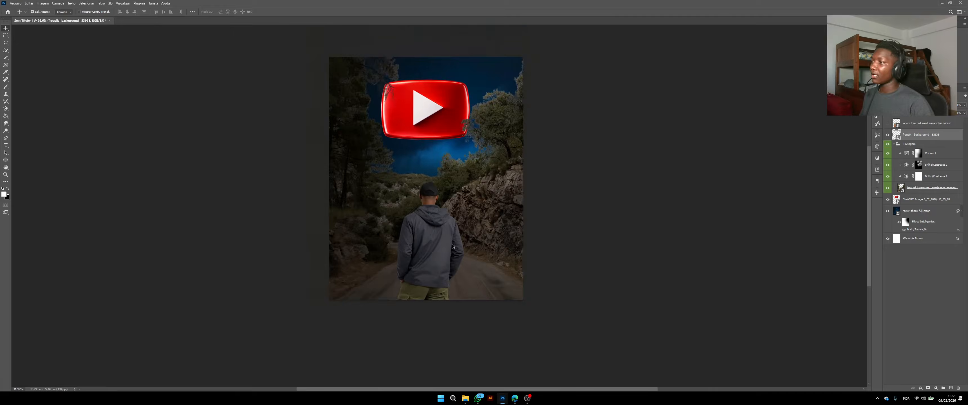
pyautogui.scroll(1, 454, 242)
pyautogui.scroll(-1, 453, 243)
pyautogui.scroll(1, 451, 244)
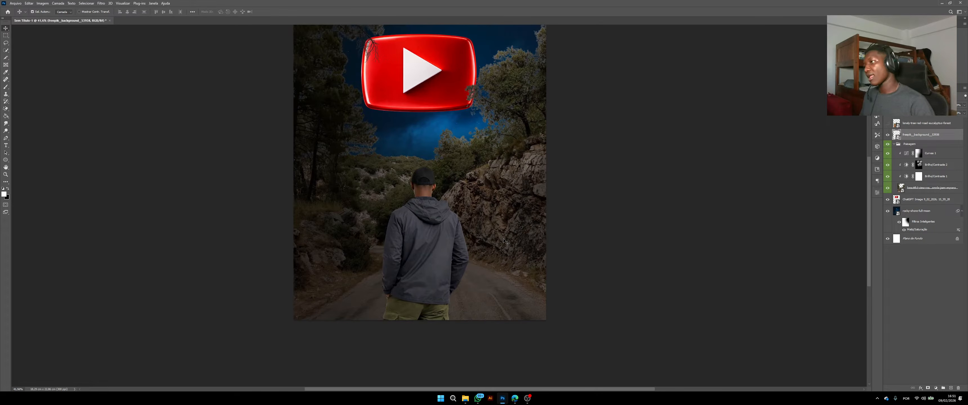
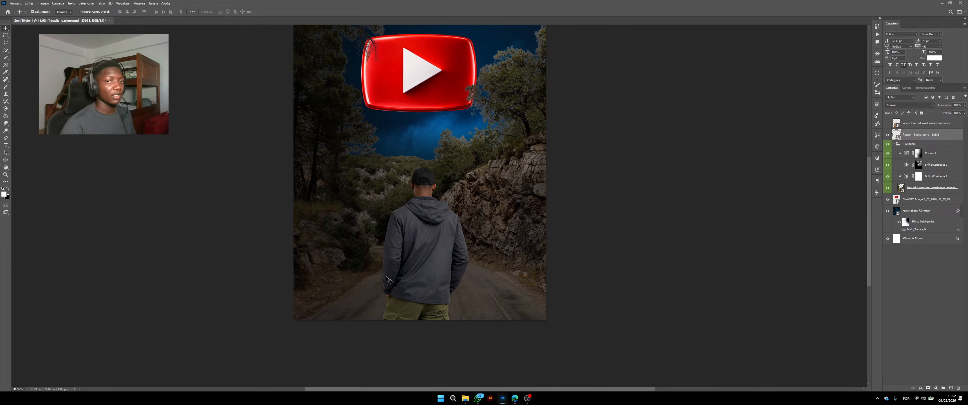
pyautogui.scroll(3, 387, 280)
pyautogui.scroll(-2, 389, 247)
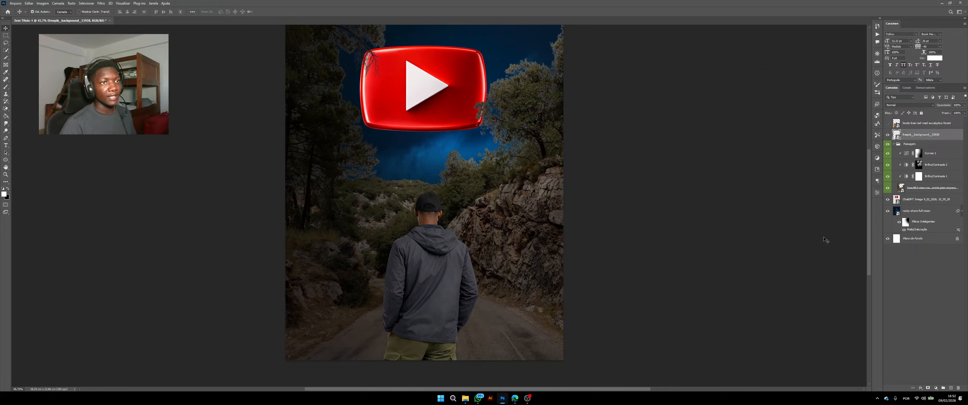
pyautogui.scroll(-1, 421, 328)
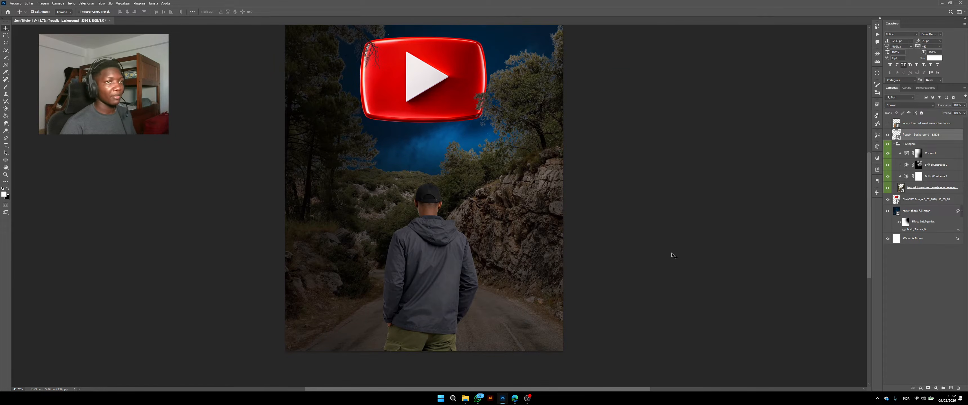
# Step: Collapse the Paisagem group, check the man's layer by hiding and showing it, and load his outline as a selection
pyautogui.click(895, 144)
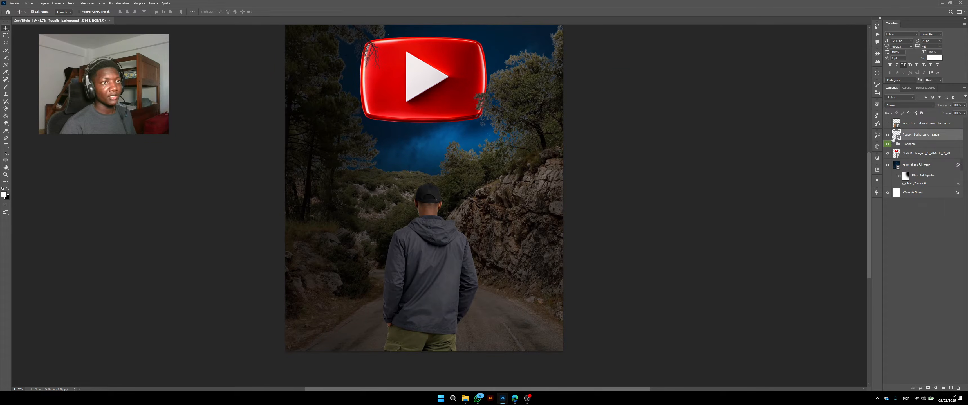
pyautogui.click(888, 135)
pyautogui.click(889, 135)
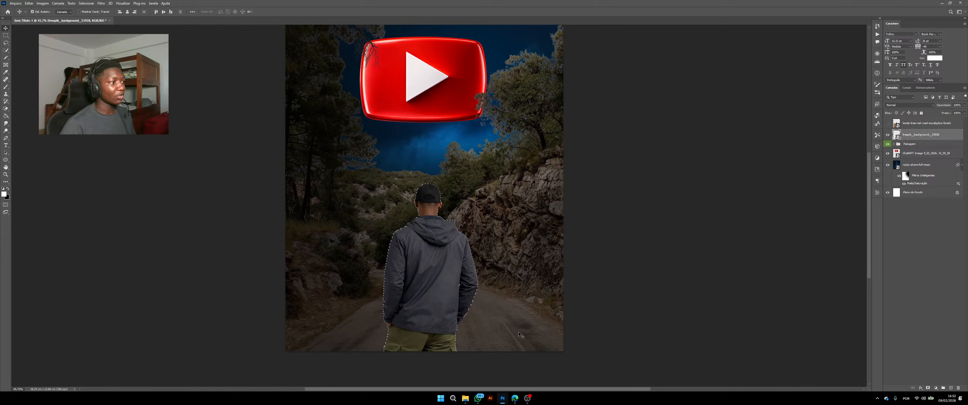
pyautogui.scroll(-3, 466, 290)
pyautogui.scroll(1, 466, 290)
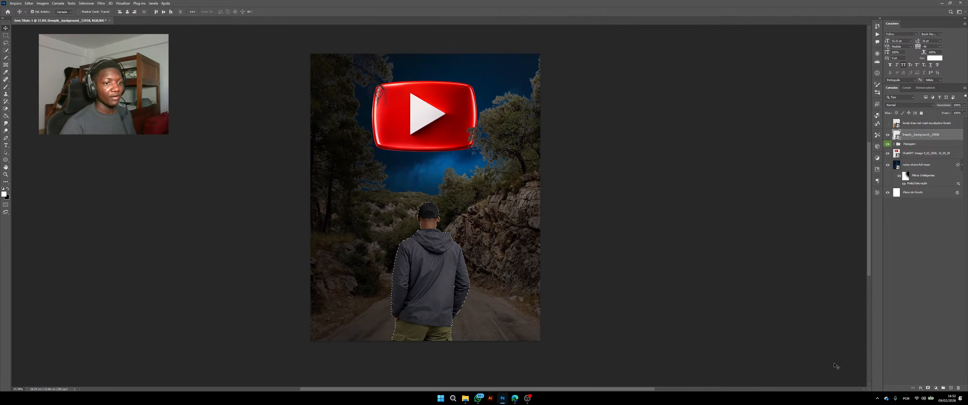
# Step: Add a new layer above the man and fill the man-shaped selection with black using the Paint Bucket
pyautogui.click(952, 388)
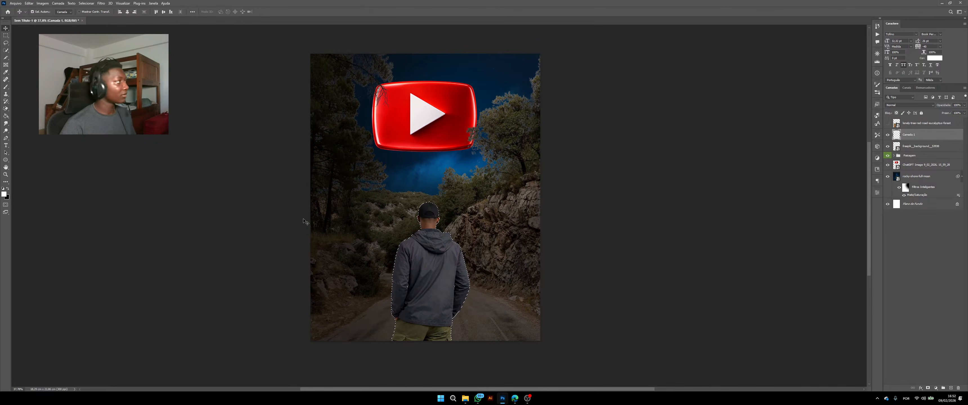
pyautogui.click(6, 116)
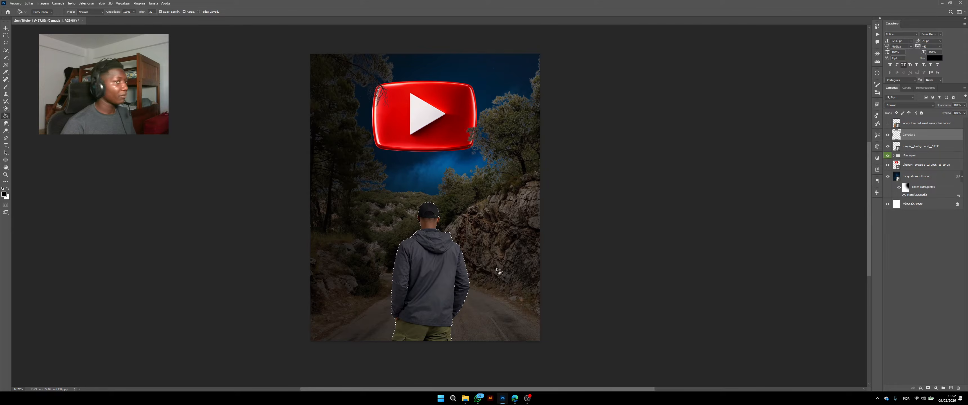
pyautogui.scroll(3, 458, 284)
pyautogui.scroll(-1, 444, 273)
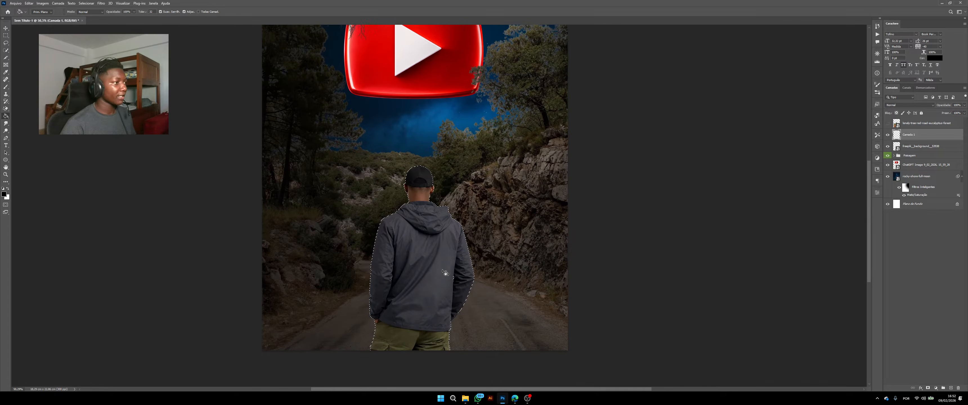
pyautogui.click(430, 249)
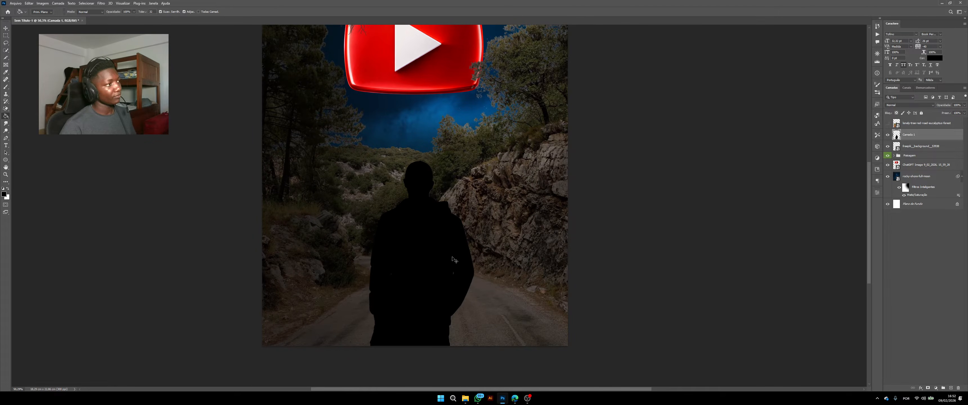
# Step: Deselect the outline and move the black silhouette layer below the man's layer
pyautogui.scroll(-4, 451, 259)
pyautogui.scroll(3, 451, 260)
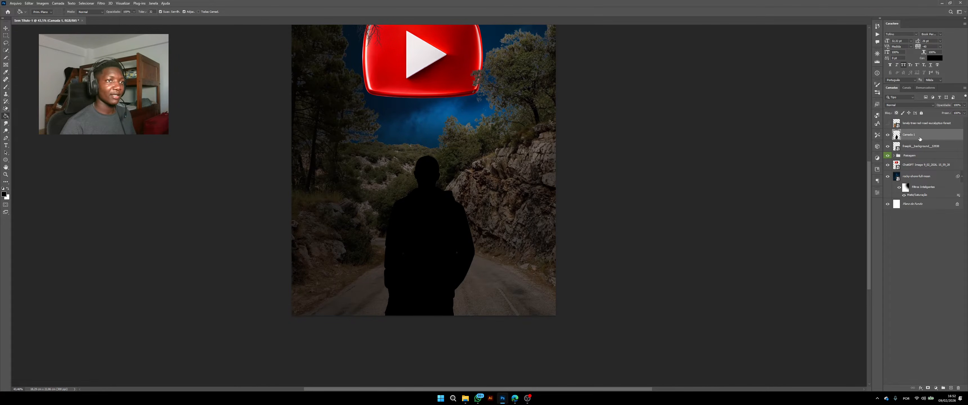
pyautogui.scroll(2, 439, 225)
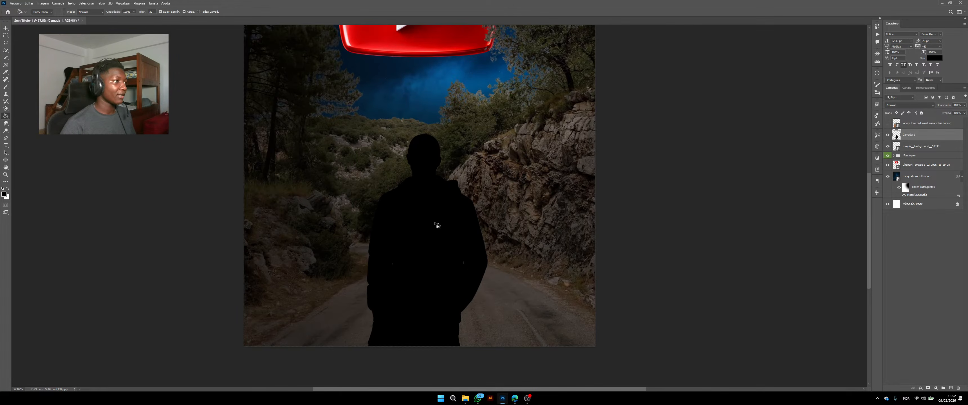
pyautogui.scroll(1, 437, 225)
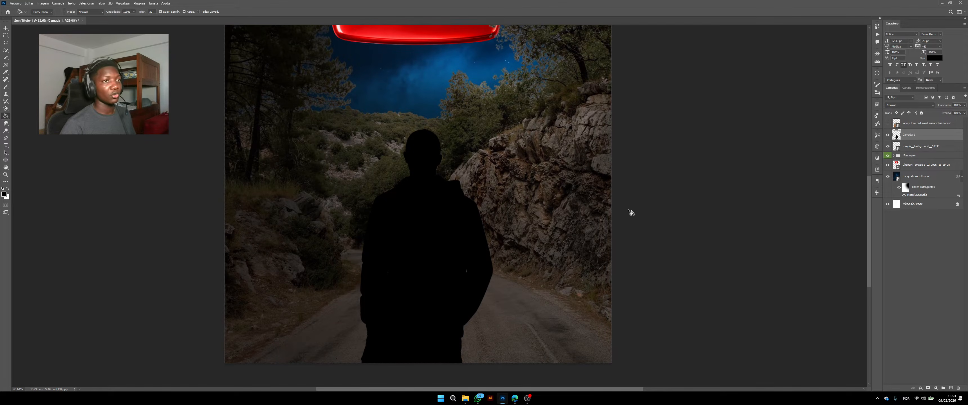
pyautogui.moveTo(927, 138); pyautogui.dragTo(926, 150)
pyautogui.scroll(-3, 511, 232)
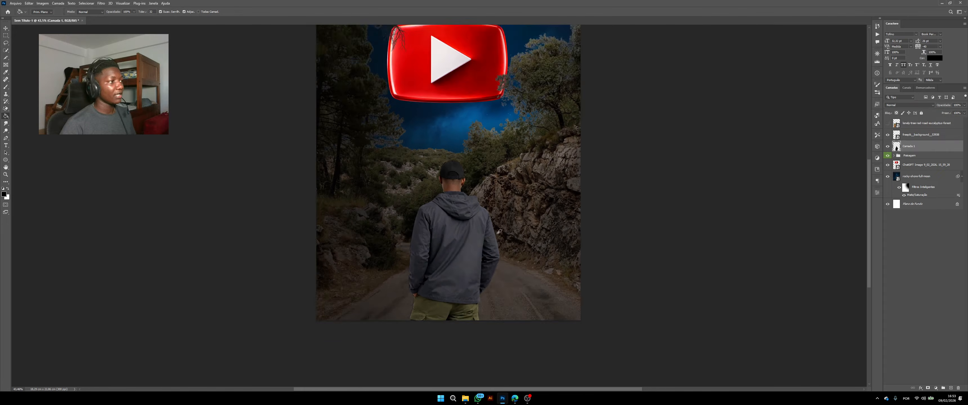
# Step: Free-transform the black silhouette into a cast shadow, flattening and skewing it onto the road to the man's left and adjusting its corners
pyautogui.scroll(2, 490, 237)
pyautogui.hotkey('ctrl', 't')
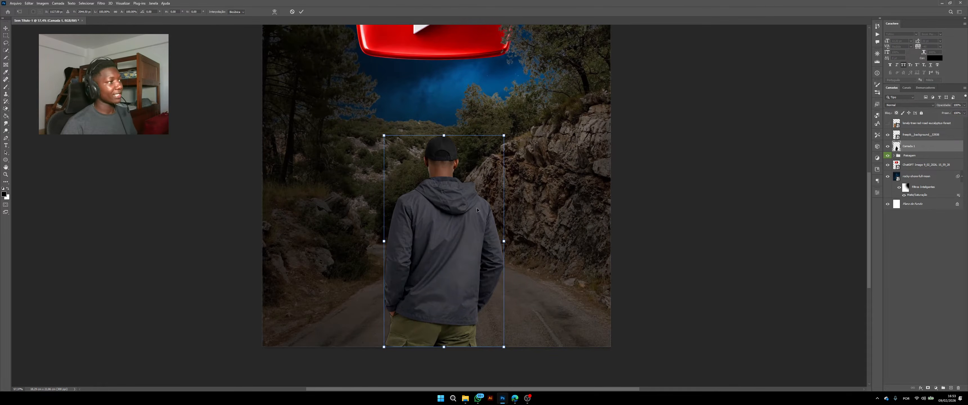
pyautogui.scroll(-1, 447, 188)
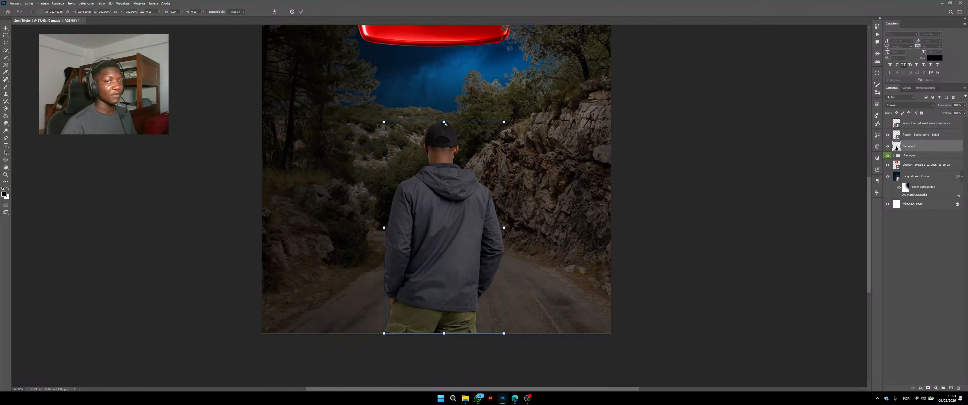
pyautogui.moveTo(444, 125); pyautogui.dragTo(320, 280)
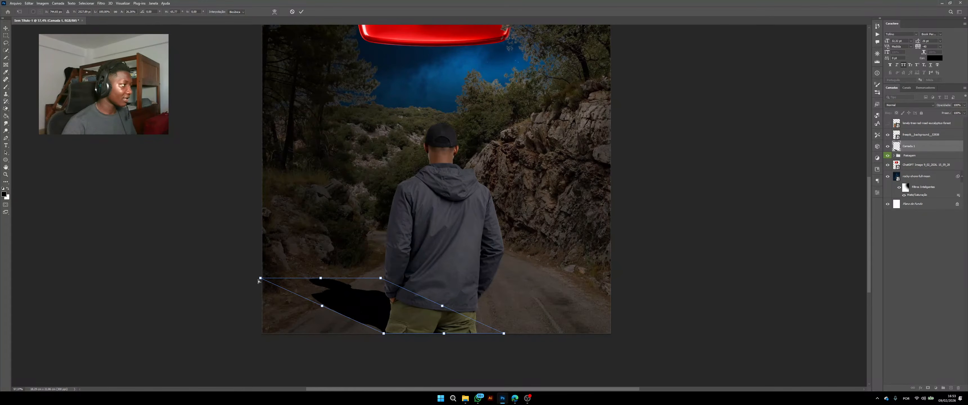
pyautogui.moveTo(259, 281); pyautogui.dragTo(259, 307)
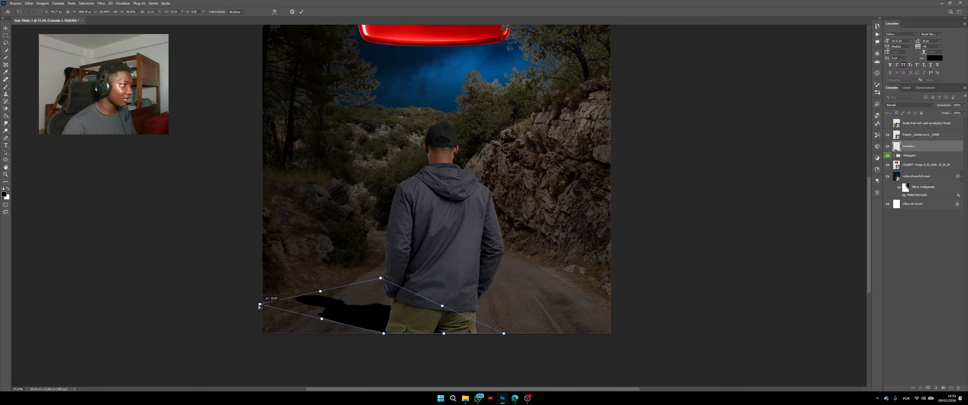
pyautogui.moveTo(506, 336); pyautogui.dragTo(504, 331)
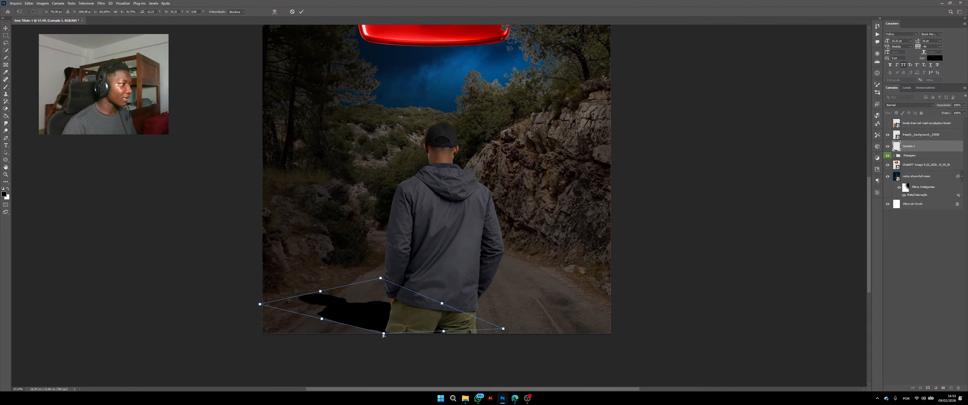
pyautogui.moveTo(383, 336); pyautogui.dragTo(386, 341)
pyautogui.scroll(-4, 389, 309)
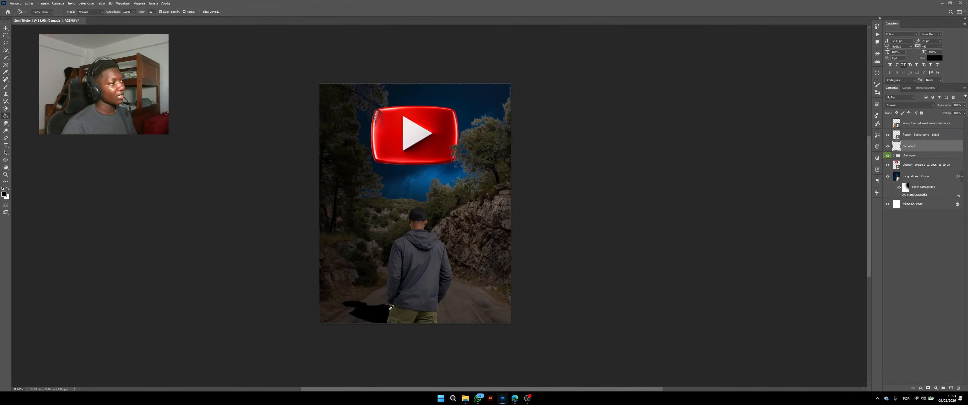
# Step: Inspect the cast shadow, add a white layer mask to its layer and activate the Brush tool
pyautogui.scroll(1, 384, 309)
pyautogui.scroll(3, 366, 281)
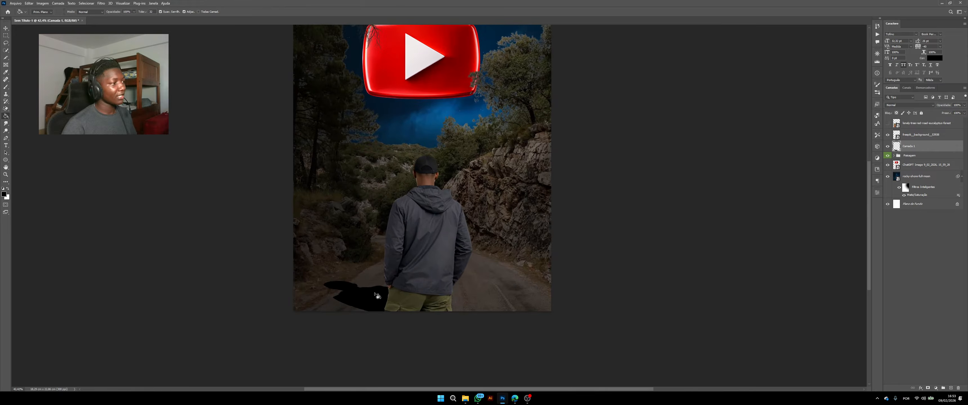
pyautogui.scroll(-3, 366, 280)
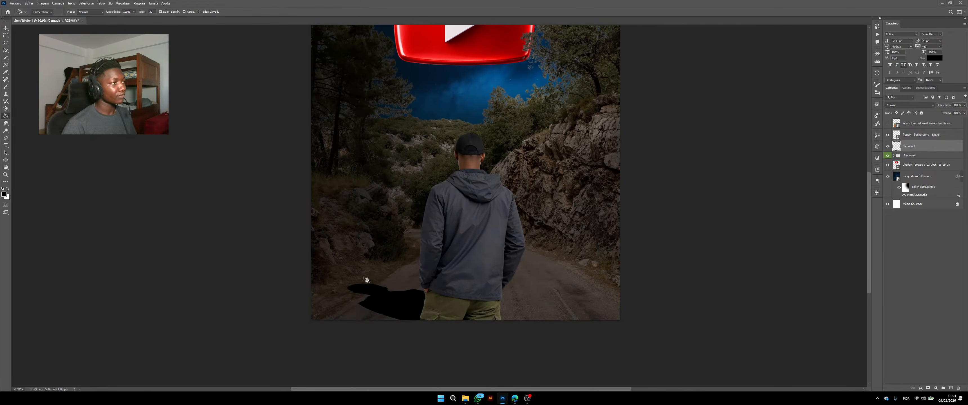
pyautogui.scroll(1, 477, 275)
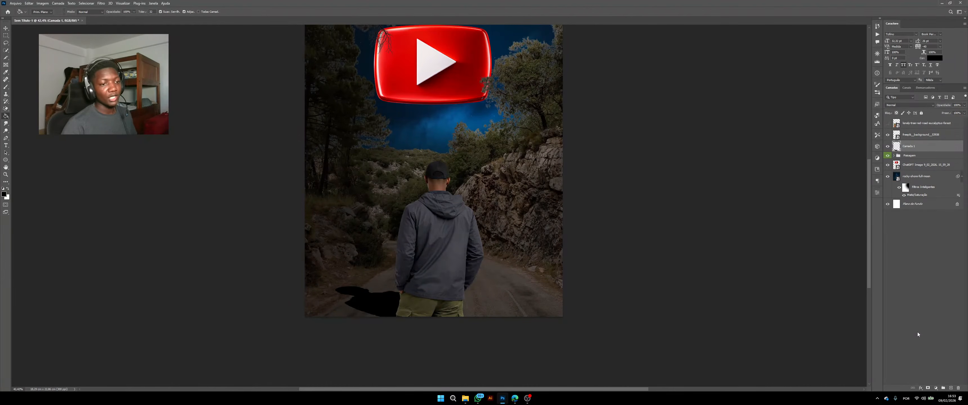
pyautogui.click(929, 388)
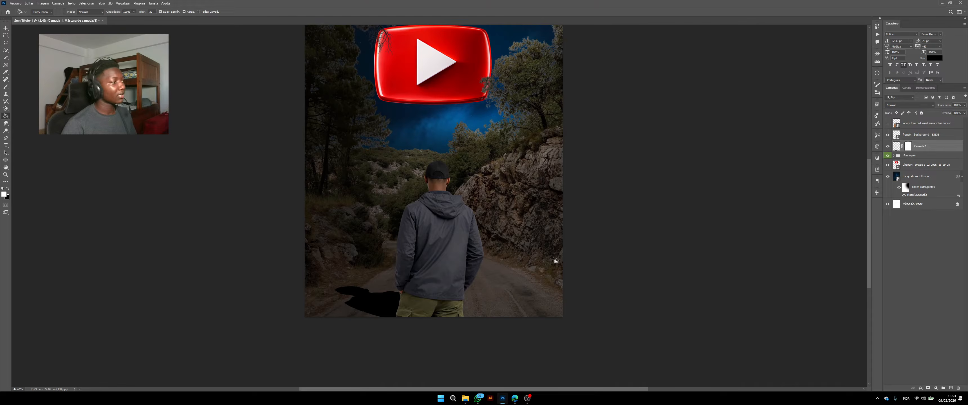
pyautogui.click(6, 88)
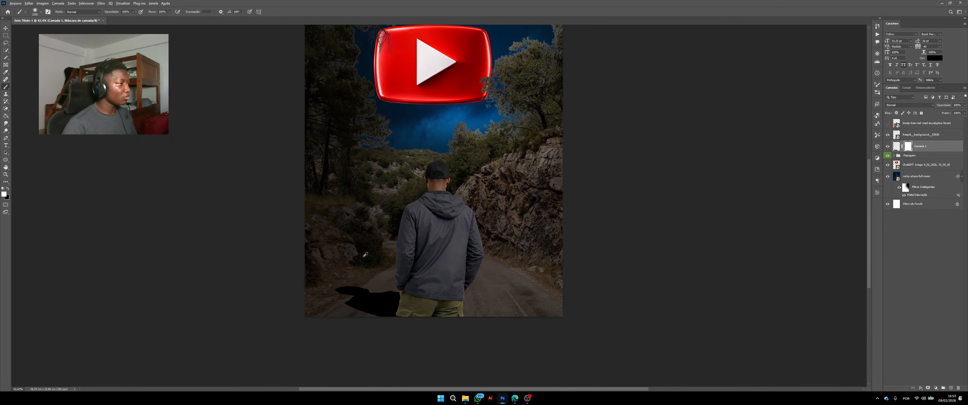
# Step: Paint black with a large soft brush on the shadow layer's mask to fade the far end of the cast shadow
pyautogui.scroll(-1, 346, 270)
pyautogui.scroll(-3, 338, 268)
pyautogui.scroll(1, 329, 259)
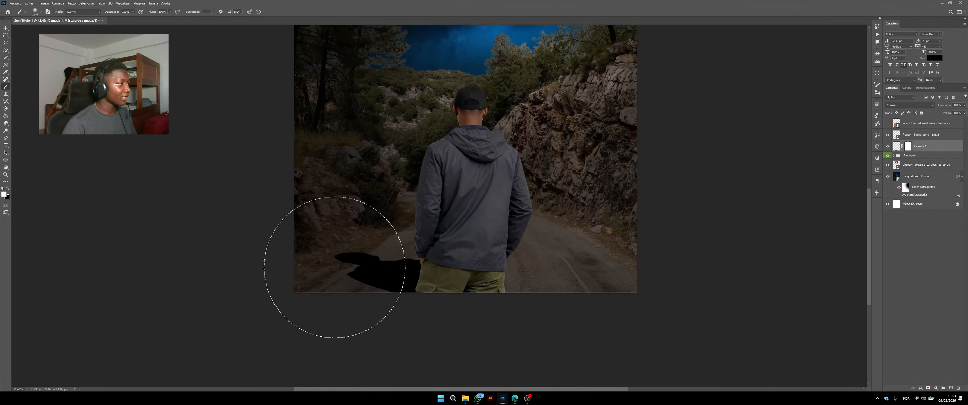
pyautogui.moveTo(375, 243)
pyautogui.mouseDown()
pyautogui.moveTo(395, 244)
pyautogui.moveTo(364, 238)
pyautogui.mouseUp()
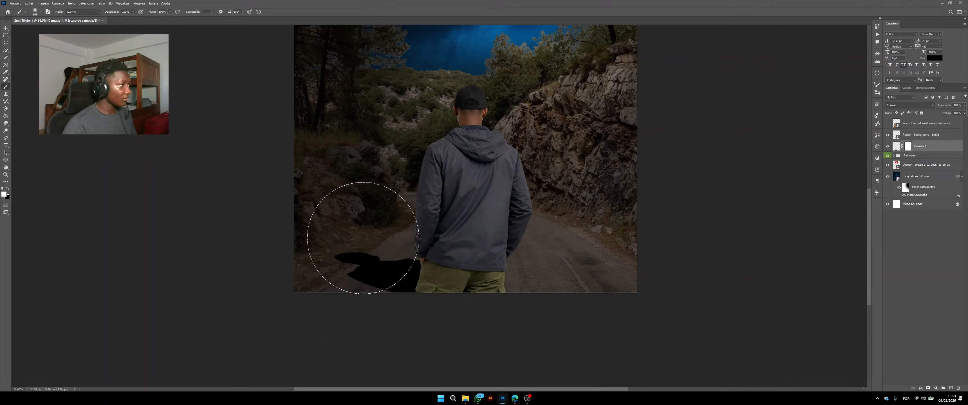
pyautogui.scroll(-3, 369, 232)
pyautogui.scroll(2, 381, 213)
pyautogui.scroll(1, 470, 214)
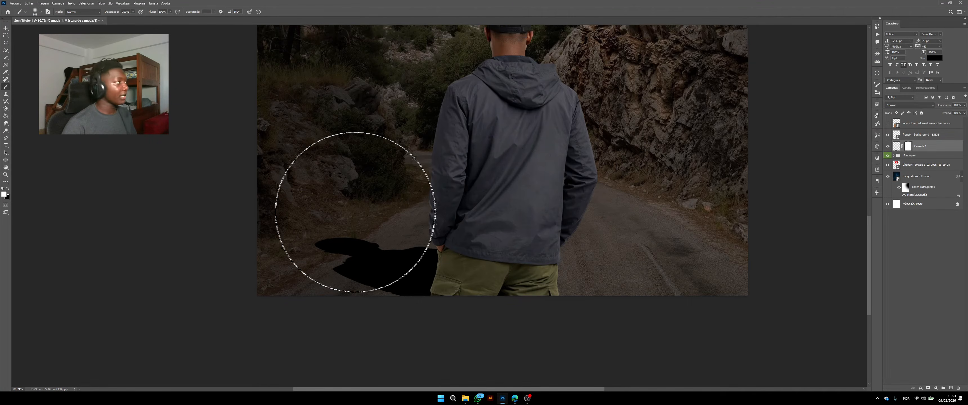
pyautogui.press('x')
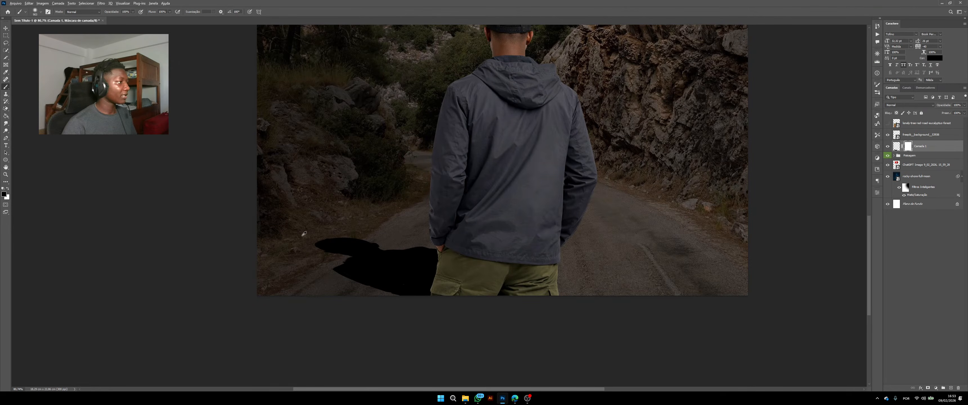
pyautogui.keyDown('alt'); pyautogui.rightClick(303, 237); pyautogui.keyUp('alt')
pyautogui.moveTo(356, 237)
pyautogui.mouseDown()
pyautogui.moveTo(321, 222)
pyautogui.moveTo(341, 193)
pyautogui.moveTo(352, 214)
pyautogui.mouseUp()
pyautogui.moveTo(340, 312); pyautogui.dragTo(386, 194)
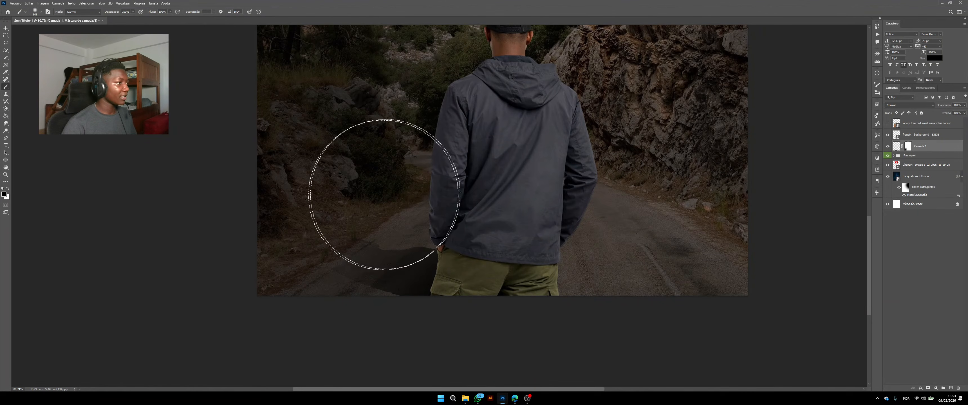
# Step: Refine the shadow's mask with a smaller brush, restoring the area near the man in white and softening its outer edges in black
pyautogui.scroll(-4, 350, 236)
pyautogui.scroll(2, 366, 233)
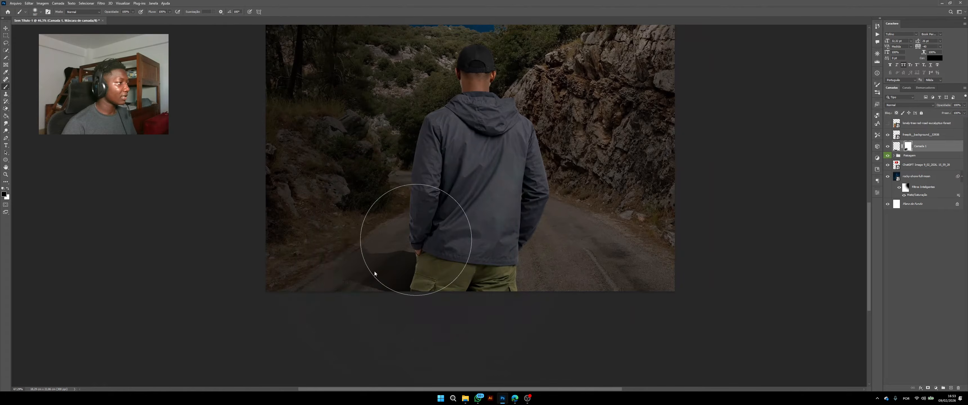
pyautogui.press('x')
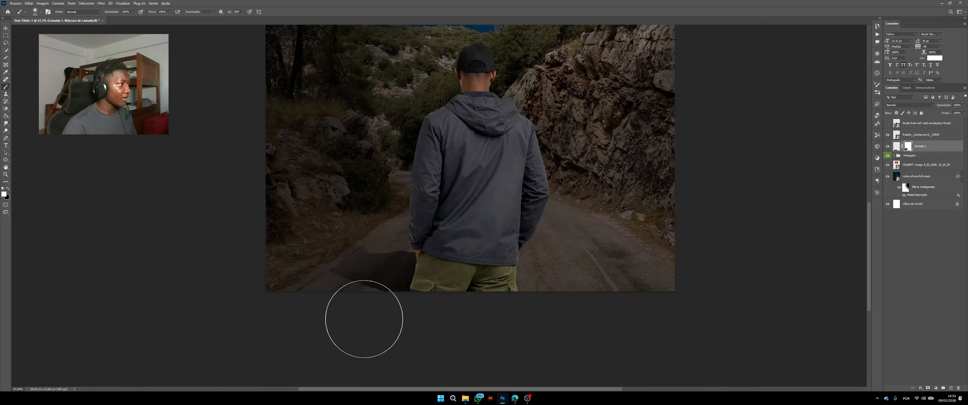
pyautogui.moveTo(384, 259); pyautogui.dragTo(326, 277)
pyautogui.press('x')
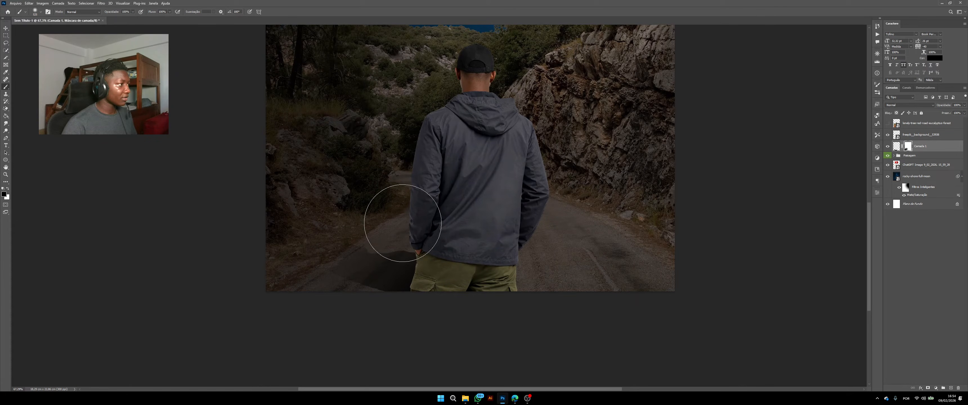
pyautogui.press('x')
pyautogui.press('x')
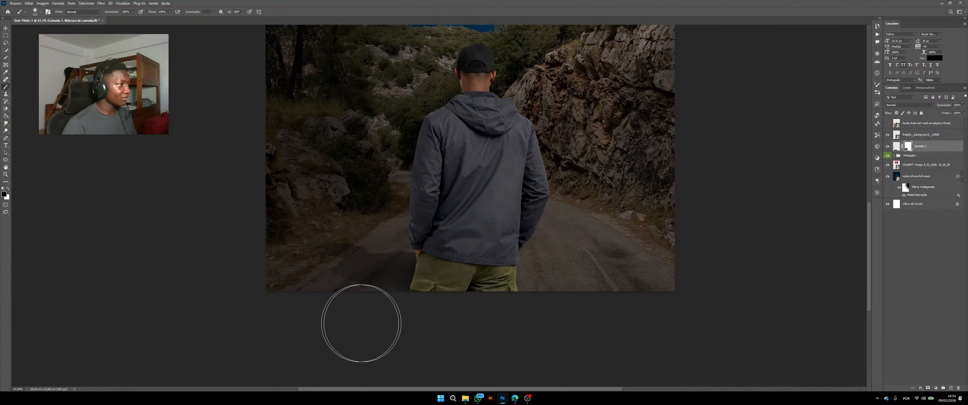
# Step: Examine how the faded shadow blends with the road and the whole poster, both close up and in full, and activate the Move tool
pyautogui.scroll(-1, 350, 315)
pyautogui.scroll(-5, 350, 315)
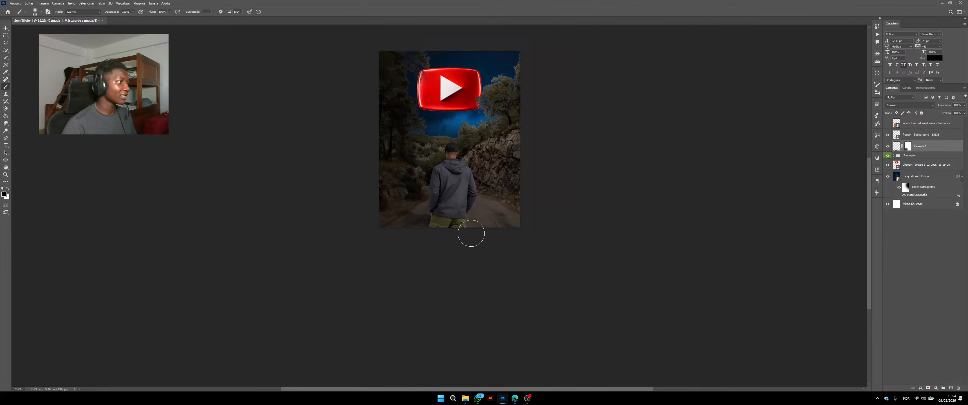
pyautogui.scroll(4, 471, 231)
pyautogui.scroll(-3, 463, 214)
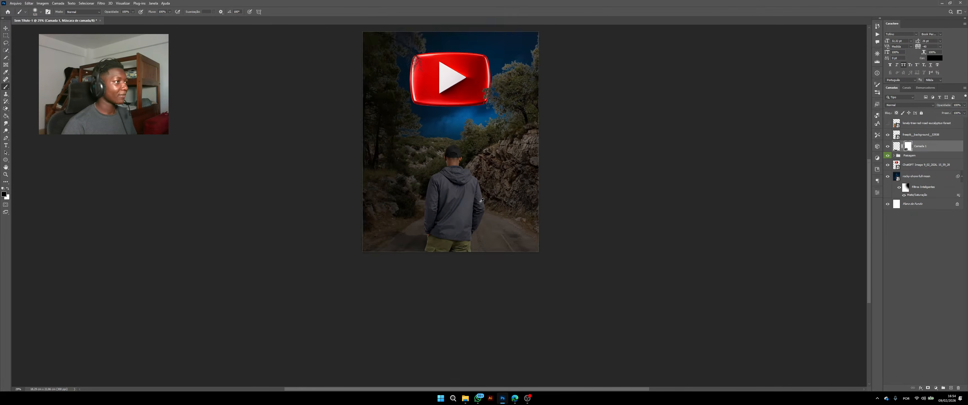
pyautogui.scroll(3, 296, 151)
pyautogui.click(6, 28)
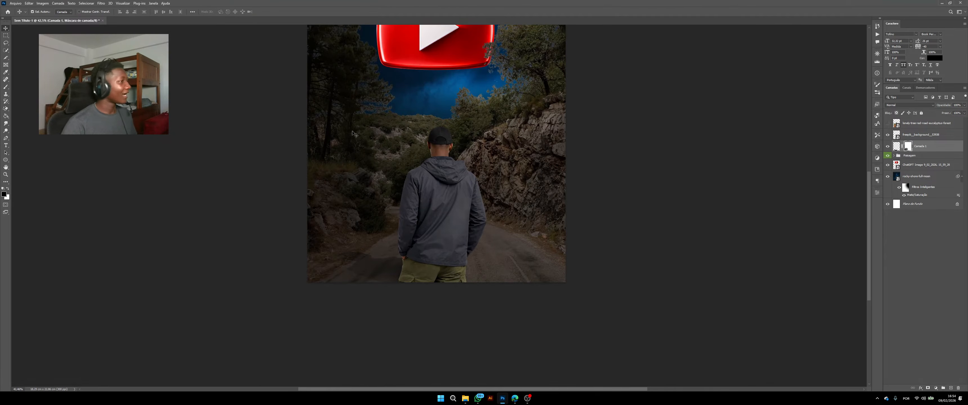
pyautogui.scroll(2, 448, 206)
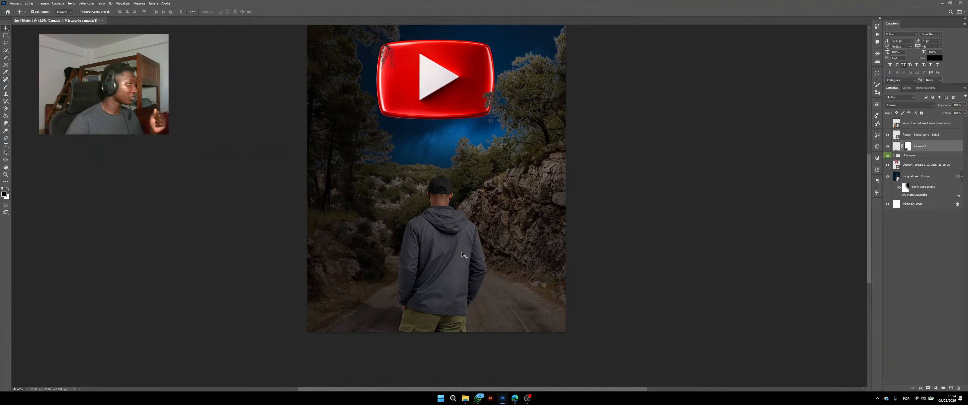
pyautogui.scroll(-3, 470, 251)
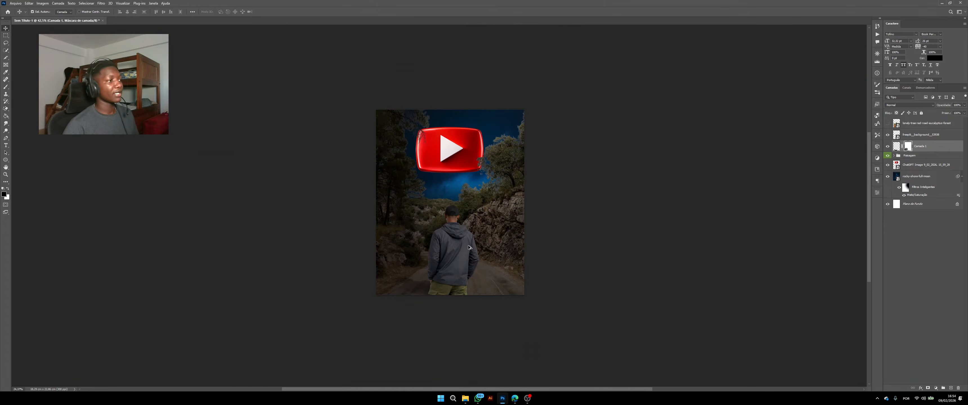
pyautogui.scroll(2, 468, 260)
pyautogui.scroll(-2, 464, 267)
pyautogui.scroll(2, 464, 267)
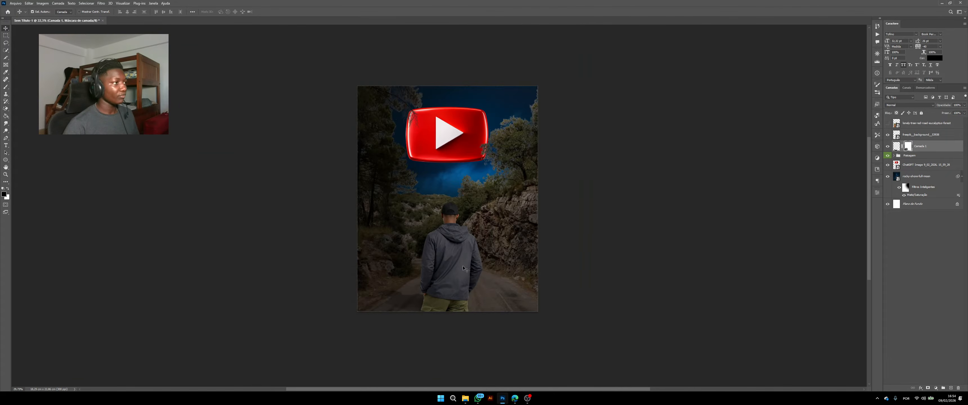
pyautogui.scroll(-1, 464, 260)
pyautogui.scroll(2, 464, 255)
pyautogui.scroll(2, 464, 255)
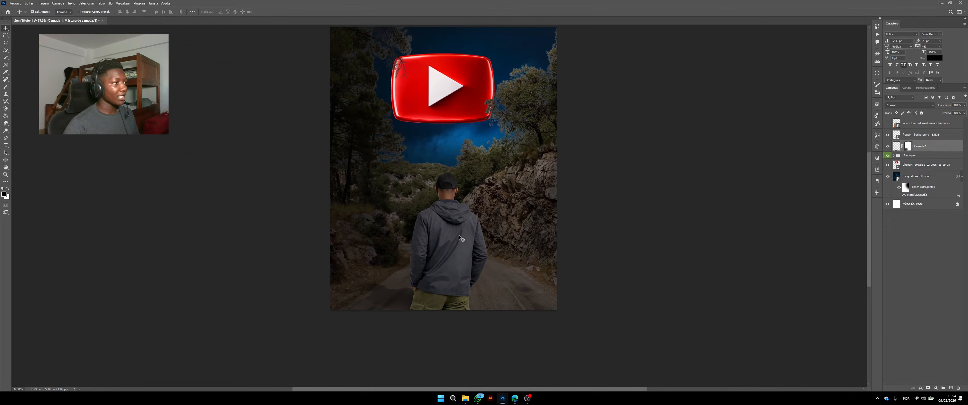
# Step: Select the man's layer, toggle its visibility off and on, and check how he fits into the composite
pyautogui.click(456, 224)
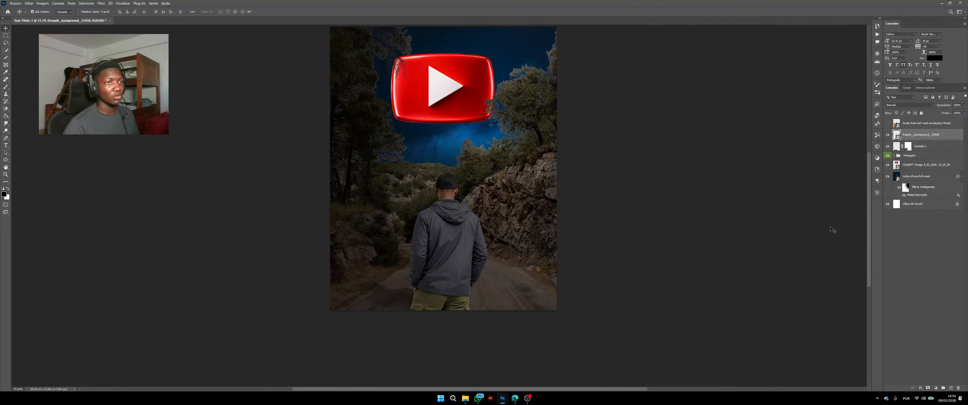
pyautogui.click(888, 136)
pyautogui.click(889, 135)
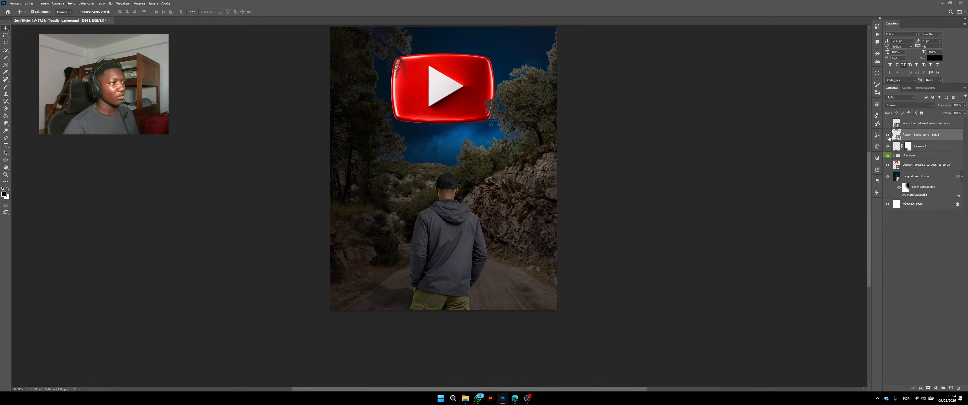
pyautogui.scroll(-3, 454, 253)
pyautogui.scroll(3, 453, 255)
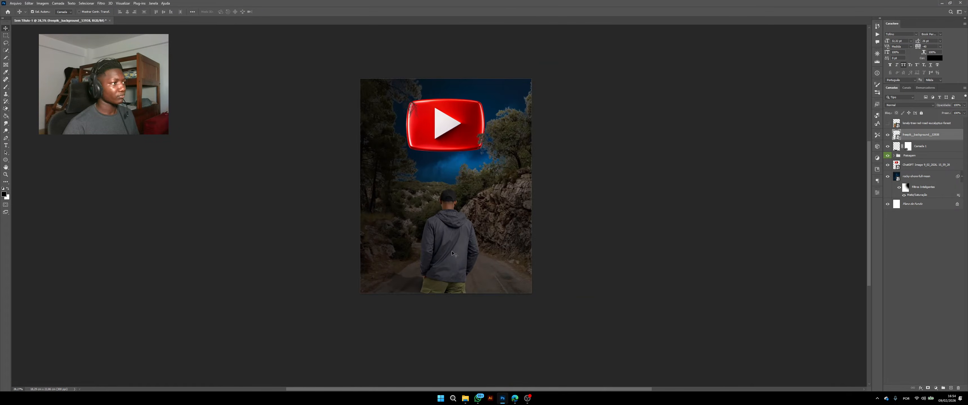
pyautogui.scroll(2, 453, 257)
pyautogui.scroll(-3, 453, 259)
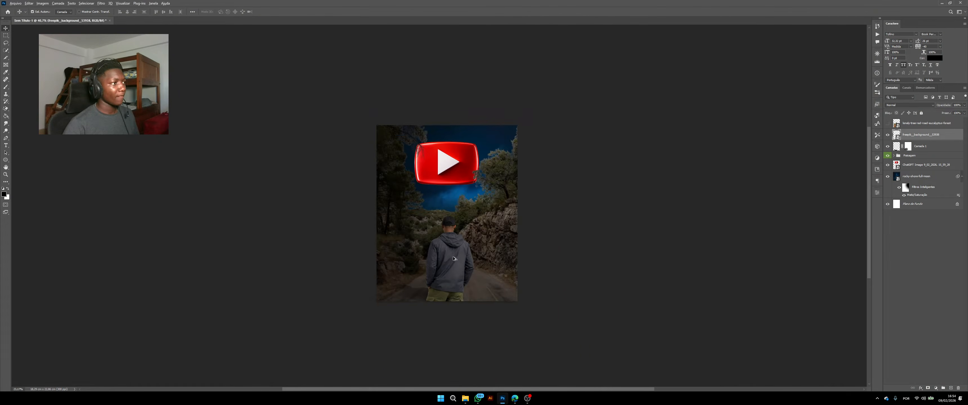
# Step: Add a Curves adjustment clipped to the man's layer and darken it by lowering the curve's highlight point
pyautogui.scroll(3, 454, 265)
pyautogui.scroll(1, 455, 265)
pyautogui.scroll(-2, 457, 264)
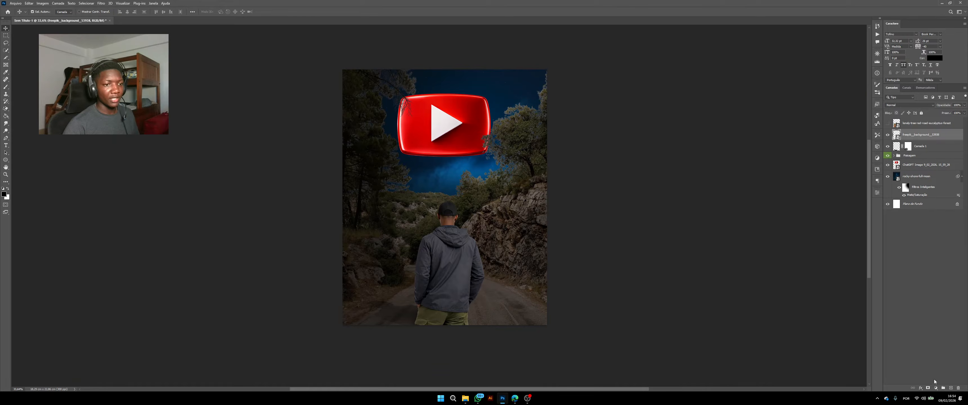
pyautogui.click(936, 389)
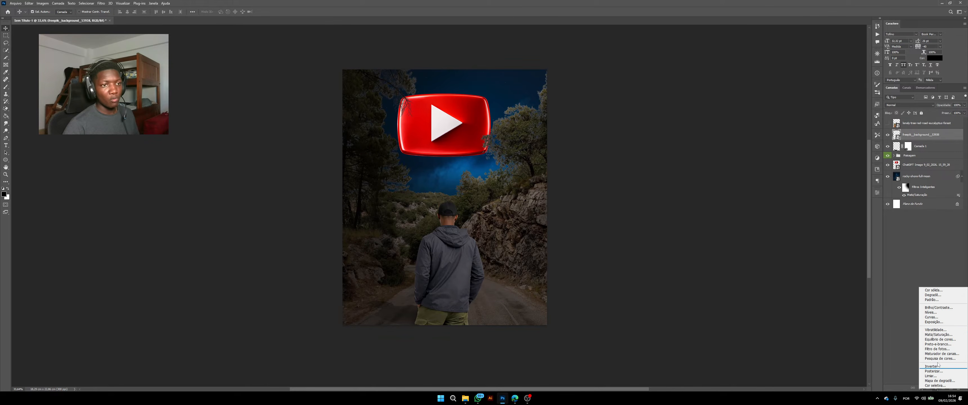
pyautogui.click(936, 318)
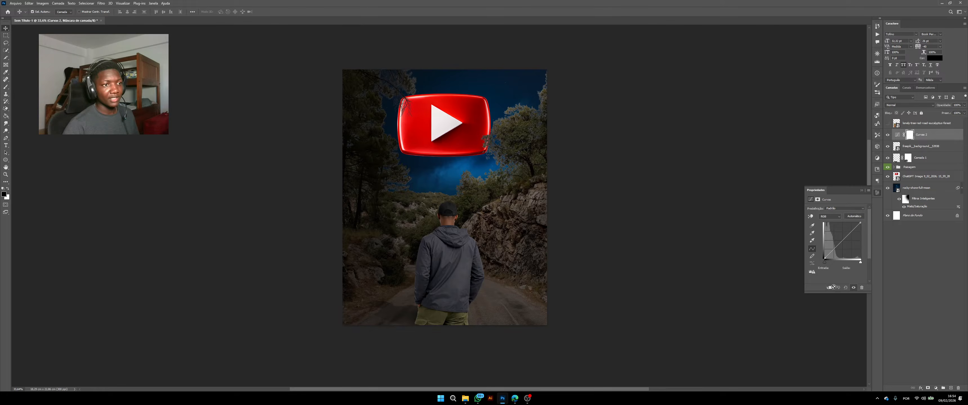
pyautogui.click(829, 288)
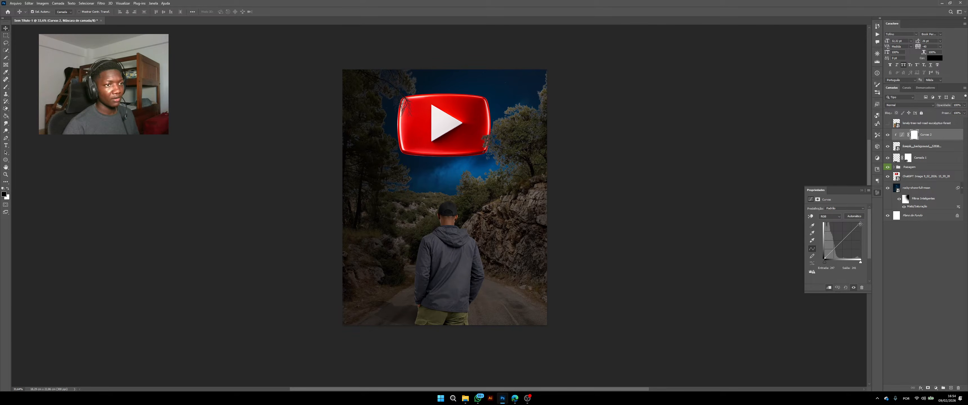
pyautogui.moveTo(861, 224); pyautogui.dragTo(862, 235)
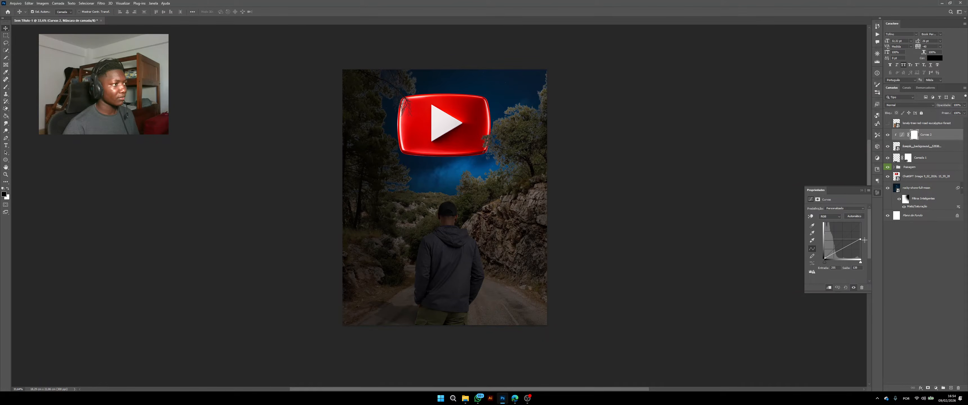
# Step: Invert the Curves mask and paint white with a large soft brush over the man's lower body to restore the darkening
pyautogui.hotkey('ctrl', 'i')
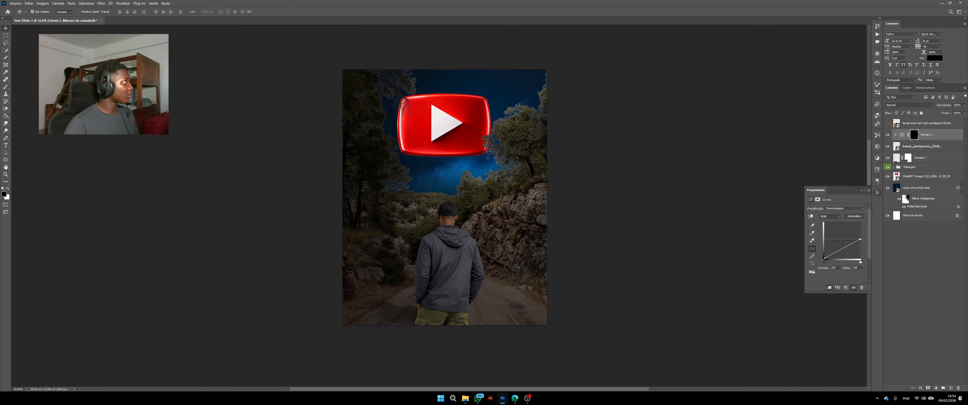
pyautogui.click(5, 87)
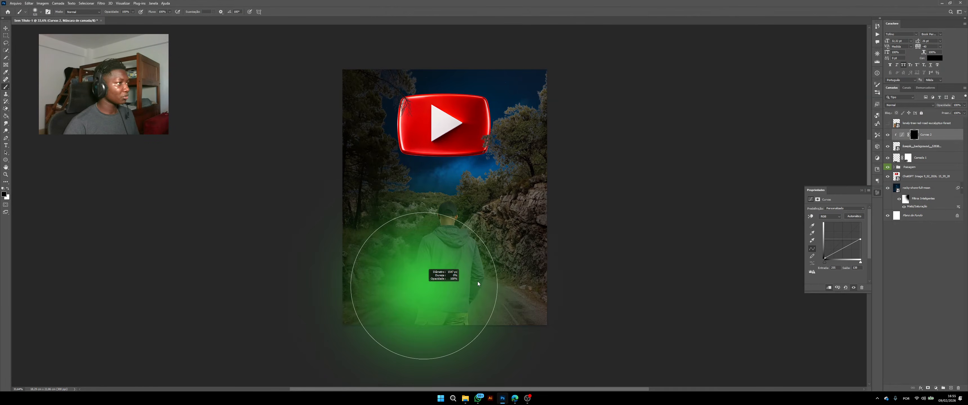
pyautogui.press('x')
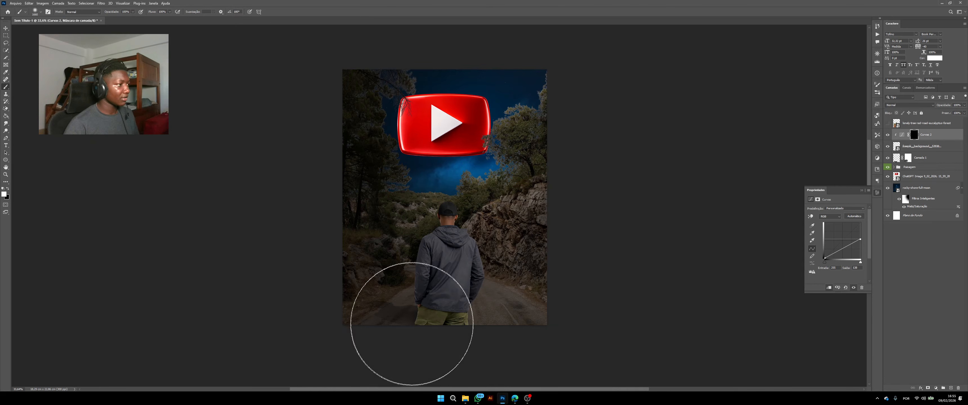
pyautogui.moveTo(404, 314)
pyautogui.mouseDown()
pyautogui.moveTo(408, 326)
pyautogui.moveTo(386, 279)
pyautogui.moveTo(367, 321)
pyautogui.mouseUp()
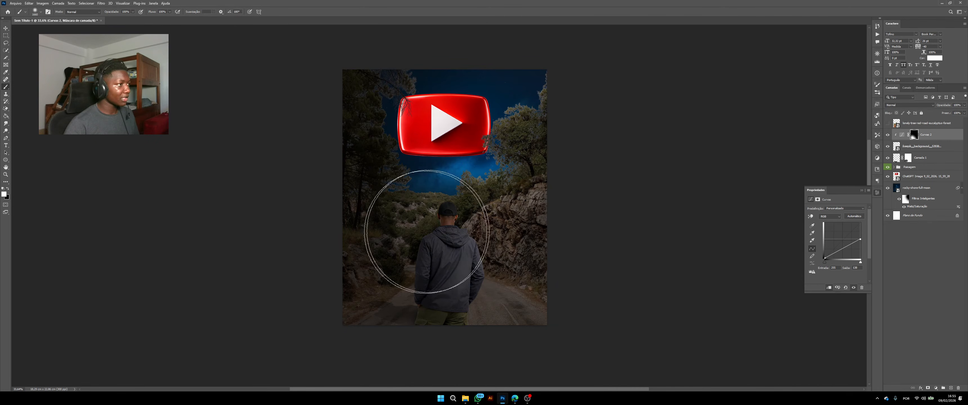
# Step: Refine the Curves mask with a smaller soft brush around the man's body to blend his shading
pyautogui.scroll(1, 453, 203)
pyautogui.scroll(3, 454, 203)
pyautogui.keyDown('alt'); pyautogui.rightClick(443, 162); pyautogui.keyUp('alt')
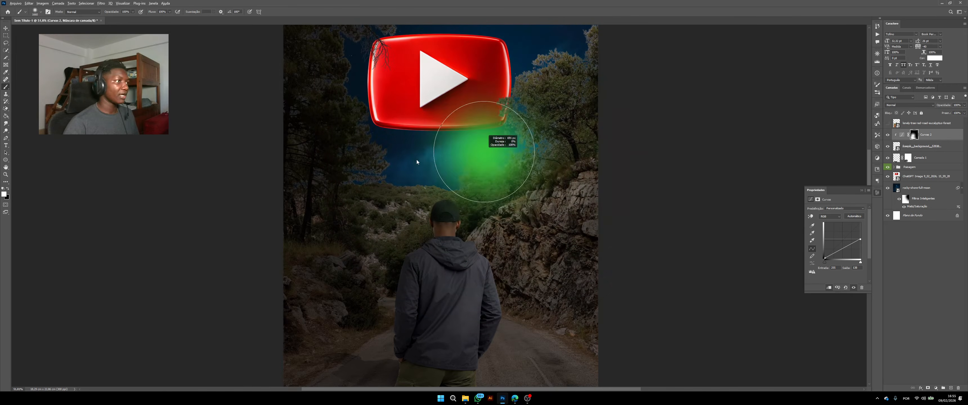
pyautogui.scroll(-5, 470, 218)
pyautogui.scroll(5, 443, 222)
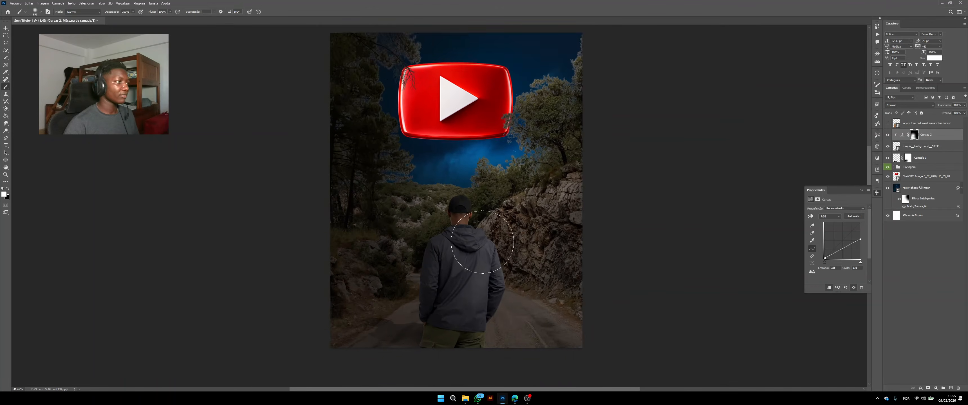
pyautogui.scroll(-6, 432, 263)
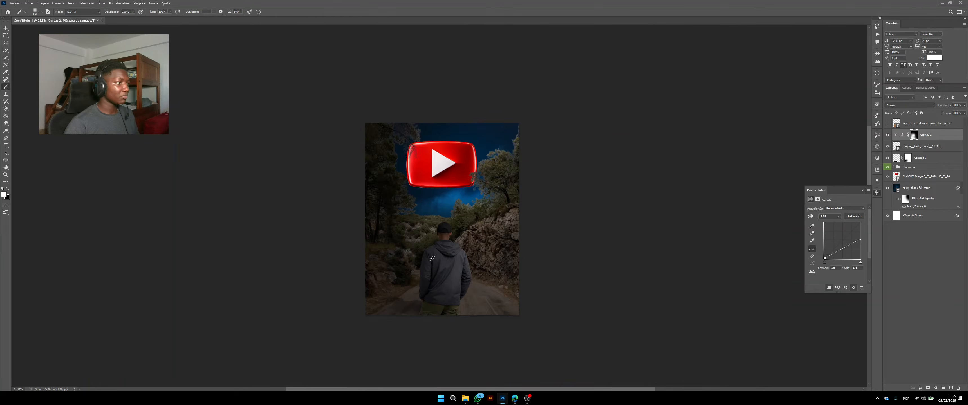
pyautogui.scroll(3, 435, 269)
pyautogui.scroll(2, 460, 236)
pyautogui.keyDown('alt'); pyautogui.rightClick(474, 226); pyautogui.keyUp('alt')
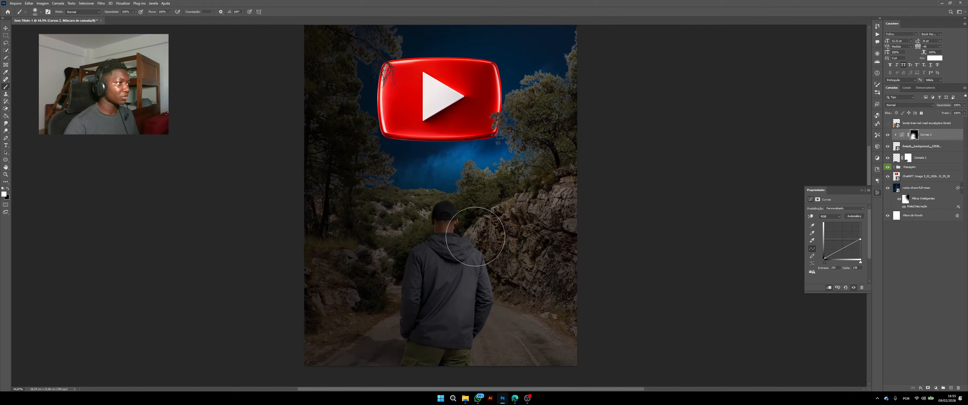
pyautogui.press('x')
pyautogui.scroll(-4, 479, 234)
pyautogui.scroll(3, 428, 230)
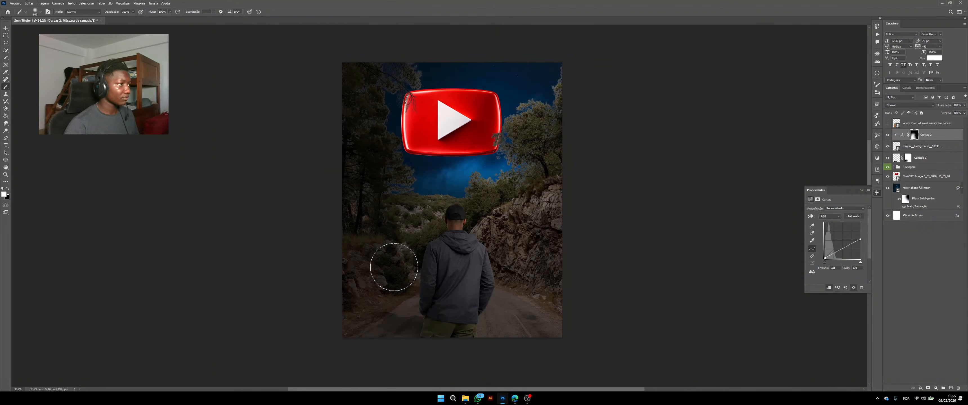
pyautogui.scroll(-2, 394, 267)
pyautogui.scroll(3, 436, 323)
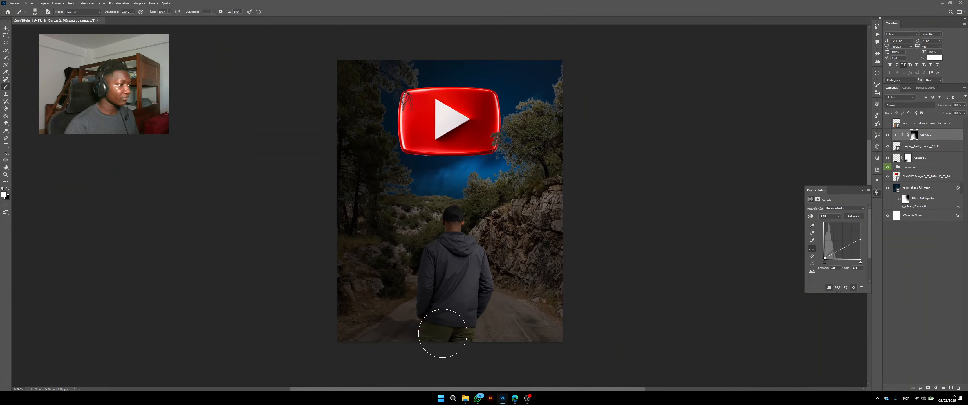
pyautogui.scroll(-2, 461, 326)
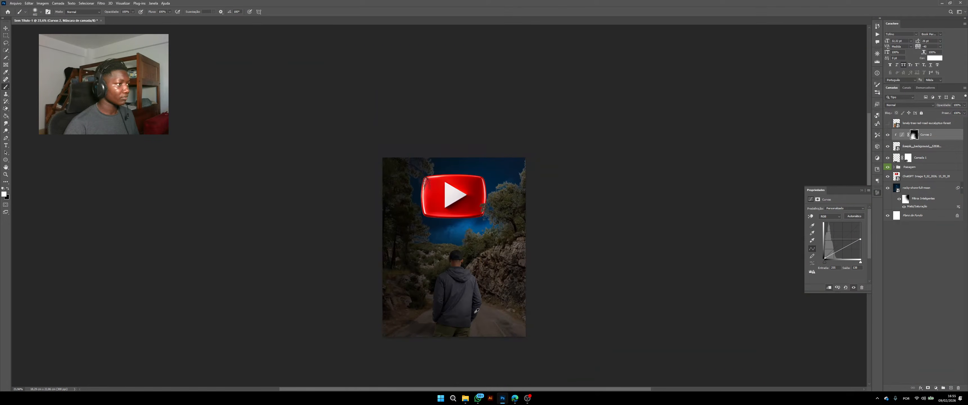
pyautogui.scroll(3, 477, 311)
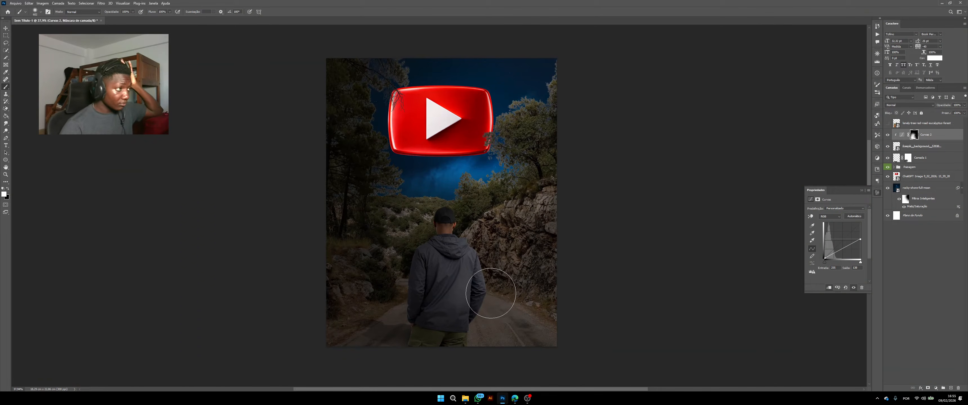
pyautogui.scroll(-2, 485, 293)
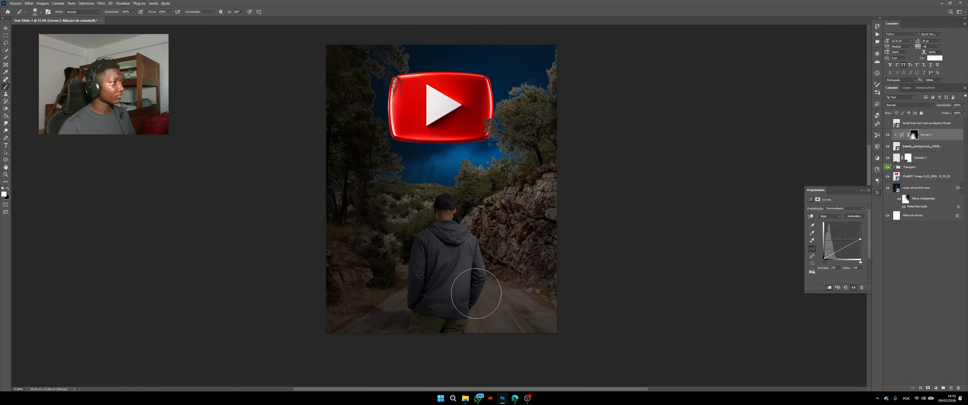
pyautogui.press('super')
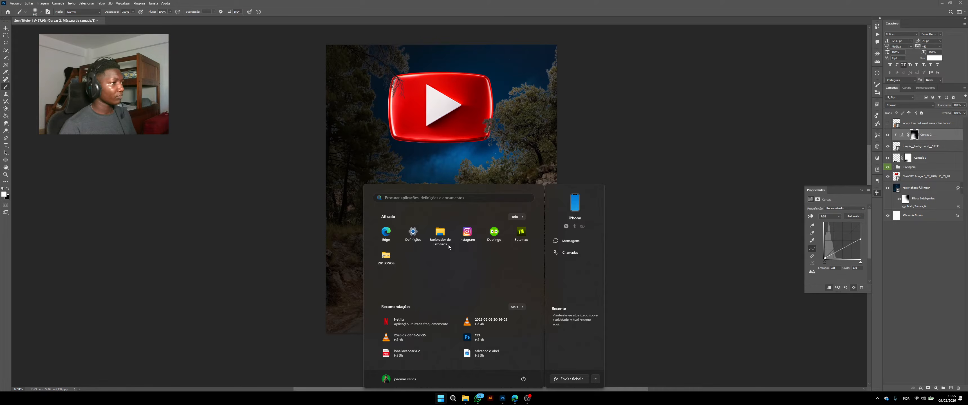
pyautogui.press('super')
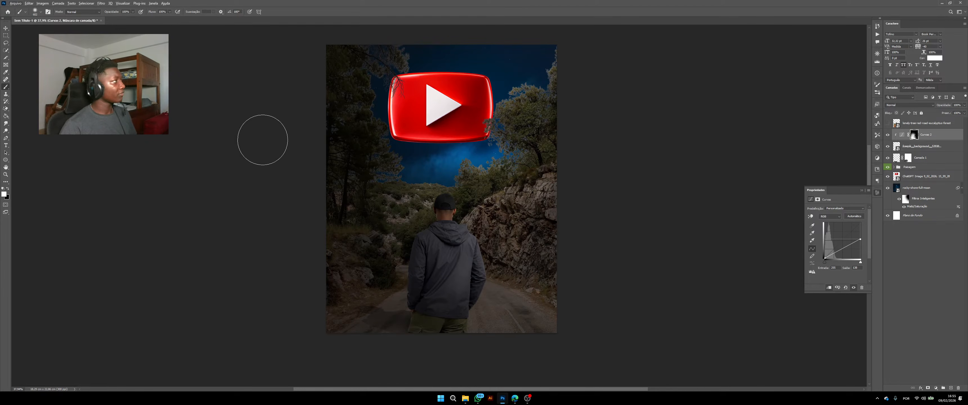
# Step: Select the red play button image in the sky and hide its layer
pyautogui.press('v')
pyautogui.scroll(-5, 442, 244)
pyautogui.scroll(4, 441, 245)
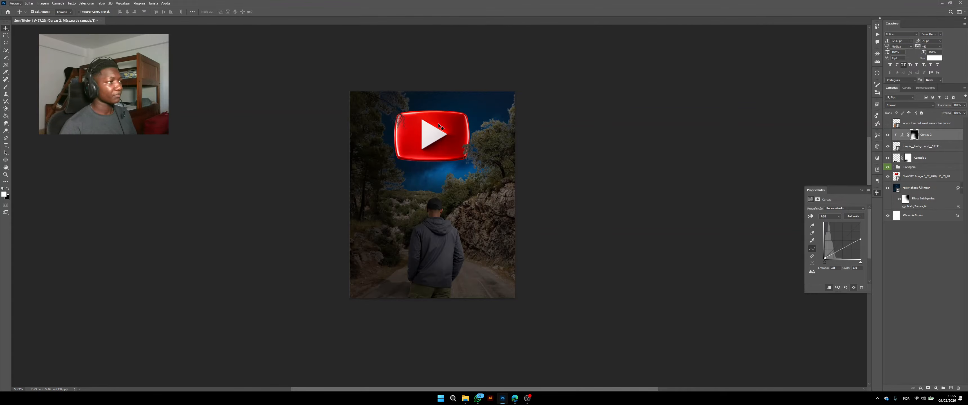
pyautogui.moveTo(439, 126); pyautogui.dragTo(440, 128)
pyautogui.click(888, 177)
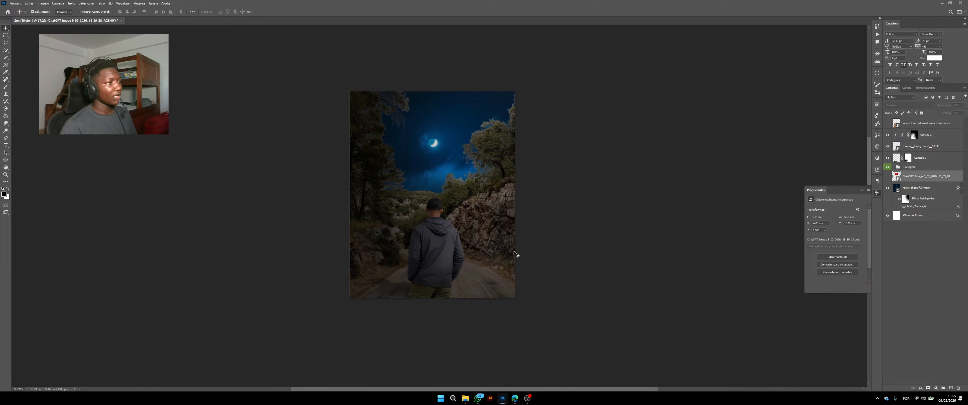
pyautogui.scroll(-1, 447, 227)
pyautogui.scroll(3, 442, 233)
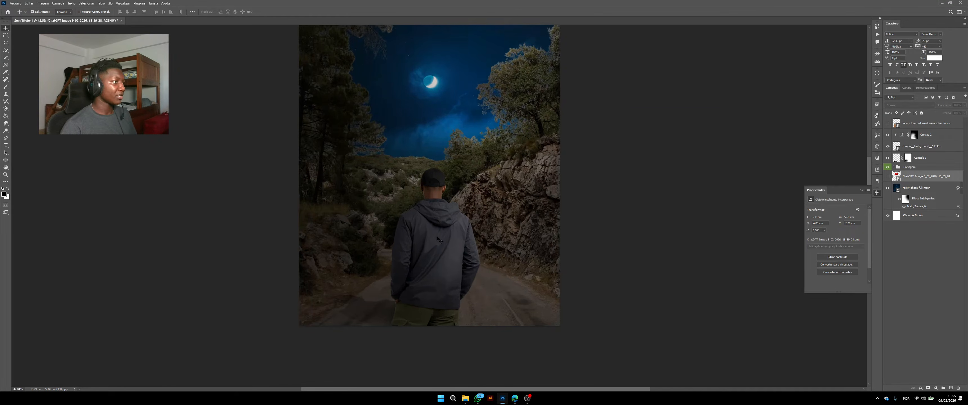
# Step: Open the Camera Raw filter on the man's layer and raise Clarity and Dehaze
pyautogui.click(915, 134)
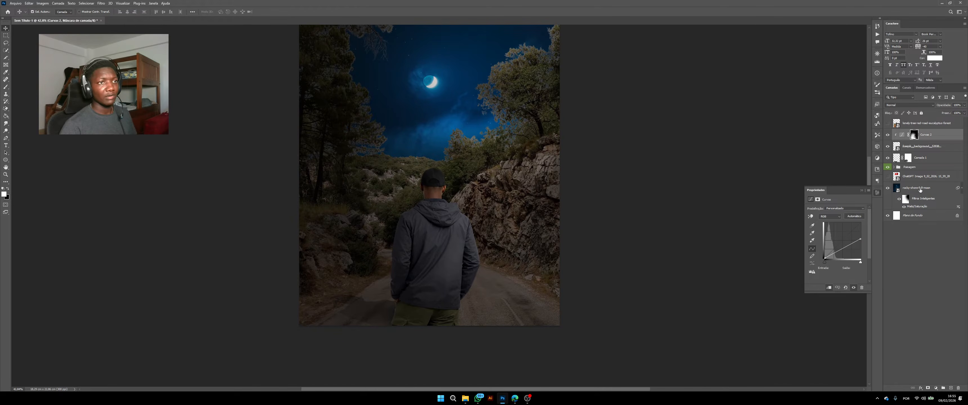
pyautogui.click(923, 124)
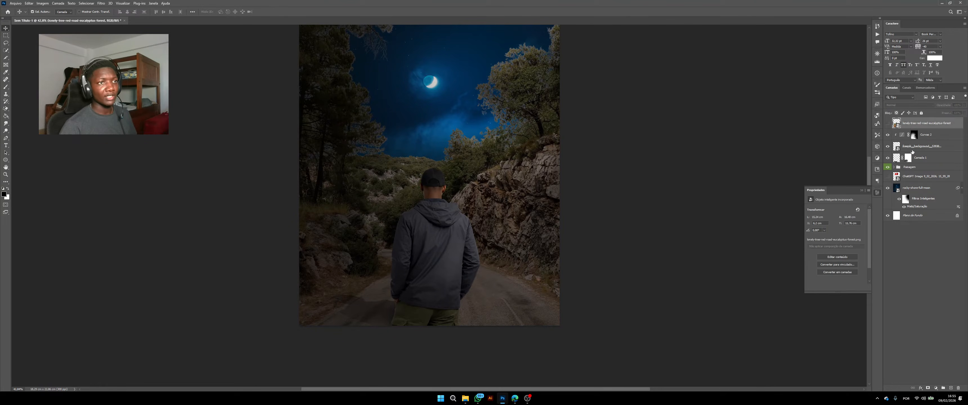
pyautogui.click(896, 147)
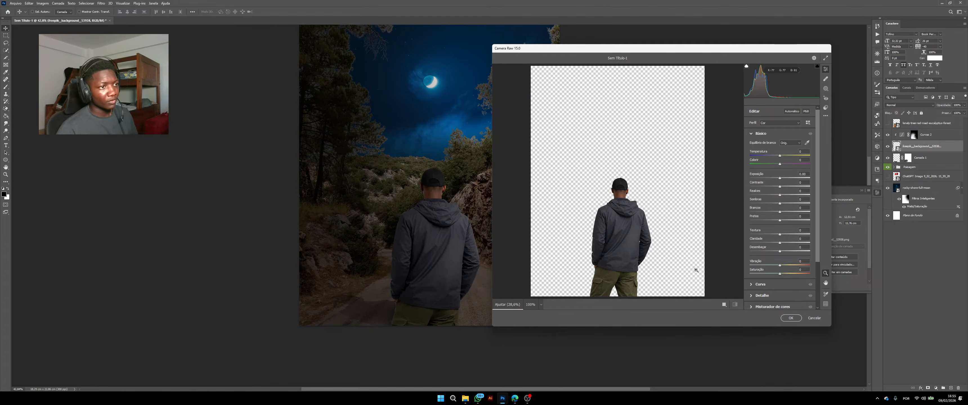
pyautogui.click(636, 225)
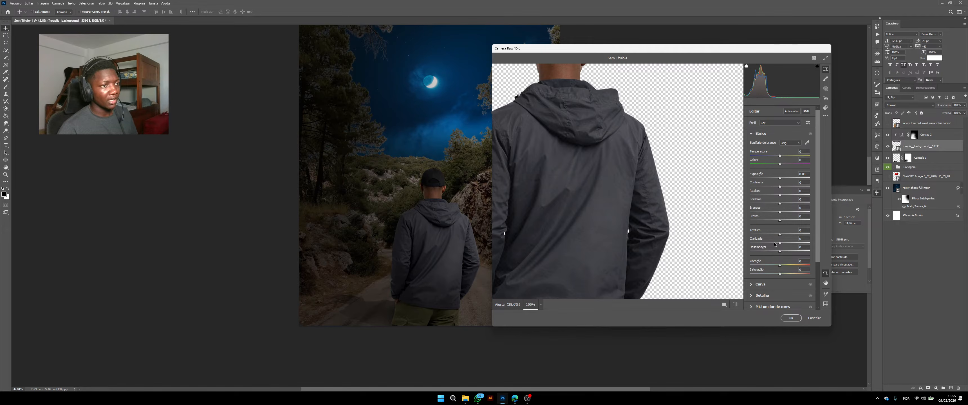
pyautogui.moveTo(788, 245); pyautogui.dragTo(785, 252)
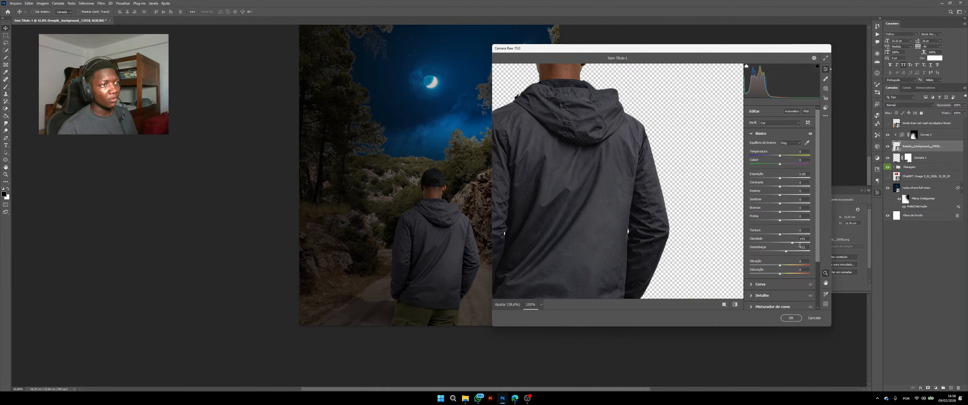
# Step: Shift the man's tint toward green, add some sharpening in the Detail settings, and apply the Camera Raw filter
pyautogui.scroll(2, 575, 165)
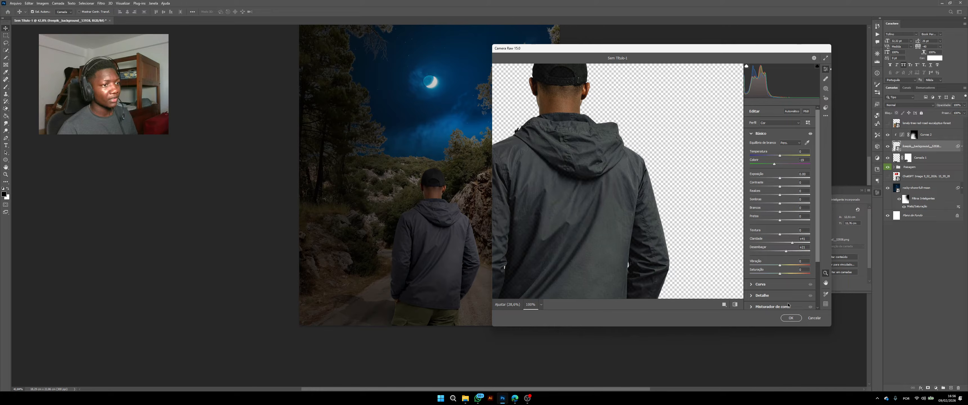
pyautogui.scroll(-2, 778, 274)
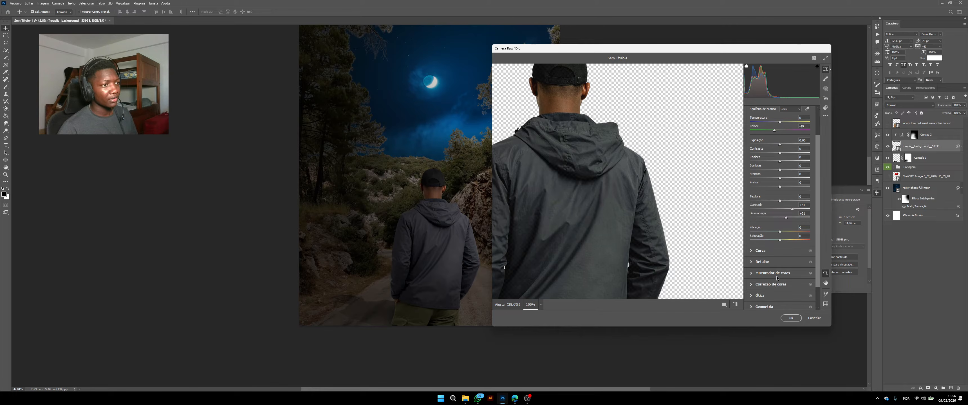
pyautogui.click(750, 263)
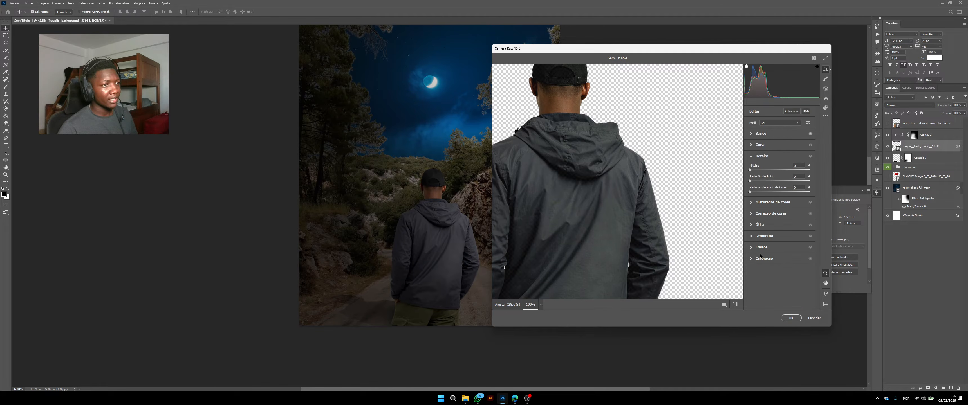
pyautogui.click(756, 170)
pyautogui.click(791, 318)
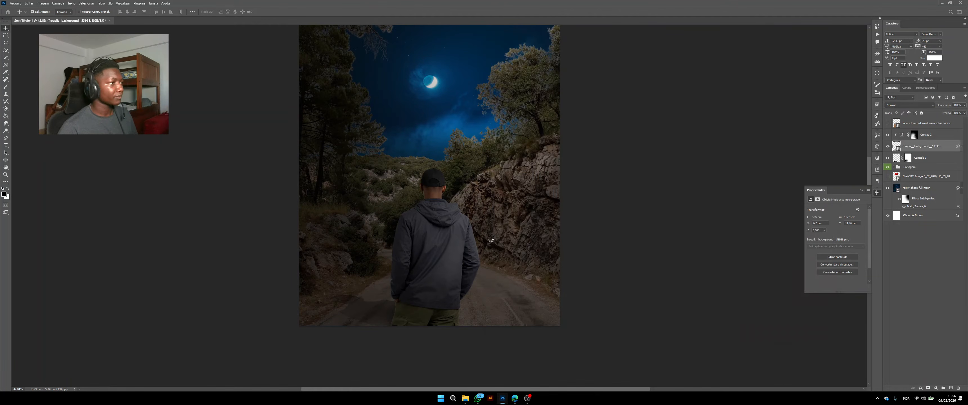
pyautogui.scroll(-2, 465, 247)
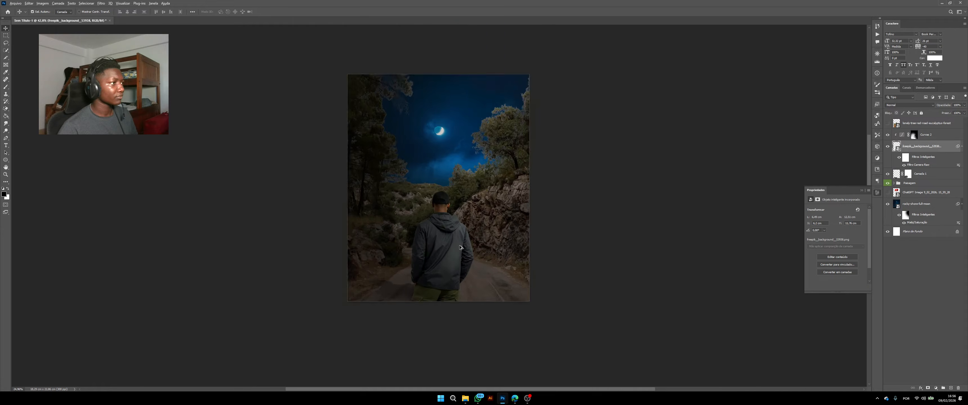
pyautogui.scroll(1, 504, 243)
pyautogui.scroll(-1, 502, 238)
pyautogui.scroll(1, 501, 239)
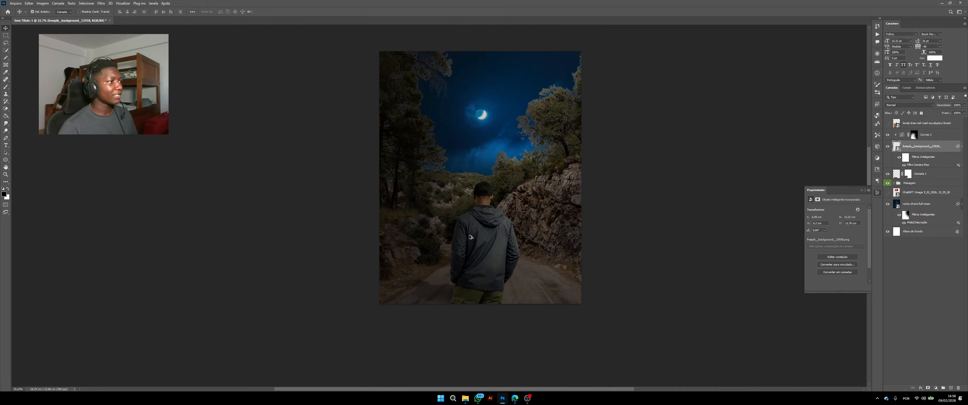
pyautogui.scroll(-1, 539, 201)
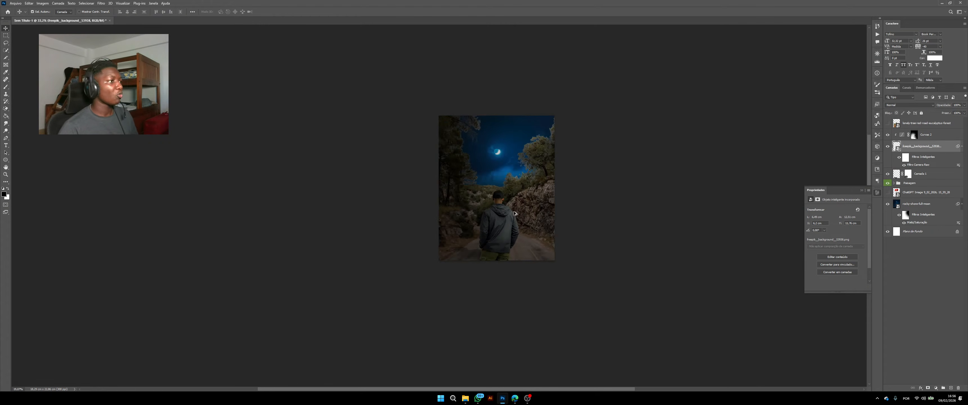
# Step: Apply a Camera Raw filter to the rocky road landscape layer, shifting the tint toward green and raising Clarity, Dehaze and sharpening
pyautogui.scroll(1, 539, 207)
pyautogui.click(564, 201)
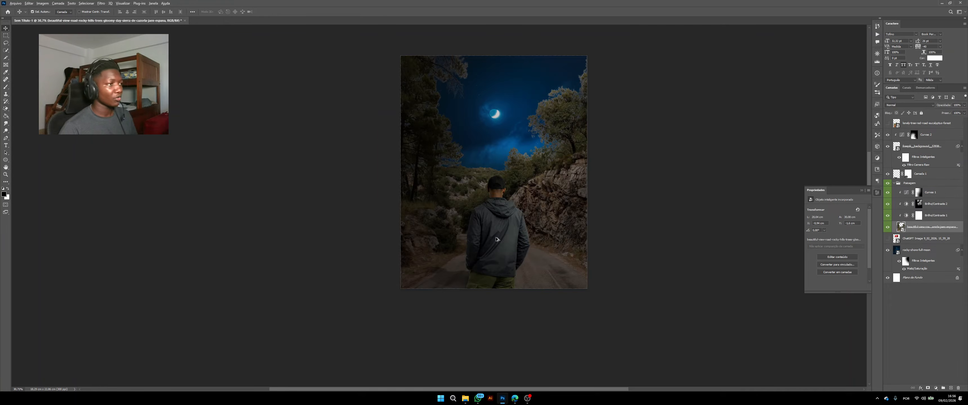
pyautogui.scroll(1, 496, 239)
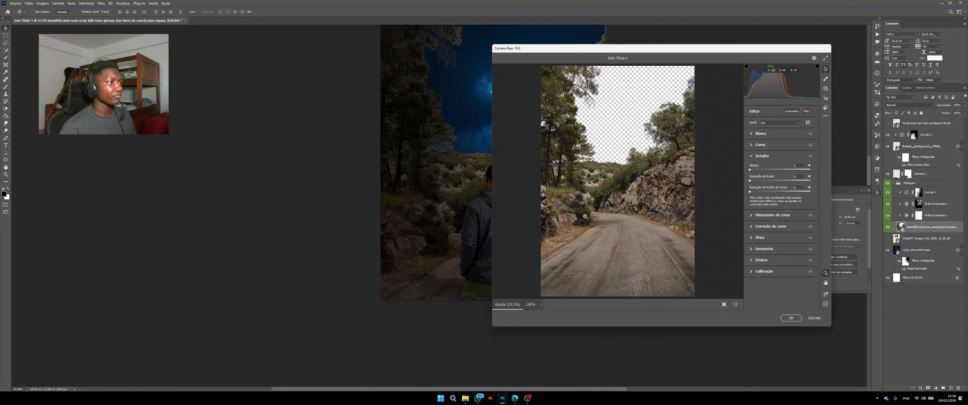
pyautogui.click(751, 134)
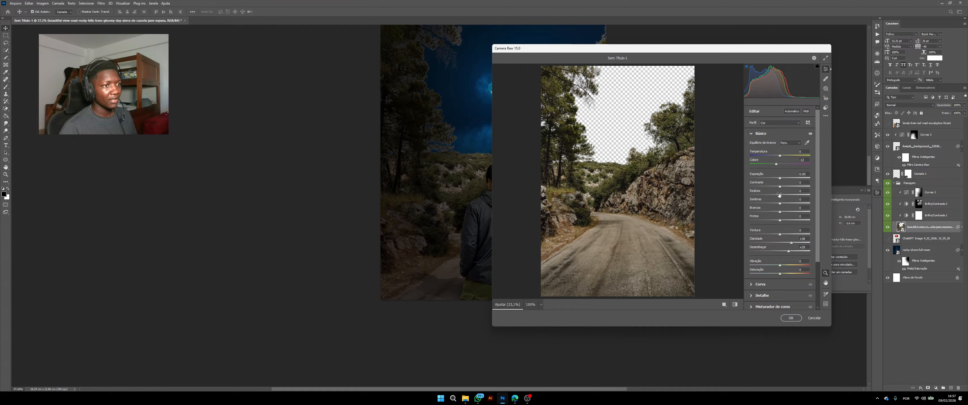
pyautogui.click(751, 296)
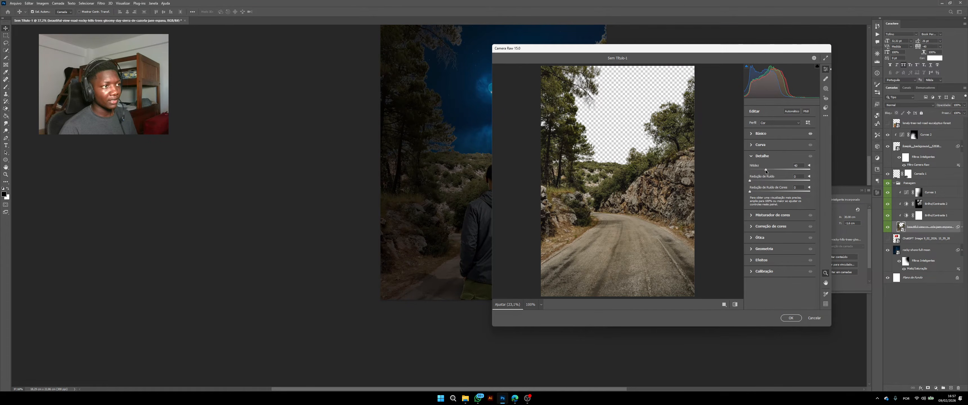
pyautogui.click(797, 317)
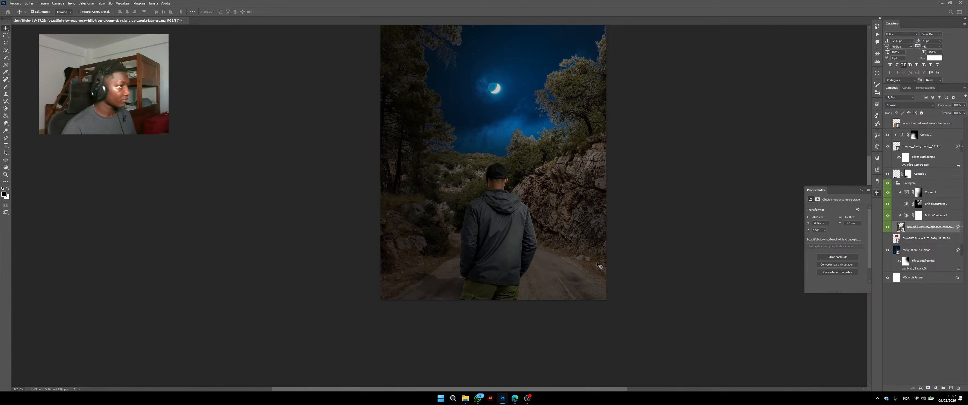
# Step: Examine the whole composite to compare the filtered landscape with the man and the night sky
pyautogui.scroll(-3, 532, 234)
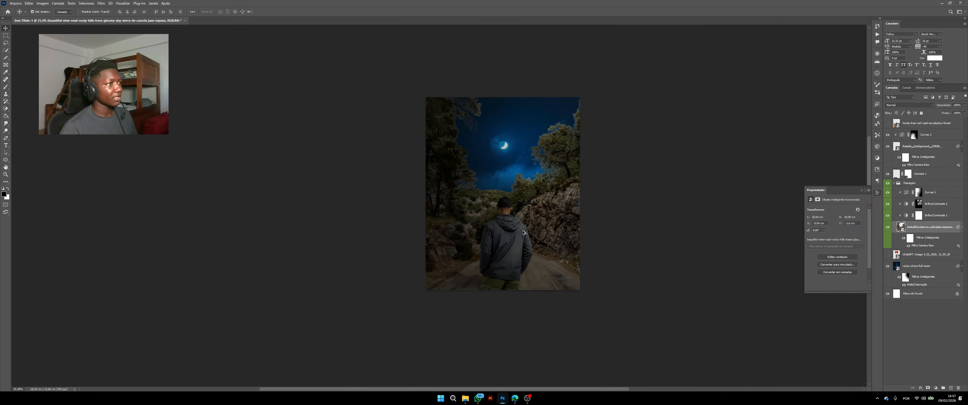
pyautogui.scroll(1, 523, 239)
pyautogui.scroll(-1, 518, 227)
pyautogui.scroll(3, 522, 237)
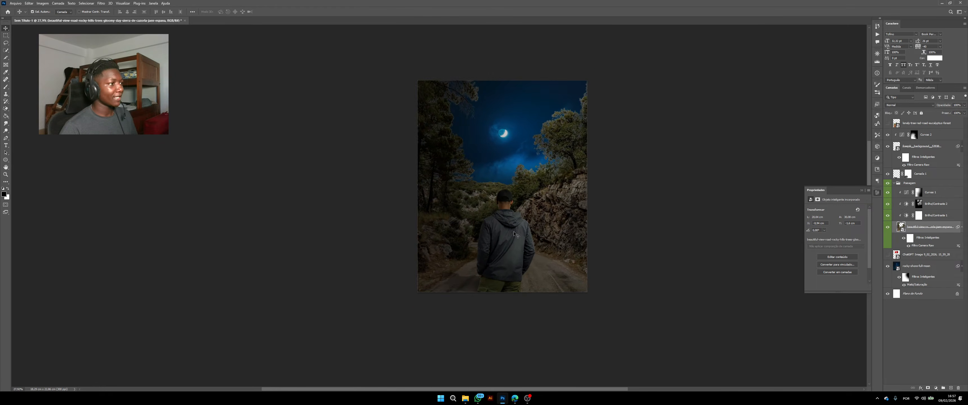
pyautogui.scroll(-1, 530, 246)
pyautogui.hscroll(2, 530, 246)
pyautogui.scroll(1, 529, 246)
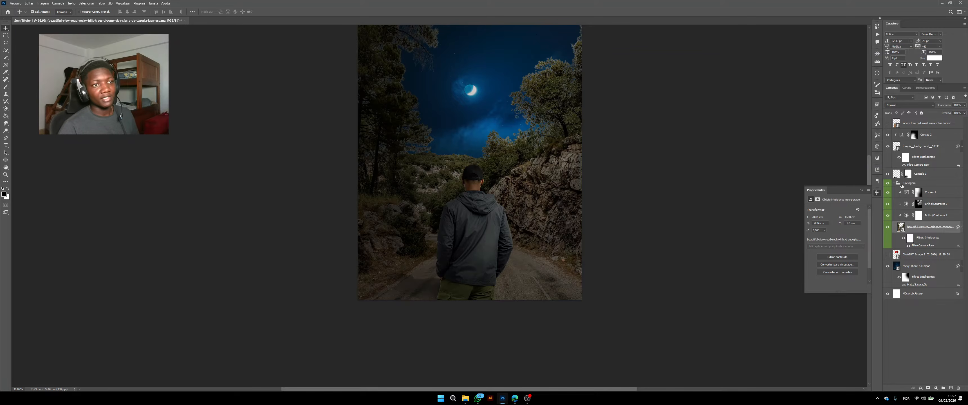
# Step: Collapse the landscape group, then group the man's layer with its Curves and shadow layers and name the group Modelo
pyautogui.click(894, 183)
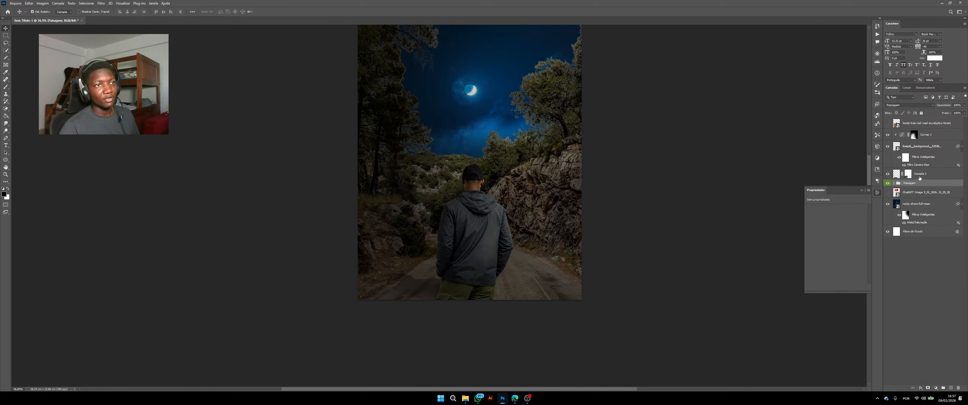
pyautogui.click(920, 176)
pyautogui.keyDown('shift'); pyautogui.click(932, 137); pyautogui.keyUp('shift')
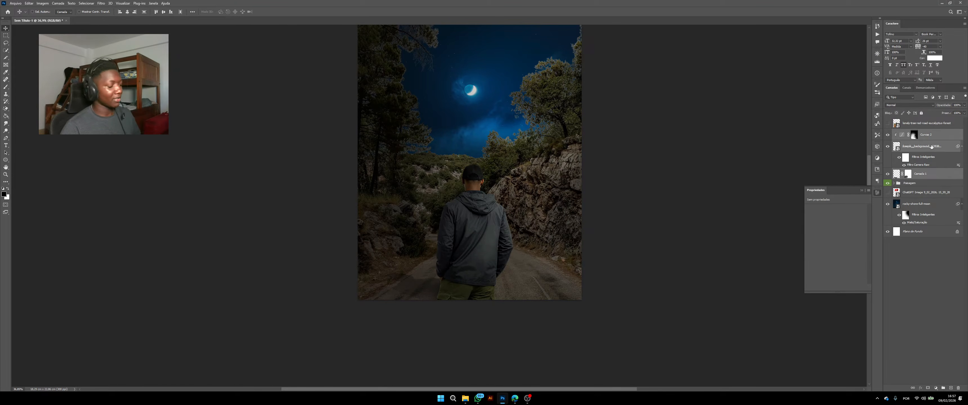
pyautogui.hotkey('ctrl', 'g')
pyautogui.doubleClick(911, 133)
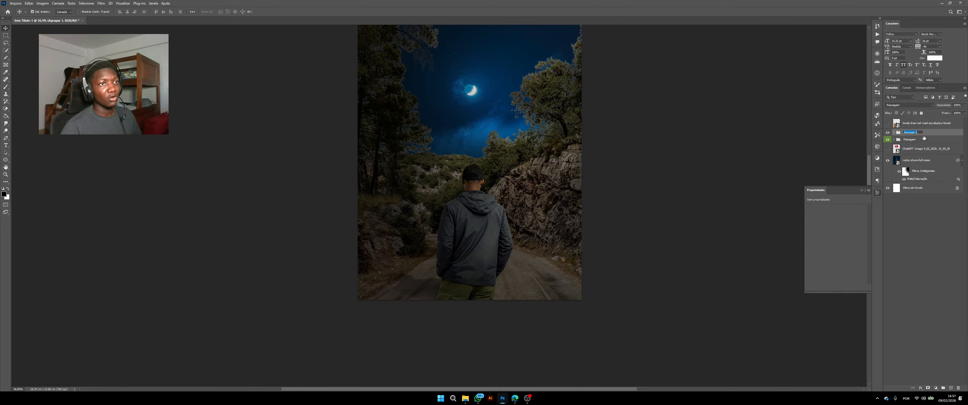
pyautogui.write('Mod')
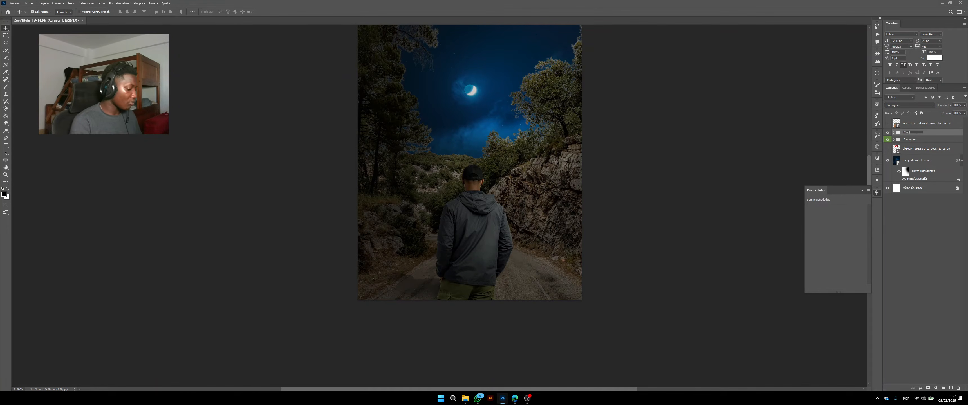
pyautogui.write('elo')
pyautogui.press('Return')
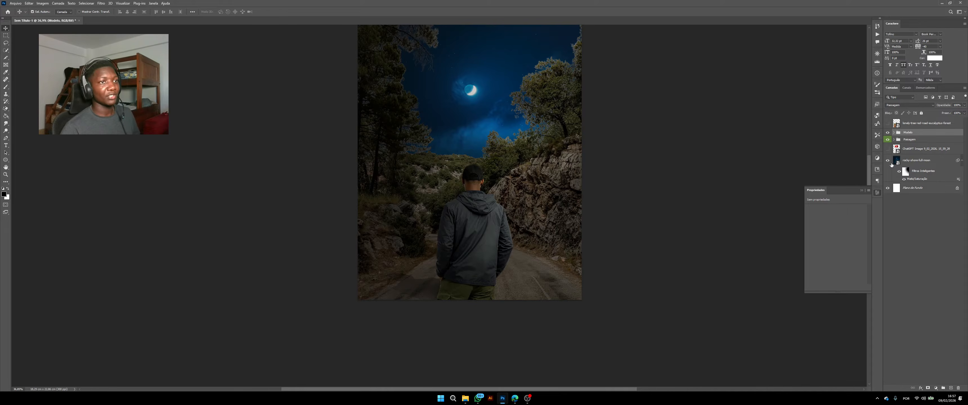
# Step: Collapse the moonlit sky layer's smart filters and delete the unused dirt road layer above the Modelo group
pyautogui.click(961, 161)
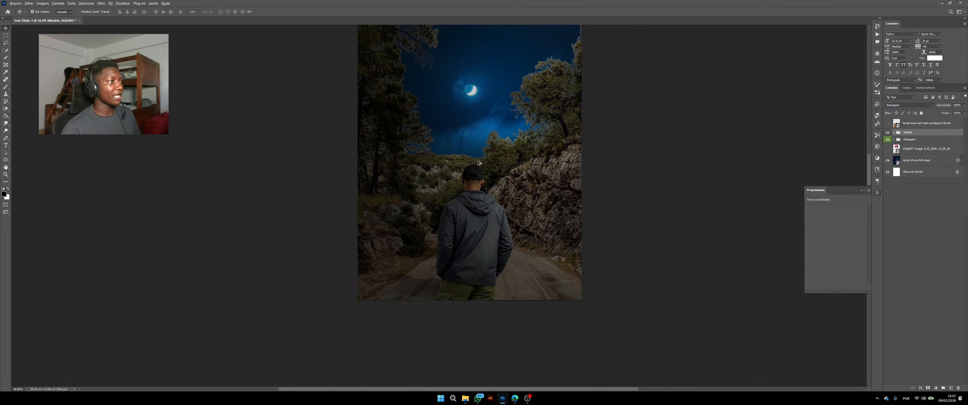
pyautogui.scroll(-2, 479, 162)
pyautogui.scroll(2, 485, 157)
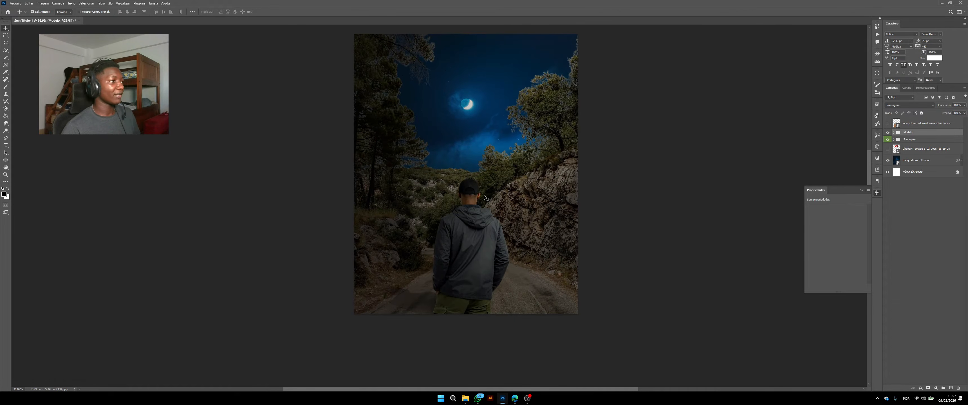
pyautogui.scroll(1, 502, 211)
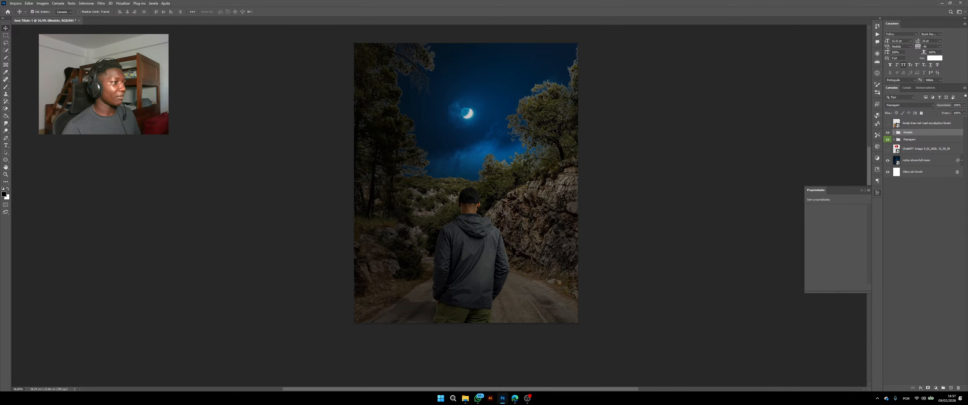
pyautogui.scroll(1, 502, 211)
pyautogui.scroll(-1, 503, 212)
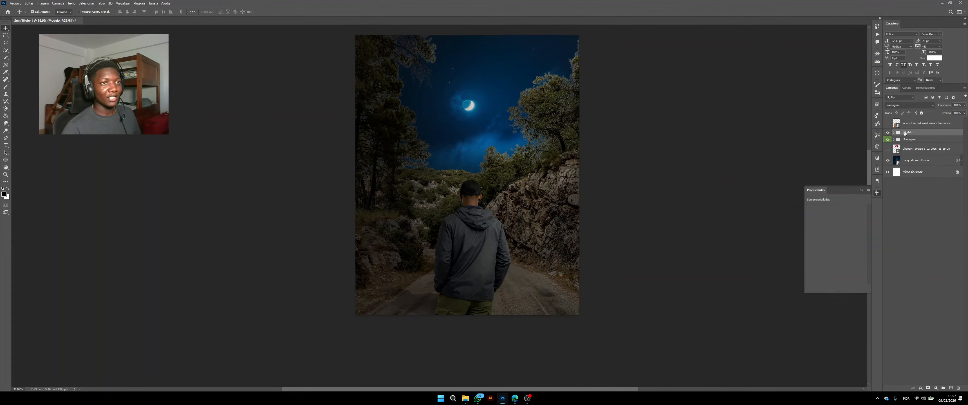
pyautogui.click(888, 123)
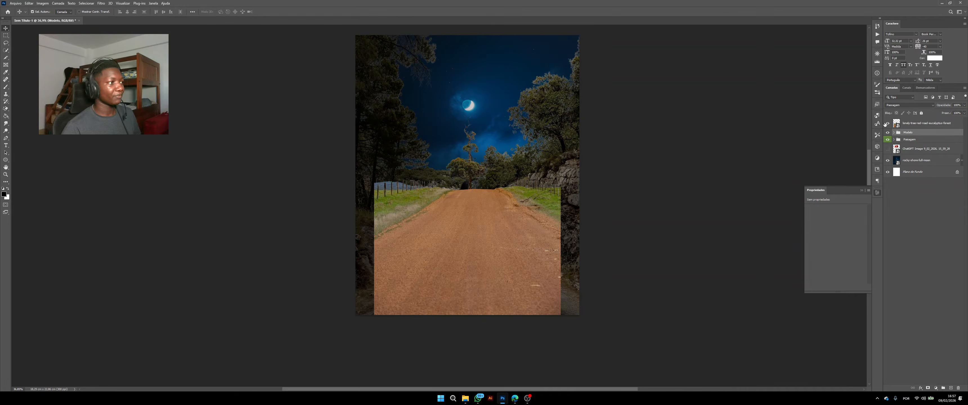
pyautogui.click(928, 124)
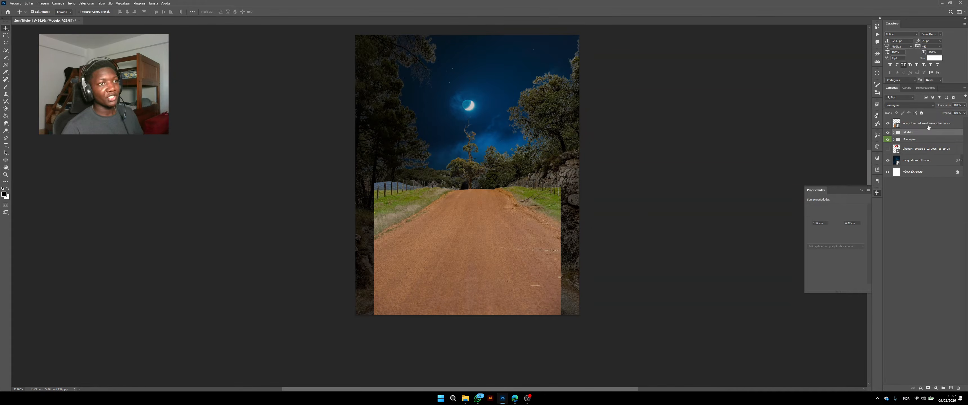
pyautogui.click(959, 389)
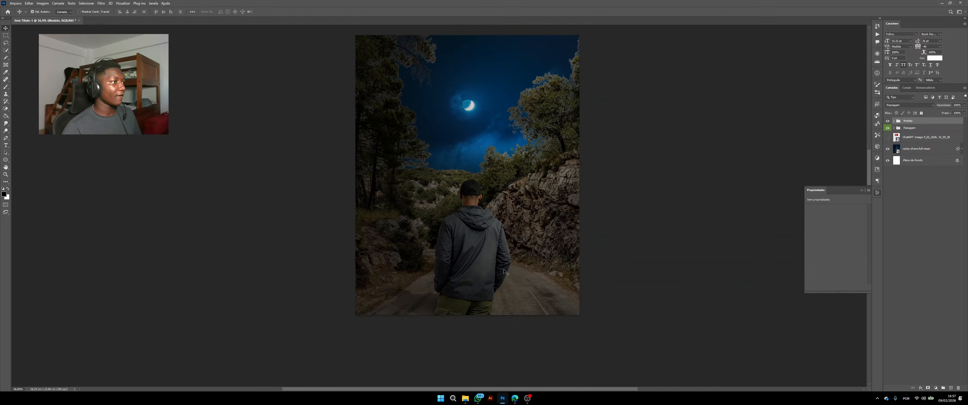
# Step: Examine the man's lower body and the road around him at several zoom levels
pyautogui.scroll(-2, 500, 279)
pyautogui.scroll(3, 500, 279)
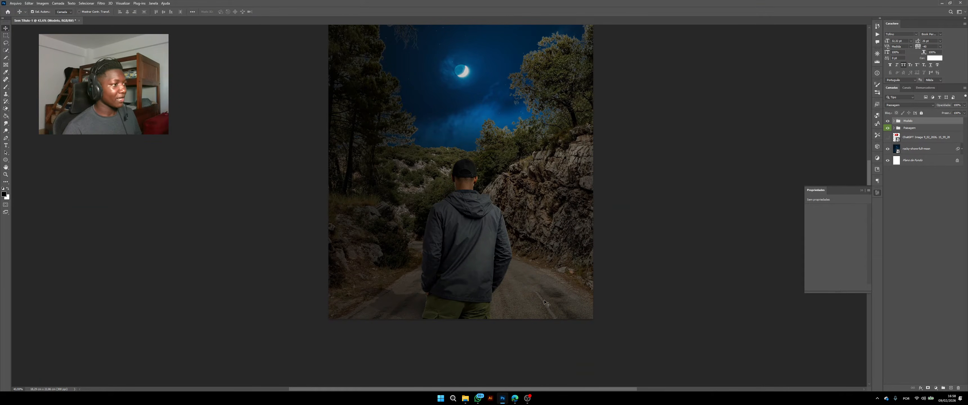
pyautogui.scroll(1, 508, 258)
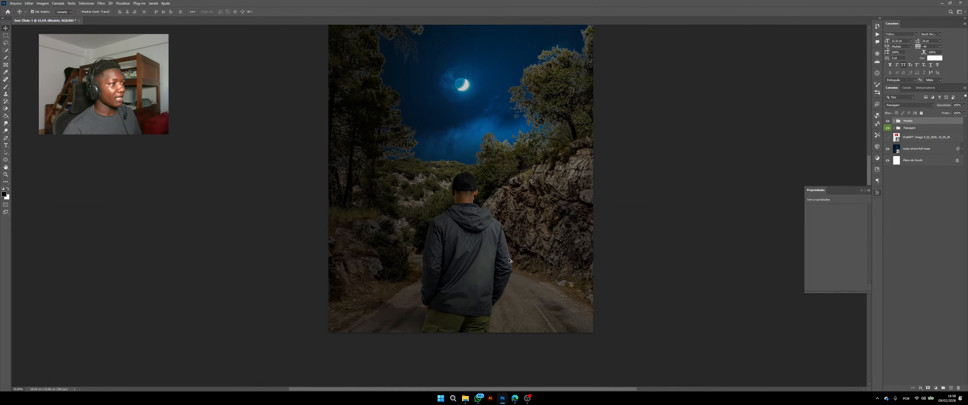
pyautogui.scroll(-5, 491, 258)
pyautogui.scroll(3, 491, 259)
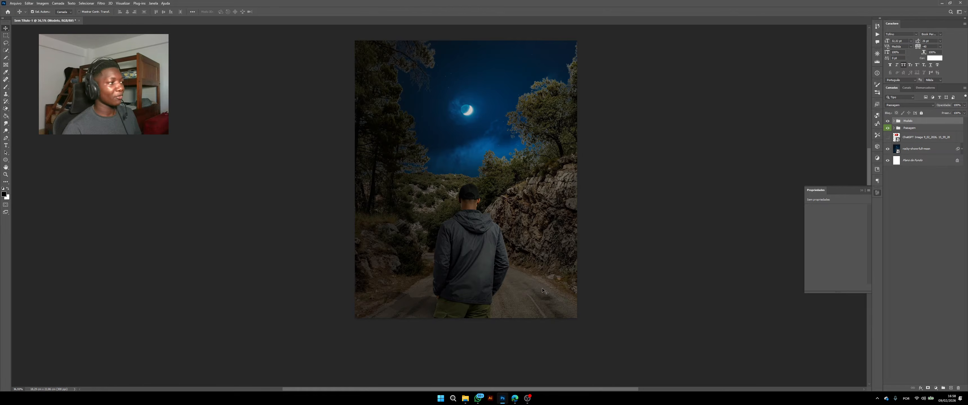
pyautogui.scroll(1, 479, 303)
pyautogui.scroll(1, 489, 305)
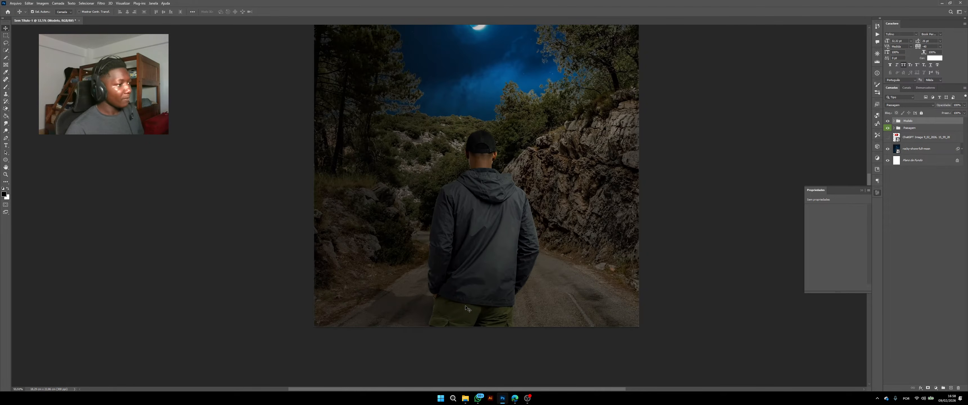
pyautogui.scroll(-1, 511, 310)
pyautogui.scroll(-1, 511, 311)
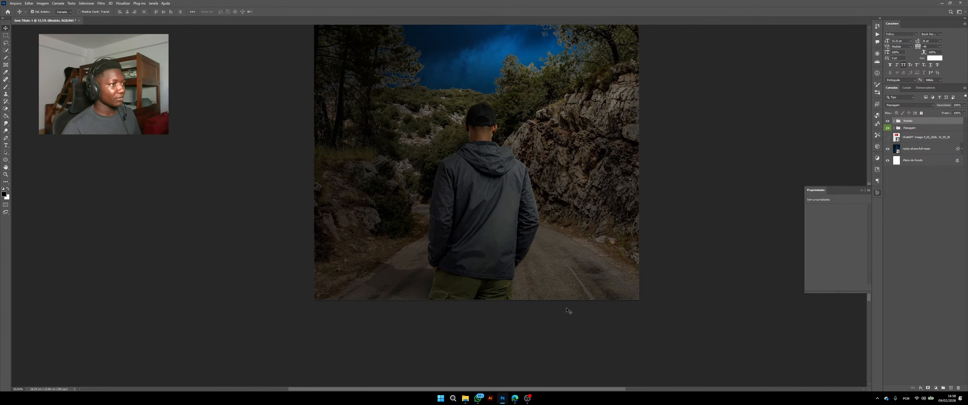
pyautogui.scroll(-2, 567, 311)
pyautogui.scroll(2, 575, 301)
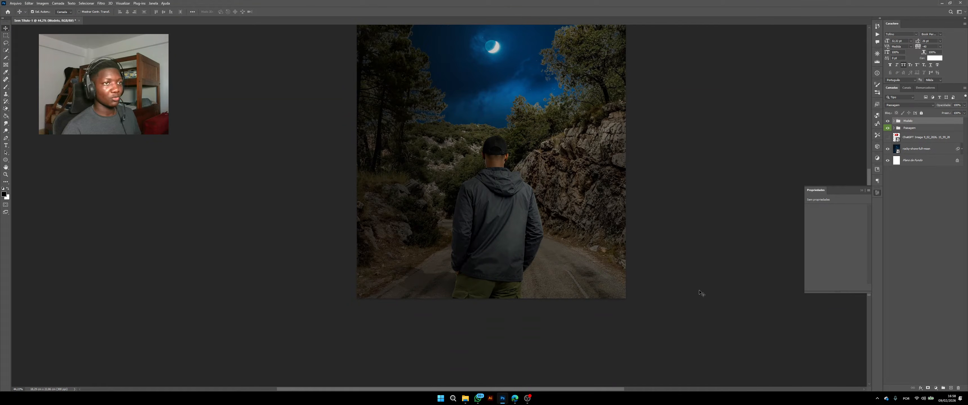
# Step: Create a new empty layer above the Modelo group and set up a very large soft round brush for it
pyautogui.click(952, 389)
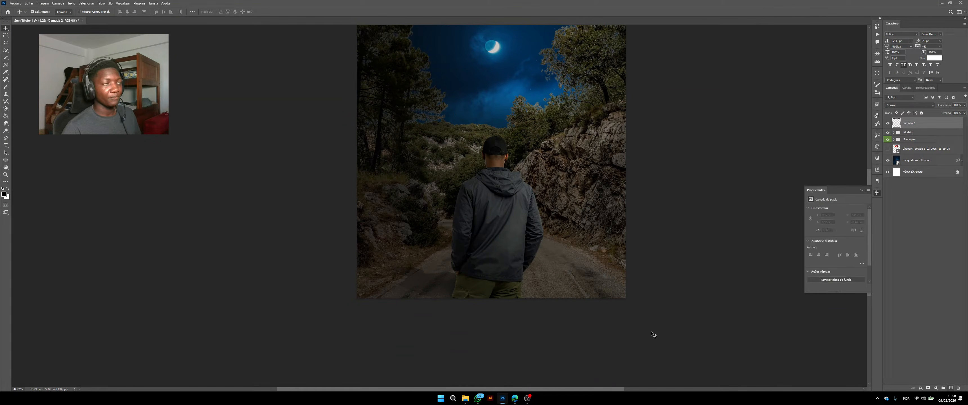
pyautogui.click(6, 87)
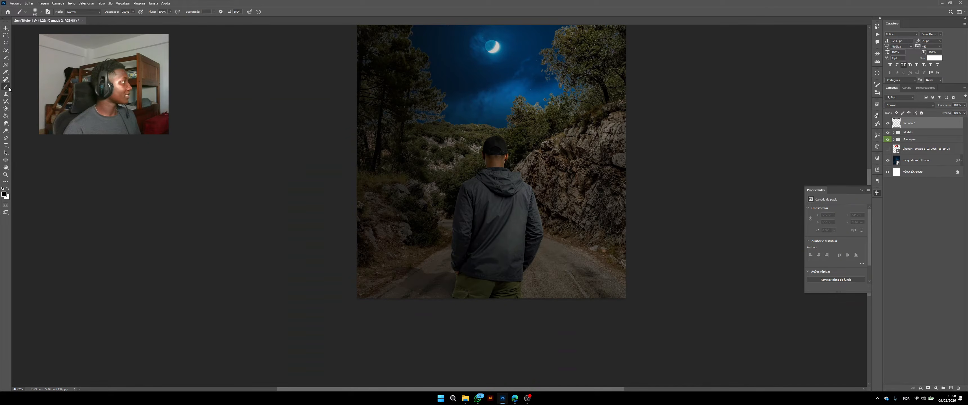
pyautogui.scroll(-2, 351, 166)
pyautogui.rightClick(486, 205)
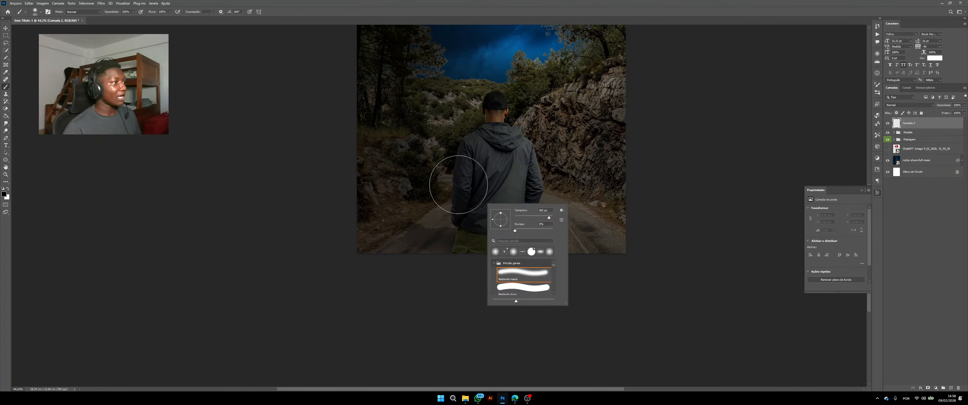
pyautogui.moveTo(442, 182); pyautogui.dragTo(509, 178)
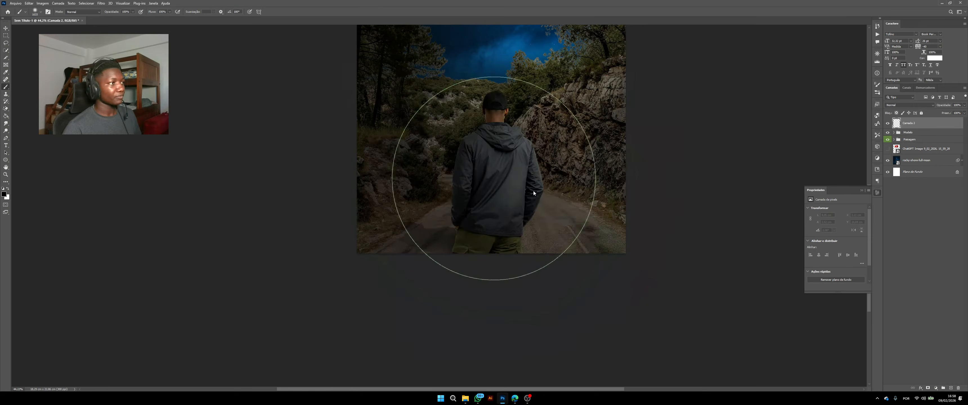
pyautogui.rightClick(538, 190)
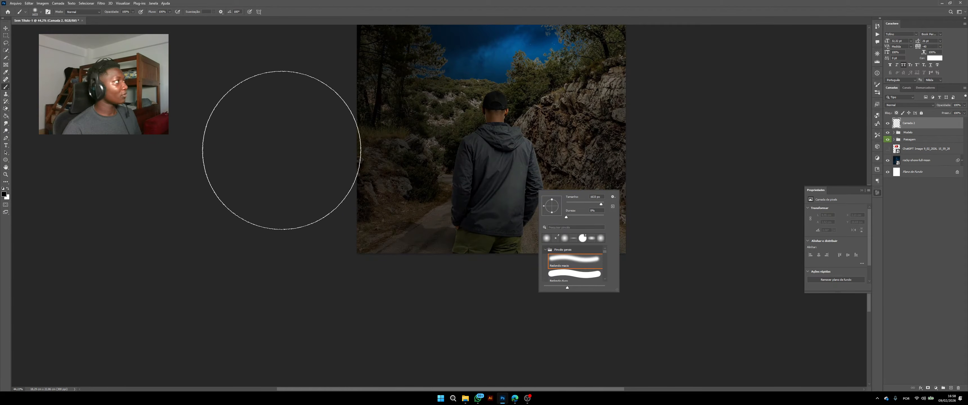
# Step: Paint soft black shading along the bottom and right edges of the composite, undoing one unwanted stroke
pyautogui.scroll(-2, 469, 203)
pyautogui.moveTo(480, 180)
pyautogui.mouseDown()
pyautogui.moveTo(506, 183)
pyautogui.moveTo(491, 175)
pyautogui.mouseUp()
pyautogui.moveTo(447, 205); pyautogui.dragTo(466, 207)
pyautogui.moveTo(386, 331); pyautogui.dragTo(418, 331)
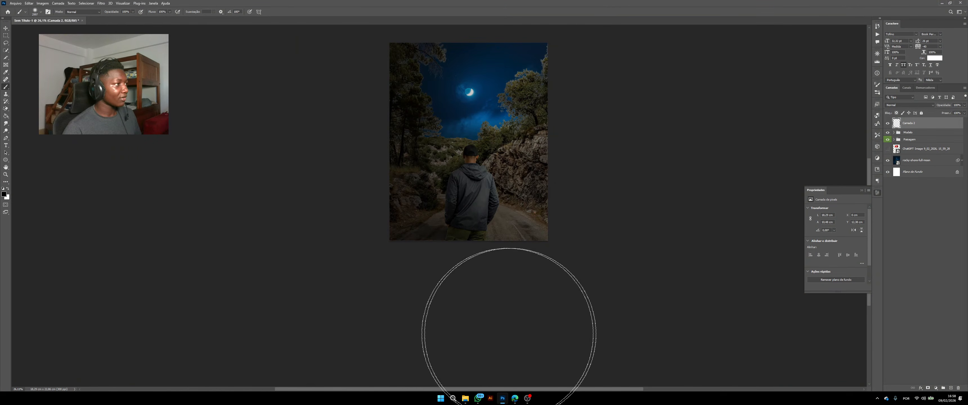
pyautogui.moveTo(552, 322)
pyautogui.mouseDown()
pyautogui.moveTo(534, 324)
pyautogui.moveTo(605, 337)
pyautogui.moveTo(612, 221)
pyautogui.moveTo(627, 256)
pyautogui.moveTo(650, 250)
pyautogui.mouseUp()
pyautogui.hotkey('ctrl', 'z')
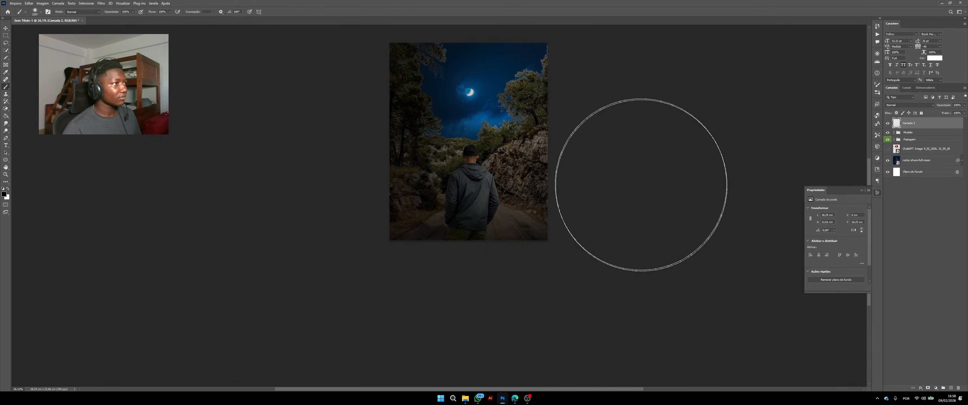
pyautogui.moveTo(642, 173); pyautogui.dragTo(635, 156)
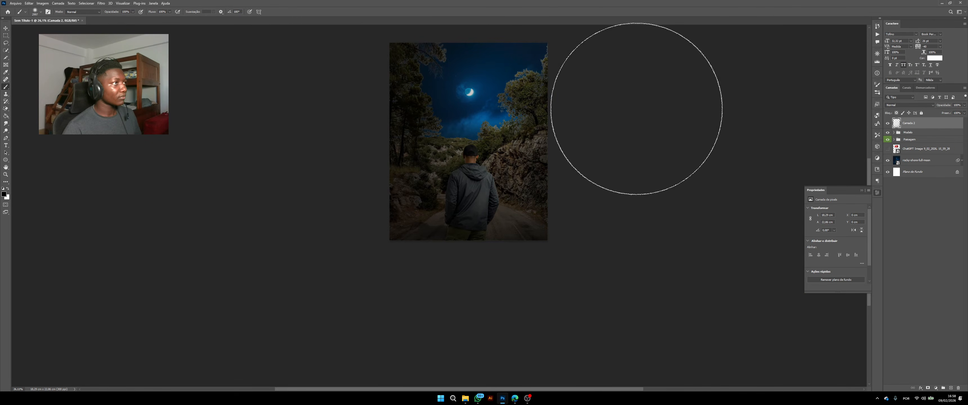
pyautogui.scroll(3, 454, 129)
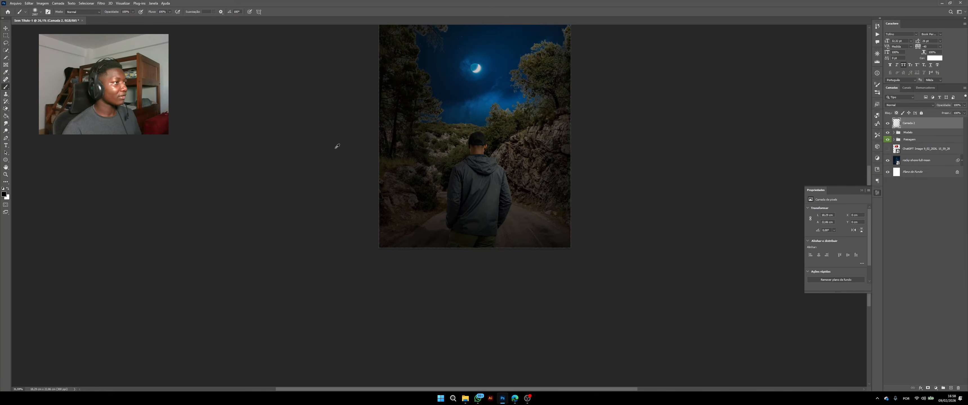
# Step: Examine the whole composite at several zoom levels to judge the edge shading and the sky's colour
pyautogui.scroll(-1, 460, 183)
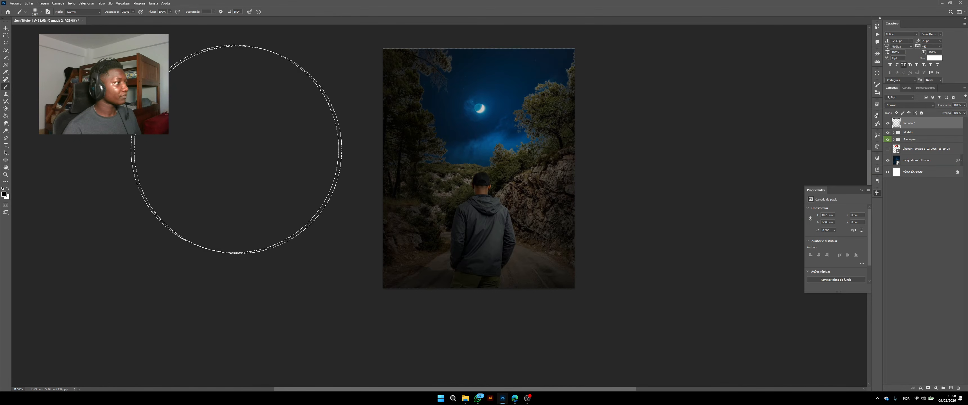
pyautogui.scroll(-1, 419, 236)
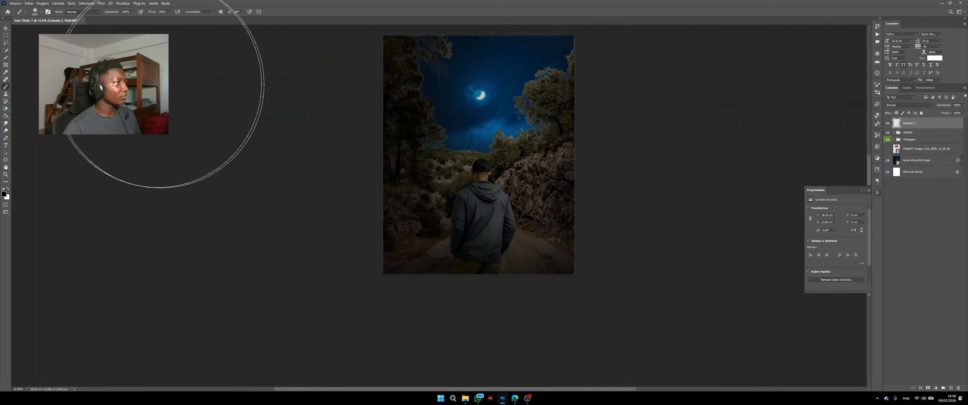
pyautogui.click(6, 28)
pyautogui.scroll(-2, 446, 164)
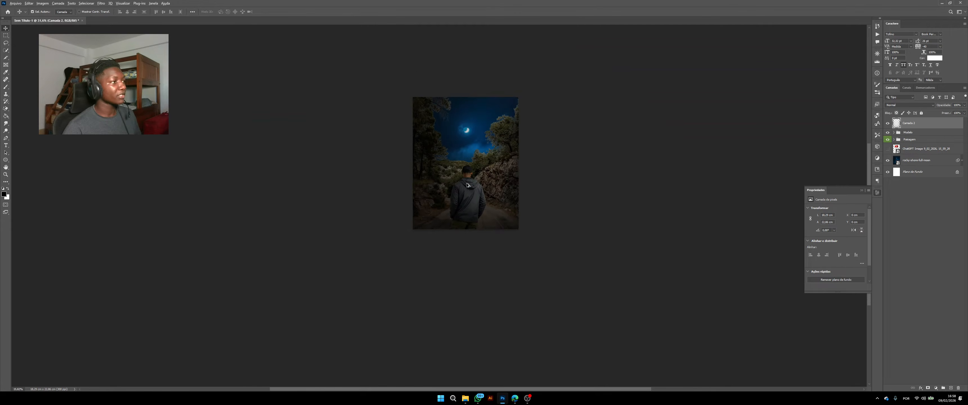
pyautogui.scroll(5, 455, 169)
pyautogui.scroll(3, 464, 177)
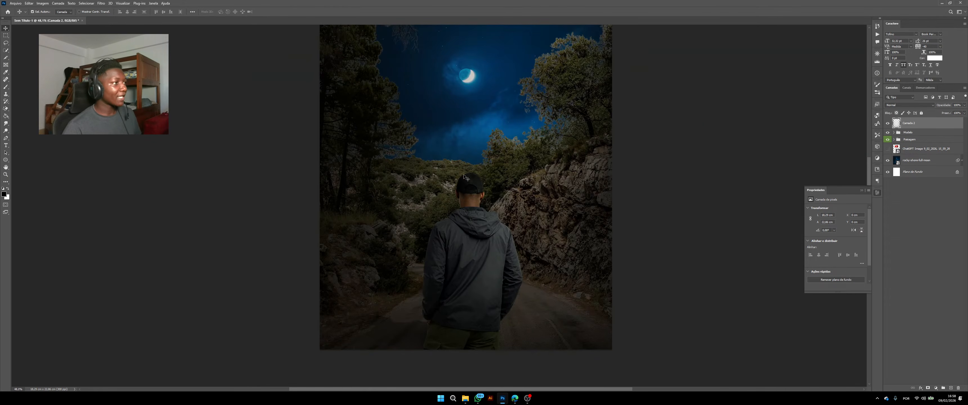
pyautogui.scroll(-1, 465, 177)
pyautogui.scroll(1, 465, 177)
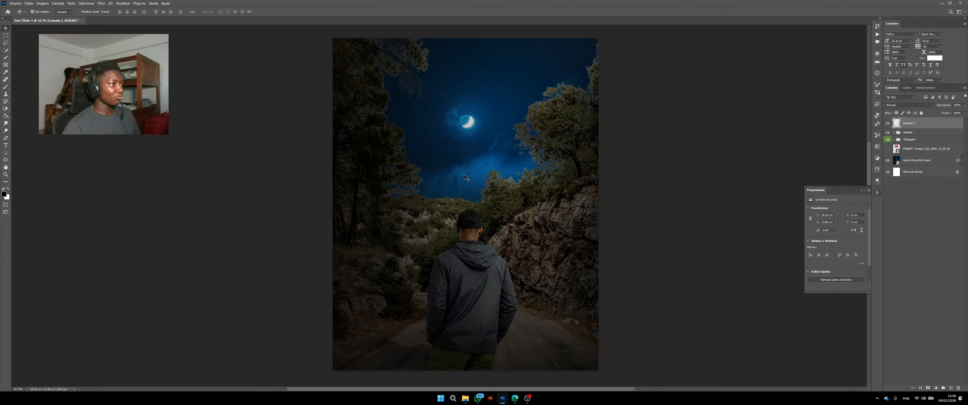
pyautogui.scroll(-2, 465, 178)
pyautogui.scroll(1, 466, 182)
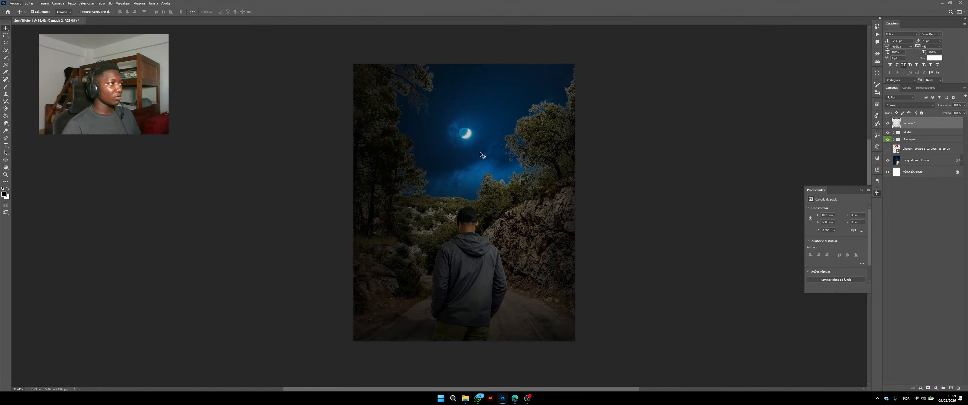
pyautogui.scroll(-1, 480, 172)
pyautogui.scroll(1, 482, 183)
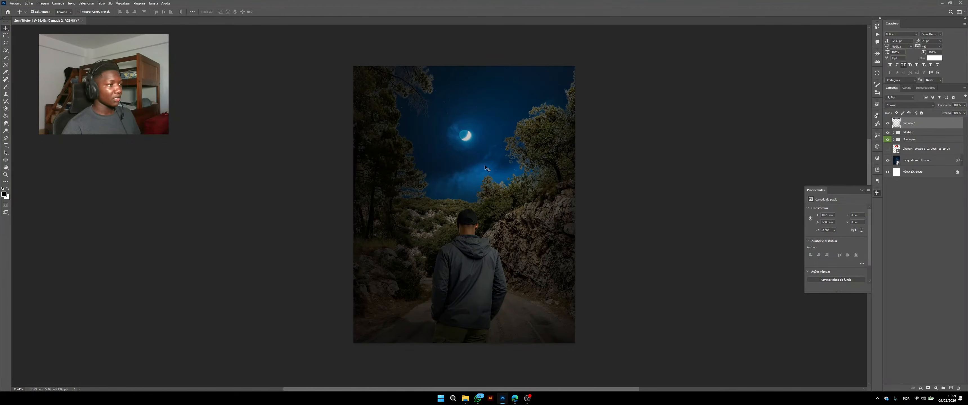
pyautogui.scroll(-2, 485, 168)
pyautogui.scroll(1, 484, 161)
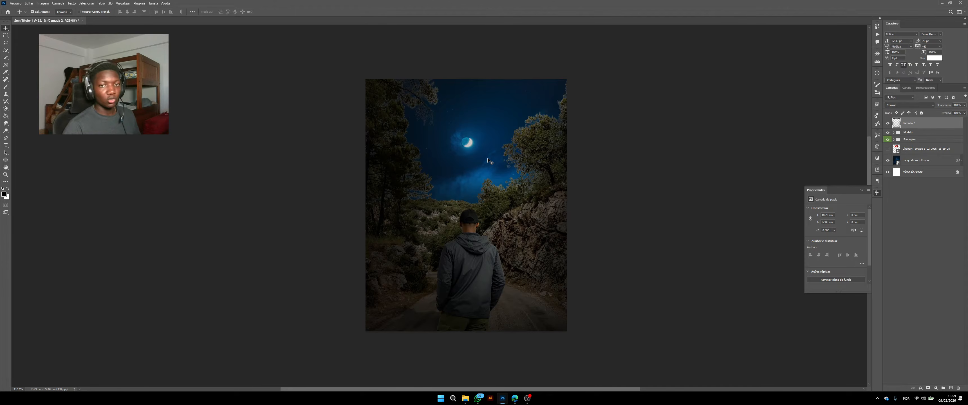
pyautogui.scroll(1, 488, 161)
pyautogui.scroll(1, 487, 164)
pyautogui.scroll(-1, 487, 165)
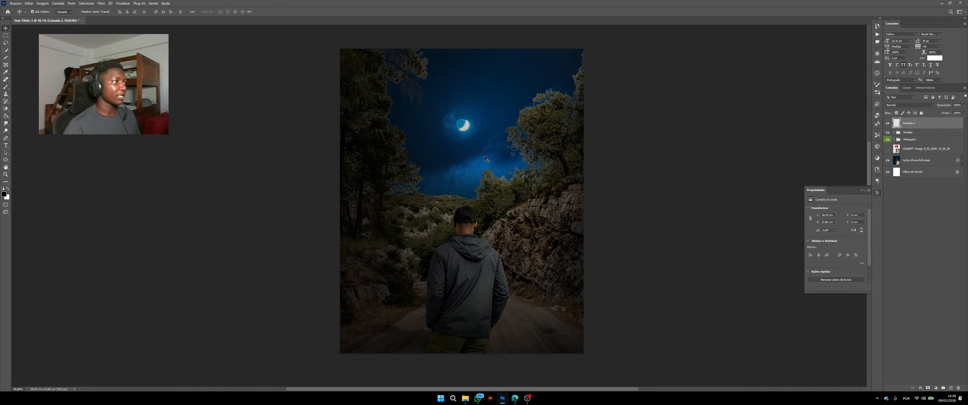
# Step: Apply Hue/Saturation to the moonlit sky layer, shifting its hue toward teal and raising saturation to about +17
pyautogui.click(482, 141)
pyautogui.scroll(-1, 487, 146)
pyautogui.scroll(1, 488, 147)
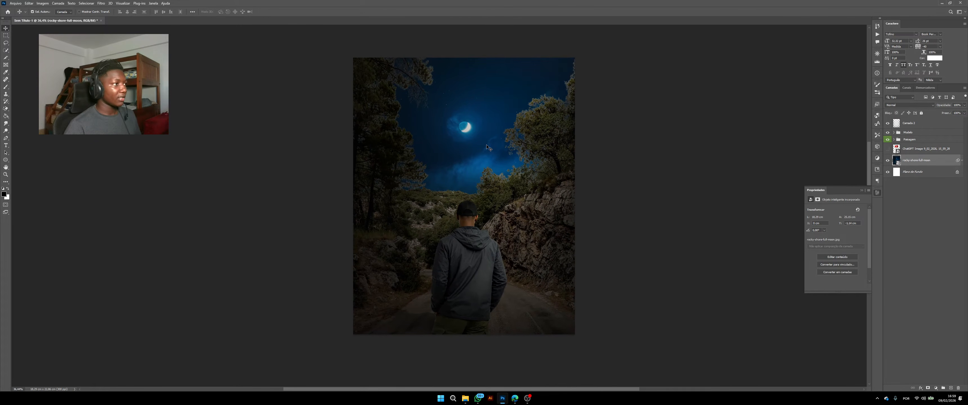
pyautogui.scroll(-1, 488, 147)
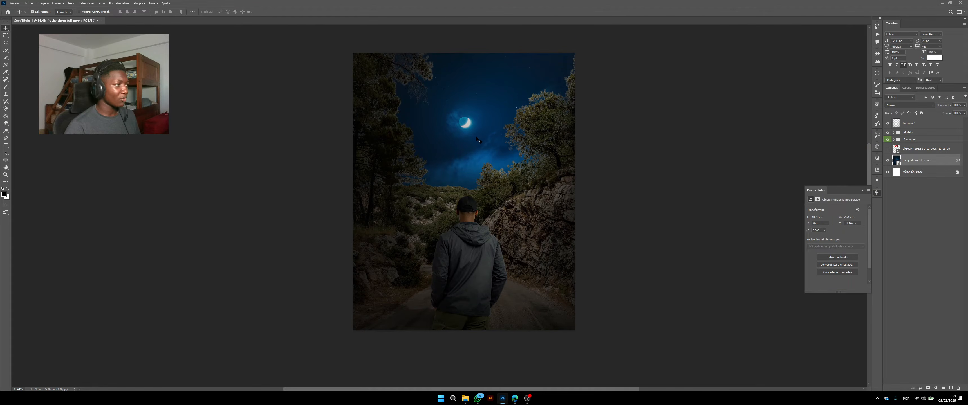
pyautogui.scroll(-1, 482, 142)
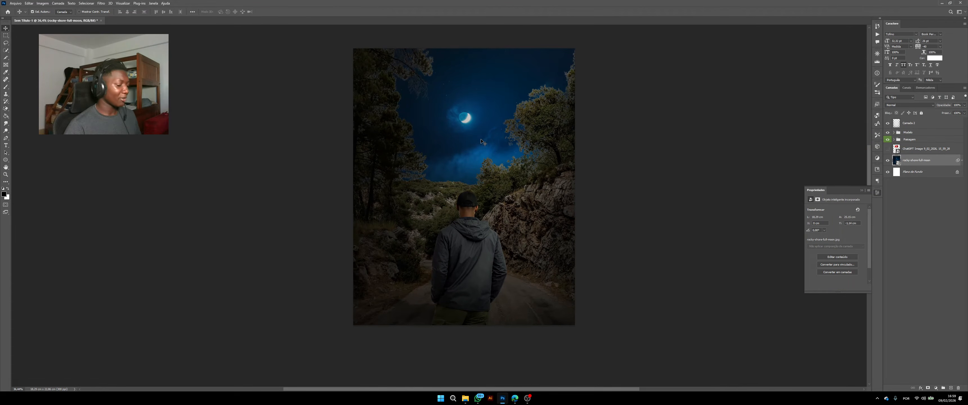
pyautogui.press('ctrl')
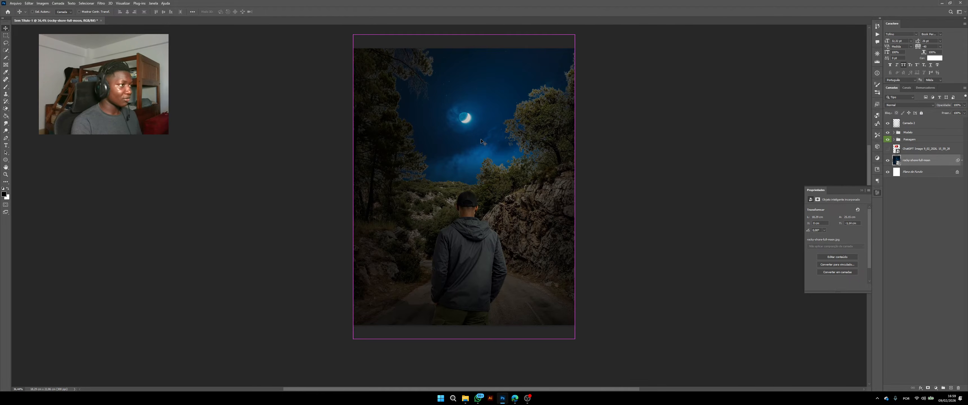
pyautogui.hotkey('ctrl', 'u')
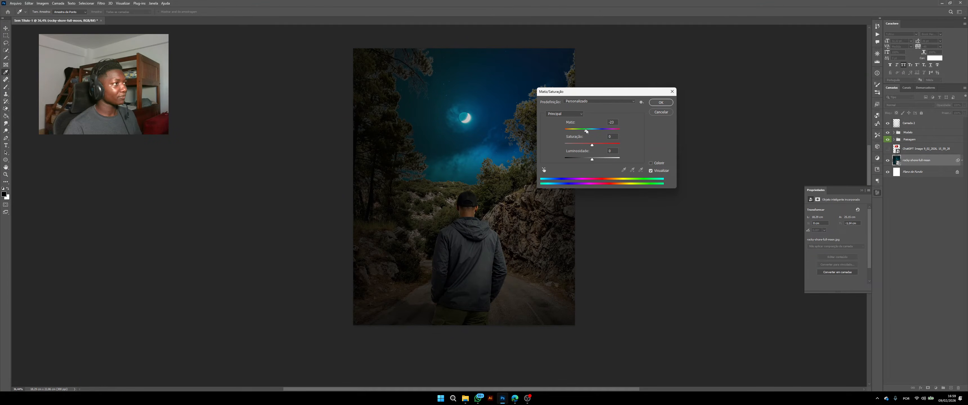
pyautogui.click(586, 131)
pyautogui.click(598, 145)
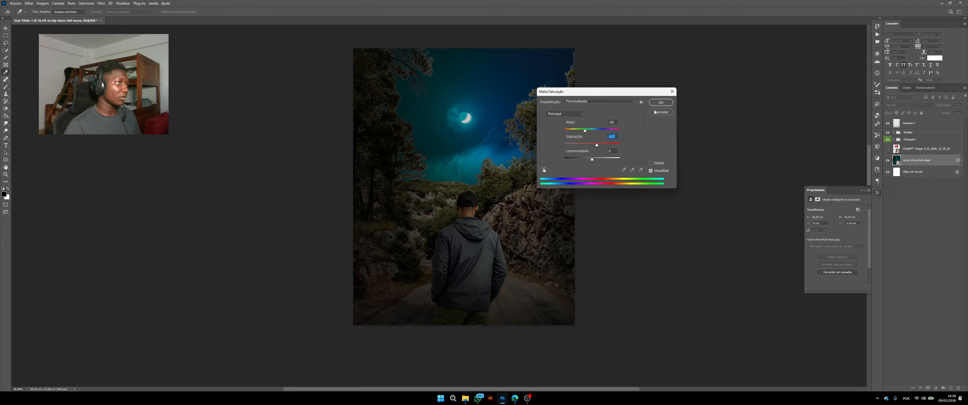
pyautogui.click(661, 102)
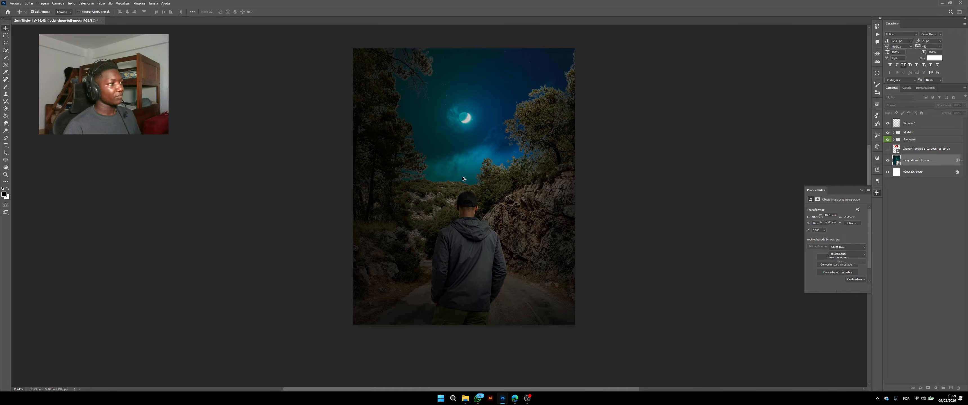
# Step: Show the hidden YouTube play button layer above the sky and select it
pyautogui.scroll(-5, 462, 176)
pyautogui.scroll(5, 462, 181)
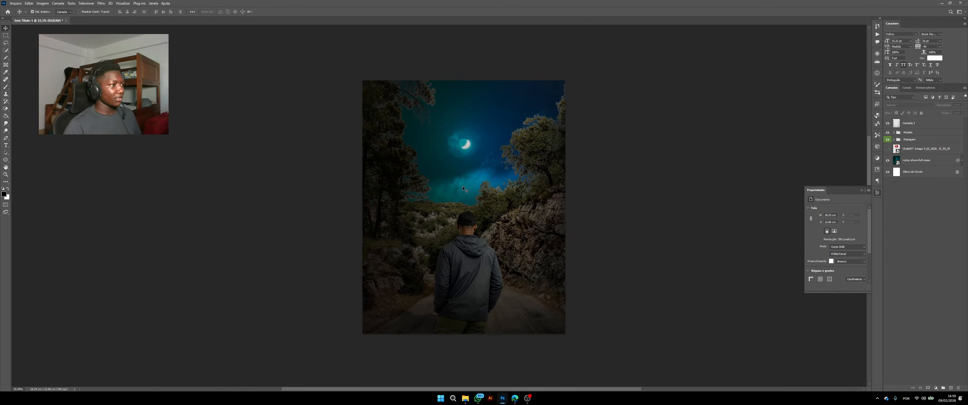
pyautogui.scroll(2, 462, 189)
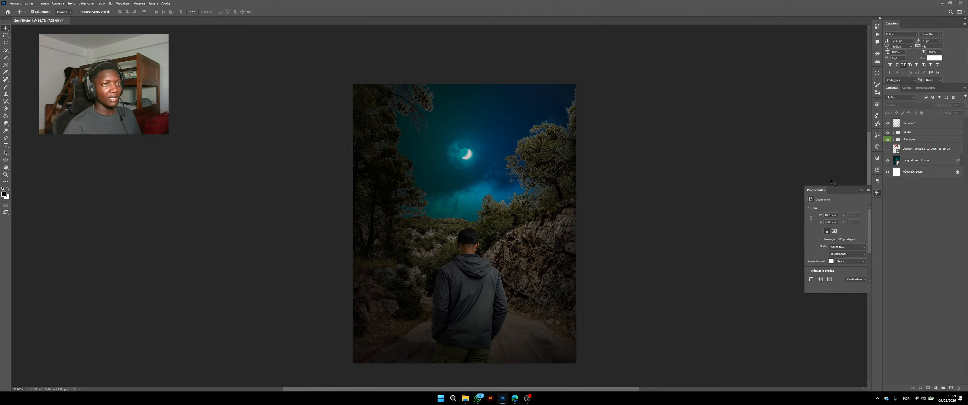
pyautogui.scroll(-2, 428, 204)
pyautogui.scroll(1, 428, 204)
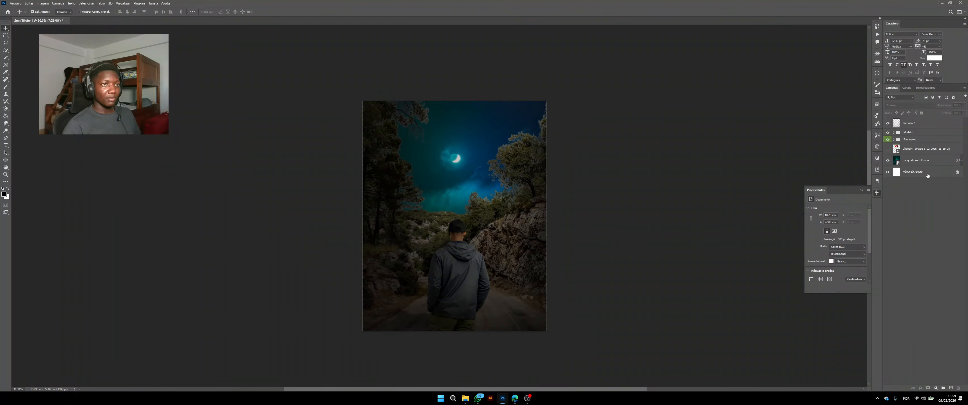
pyautogui.click(888, 150)
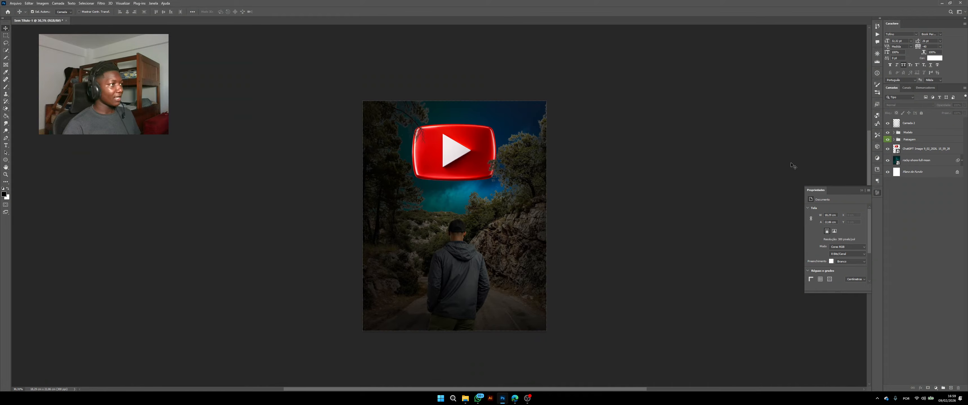
pyautogui.scroll(2, 457, 171)
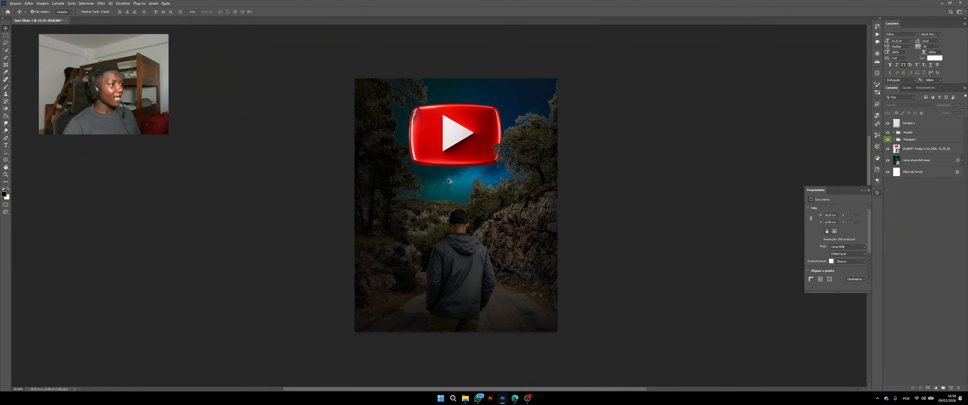
pyautogui.scroll(-6, 450, 179)
pyautogui.scroll(3, 449, 177)
pyautogui.scroll(-2, 449, 175)
pyautogui.scroll(3, 453, 169)
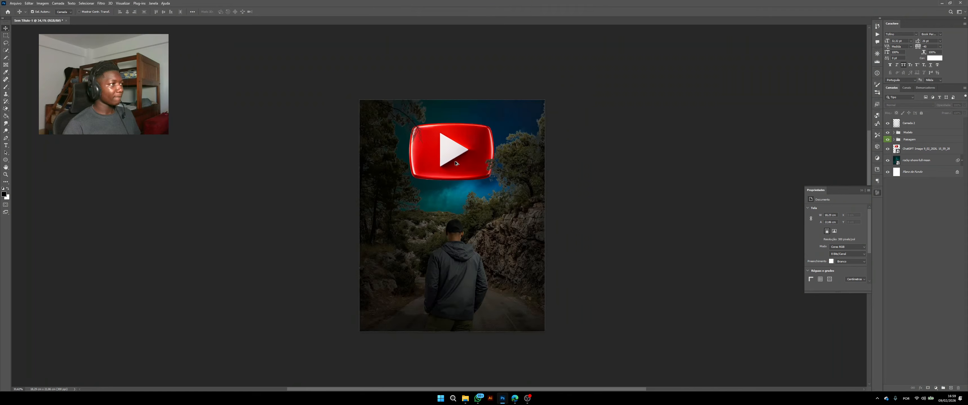
pyautogui.scroll(-1, 456, 158)
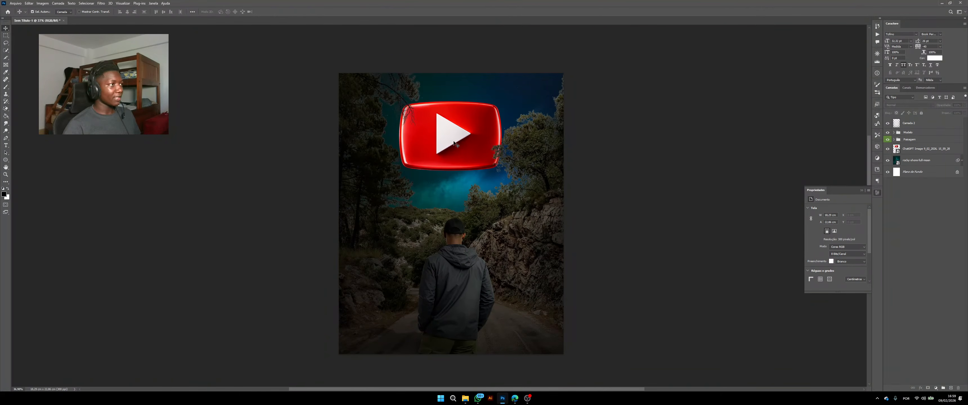
pyautogui.moveTo(454, 143); pyautogui.dragTo(455, 143)
pyautogui.scroll(-2, 472, 165)
pyautogui.scroll(1, 472, 165)
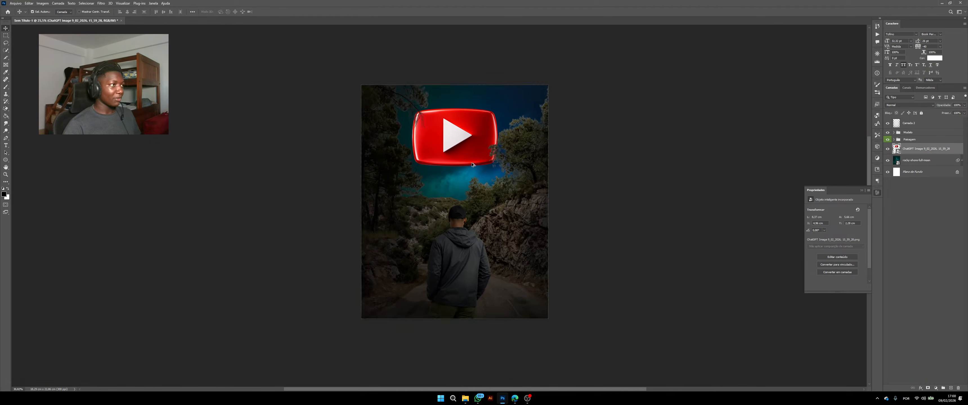
pyautogui.scroll(1, 472, 164)
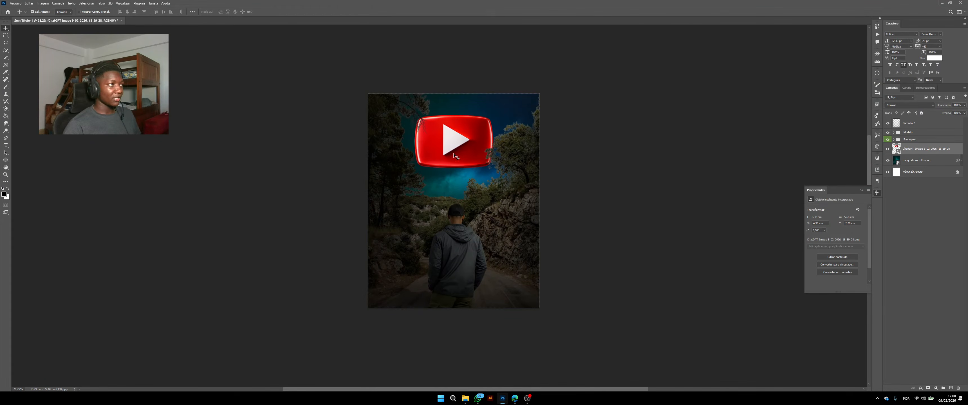
# Step: Scale the play button down proportionally and centre it in the open sky above the man's head
pyautogui.moveTo(454, 154); pyautogui.dragTo(459, 139)
pyautogui.scroll(2, 456, 152)
pyautogui.scroll(-3, 459, 150)
pyautogui.scroll(1, 458, 150)
pyautogui.hotkey('ctrl', 't')
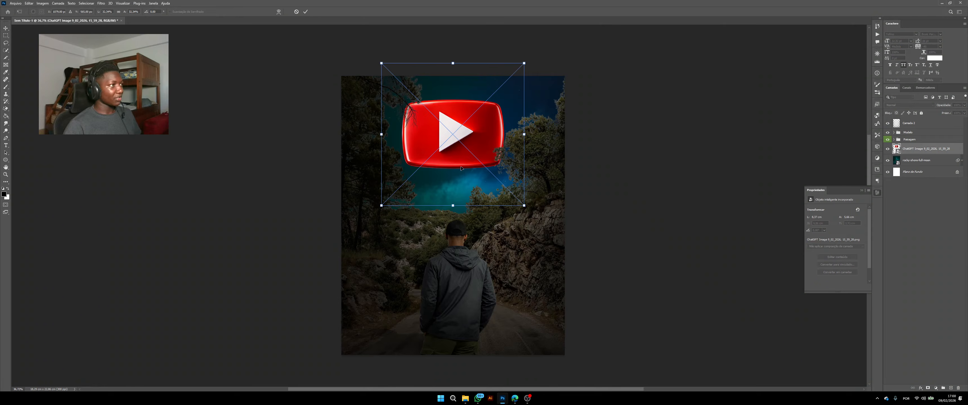
pyautogui.moveTo(455, 206); pyautogui.dragTo(454, 181)
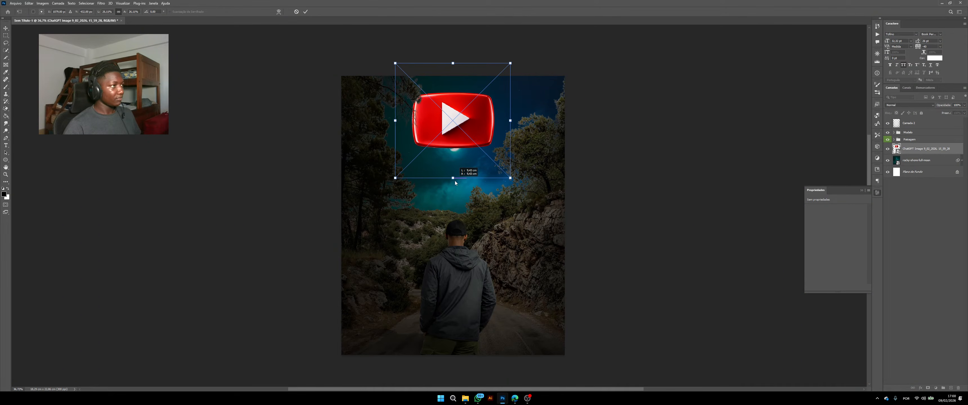
pyautogui.moveTo(456, 135); pyautogui.dragTo(477, 137)
pyautogui.press('Return')
pyautogui.scroll(-2, 480, 143)
pyautogui.scroll(2, 480, 143)
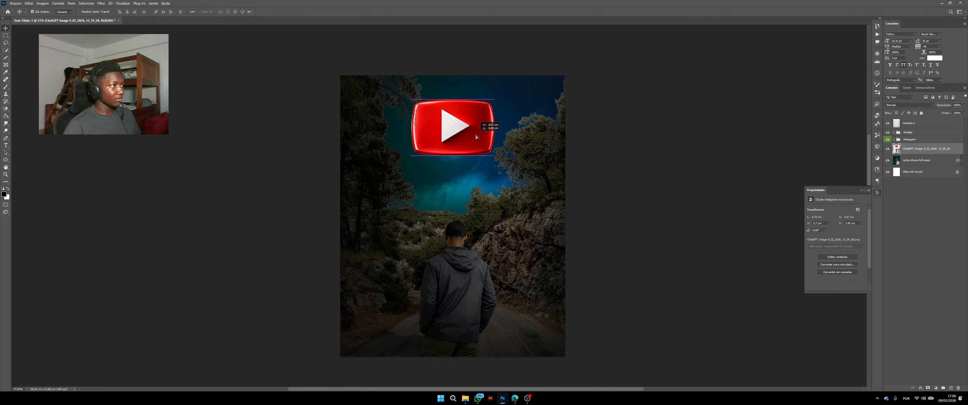
# Step: Add a Curves adjustment clipped to the play button, lower its white point output to about 67 and invert its mask to black
pyautogui.click(936, 389)
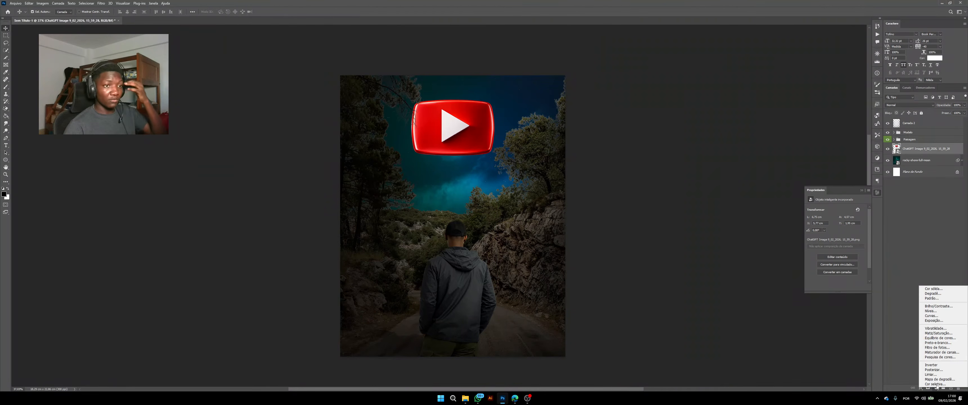
pyautogui.click(942, 316)
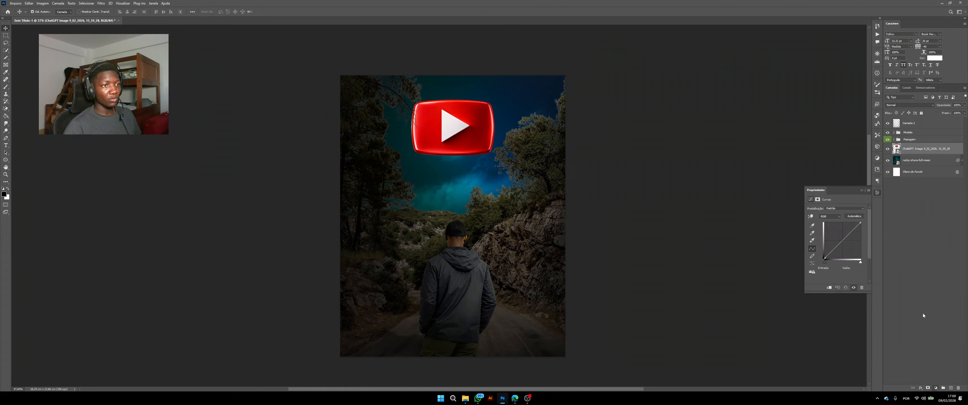
pyautogui.click(829, 288)
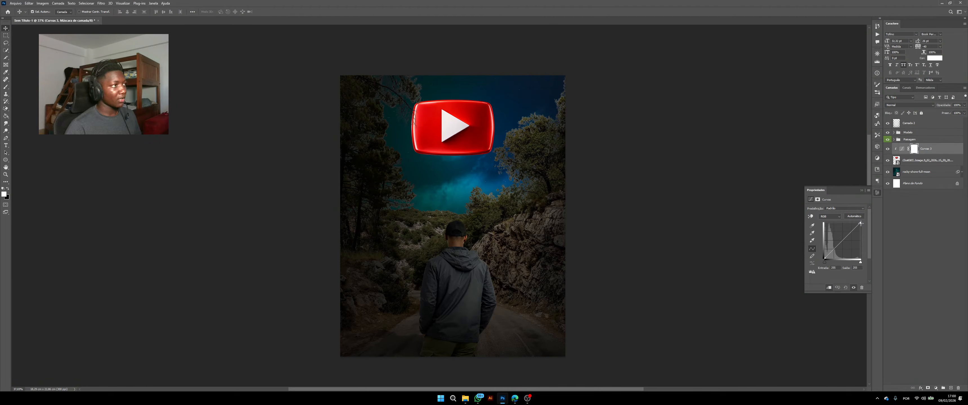
pyautogui.moveTo(860, 223); pyautogui.dragTo(866, 246)
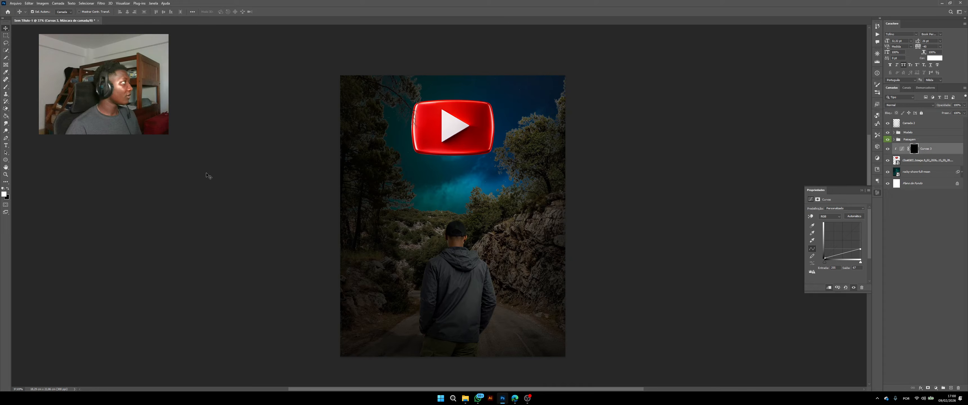
# Step: Paint white on the Curves mask over the play button's left and centre to darken them, and select the play button layer
pyautogui.click(6, 88)
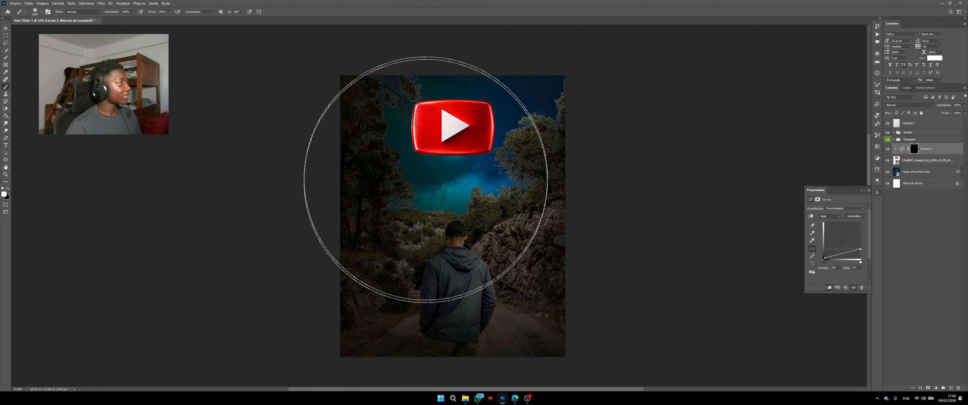
pyautogui.moveTo(450, 183)
pyautogui.mouseDown()
pyautogui.moveTo(402, 184)
pyautogui.moveTo(442, 188)
pyautogui.mouseUp()
pyautogui.scroll(-2, 460, 221)
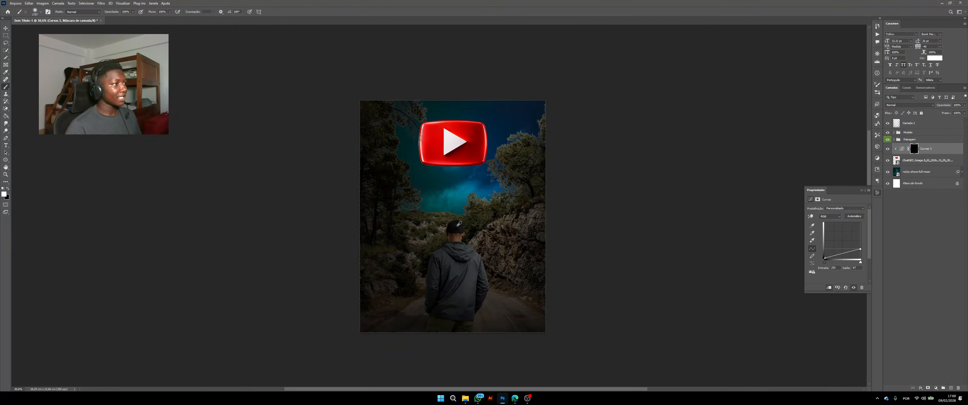
pyautogui.scroll(2, 461, 224)
pyautogui.moveTo(390, 187)
pyautogui.mouseDown()
pyautogui.moveTo(445, 217)
pyautogui.moveTo(402, 188)
pyautogui.moveTo(404, 175)
pyautogui.moveTo(391, 175)
pyautogui.mouseUp()
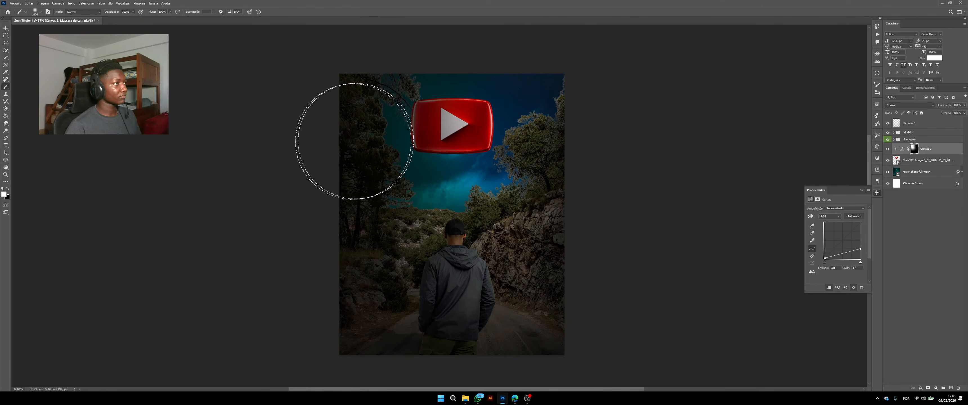
pyautogui.scroll(-1, 397, 153)
pyautogui.moveTo(451, 132)
pyautogui.mouseDown()
pyautogui.moveTo(432, 130)
pyautogui.moveTo(432, 144)
pyautogui.moveTo(421, 144)
pyautogui.mouseUp()
pyautogui.scroll(1, 439, 144)
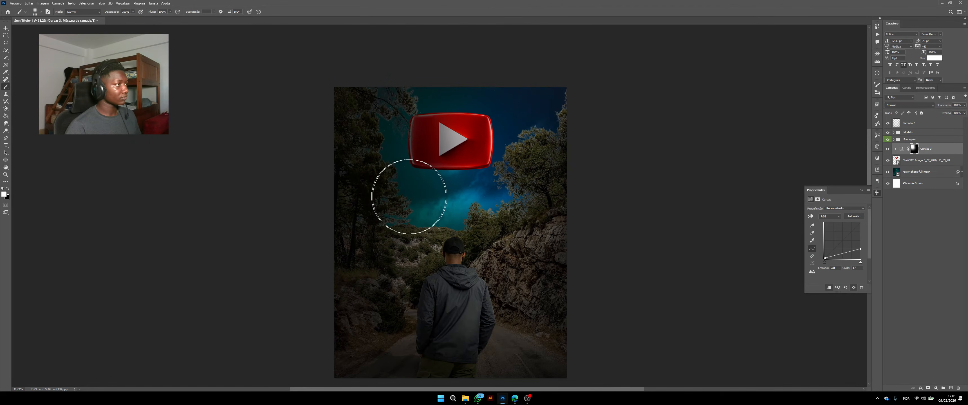
pyautogui.scroll(-1, 469, 180)
pyautogui.scroll(1, 474, 183)
pyautogui.scroll(-2, 497, 173)
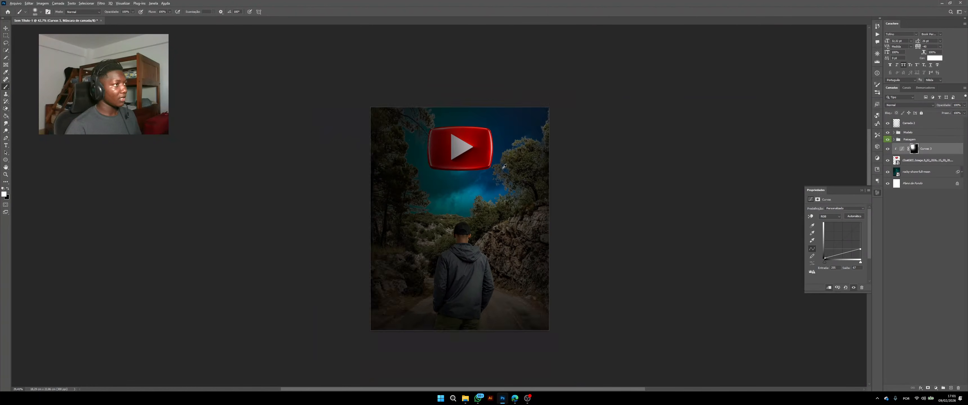
pyautogui.scroll(1, 523, 165)
pyautogui.scroll(1, 519, 168)
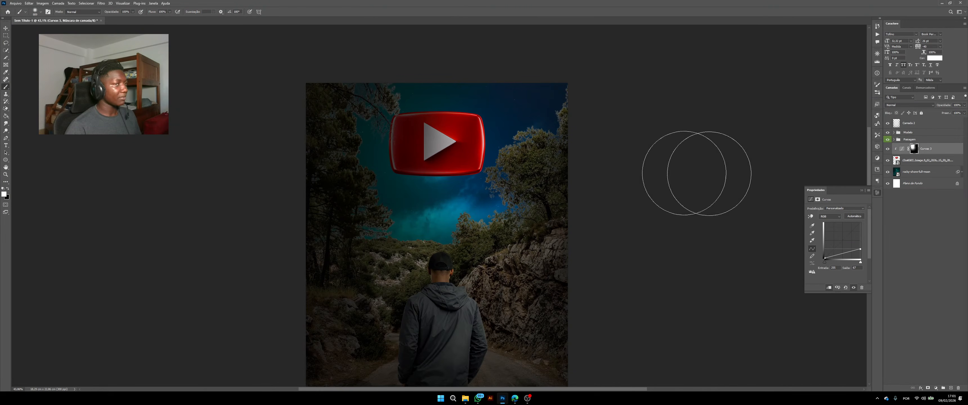
pyautogui.click(923, 162)
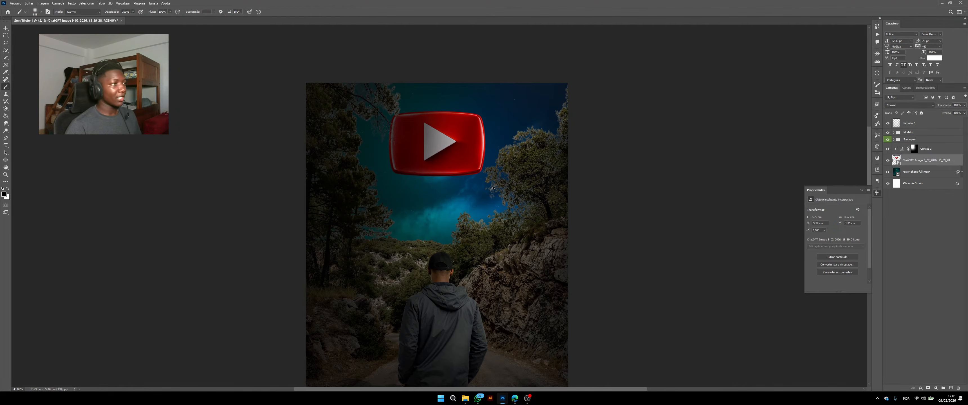
pyautogui.scroll(-1, 491, 185)
pyautogui.hotkey('ctrl', 'b')
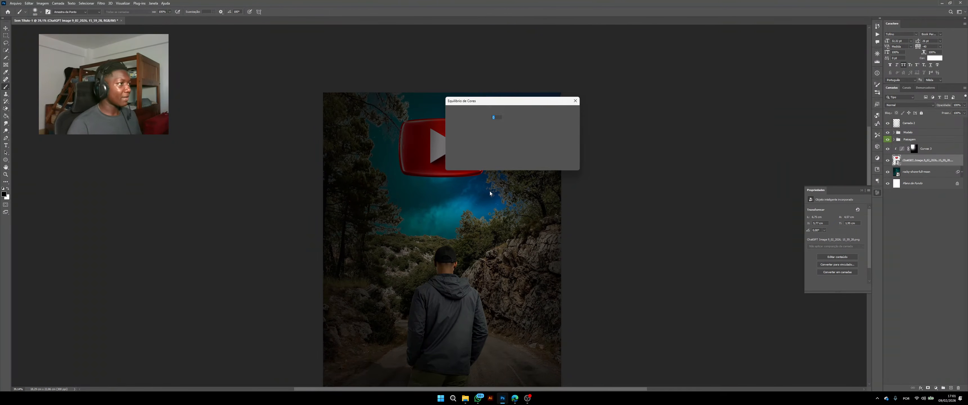
pyautogui.moveTo(497, 127); pyautogui.dragTo(578, 122)
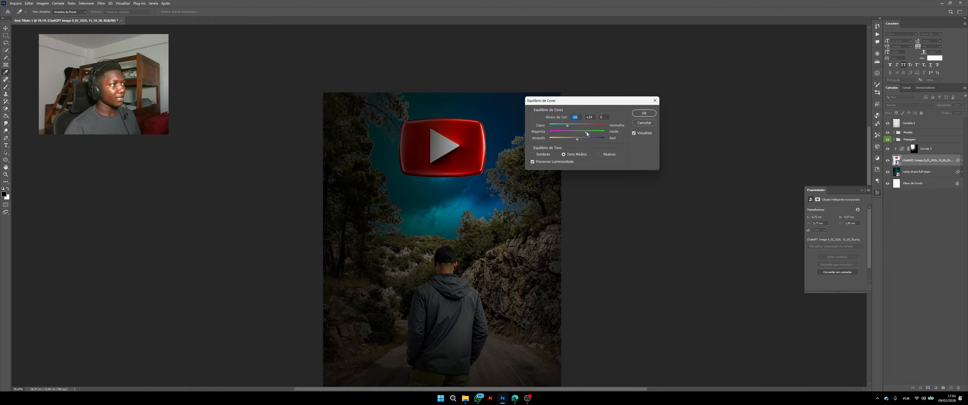
pyautogui.moveTo(591, 133); pyautogui.dragTo(593, 133)
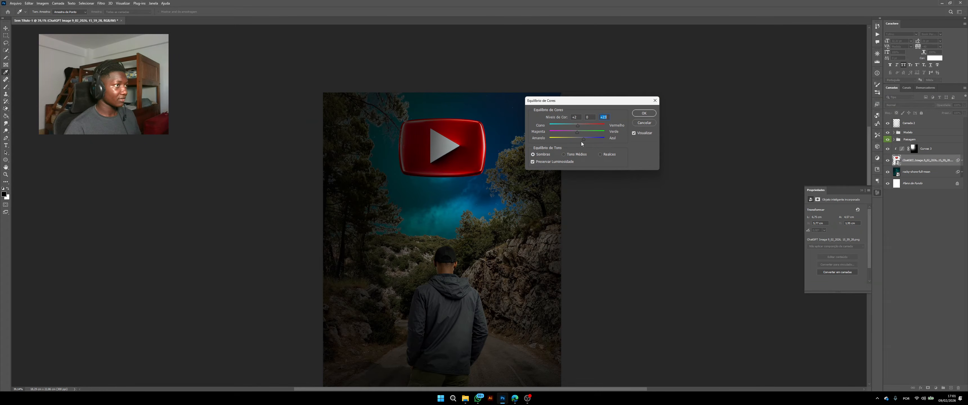
pyautogui.hotkey('ctrl', '3')
pyautogui.click(655, 101)
pyautogui.press('b')
pyautogui.scroll(-5, 491, 152)
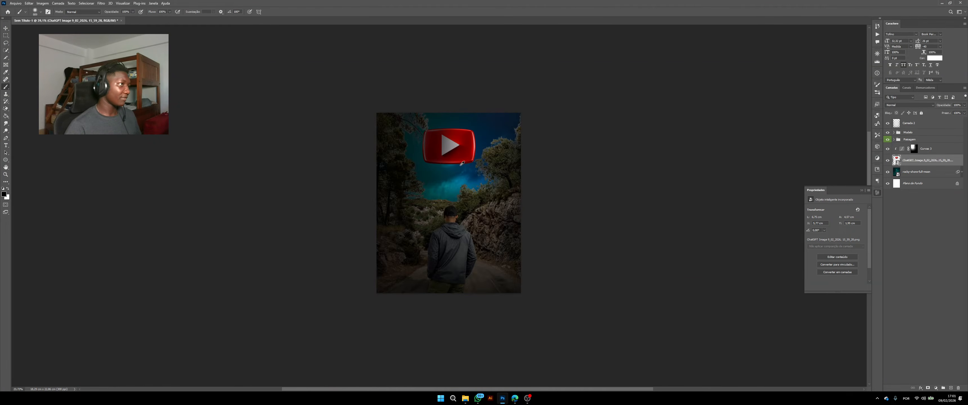
pyautogui.scroll(4, 475, 164)
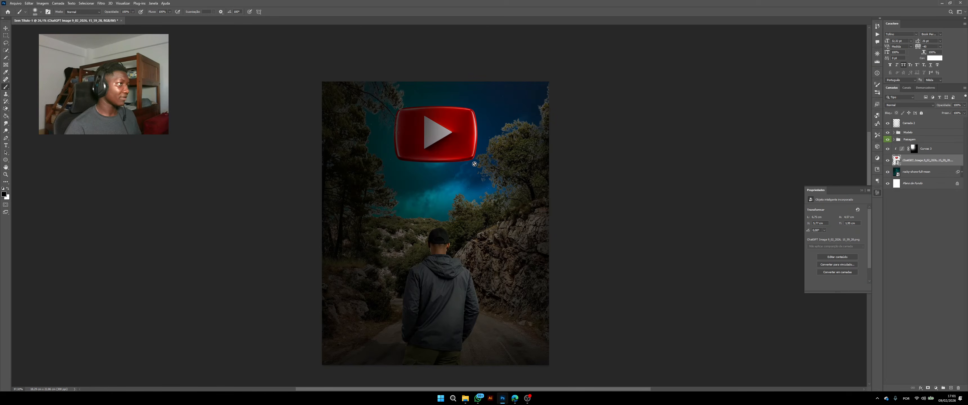
# Step: Apply Color Balance to the play button, shifting its highlights toward green by about +56, and collapse its smart filter list
pyautogui.click(5, 27)
pyautogui.hotkey('ctrl', 'b')
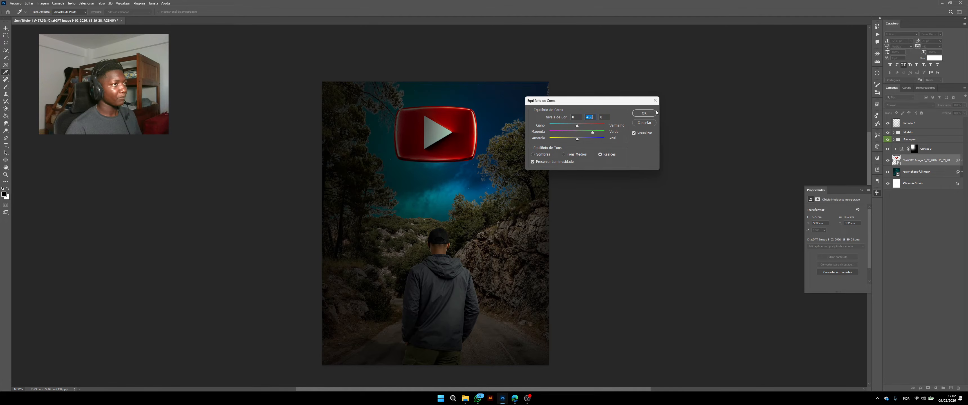
pyautogui.click(644, 113)
pyautogui.scroll(-4, 467, 171)
pyautogui.scroll(2, 450, 170)
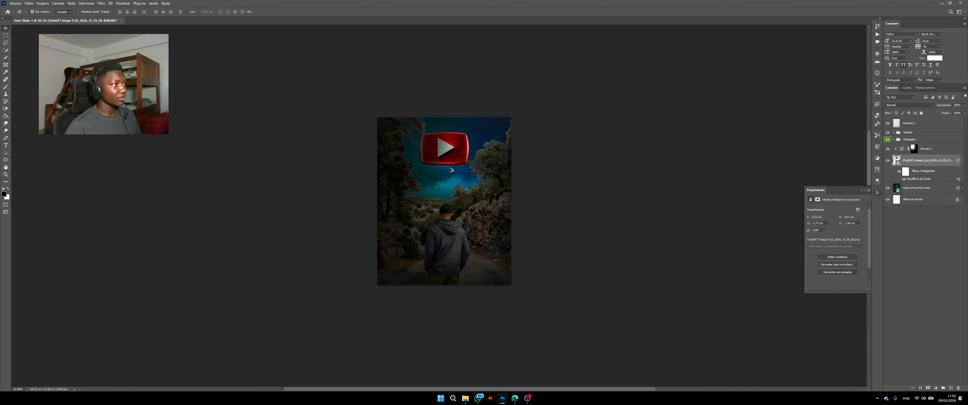
pyautogui.scroll(3, 451, 170)
pyautogui.scroll(-1, 460, 194)
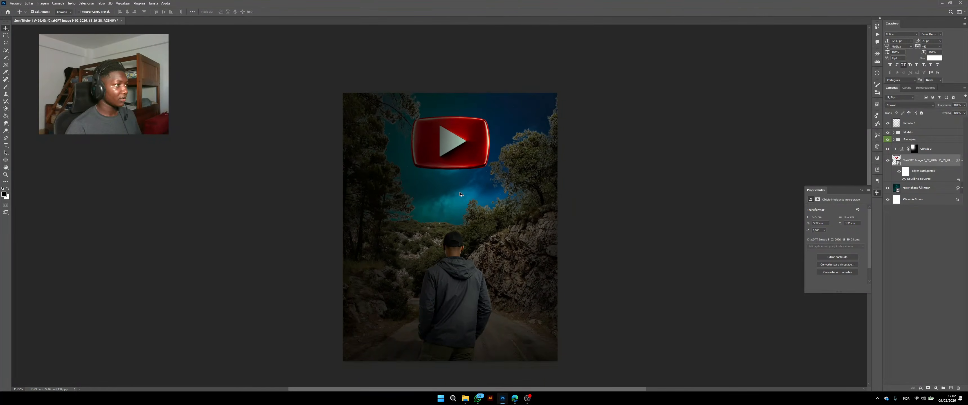
pyautogui.scroll(1, 460, 194)
pyautogui.scroll(-2, 463, 186)
pyautogui.scroll(1, 464, 178)
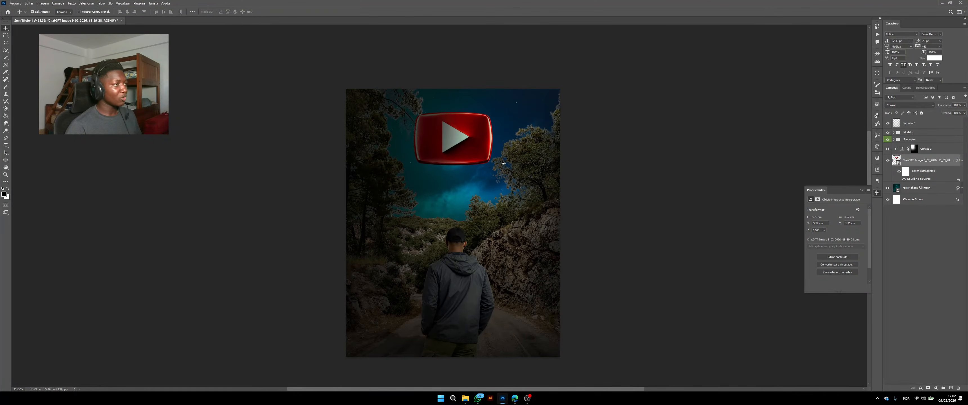
pyautogui.scroll(1, 466, 147)
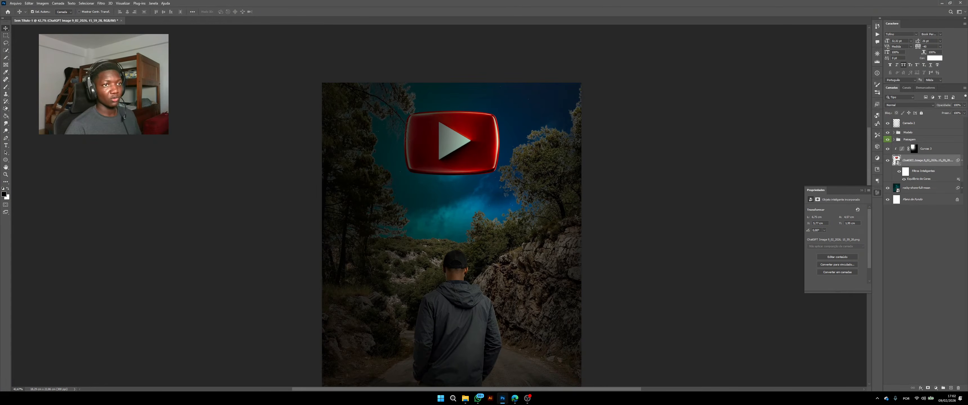
pyautogui.click(962, 161)
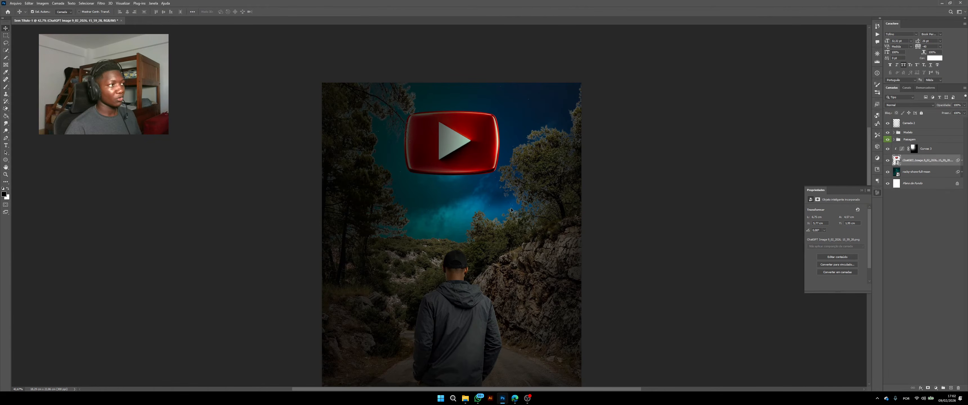
pyautogui.scroll(-4, 492, 193)
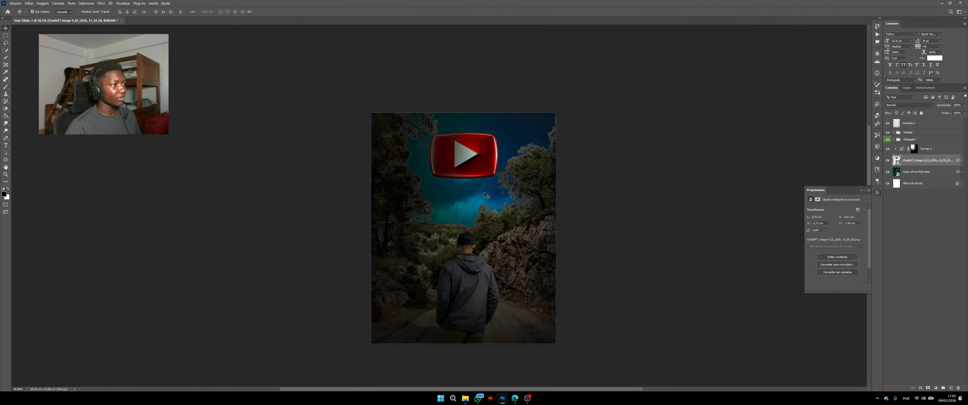
pyautogui.scroll(1, 476, 196)
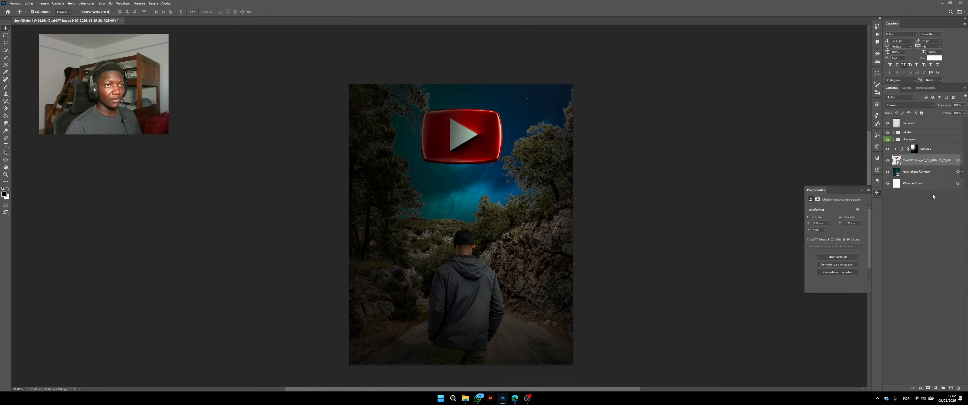
# Step: Add a new layer clipped to the play button above its Curves adjustment and ready the Brush with white
pyautogui.click(932, 149)
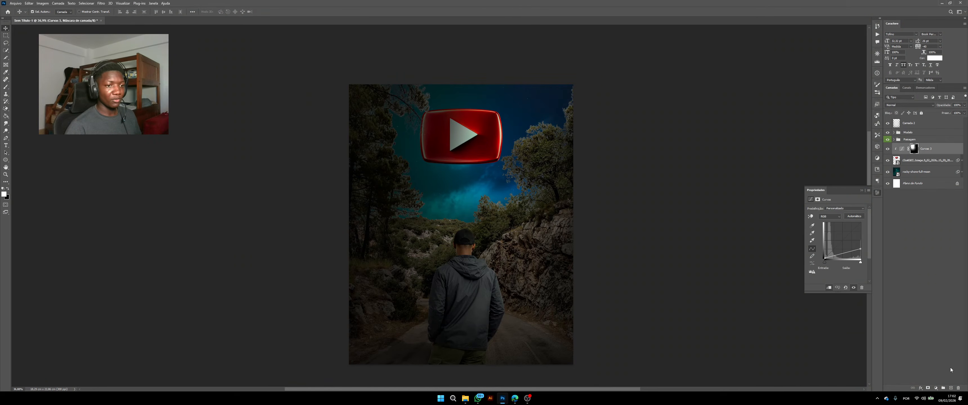
pyautogui.click(951, 389)
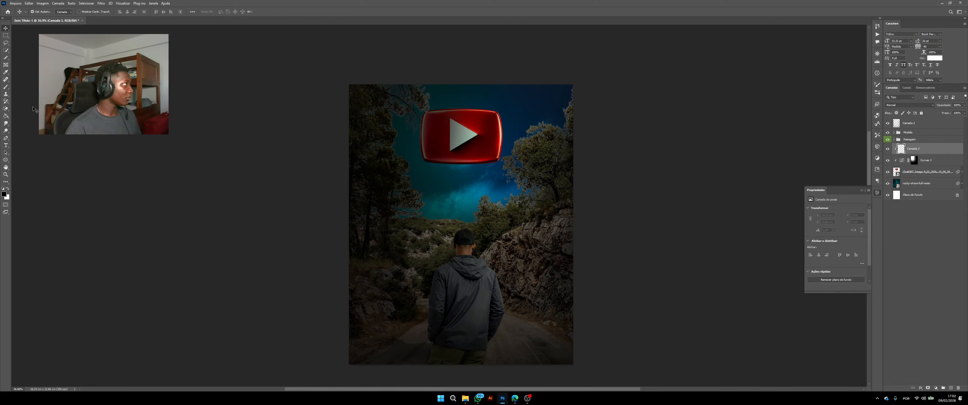
pyautogui.click(6, 88)
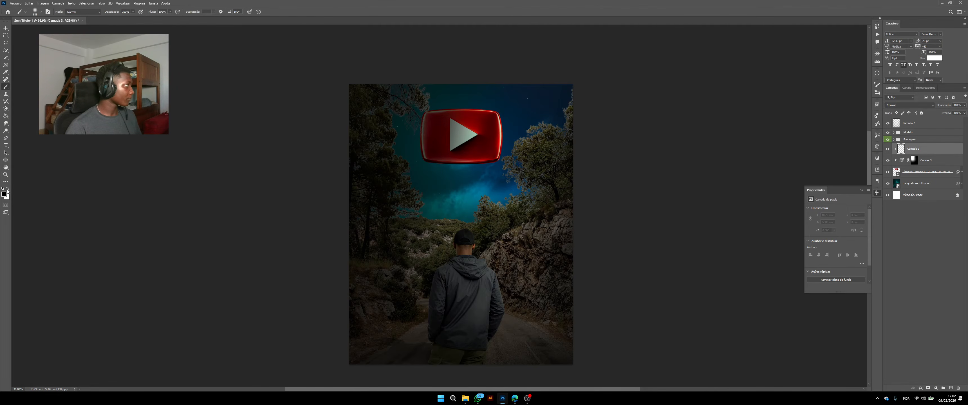
pyautogui.click(8, 189)
# Step: Brush a soft white highlight along the play button's lower edge, redoing the first stroke slightly further from the edge
pyautogui.scroll(1, 414, 156)
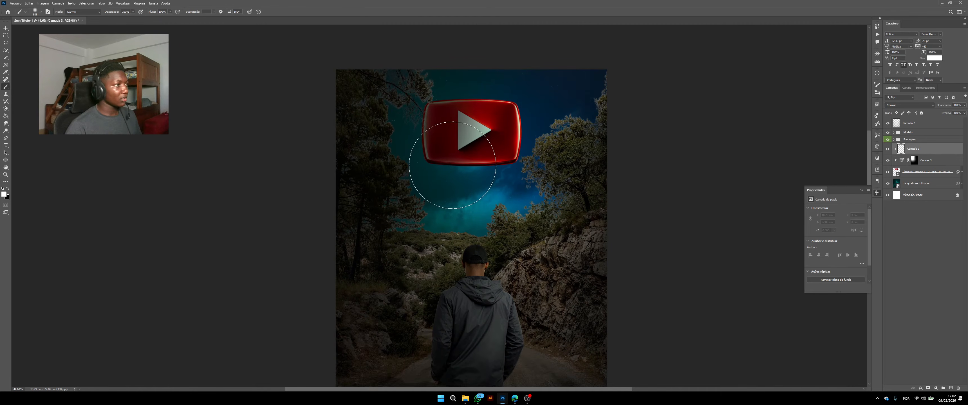
pyautogui.scroll(1, 540, 177)
pyautogui.moveTo(570, 157); pyautogui.dragTo(510, 198)
pyautogui.scroll(1, 528, 190)
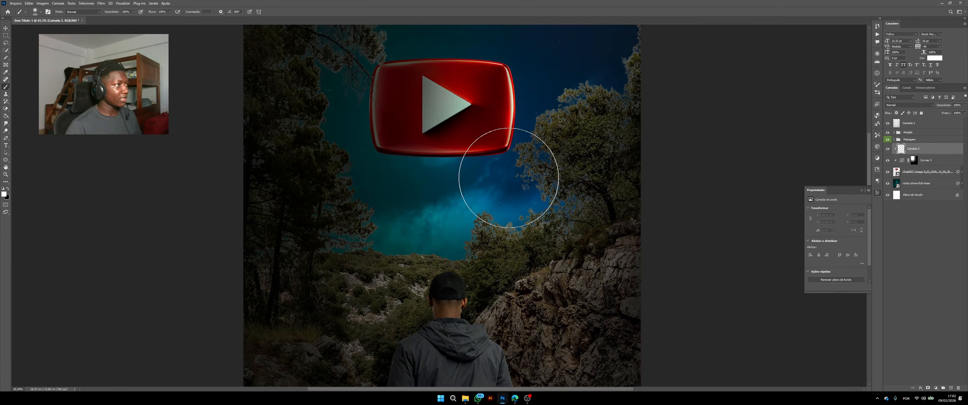
pyautogui.moveTo(508, 170); pyautogui.dragTo(455, 162)
pyautogui.scroll(1, 486, 155)
pyautogui.scroll(4, 487, 153)
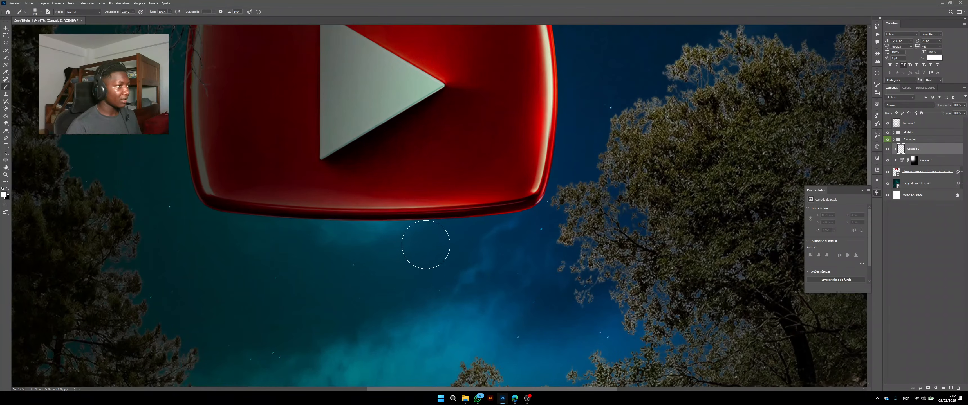
pyautogui.moveTo(432, 244)
pyautogui.mouseDown()
pyautogui.moveTo(526, 241)
pyautogui.moveTo(551, 217)
pyautogui.mouseUp()
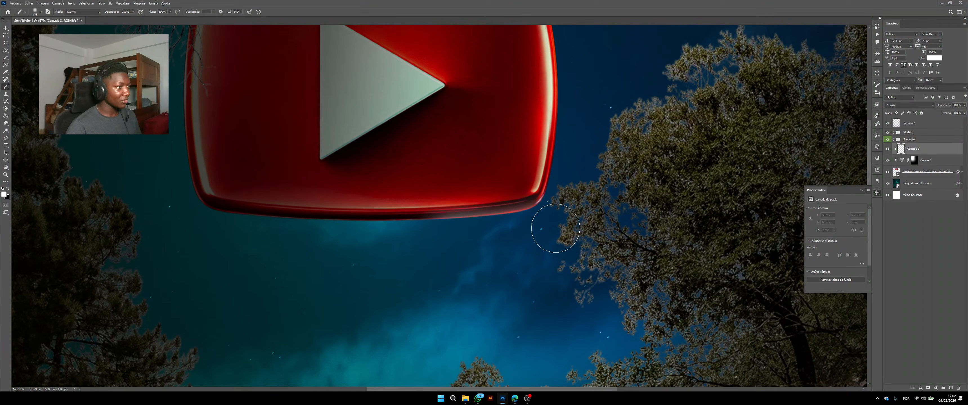
pyautogui.hotkey('ctrl', 'z')
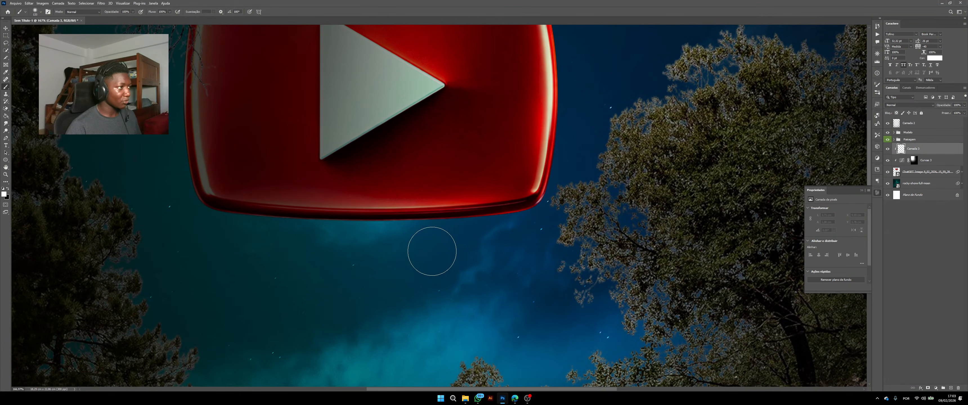
pyautogui.moveTo(430, 249)
pyautogui.mouseDown()
pyautogui.moveTo(549, 237)
pyautogui.moveTo(559, 221)
pyautogui.moveTo(543, 236)
pyautogui.moveTo(495, 248)
pyautogui.moveTo(545, 242)
pyautogui.mouseUp()
pyautogui.scroll(-10, 545, 242)
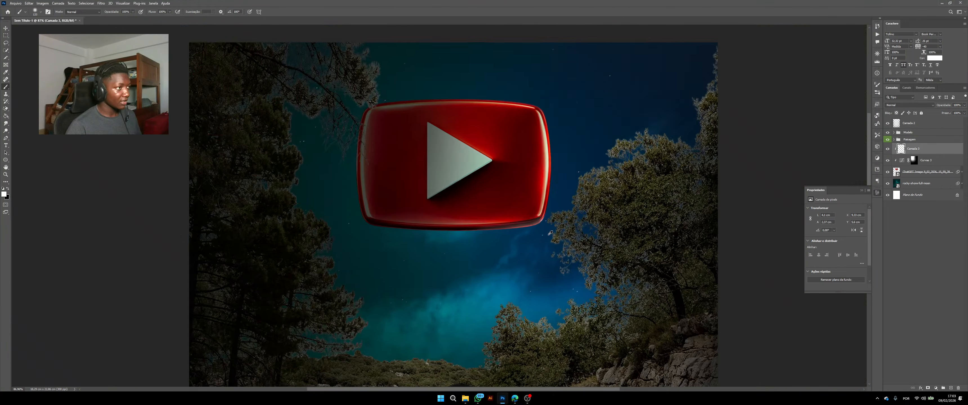
# Step: Brush soft white light along the play button's right edge and around its upper-right corner
pyautogui.scroll(4, 558, 218)
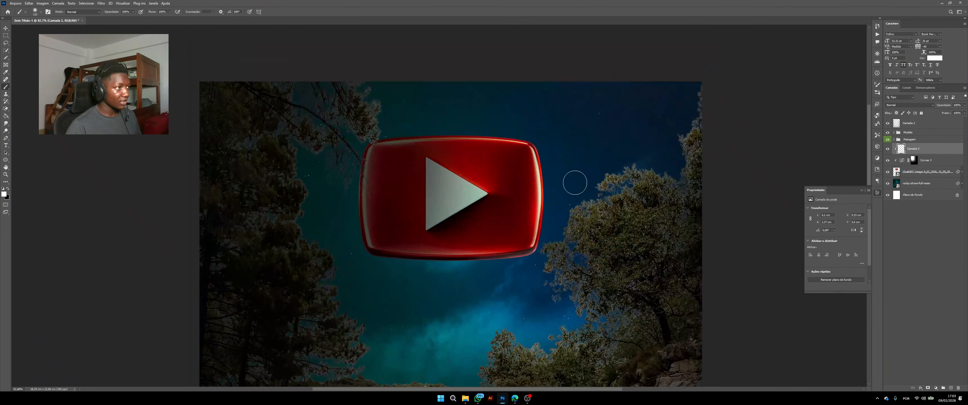
pyautogui.moveTo(577, 181)
pyautogui.mouseDown()
pyautogui.moveTo(600, 182)
pyautogui.moveTo(573, 158)
pyautogui.moveTo(579, 191)
pyautogui.moveTo(574, 165)
pyautogui.moveTo(565, 280)
pyautogui.mouseUp()
pyautogui.scroll(1, 569, 183)
pyautogui.scroll(-10, 565, 280)
pyautogui.scroll(5, 584, 241)
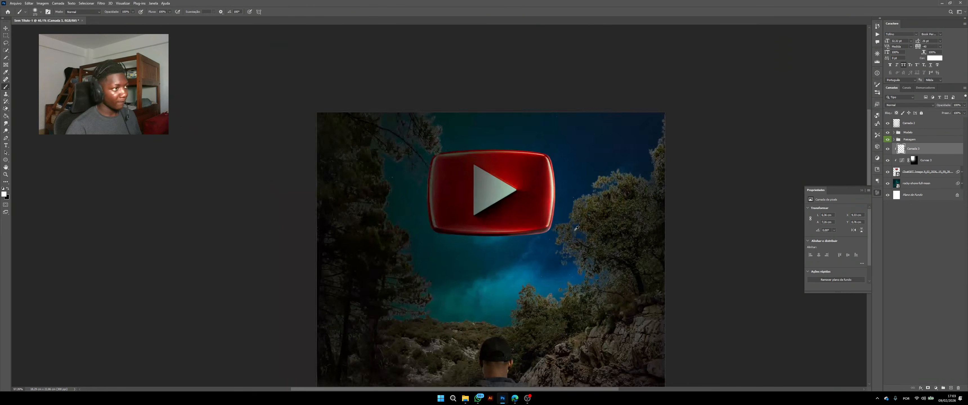
pyautogui.moveTo(571, 148)
pyautogui.mouseDown()
pyautogui.moveTo(562, 137)
pyautogui.moveTo(573, 159)
pyautogui.mouseUp()
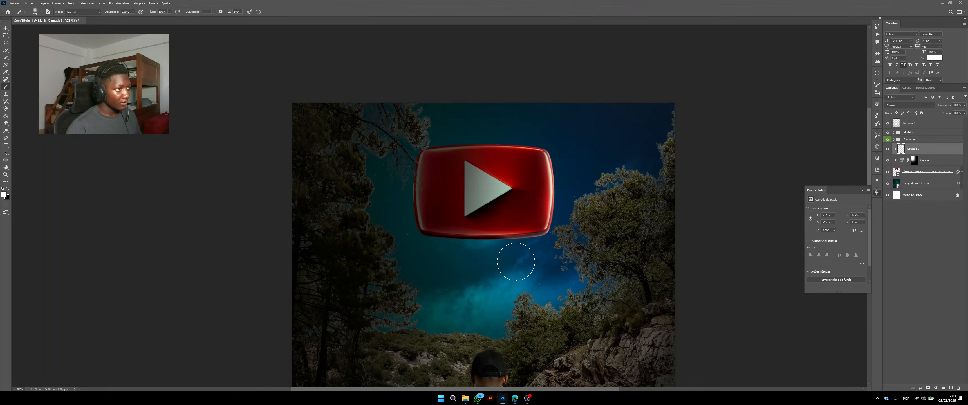
# Step: Compare the play button with the painted highlight layer hidden and shown
pyautogui.scroll(-6, 515, 262)
pyautogui.scroll(3, 515, 262)
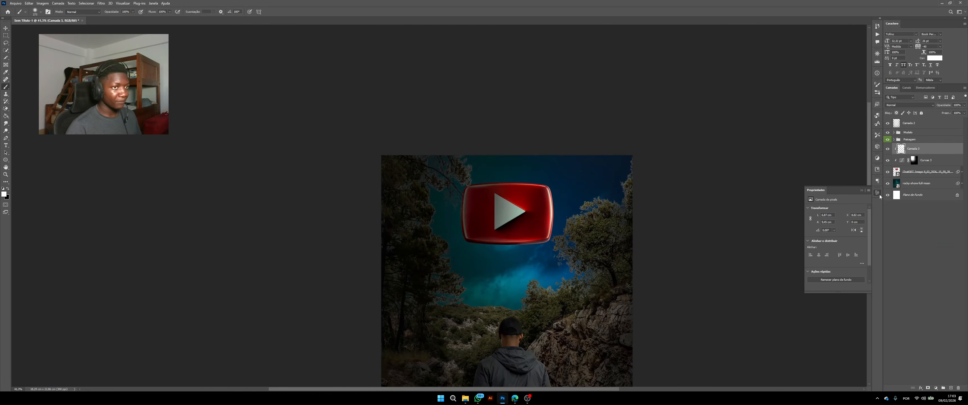
pyautogui.click(887, 149)
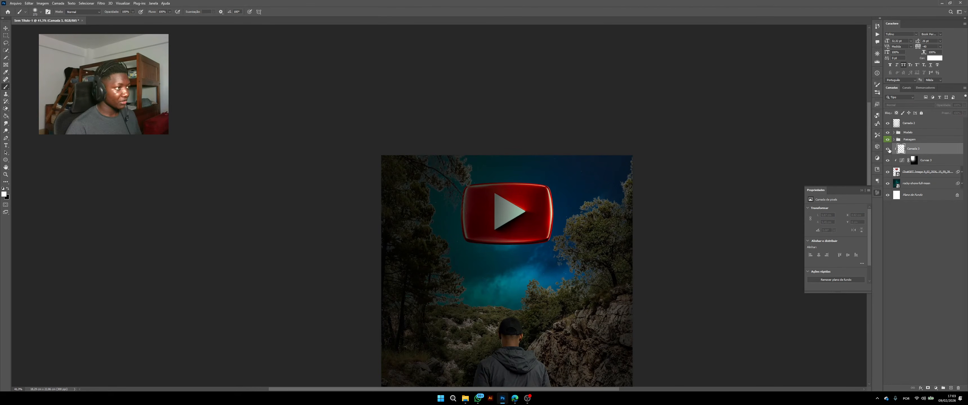
pyautogui.click(888, 149)
pyautogui.scroll(-3, 582, 217)
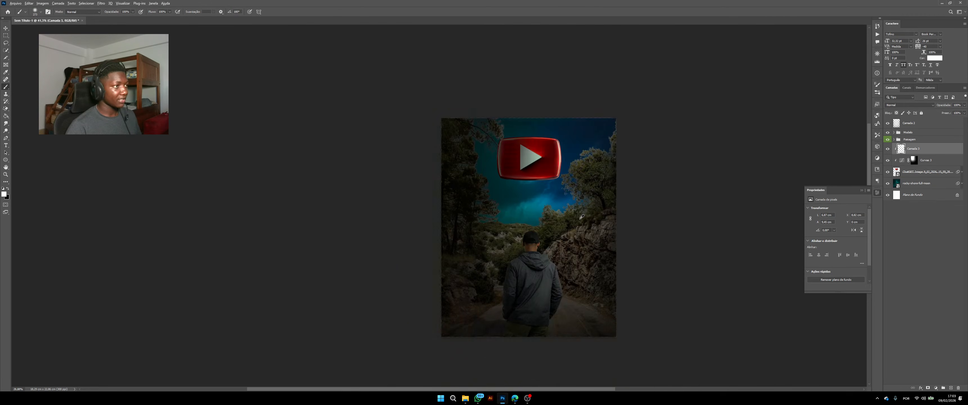
# Step: Start a white text layer in the sky beneath the play button reading "SEJA BEM"
pyautogui.scroll(-1, 582, 217)
pyautogui.scroll(3, 582, 217)
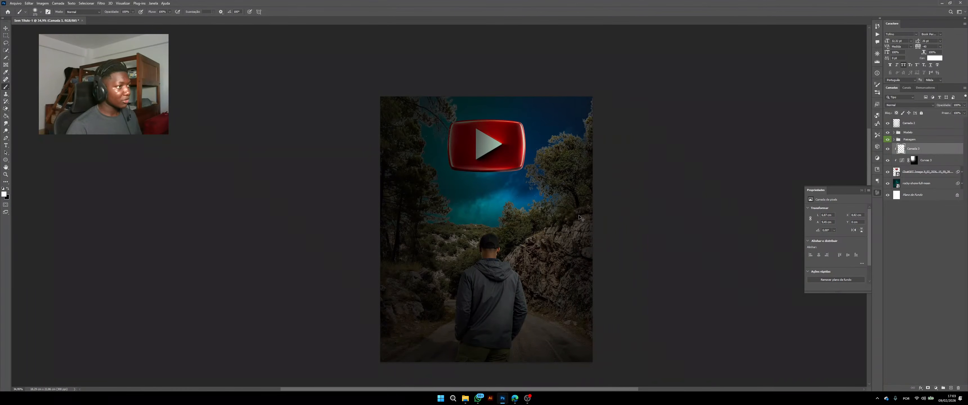
pyautogui.click(6, 145)
pyautogui.scroll(-2, 474, 219)
pyautogui.scroll(3, 504, 224)
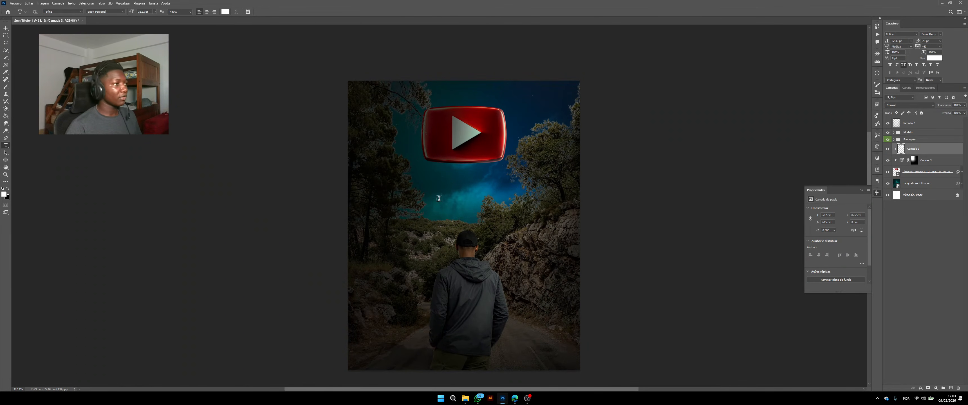
pyautogui.click(450, 191)
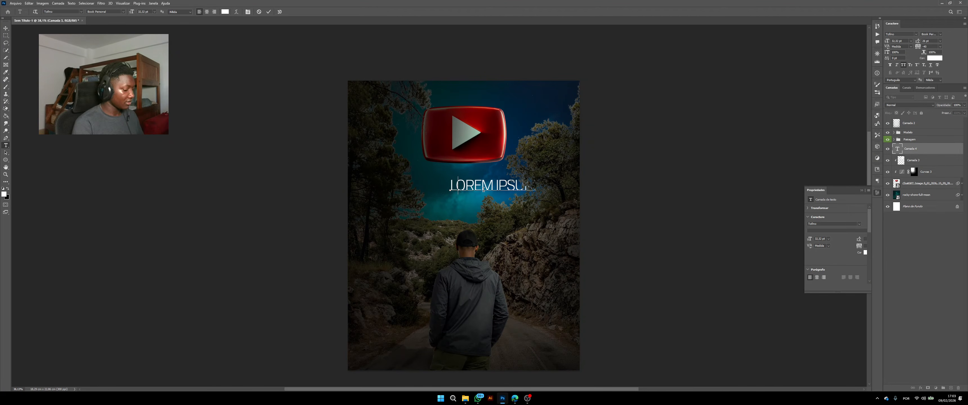
pyautogui.write('SEJA')
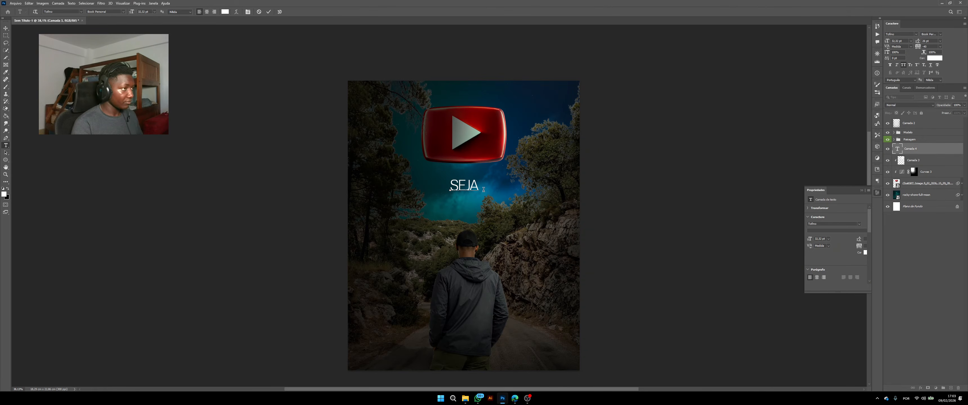
pyautogui.write(' BEM')
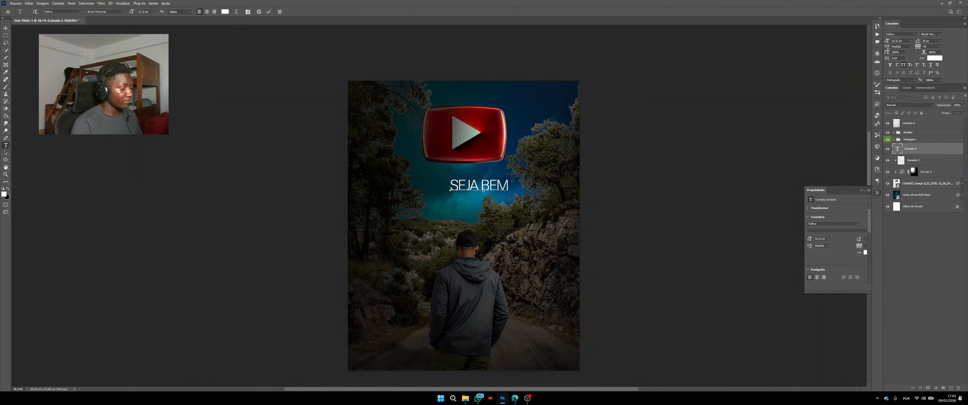
# Step: Complete the heading as "SEJA BEM-VINDO" and keep all of it on a single line
pyautogui.press('Return')
pyautogui.write('V')
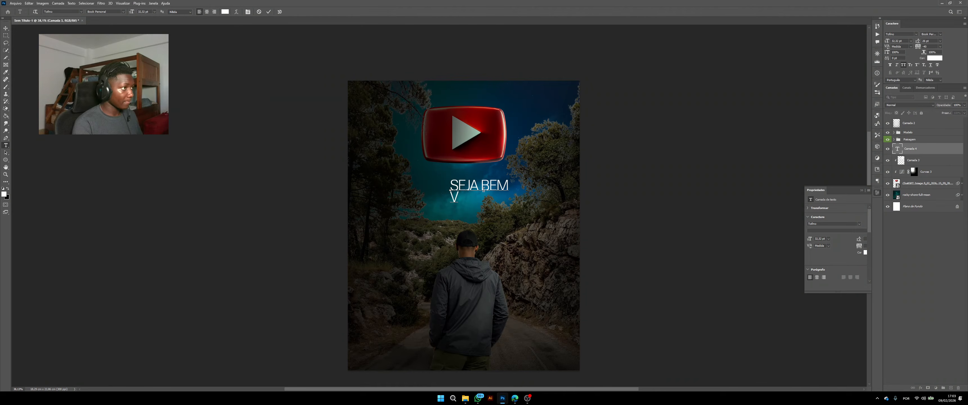
pyautogui.press('BackSpace')
pyautogui.press('BackSpace')
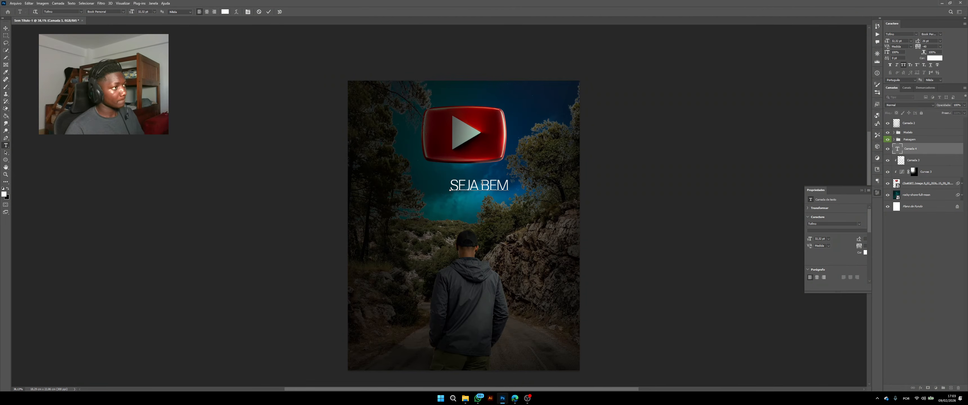
pyautogui.press('Return')
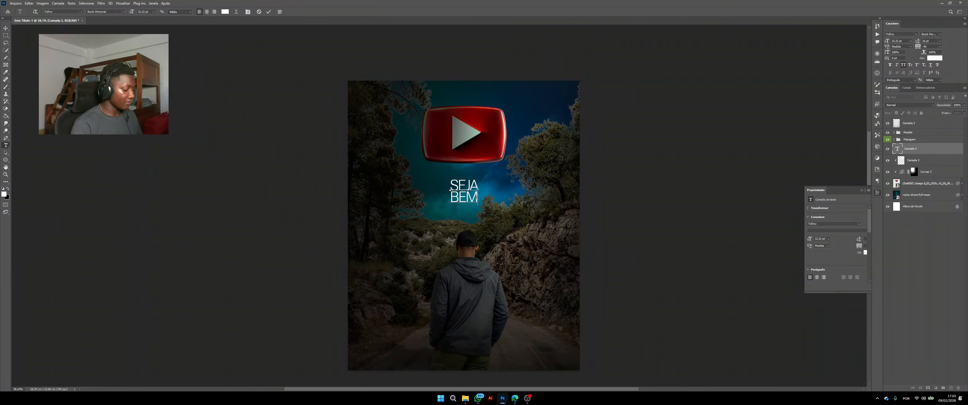
pyautogui.write('-VINDO')
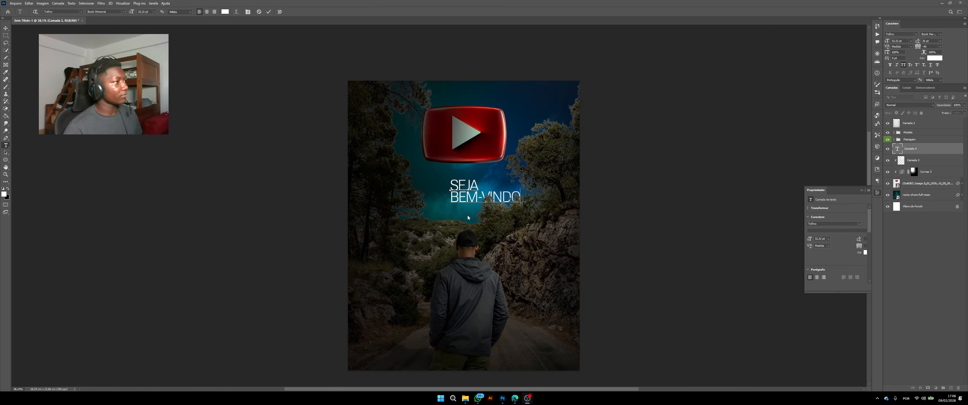
pyautogui.click(454, 194)
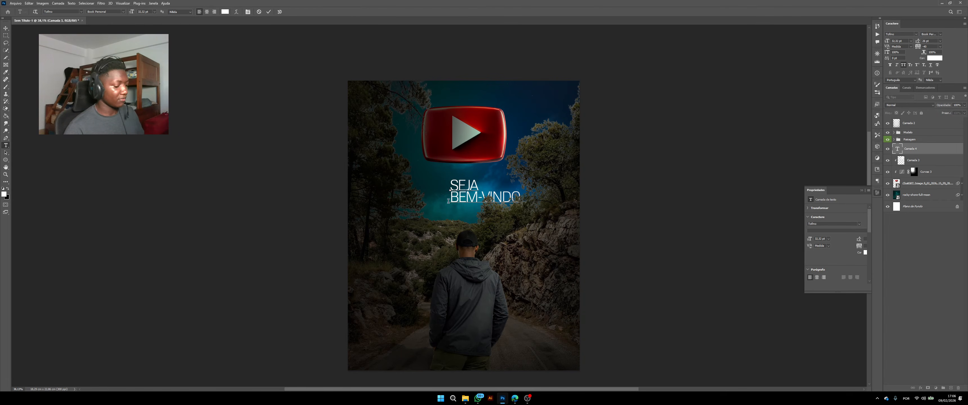
pyautogui.press('BackSpace')
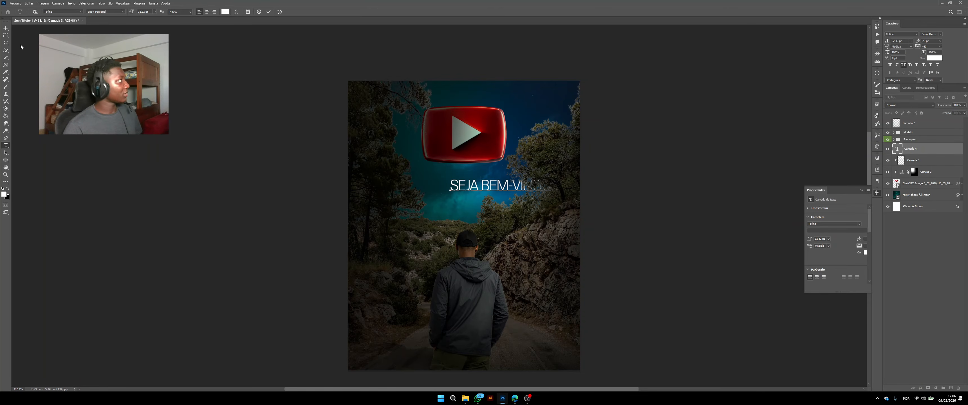
# Step: Scale down the SEJA BEM-VINDO text to about the play button's width and place it directly beneath the button
pyautogui.click(6, 28)
pyautogui.hotkey('ctrl', 't')
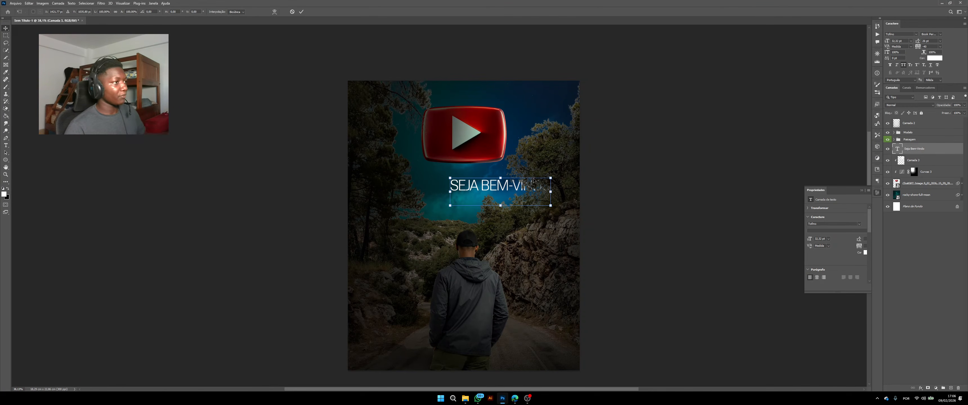
pyautogui.moveTo(550, 192); pyautogui.dragTo(463, 187)
pyautogui.press('Return')
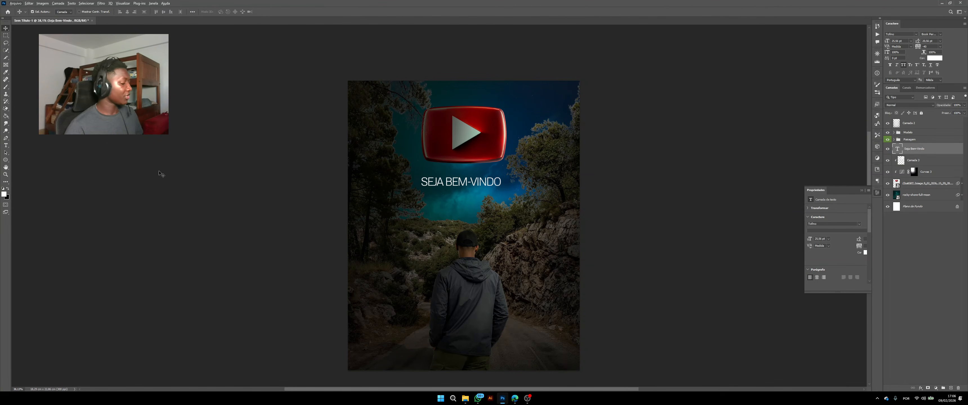
# Step: Show the rulers and place a vertical guide at the horizontal centre of the canvas
pyautogui.hotkey('ctrl', 'r')
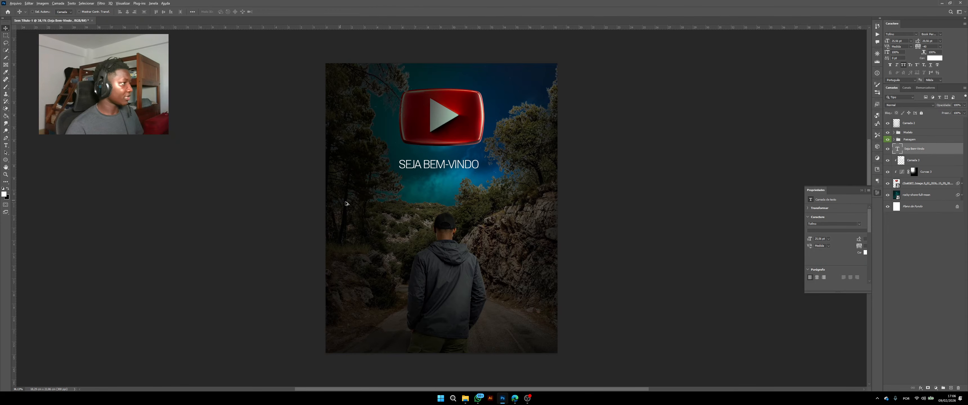
pyautogui.scroll(-2, 401, 220)
pyautogui.scroll(2, 401, 220)
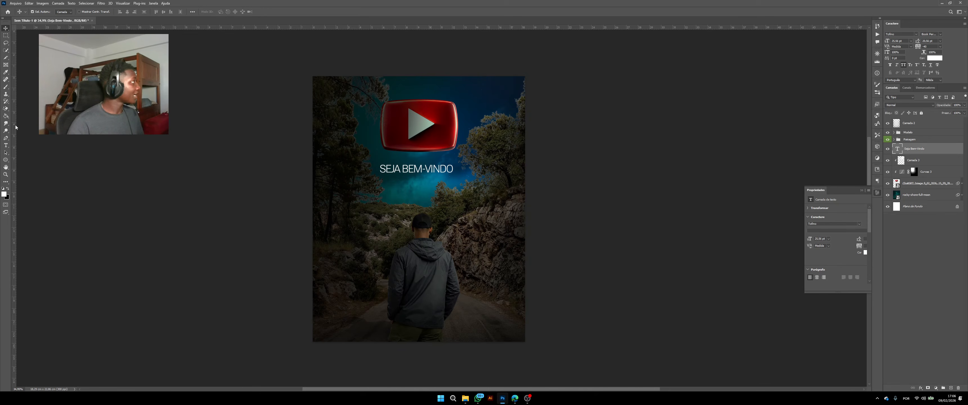
pyautogui.moveTo(15, 127); pyautogui.dragTo(420, 199)
pyautogui.scroll(-3, 421, 195)
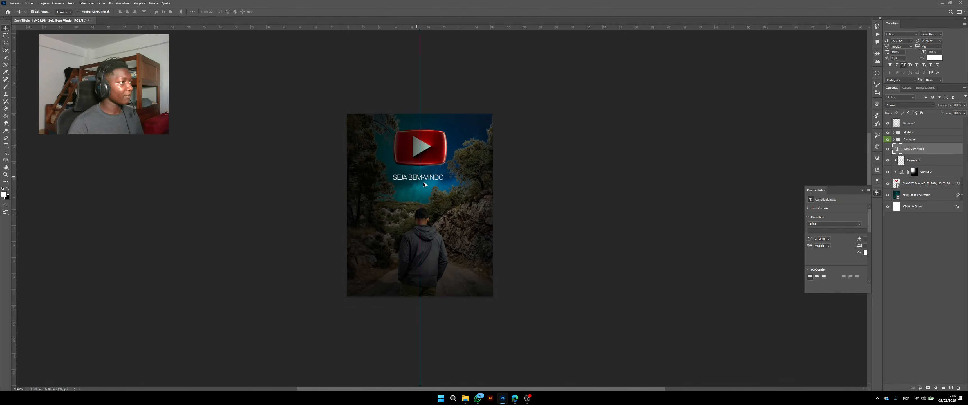
# Step: Enlarge the SEJA BEM-VINDO text slightly and centre it on the vertical guide
pyautogui.scroll(3, 424, 185)
pyautogui.moveTo(436, 182); pyautogui.dragTo(469, 184)
pyautogui.hotkey('ctrl', 't')
pyautogui.press('Return')
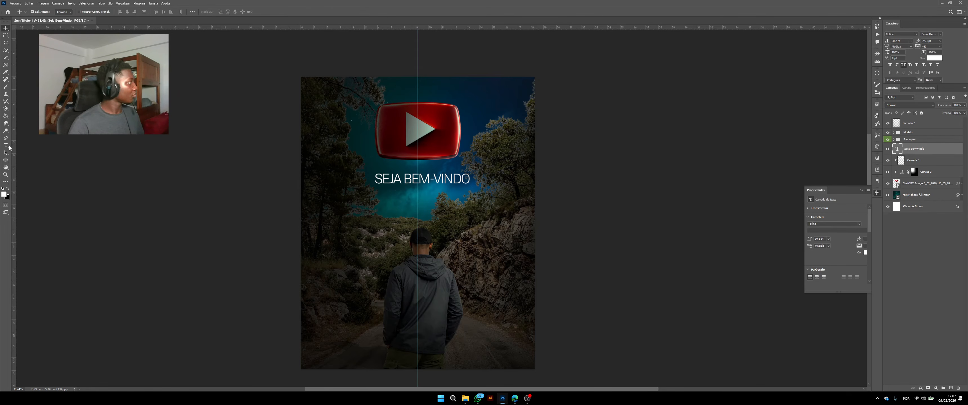
# Step: Add a second line with the person's first name in capitals below SEJA BEM-VINDO
pyautogui.press('t')
pyautogui.click(468, 180)
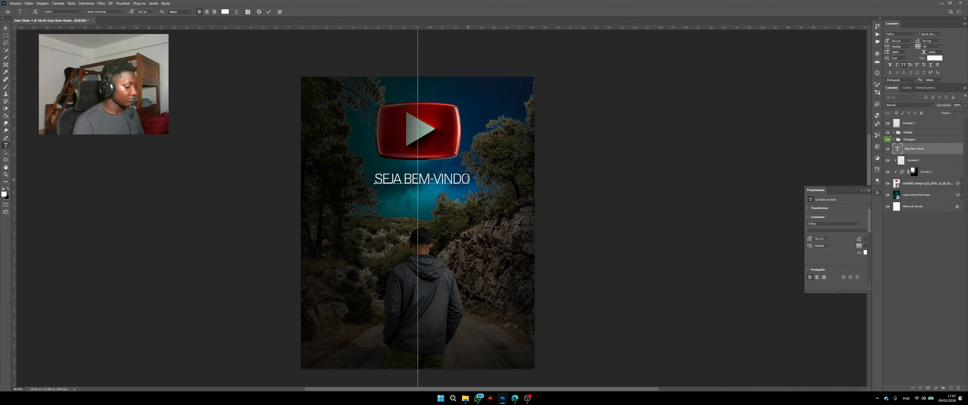
pyautogui.press('Return')
pyautogui.write('JOSE')
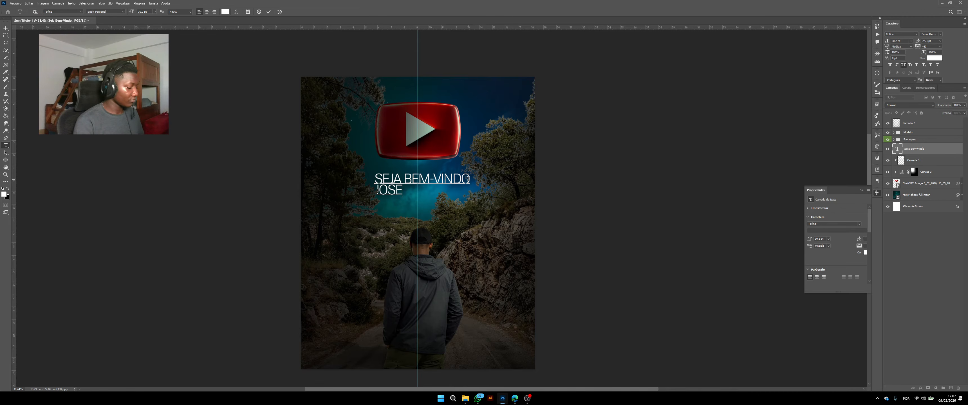
pyautogui.write('MAR')
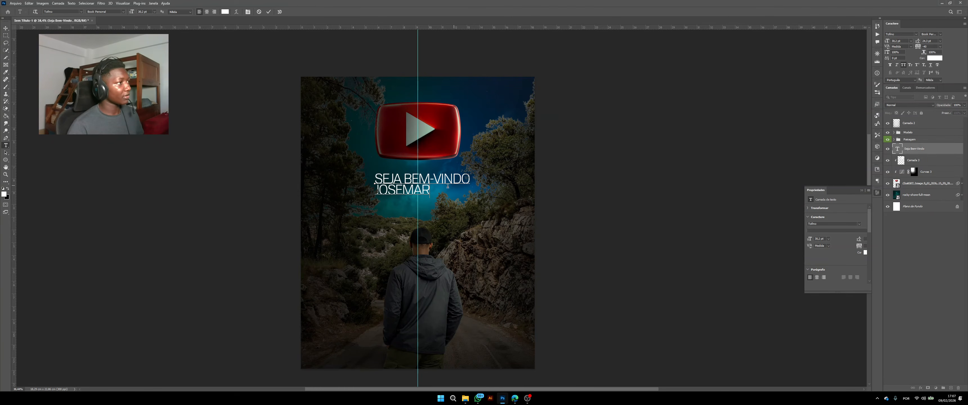
# Step: Centre-align both text lines and move the text block back onto the vertical guide beneath the play button
pyautogui.hotkey('ctrl', 'a')
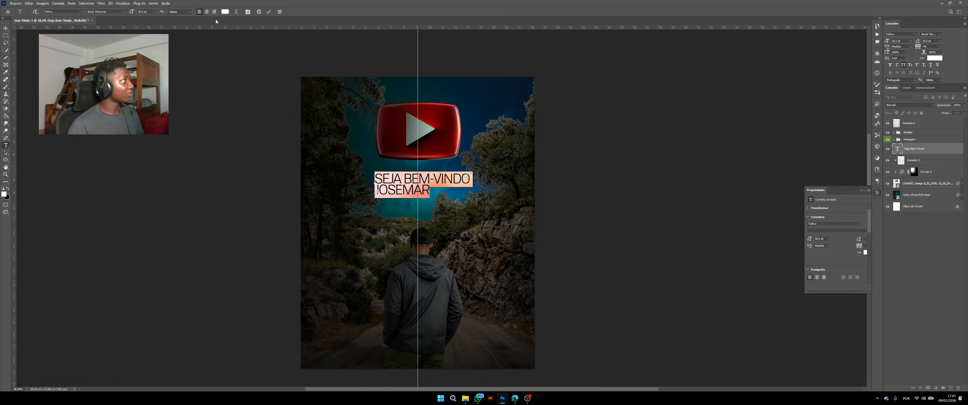
pyautogui.click(208, 12)
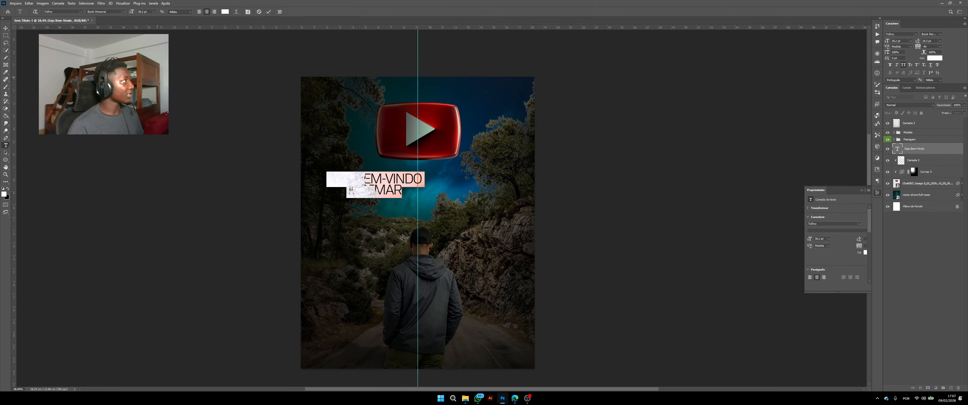
pyautogui.click(6, 29)
pyautogui.moveTo(395, 181); pyautogui.dragTo(439, 178)
pyautogui.scroll(1, 432, 188)
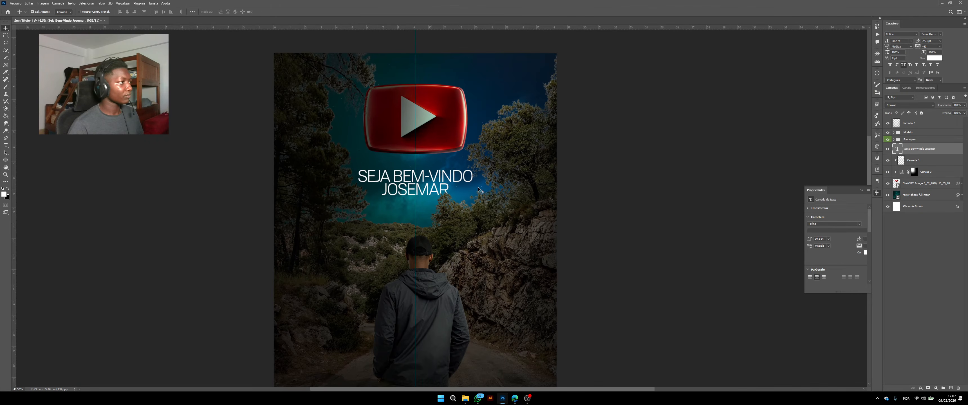
# Step: Increase the leading between the two lines of the heading
pyautogui.scroll(-2, 460, 188)
pyautogui.scroll(2, 460, 188)
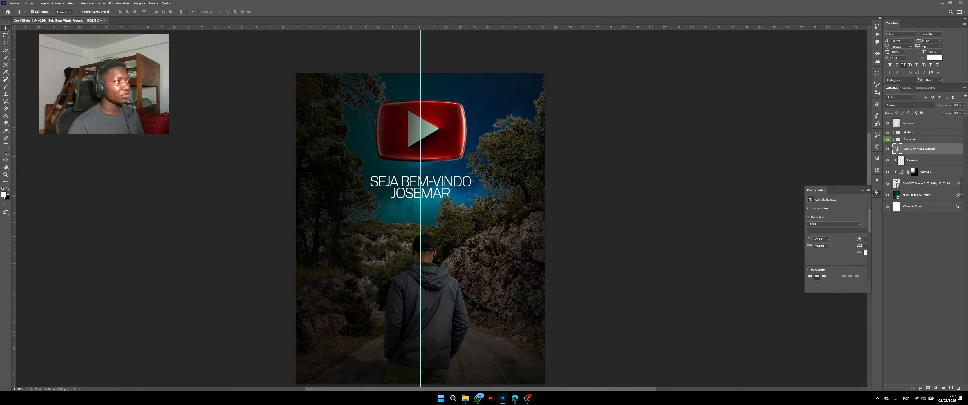
pyautogui.moveTo(919, 40); pyautogui.dragTo(921, 43)
pyautogui.press('Return')
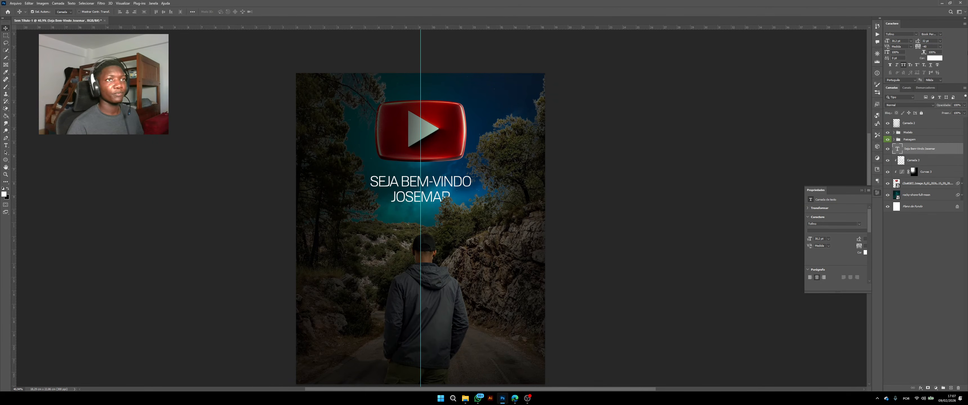
# Step: Try the Medium Personal font style on the heading text
pyautogui.click(941, 34)
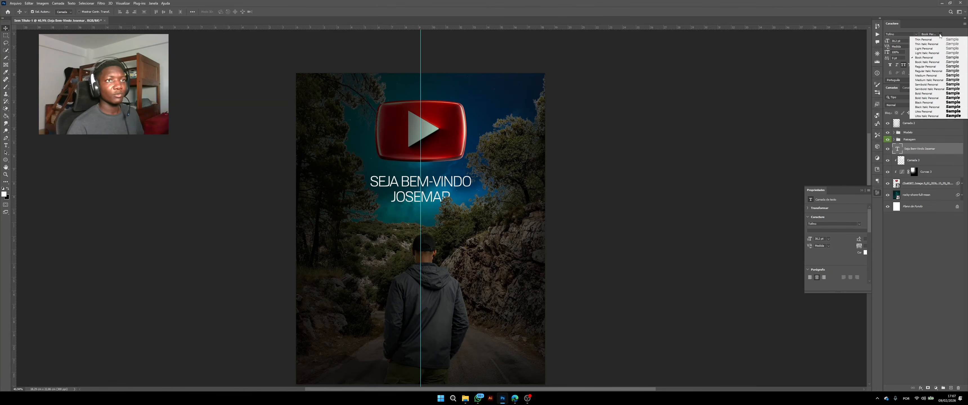
pyautogui.click(952, 77)
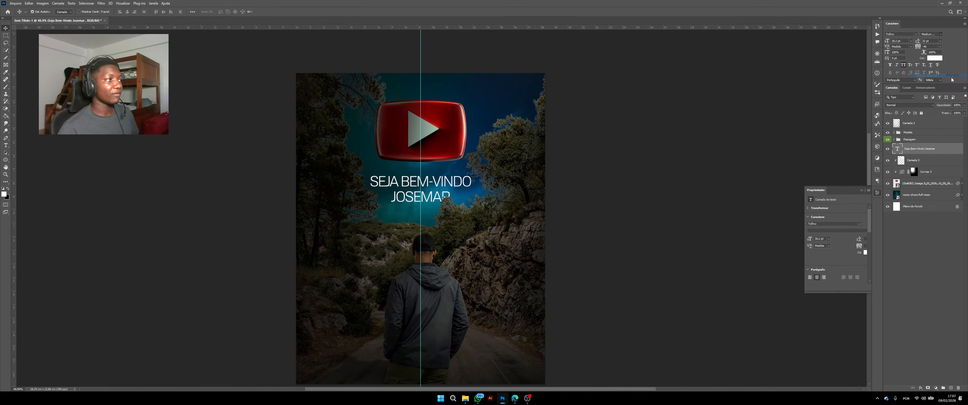
pyautogui.scroll(-3, 441, 186)
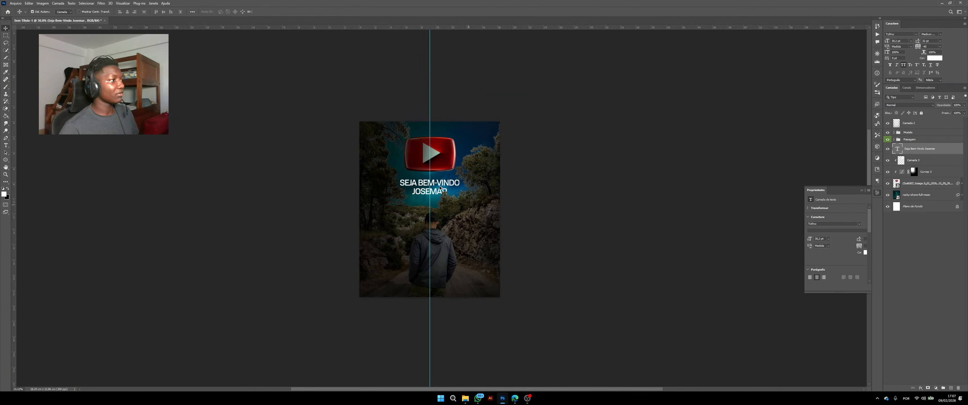
pyautogui.scroll(2, 441, 186)
pyautogui.scroll(2, 441, 185)
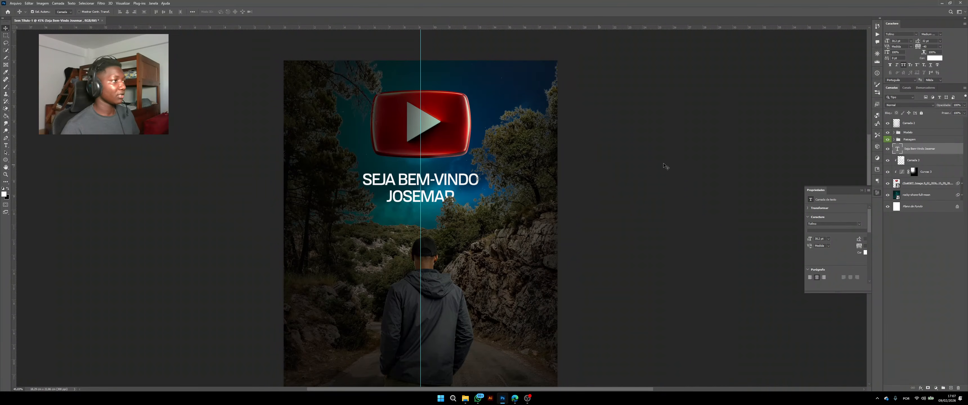
# Step: Set the heading's font style to Semibold Personal
pyautogui.click(941, 35)
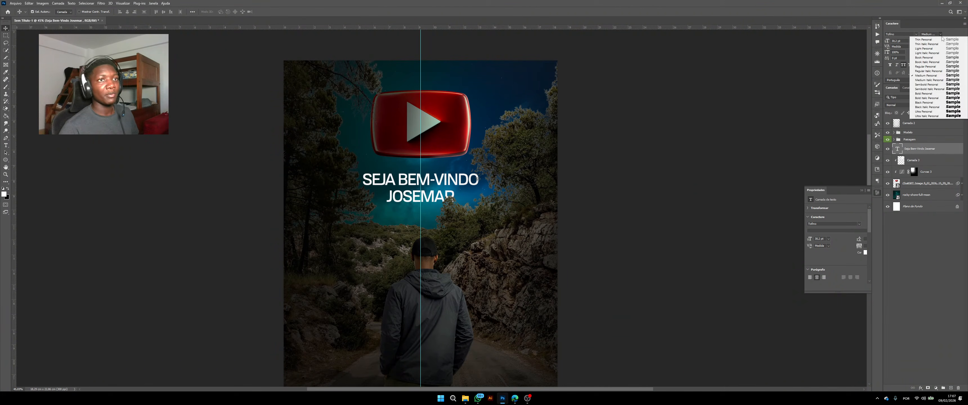
pyautogui.click(953, 85)
pyautogui.scroll(-3, 538, 185)
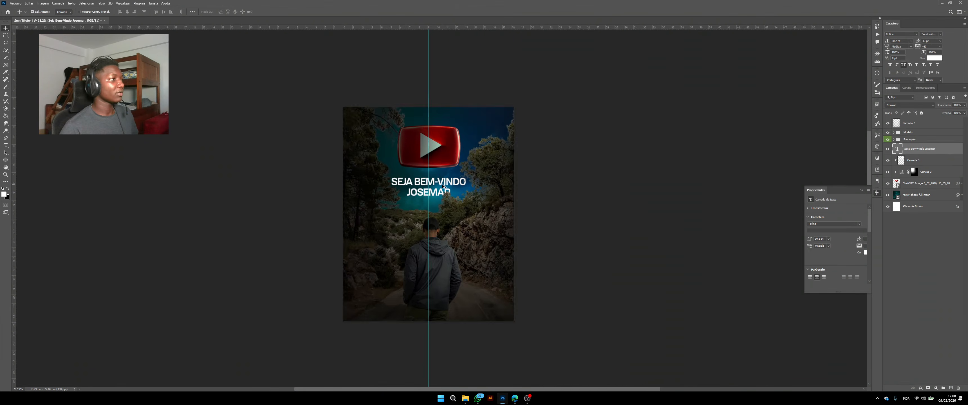
pyautogui.scroll(3, 439, 185)
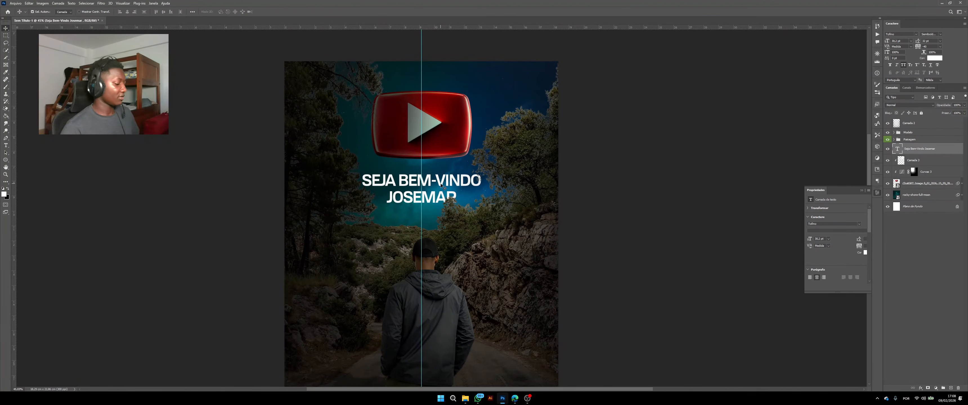
# Step: Scale down the two-line heading so it is about as wide as the play button, keeping it centred on the guide
pyautogui.hotkey('ctrl', 't')
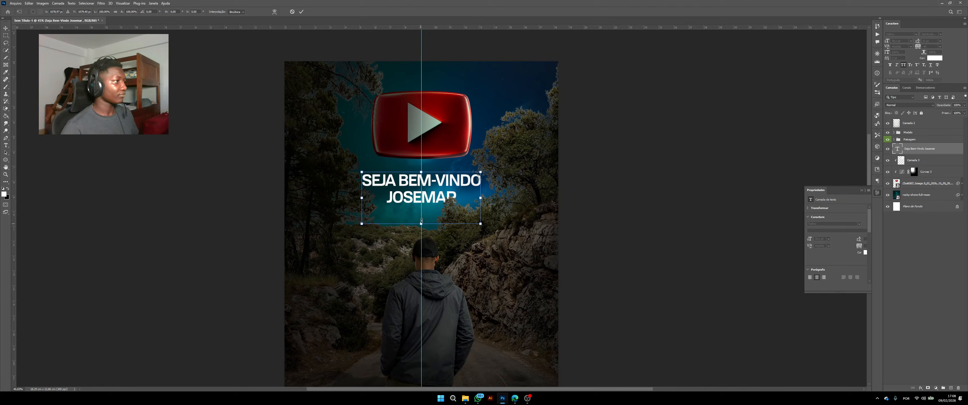
pyautogui.moveTo(421, 221); pyautogui.dragTo(436, 194)
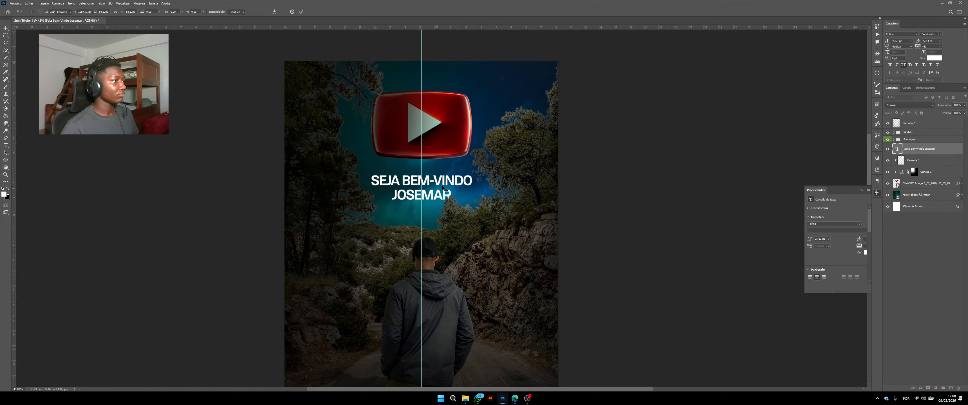
pyautogui.scroll(-3, 442, 186)
pyautogui.press('Return')
pyautogui.scroll(3, 443, 186)
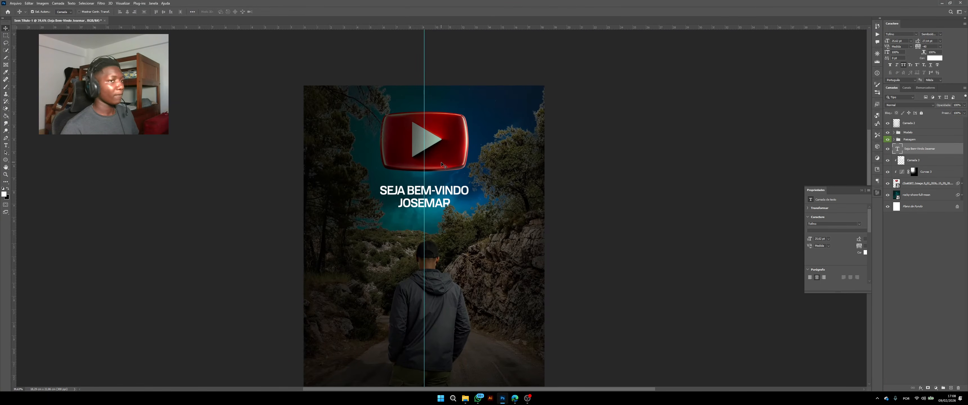
# Step: Group the play button image with its curves adjustment and shading layer, and name the group "Placa"
pyautogui.hotkey('alt', '[')
pyautogui.hotkey('alt', '[')
pyautogui.click(919, 162)
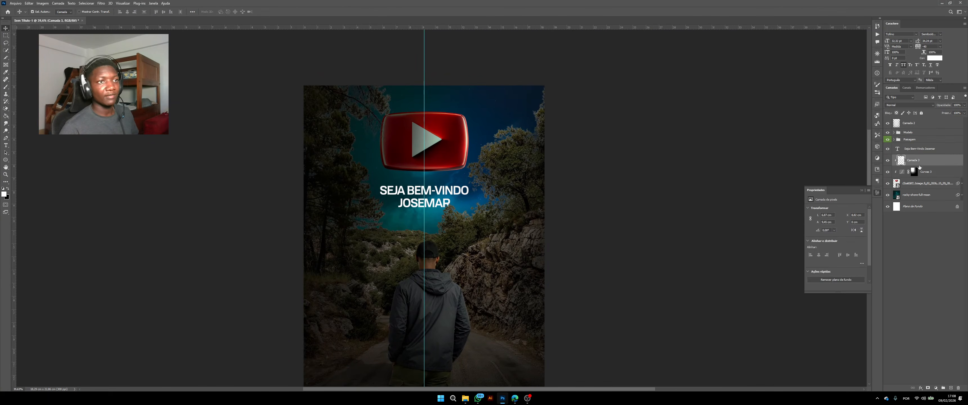
pyautogui.keyDown('shift'); pyautogui.click(920, 189); pyautogui.keyUp('shift')
pyautogui.hotkey('ctrl', 'g')
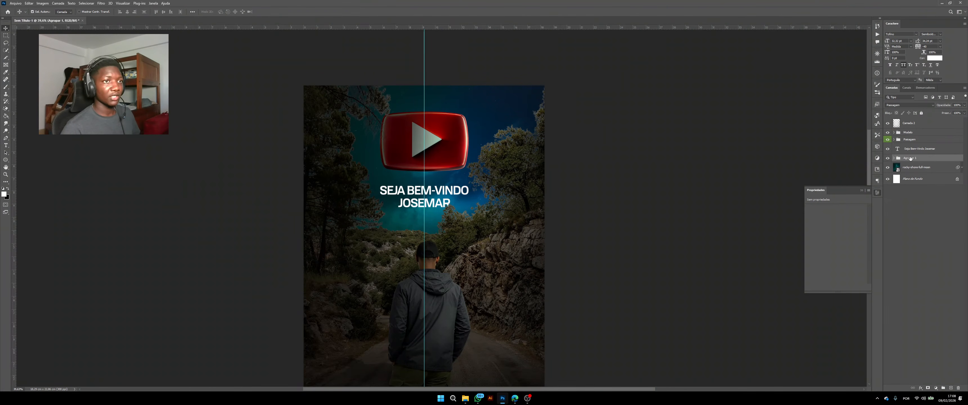
pyautogui.doubleClick(910, 158)
pyautogui.write('Pla')
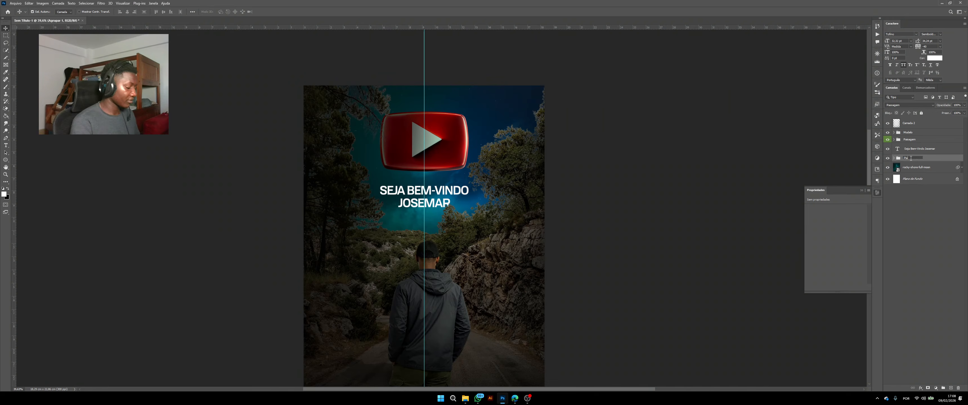
pyautogui.write('ca')
pyautogui.press('Return')
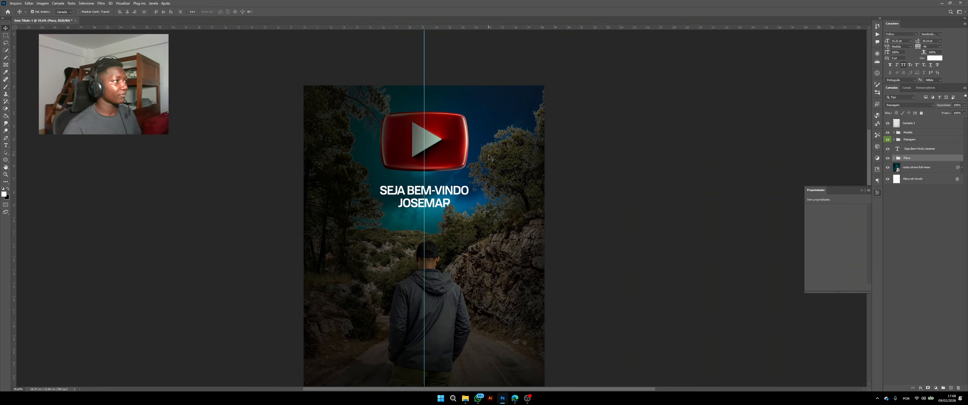
# Step: Try to scale the Placa group down slightly from its upper edge
pyautogui.hotkey('ctrl', 't')
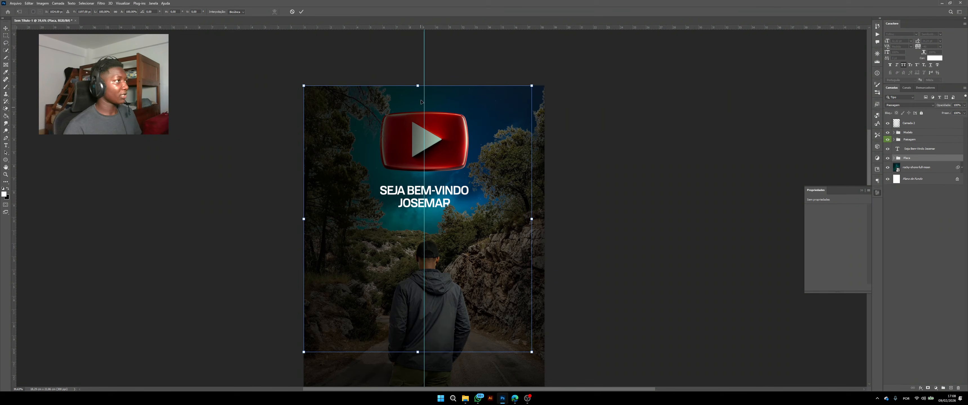
pyautogui.moveTo(418, 86); pyautogui.dragTo(418, 96)
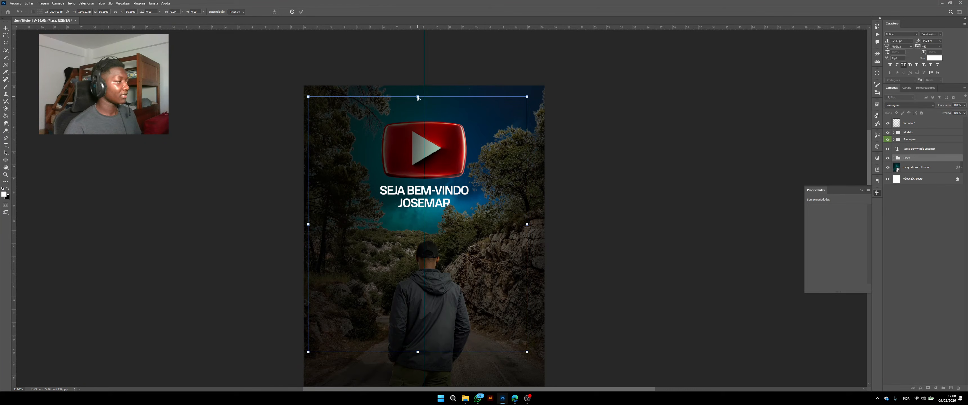
pyautogui.hotkey('ctrl', 'z')
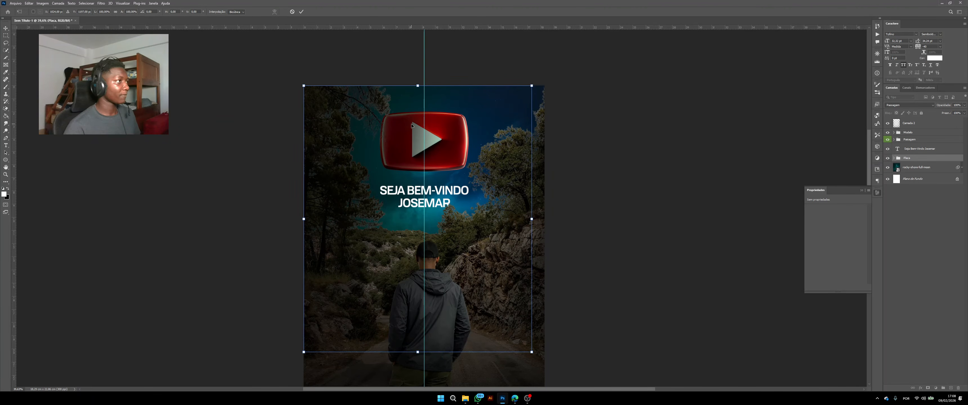
pyautogui.press('Return')
# Step: Move the two-line heading slightly up, closer to the play button, keeping it centred on the vertical guide
pyautogui.scroll(-5, 428, 140)
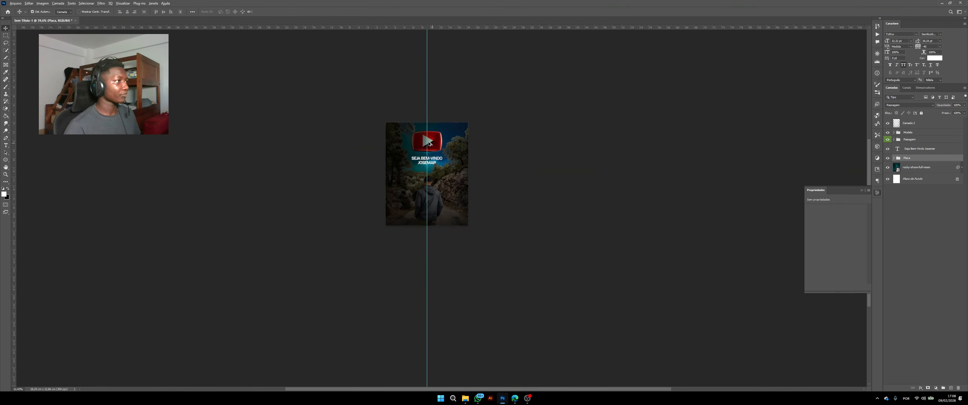
pyautogui.scroll(6, 429, 148)
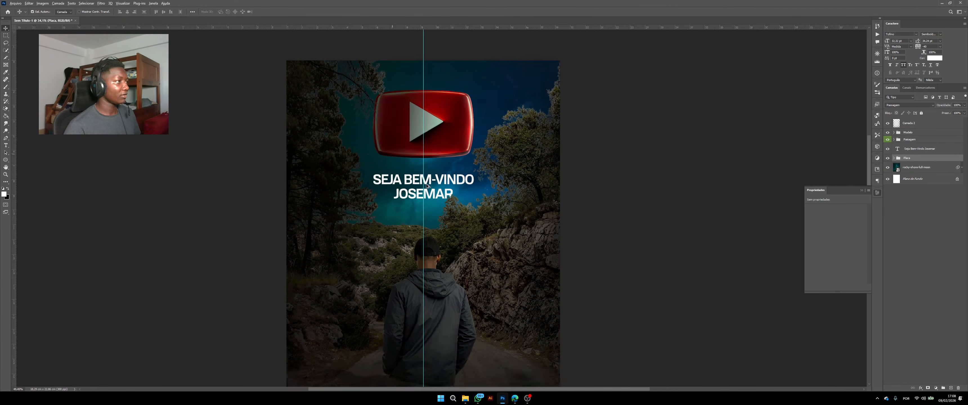
pyautogui.scroll(1, 430, 192)
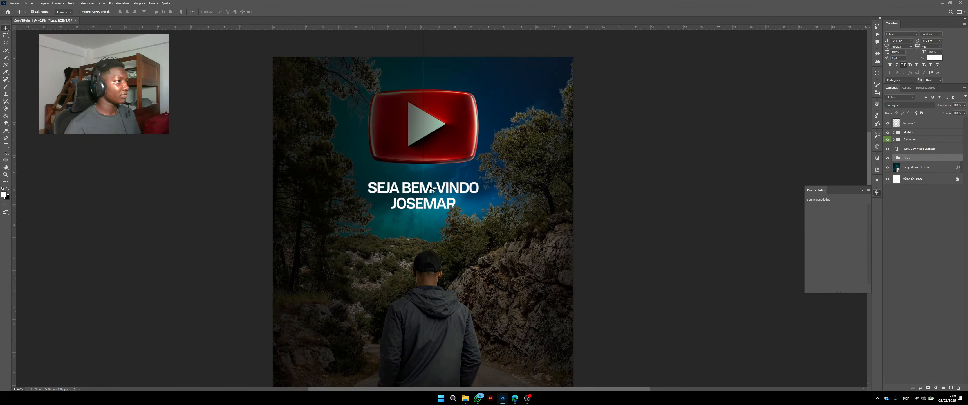
pyautogui.moveTo(429, 188); pyautogui.dragTo(430, 184)
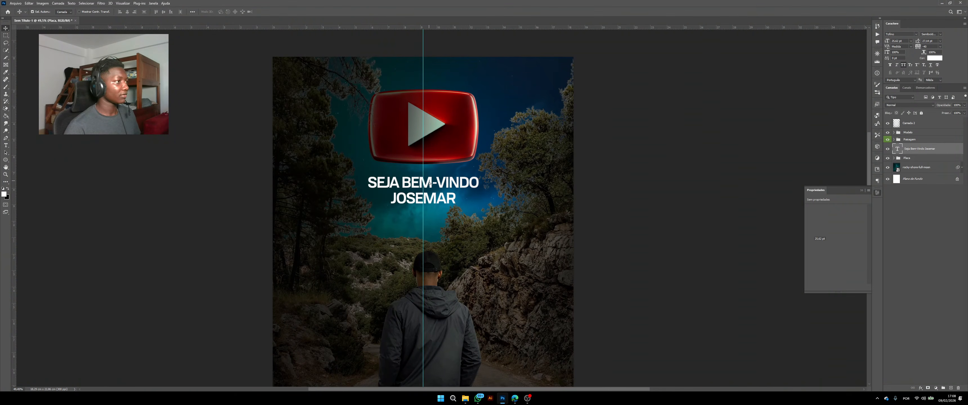
pyautogui.scroll(-2, 430, 183)
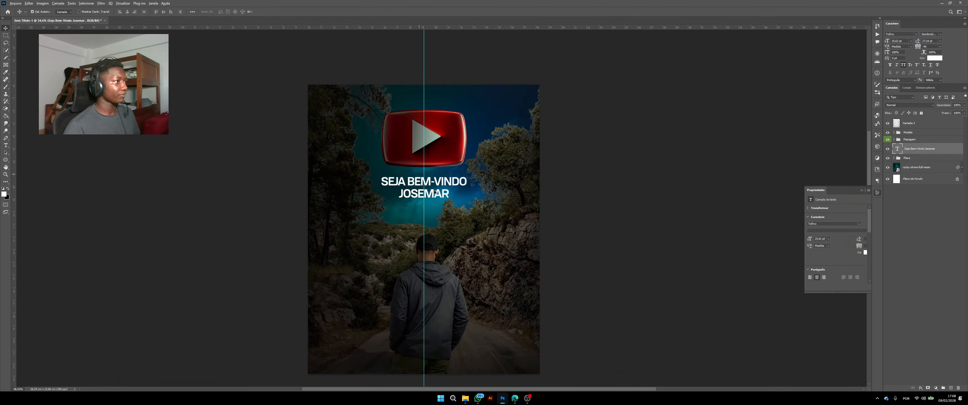
pyautogui.scroll(2, 435, 192)
pyautogui.moveTo(435, 196)
pyautogui.mouseDown()
pyautogui.moveTo(432, 221)
pyautogui.moveTo(431, 195)
pyautogui.mouseUp()
pyautogui.scroll(-5, 432, 196)
pyautogui.scroll(6, 438, 196)
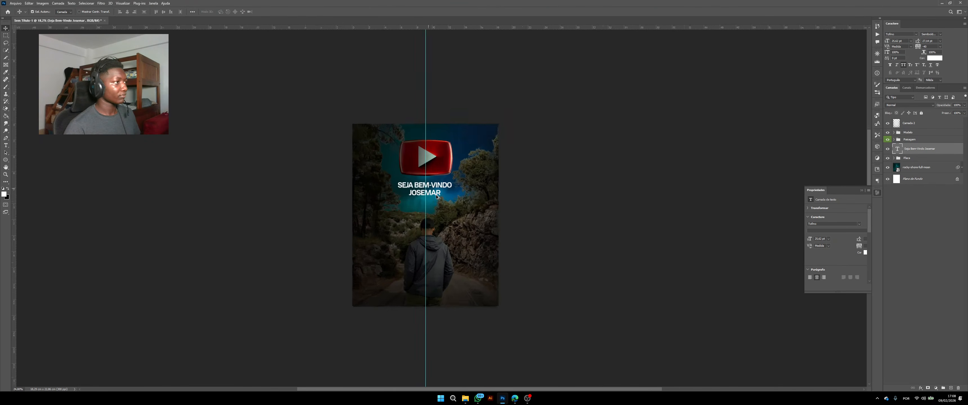
# Step: Insert the word "DESIGNER" before the name on the heading's second line
pyautogui.scroll(2, 440, 197)
pyautogui.scroll(-2, 438, 192)
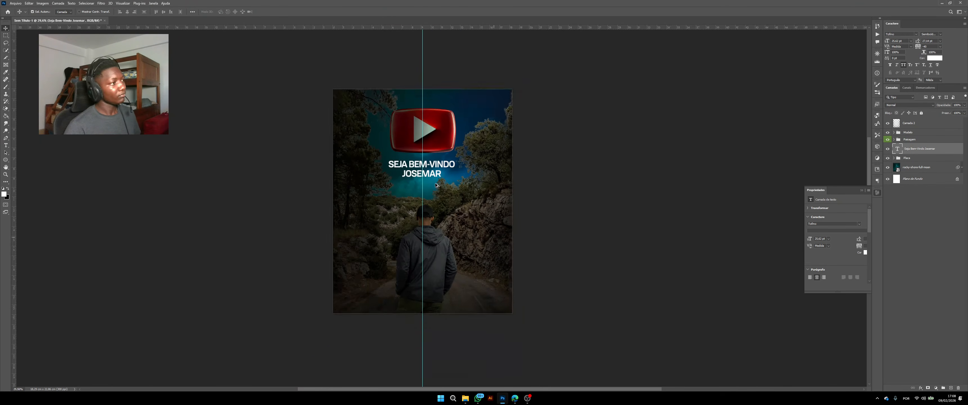
pyautogui.scroll(2, 436, 185)
pyautogui.scroll(1, 435, 185)
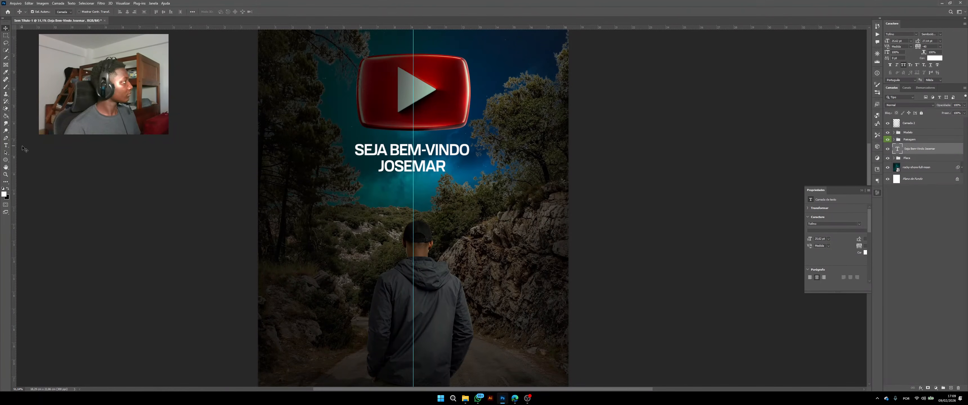
pyautogui.click(6, 146)
pyautogui.click(379, 166)
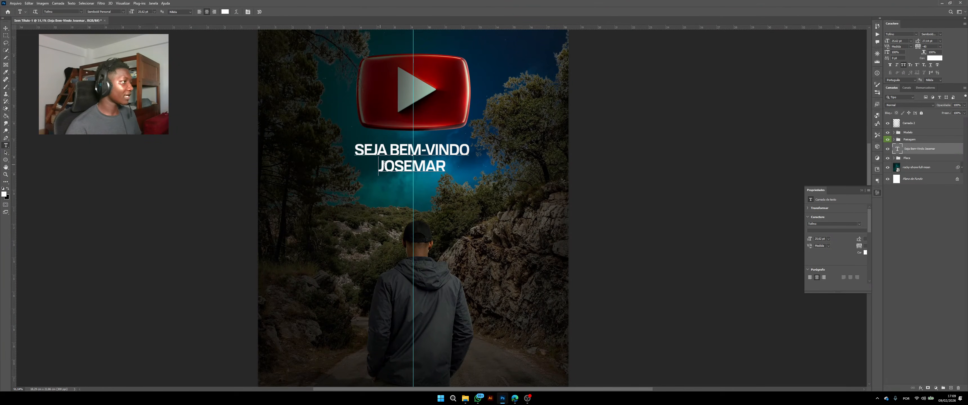
pyautogui.write('DES')
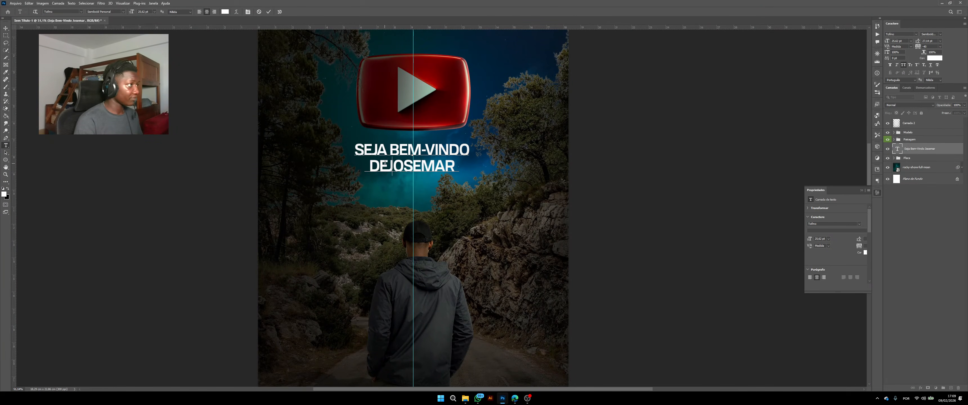
pyautogui.write('S')
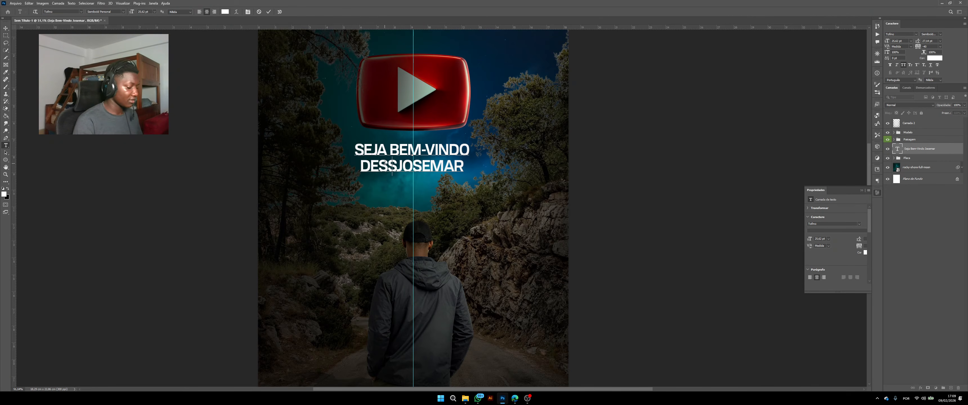
pyautogui.press('BackSpace')
pyautogui.write('IGNER')
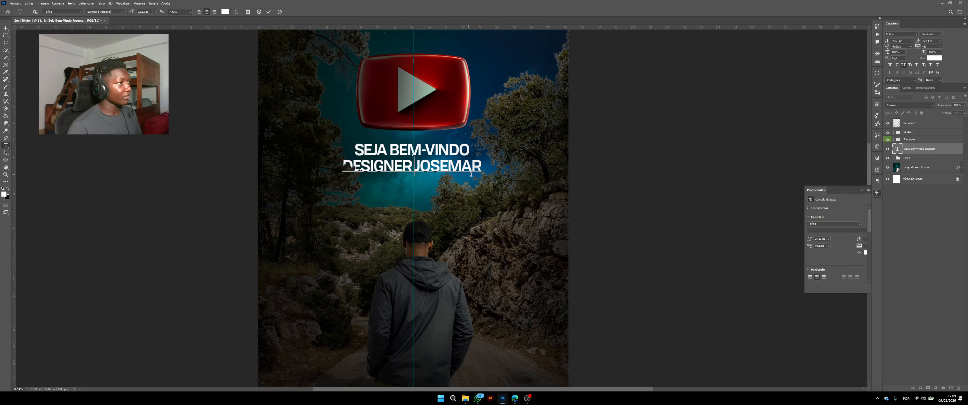
# Step: Reduce the font size of the heading's second line so it is narrower than "SEJA BEM-VINDO" above it
pyautogui.moveTo(481, 168); pyautogui.dragTo(322, 164)
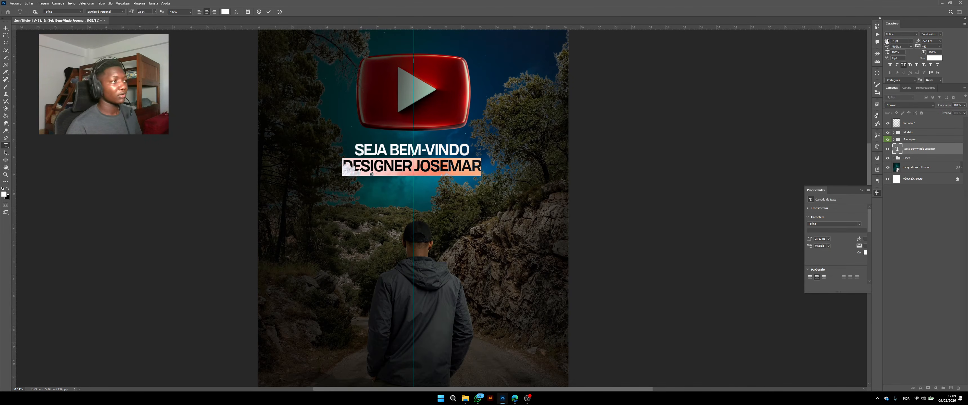
pyautogui.moveTo(888, 42); pyautogui.dragTo(886, 41)
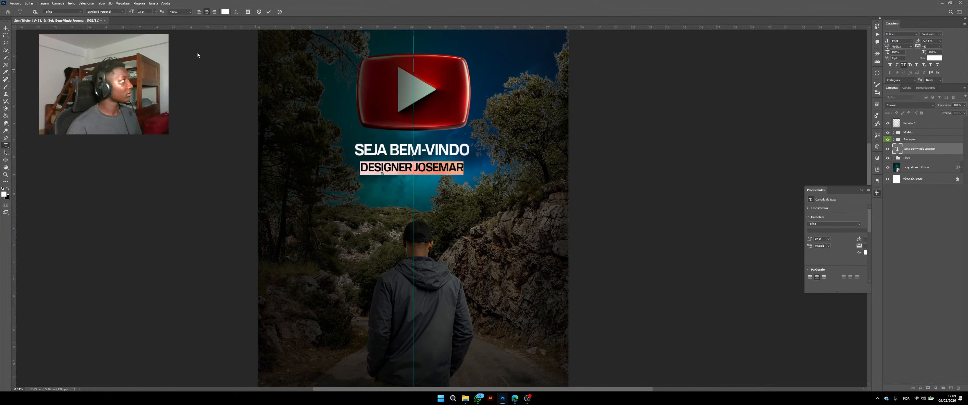
pyautogui.click(6, 29)
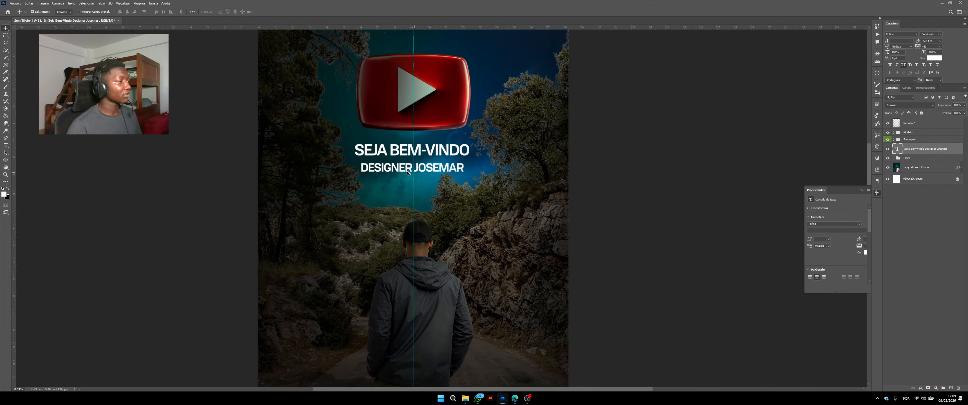
pyautogui.scroll(-5, 410, 170)
pyautogui.scroll(4, 410, 170)
pyautogui.scroll(1, 410, 170)
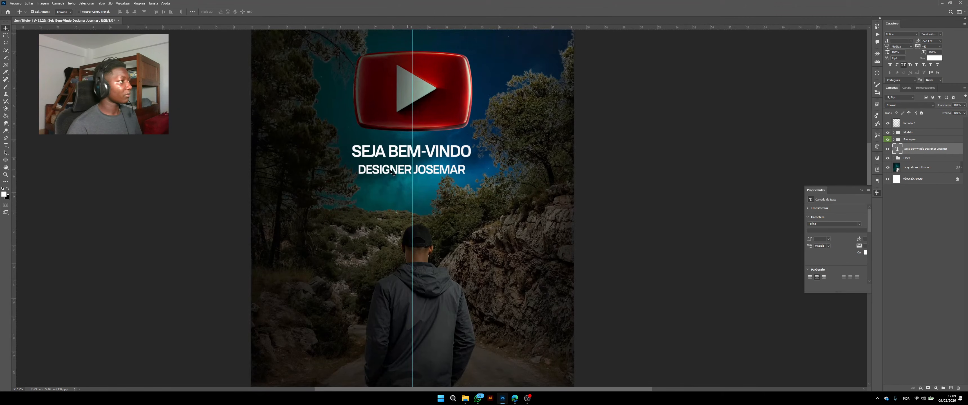
pyautogui.click(6, 146)
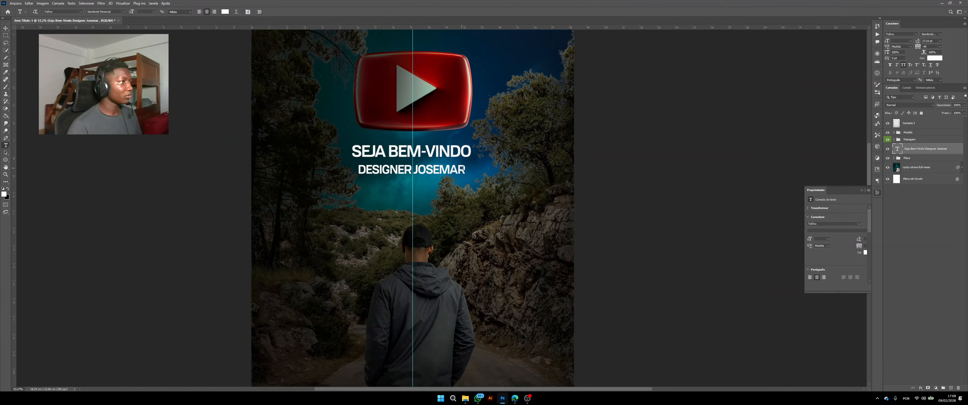
pyautogui.tripleClick(432, 167)
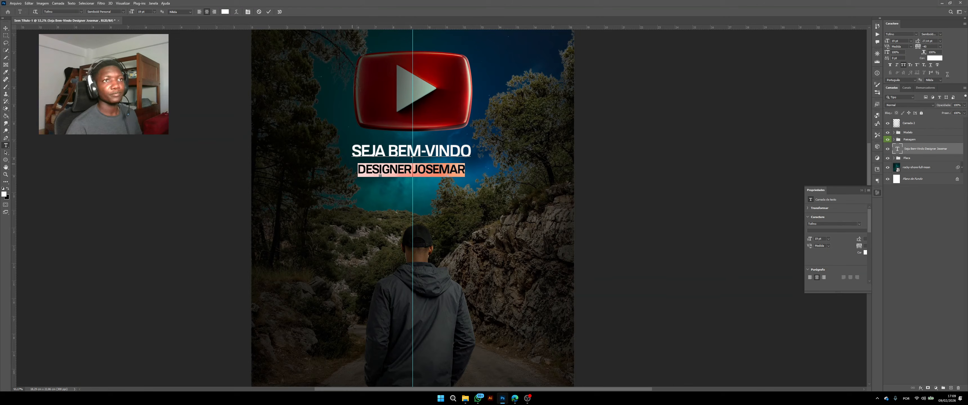
pyautogui.moveTo(887, 42); pyautogui.dragTo(887, 42)
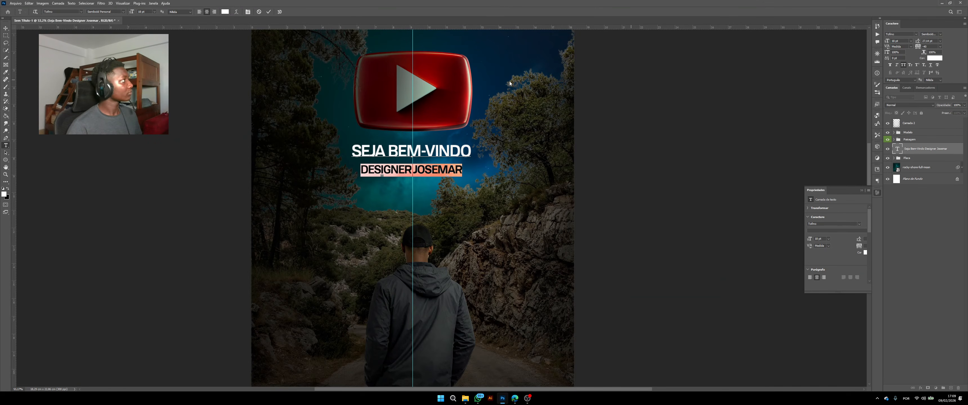
pyautogui.click(6, 29)
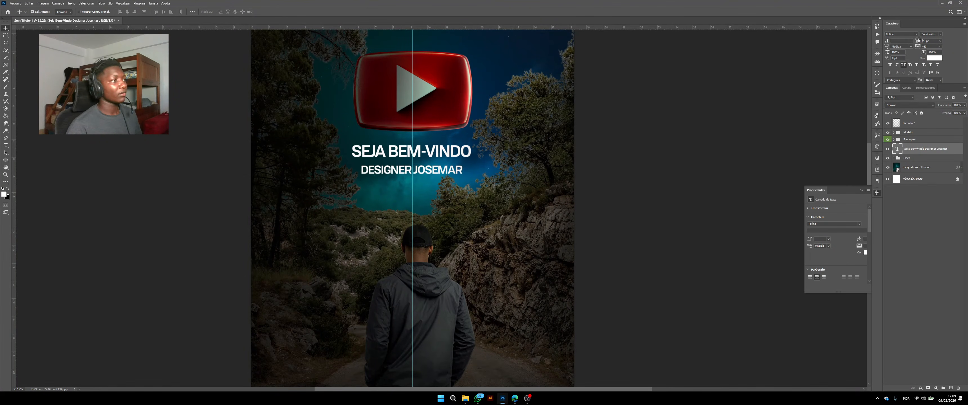
# Step: Slightly reduce the leading between the heading's two lines
pyautogui.moveTo(918, 41); pyautogui.dragTo(918, 41)
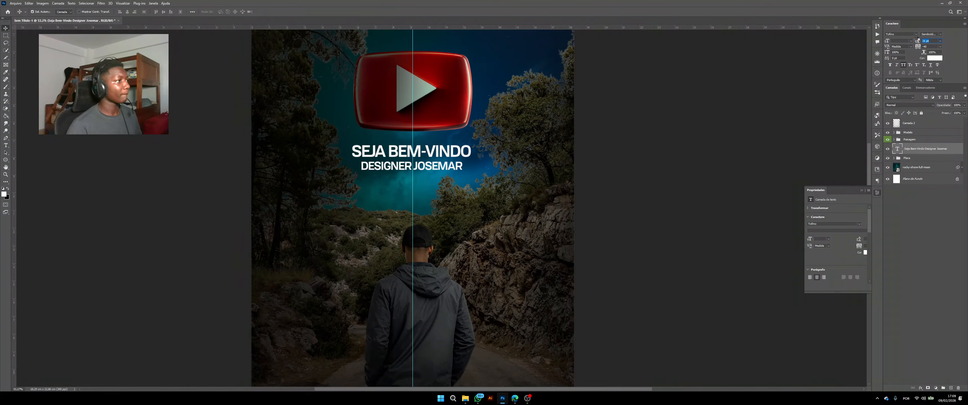
pyautogui.scroll(-5, 515, 179)
pyautogui.scroll(4, 417, 172)
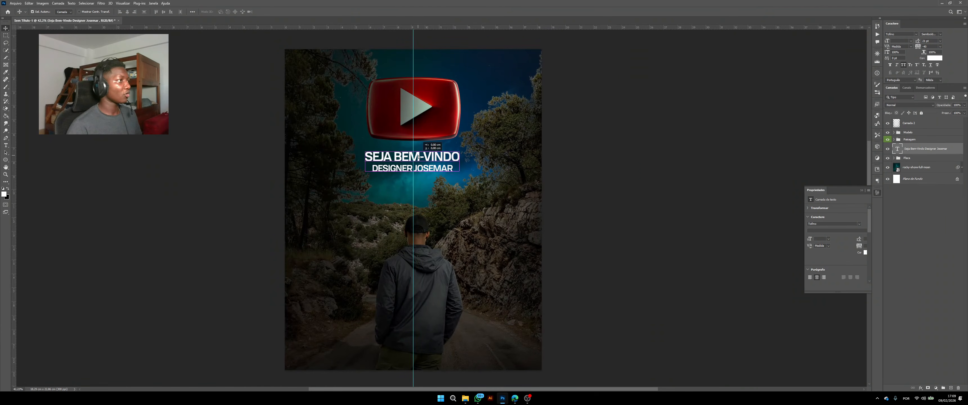
pyautogui.scroll(-2, 419, 159)
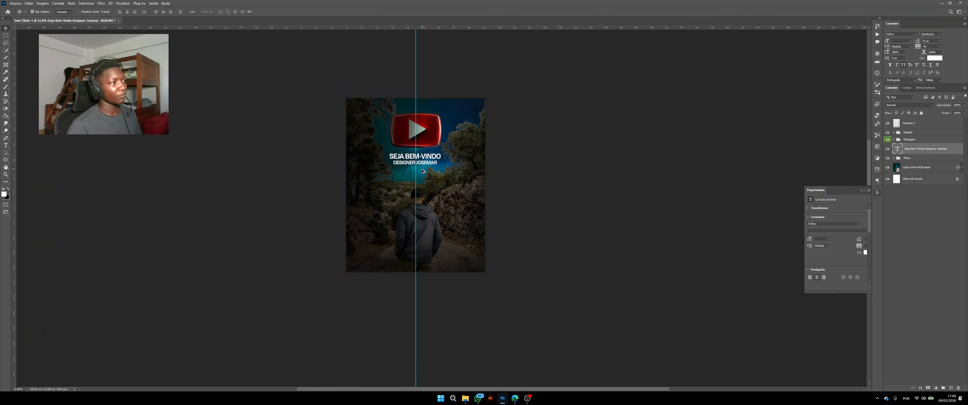
pyautogui.scroll(1, 421, 166)
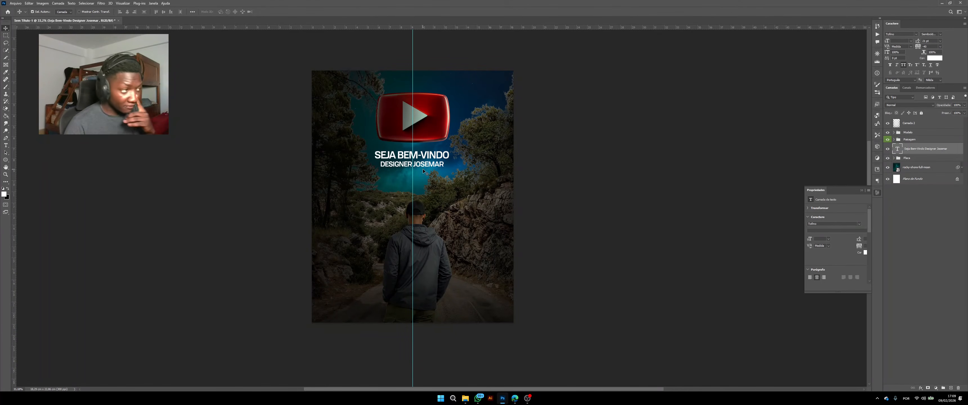
# Step: Open the capas.psd document containing the course cover artboards
pyautogui.click(422, 193)
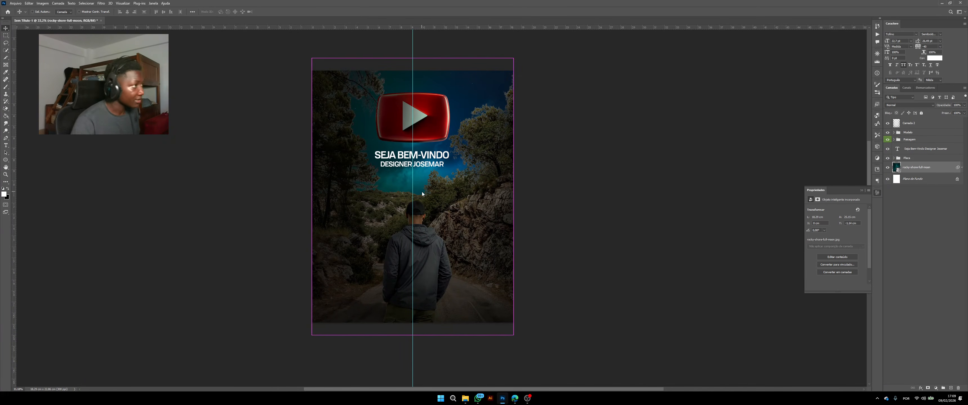
pyautogui.hotkey('ctrl', 'o')
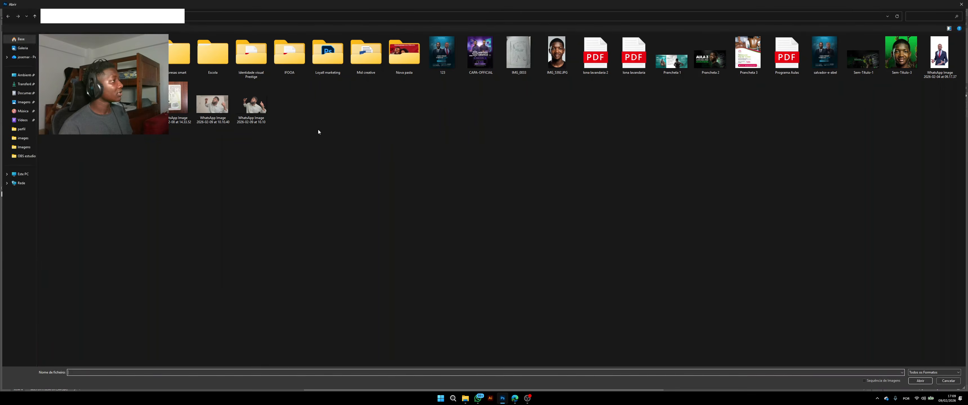
pyautogui.click(961, 4)
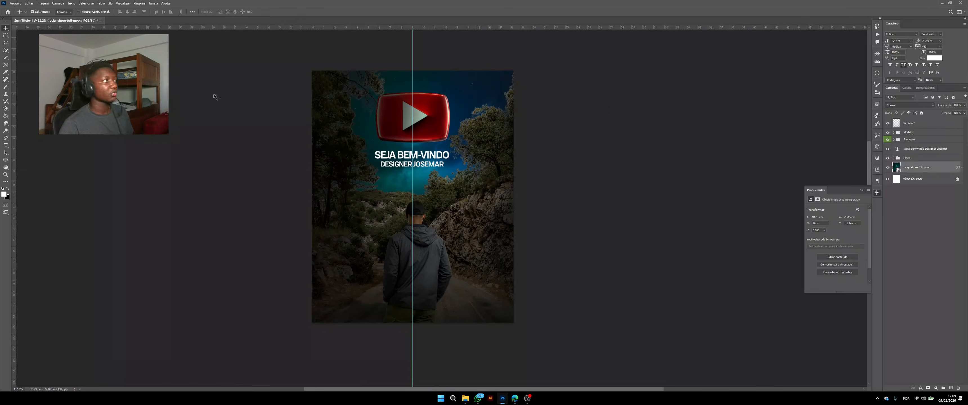
pyautogui.click(8, 13)
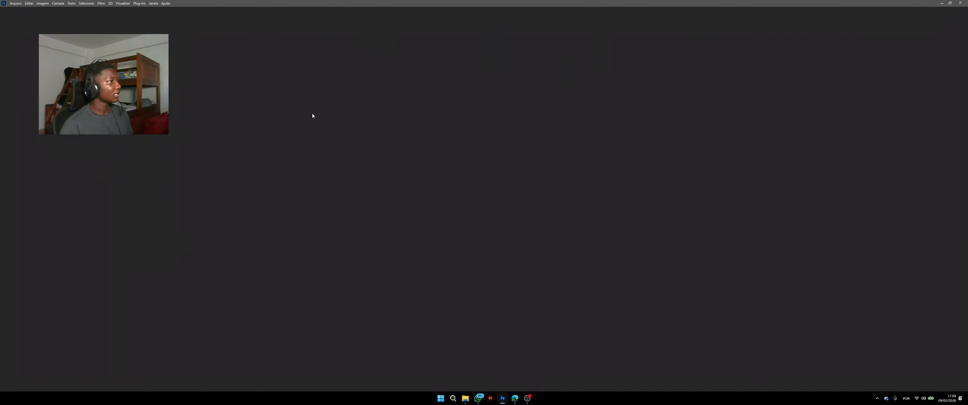
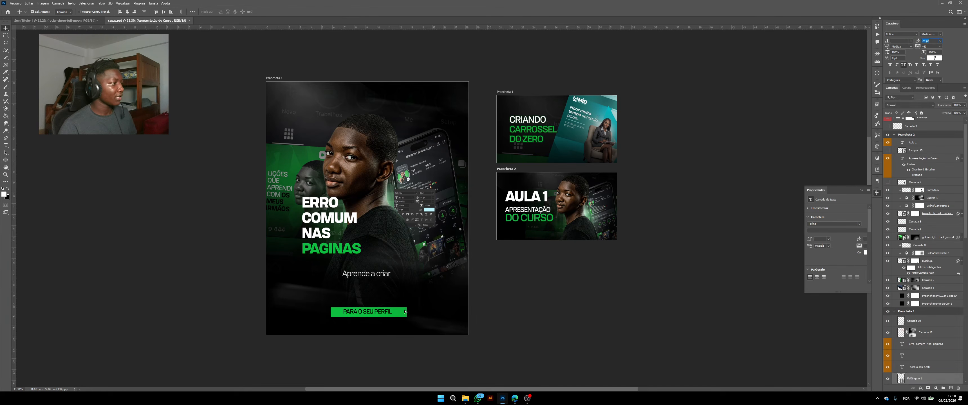
# Step: Copy the green rectangle behind "PARA O SEU PERFIL" from capas.psd into the moonlit road composite and place it directly below the heading
pyautogui.moveTo(403, 313); pyautogui.dragTo(76, 25)
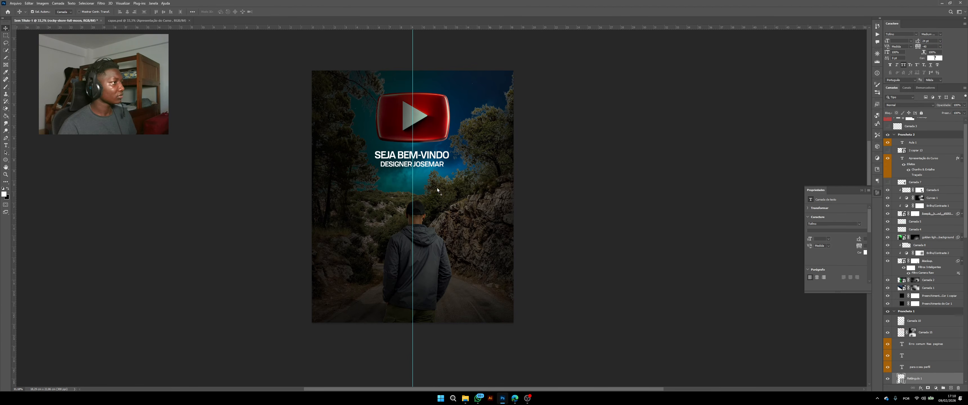
pyautogui.moveTo(438, 190); pyautogui.dragTo(439, 190)
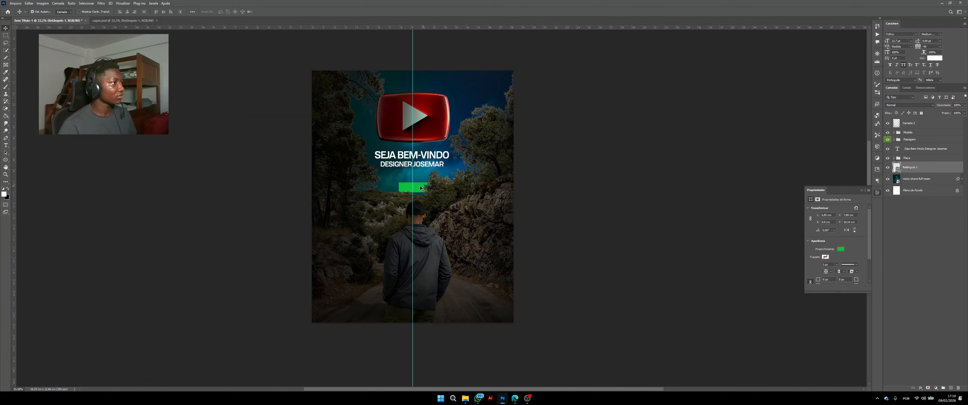
pyautogui.press('ctrl')
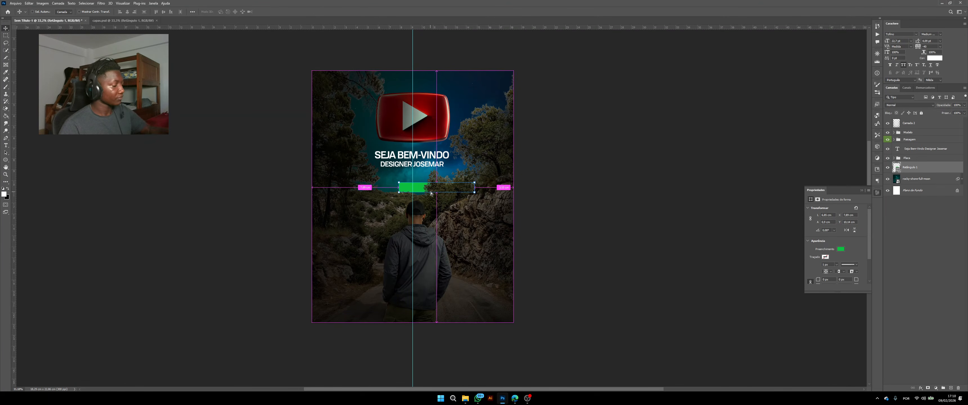
pyautogui.hotkey('ctrl', 't')
pyautogui.moveTo(414, 185); pyautogui.dragTo(398, 176)
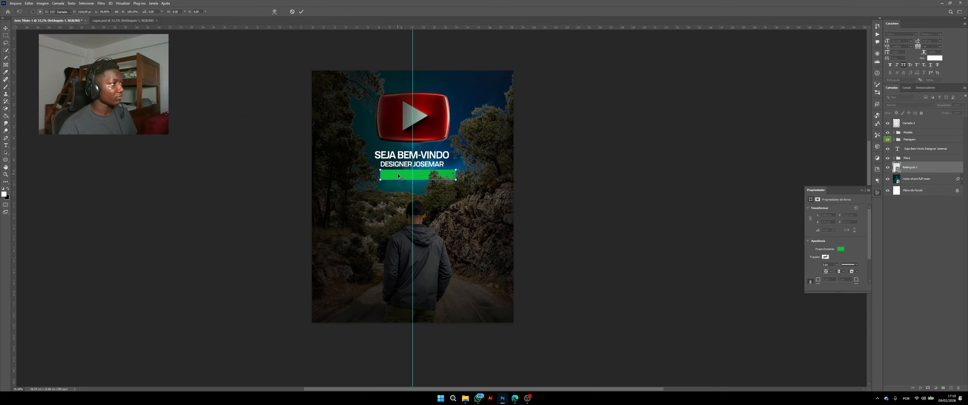
pyautogui.press('Return')
# Step: Recolour the heading's second line with the green sampled from the rectangle below it
pyautogui.click(6, 145)
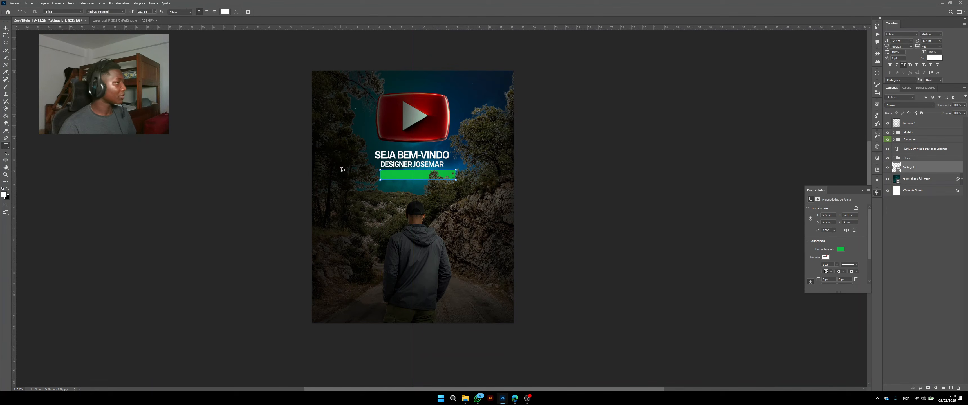
pyautogui.scroll(3, 450, 168)
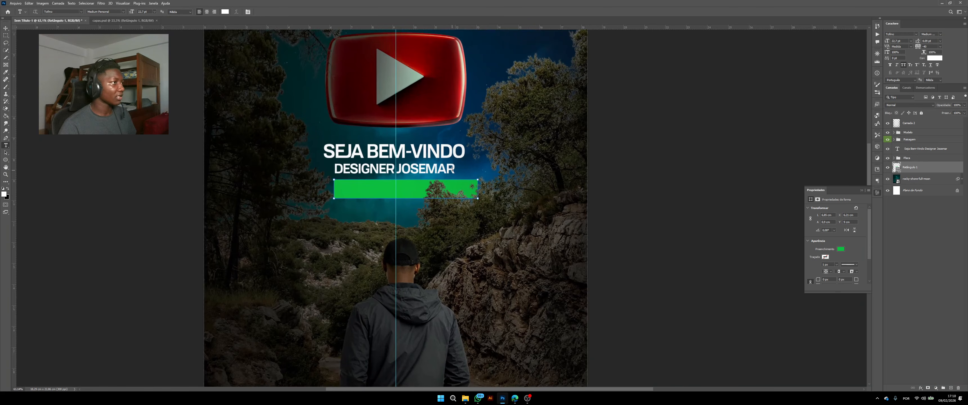
pyautogui.moveTo(452, 169); pyautogui.dragTo(333, 169)
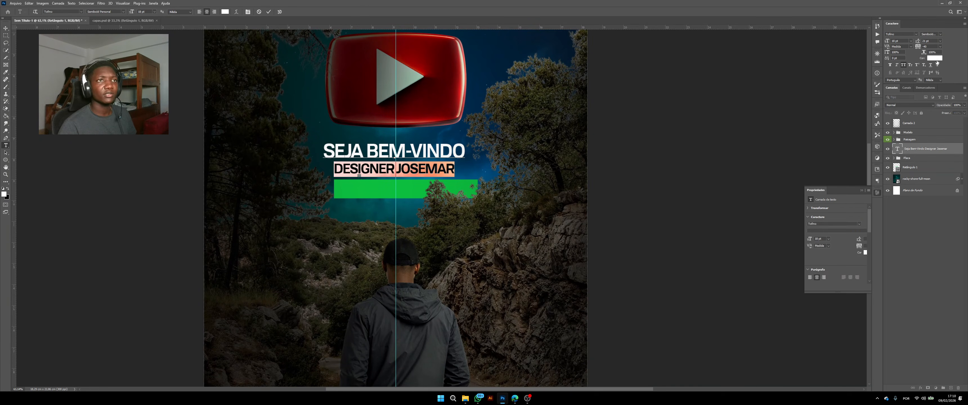
pyautogui.click(935, 58)
pyautogui.click(406, 190)
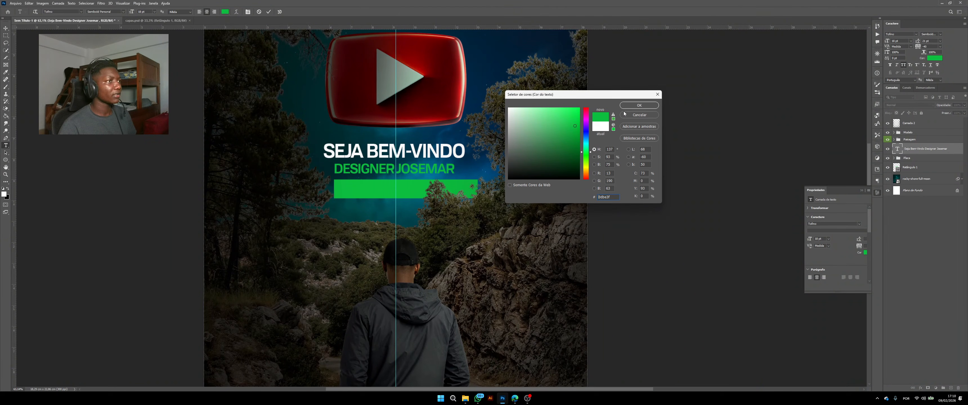
pyautogui.click(638, 105)
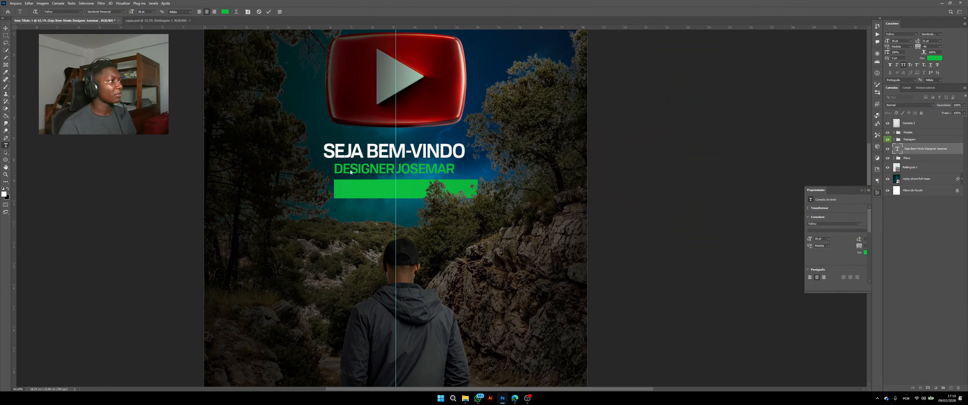
pyautogui.click(8, 29)
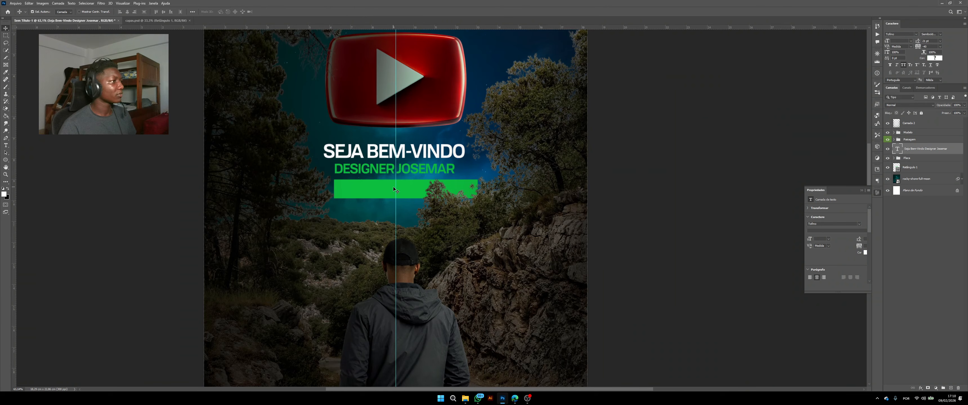
# Step: Hide the green rectangle layer and the vertical guide
pyautogui.click(412, 189)
pyautogui.click(887, 168)
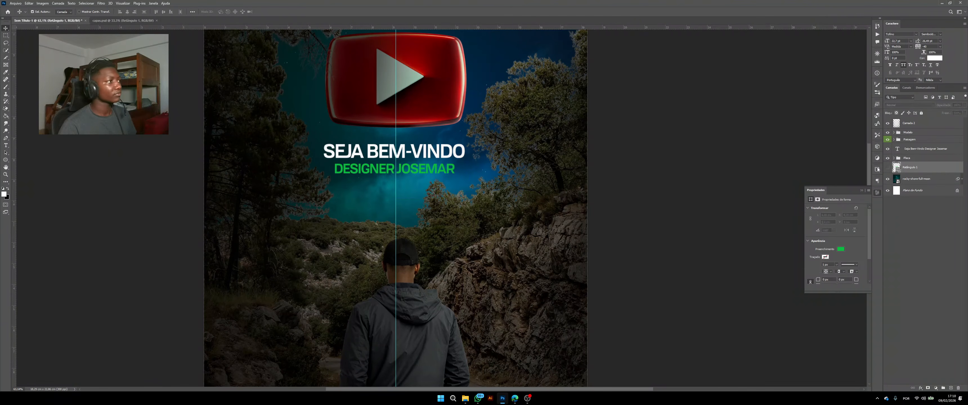
pyautogui.scroll(-4, 412, 166)
pyautogui.scroll(2, 400, 168)
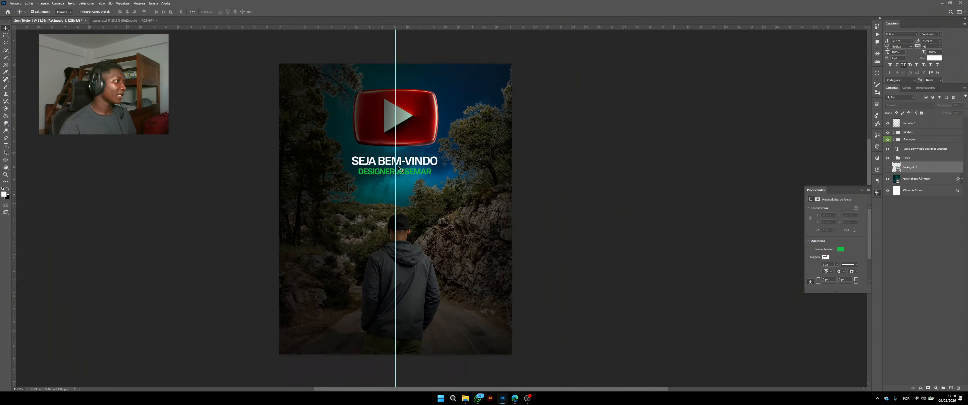
pyautogui.scroll(3, 397, 168)
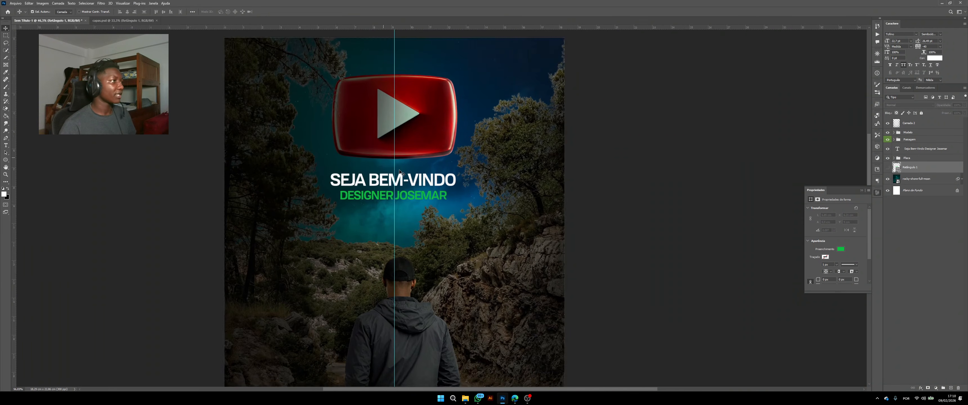
pyautogui.hotkey('ctrl', 'h')
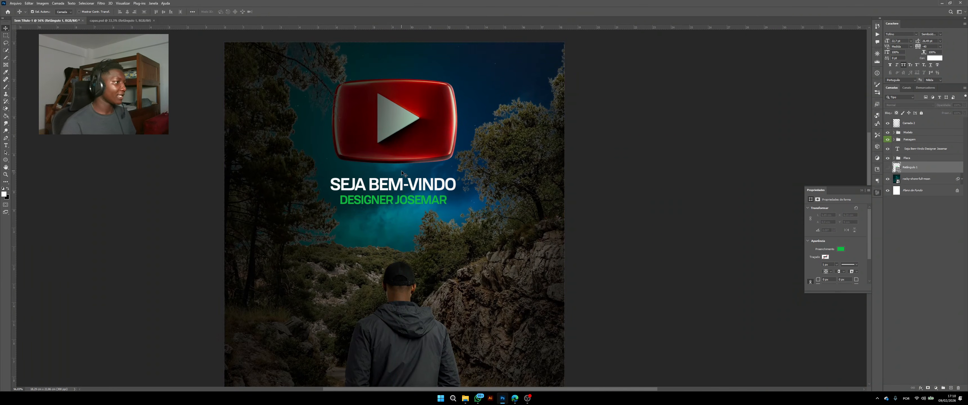
pyautogui.scroll(-3, 402, 172)
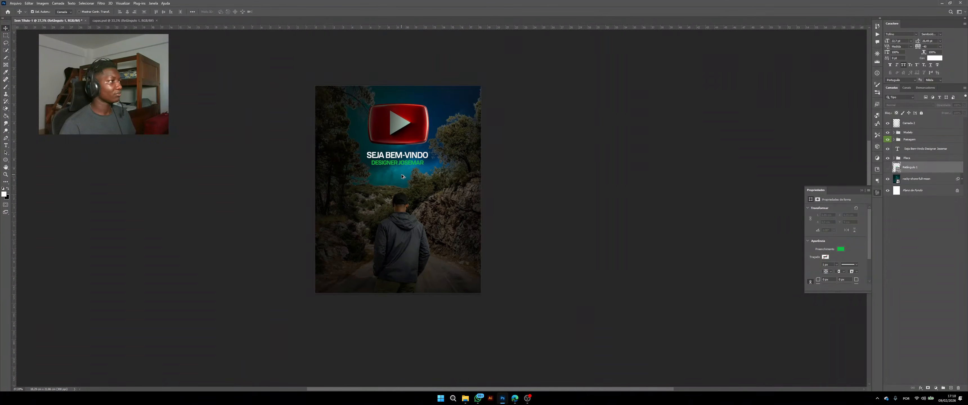
pyautogui.scroll(1, 402, 174)
pyautogui.scroll(1, 401, 174)
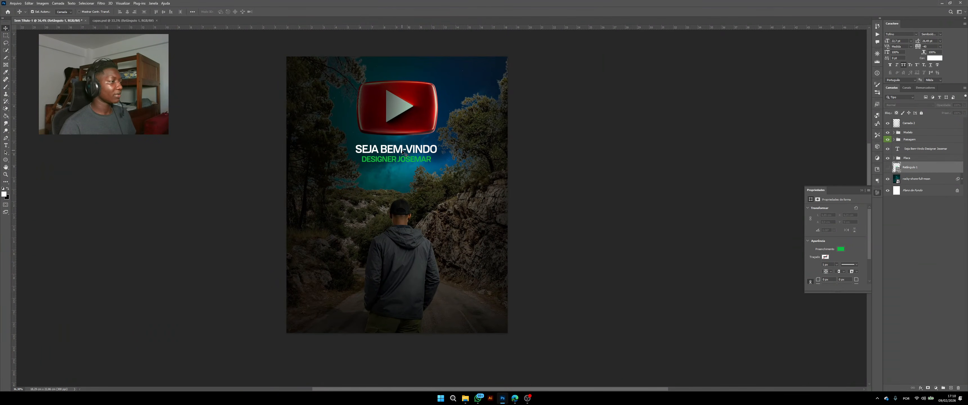
pyautogui.scroll(1, 401, 151)
pyautogui.scroll(-2, 401, 151)
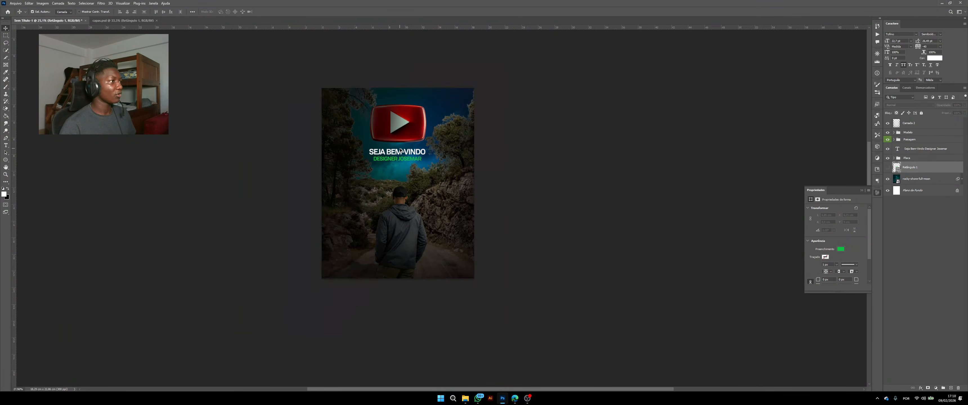
pyautogui.scroll(2, 401, 150)
pyautogui.scroll(-2, 401, 148)
# Step: Try shifting the play button image's hue from red to green with Hue/Saturation, and undo the colour change
pyautogui.click(400, 132)
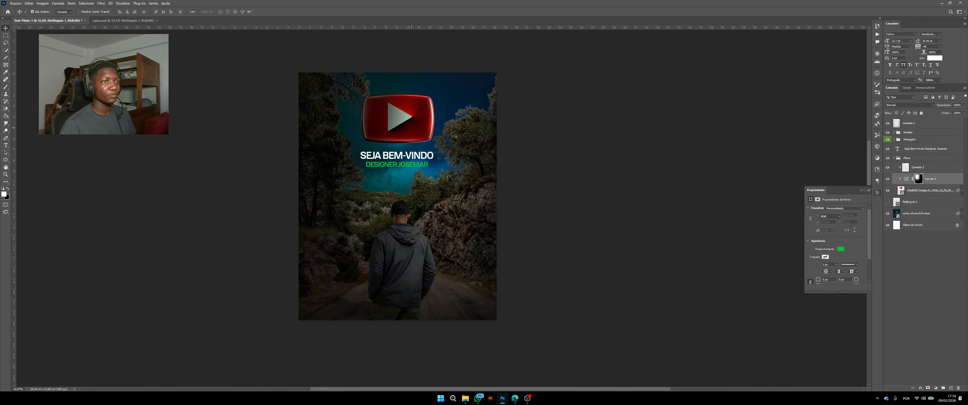
pyautogui.click(918, 193)
pyautogui.scroll(3, 401, 155)
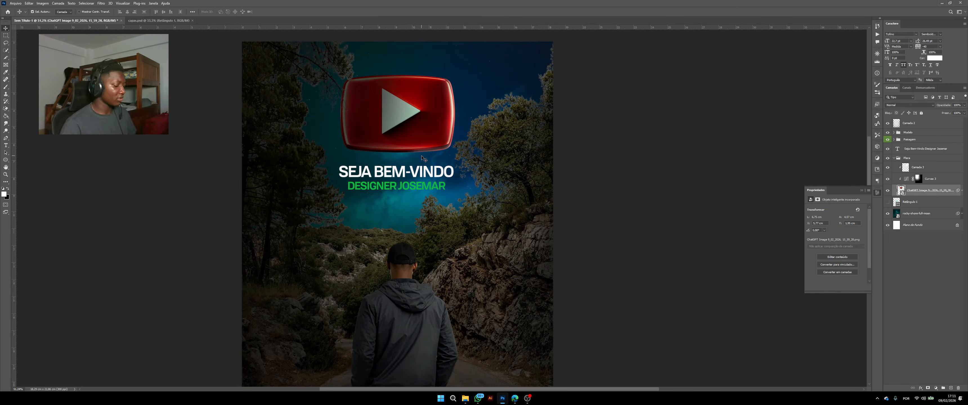
pyautogui.press('i')
pyautogui.hotkey('ctrl', 'u')
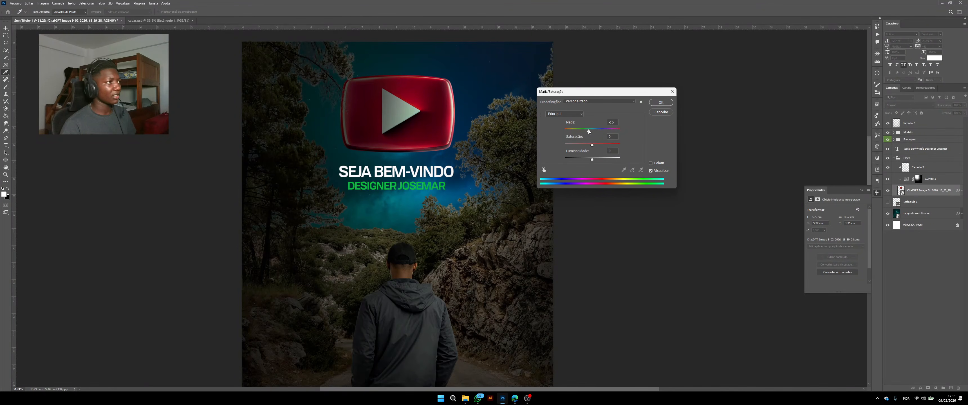
pyautogui.moveTo(590, 131); pyautogui.dragTo(610, 129)
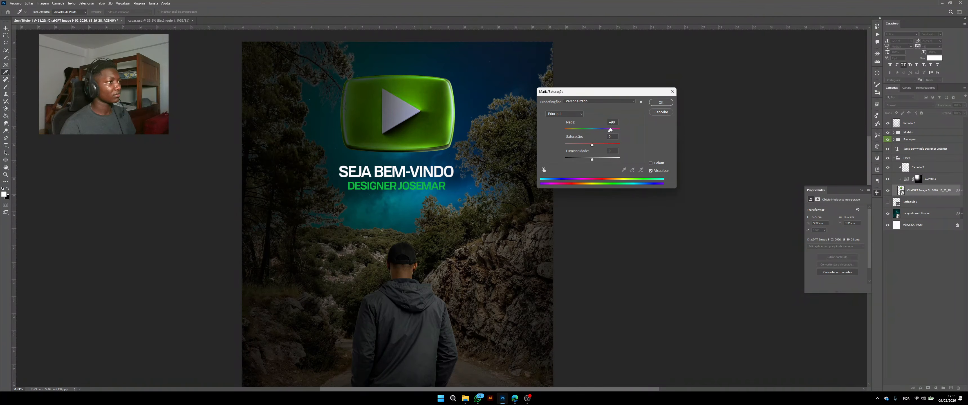
pyautogui.click(661, 102)
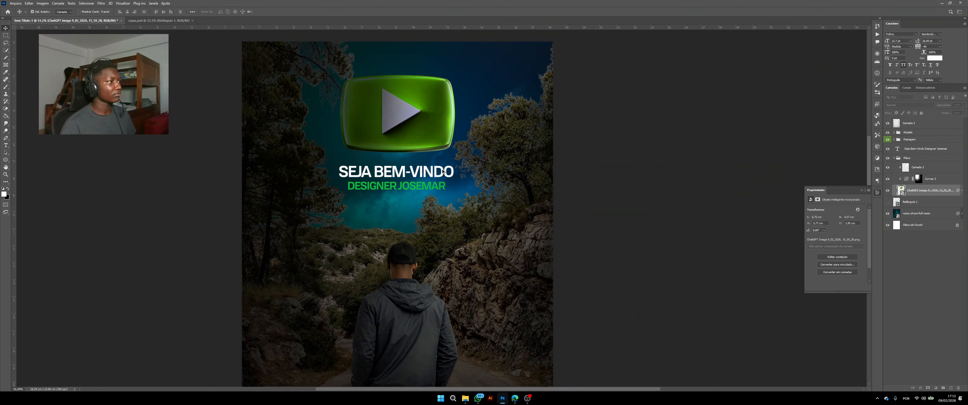
pyautogui.scroll(-4, 444, 171)
pyautogui.scroll(-2, 441, 175)
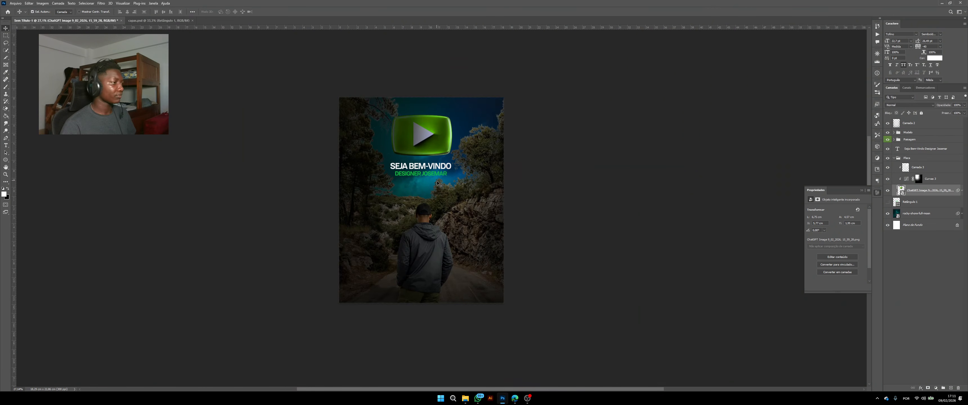
pyautogui.hotkey('ctrl', 'z')
# Step: Nudge the two-line heading slightly up towards the play button
pyautogui.scroll(4, 434, 180)
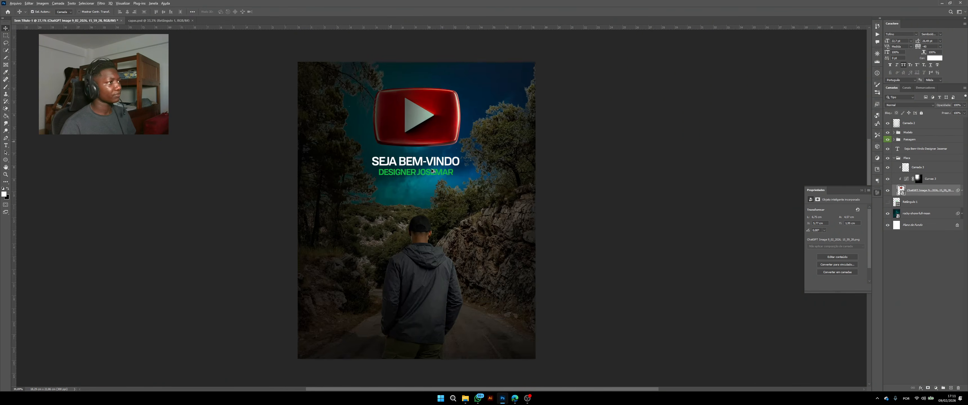
pyautogui.scroll(2, 431, 167)
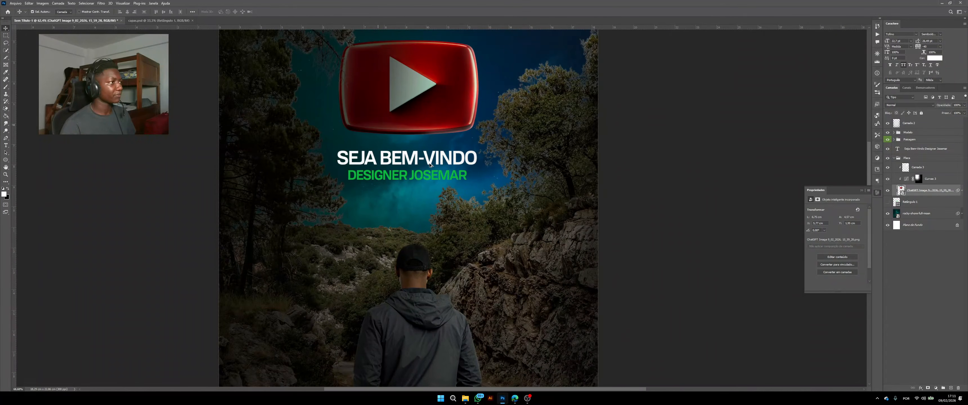
pyautogui.moveTo(432, 165); pyautogui.dragTo(433, 163)
pyautogui.scroll(-5, 433, 163)
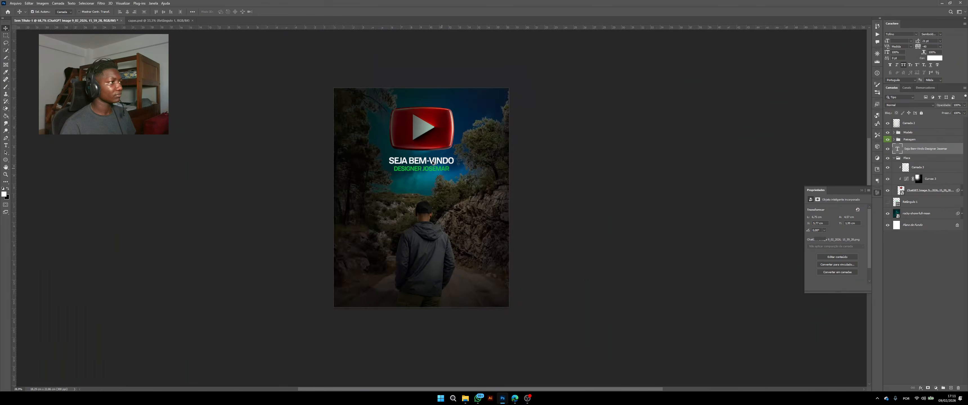
pyautogui.scroll(3, 432, 166)
pyautogui.scroll(4, 432, 168)
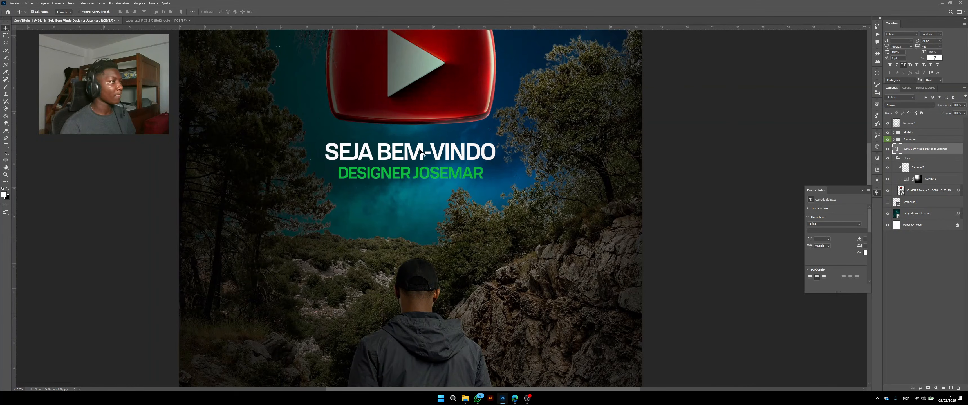
pyautogui.moveTo(419, 152); pyautogui.dragTo(421, 150)
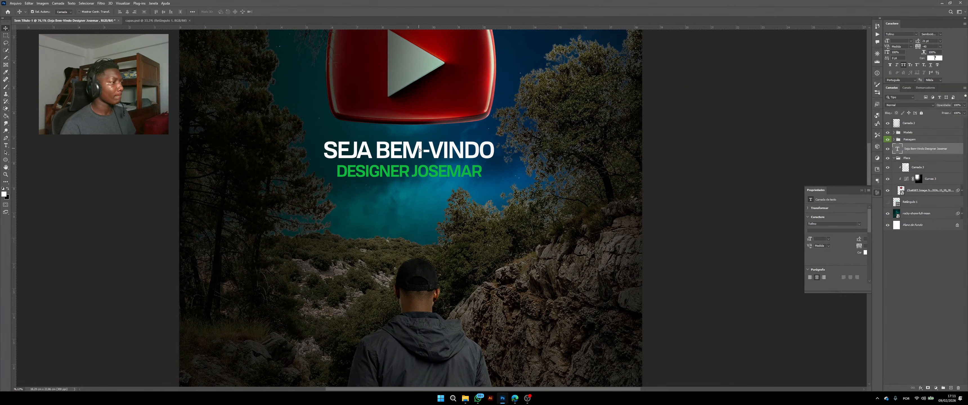
pyautogui.scroll(-5, 422, 149)
pyautogui.scroll(-3, 421, 149)
pyautogui.scroll(4, 421, 148)
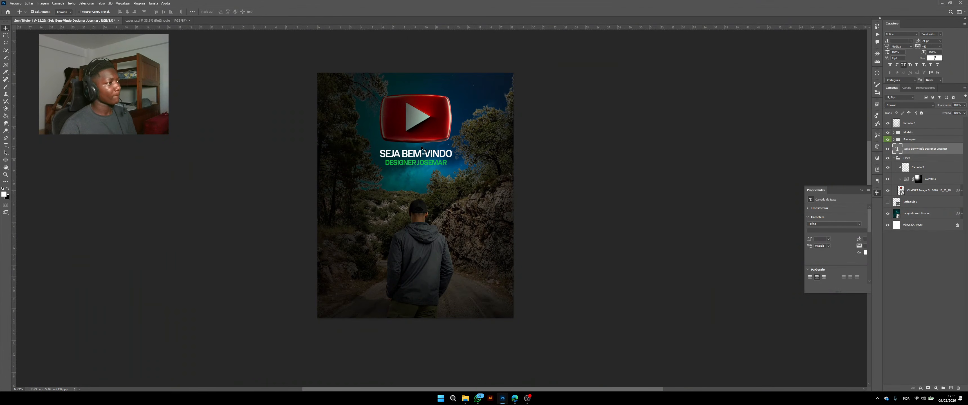
pyautogui.scroll(2, 431, 187)
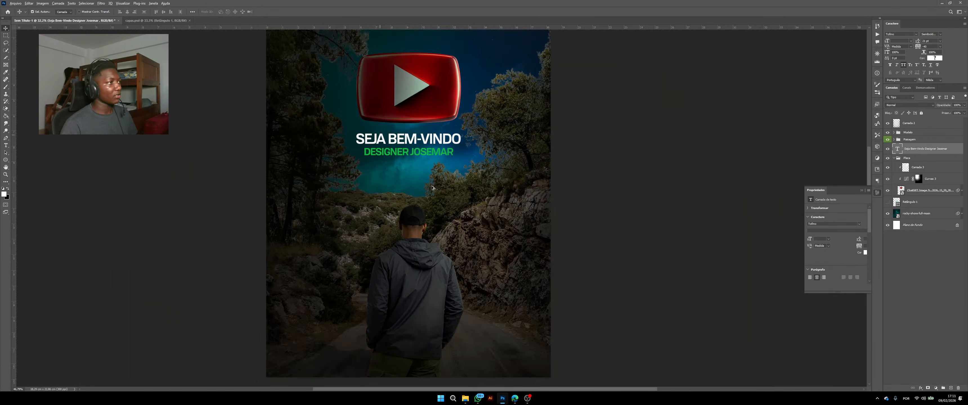
# Step: Collapse the Placa group, add a new layer directly above the heading text and clip it to the text
pyautogui.click(895, 158)
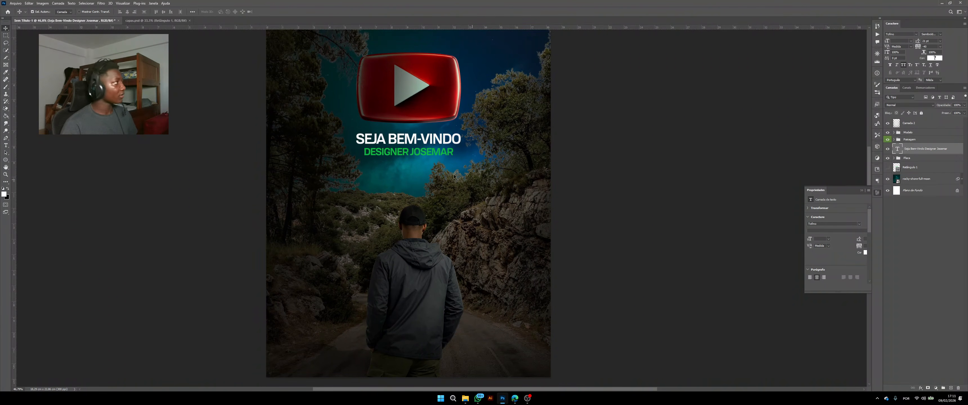
pyautogui.click(951, 389)
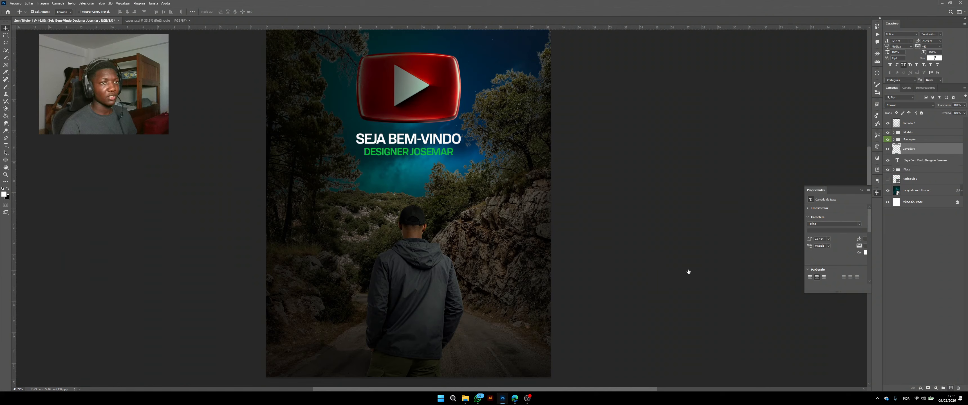
pyautogui.click(5, 87)
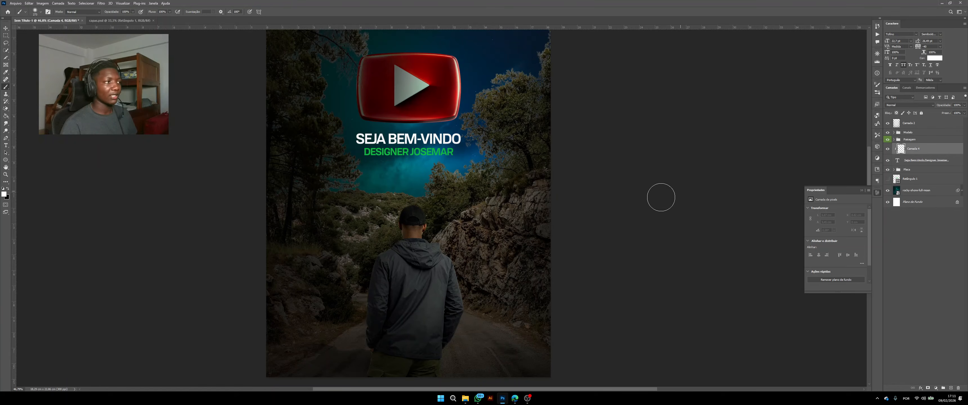
# Step: Shade the heading's left edge with soft black, using an enlarged brush on the clipped layer
pyautogui.scroll(2, 453, 124)
pyautogui.scroll(1, 360, 142)
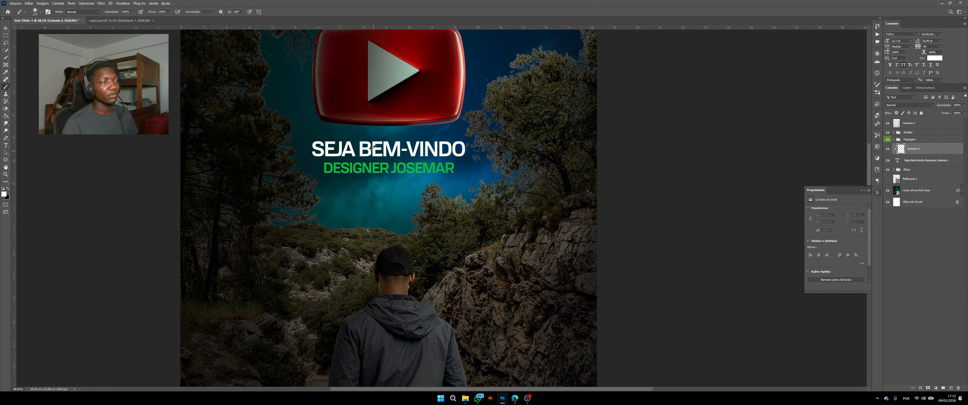
pyautogui.moveTo(368, 149); pyautogui.dragTo(402, 150)
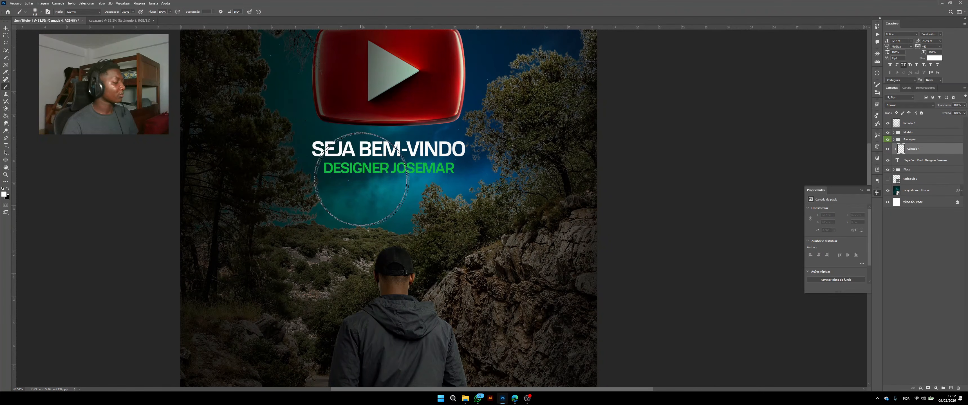
pyautogui.press('x')
pyautogui.moveTo(286, 151); pyautogui.dragTo(332, 164)
pyautogui.click(301, 163)
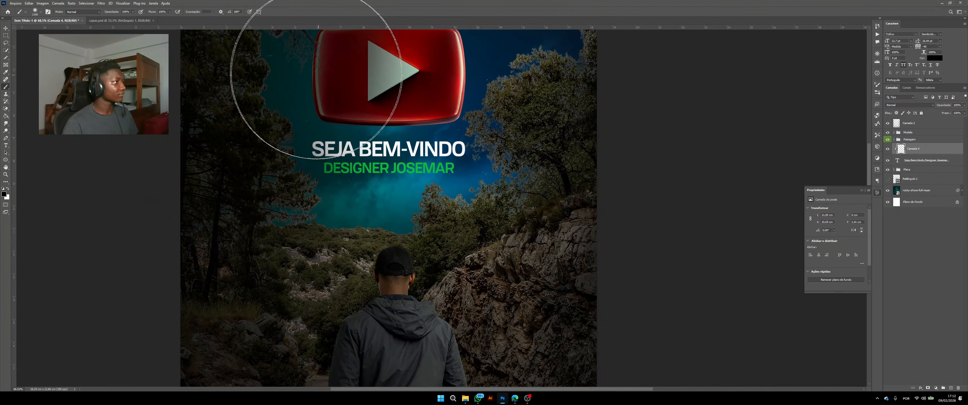
pyautogui.scroll(-1, 319, 139)
pyautogui.scroll(2, 325, 138)
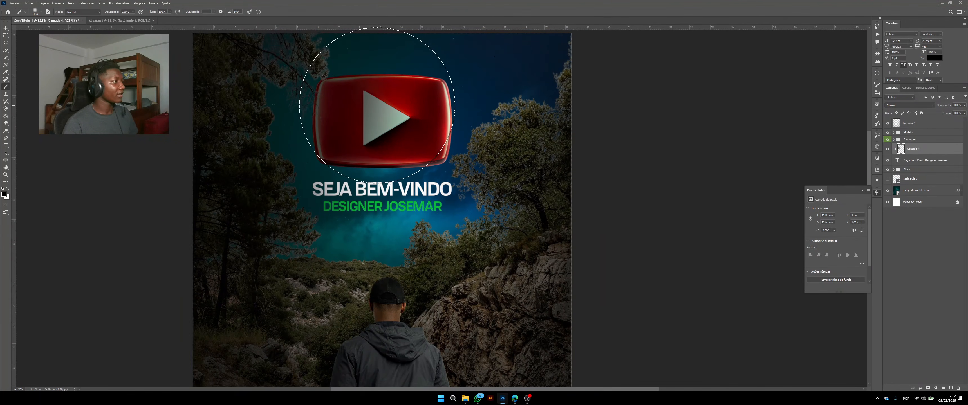
# Step: Try extra brush dabs over the play button and beside the heading, and undo them
pyautogui.click(378, 104)
pyautogui.scroll(-6, 314, 143)
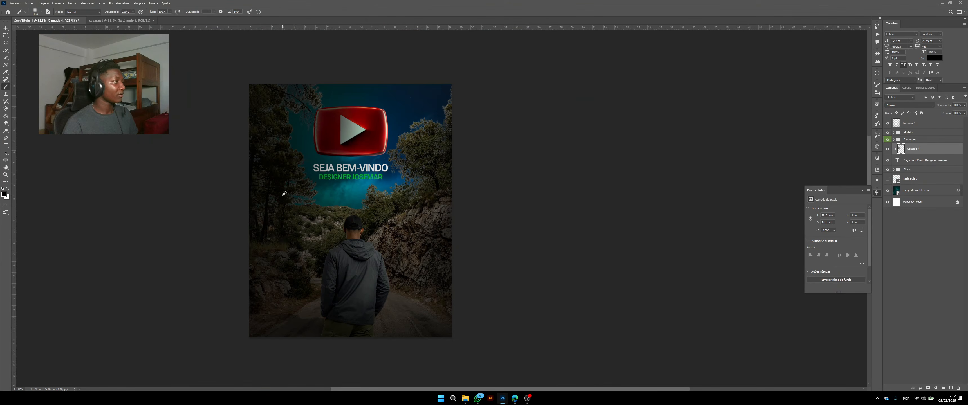
pyautogui.scroll(1, 283, 198)
pyautogui.press('x')
pyautogui.hotkey('ctrl', 'z')
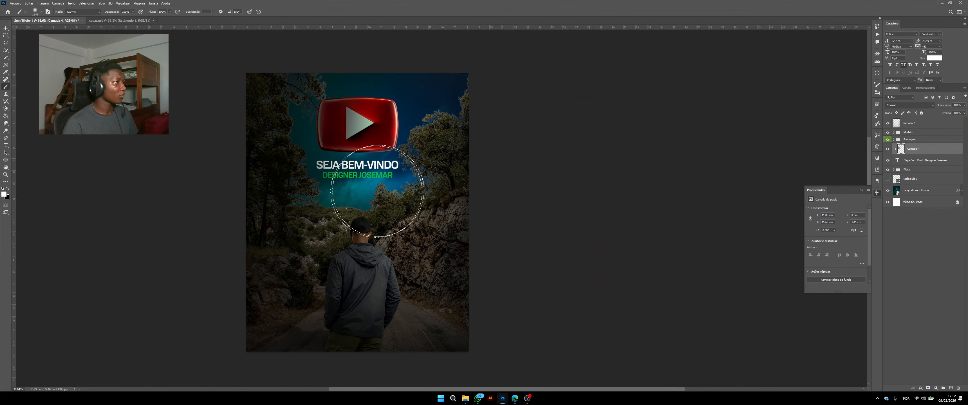
pyautogui.click(267, 187)
pyautogui.hotkey('ctrl', 'z')
pyautogui.press('x')
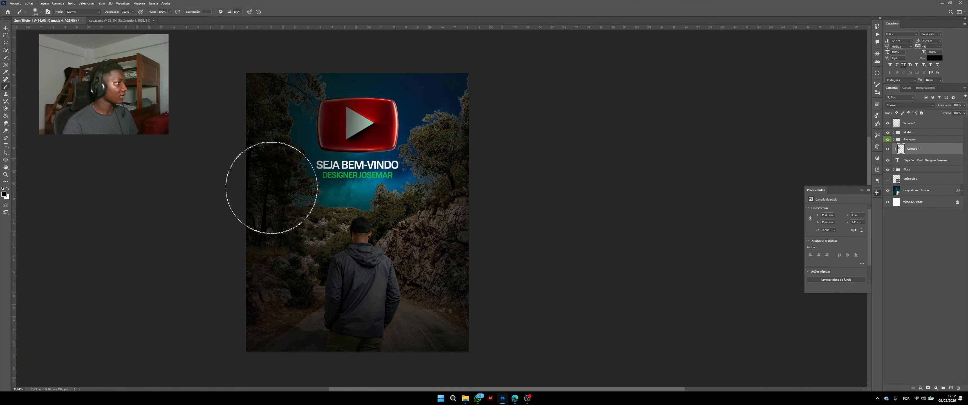
# Step: Darken the lower part of the heading with soft black brush dabs from its left side and from below
pyautogui.click(249, 179)
pyautogui.click(333, 229)
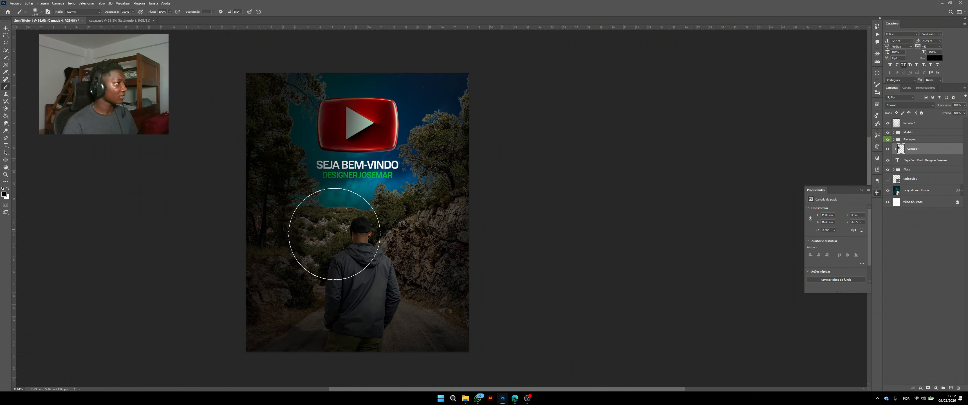
pyautogui.click(359, 246)
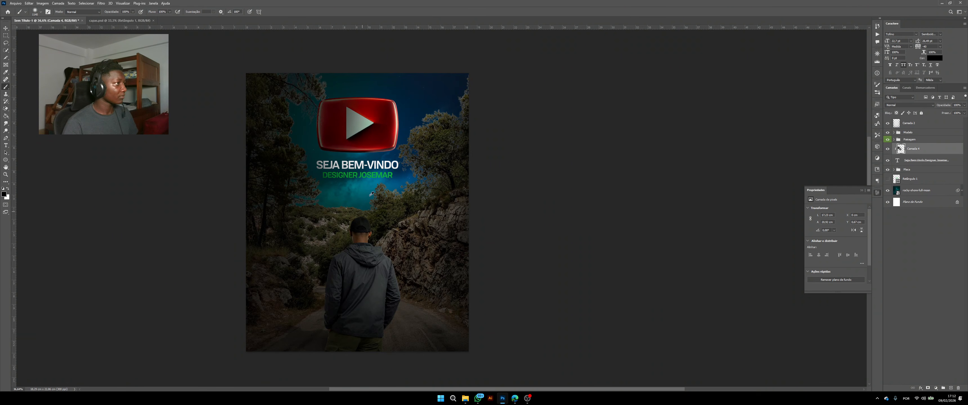
pyautogui.scroll(2, 370, 165)
pyautogui.scroll(-1, 371, 210)
pyautogui.scroll(-1, 368, 205)
pyautogui.scroll(-1, 369, 205)
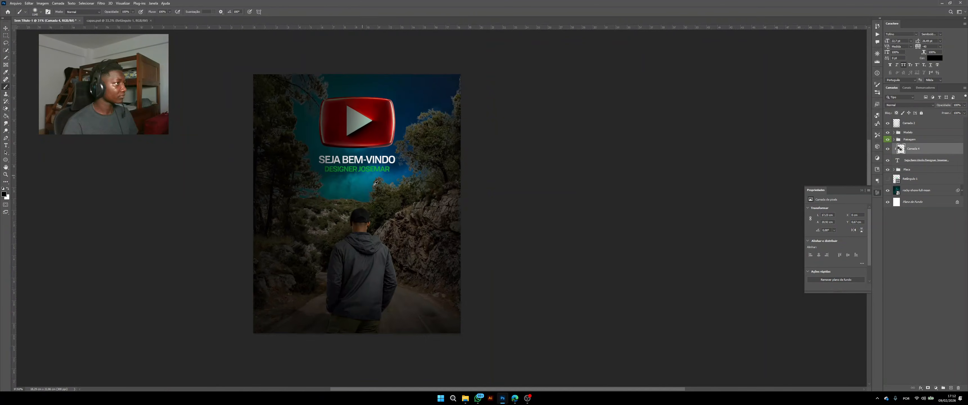
pyautogui.scroll(2, 372, 202)
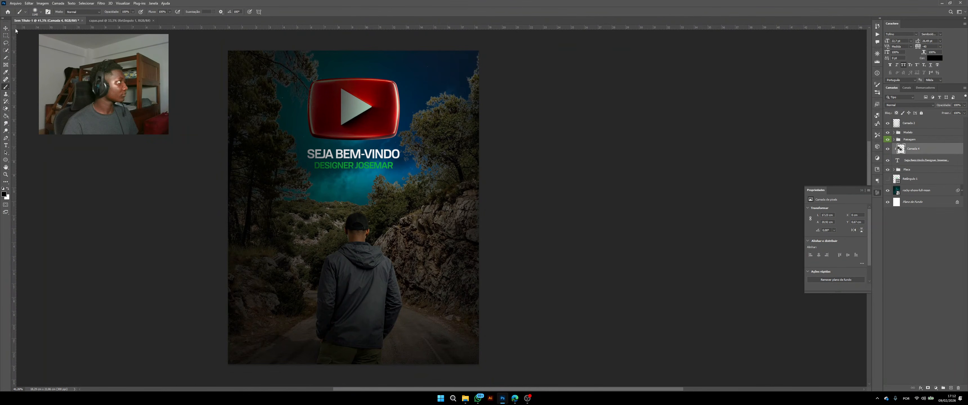
# Step: Copy the character-settings screenshot layer from capas.psd into the road composite
pyautogui.click(6, 29)
pyautogui.scroll(-2, 375, 190)
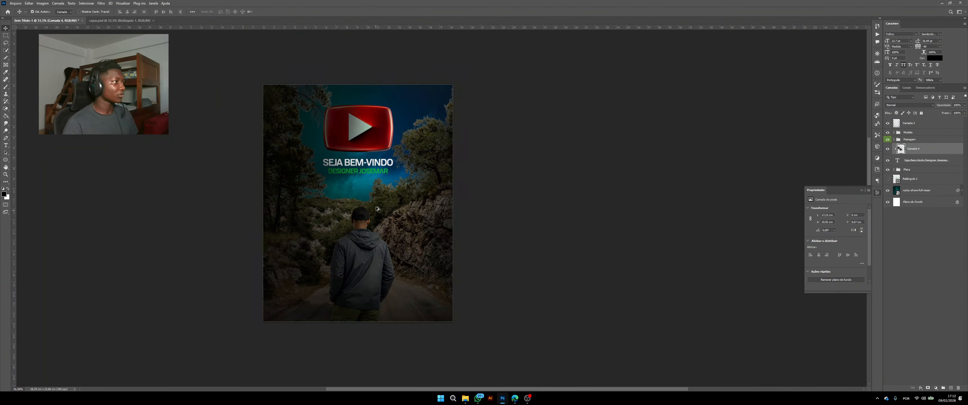
pyautogui.scroll(1, 378, 207)
pyautogui.scroll(-2, 375, 205)
pyautogui.scroll(1, 365, 203)
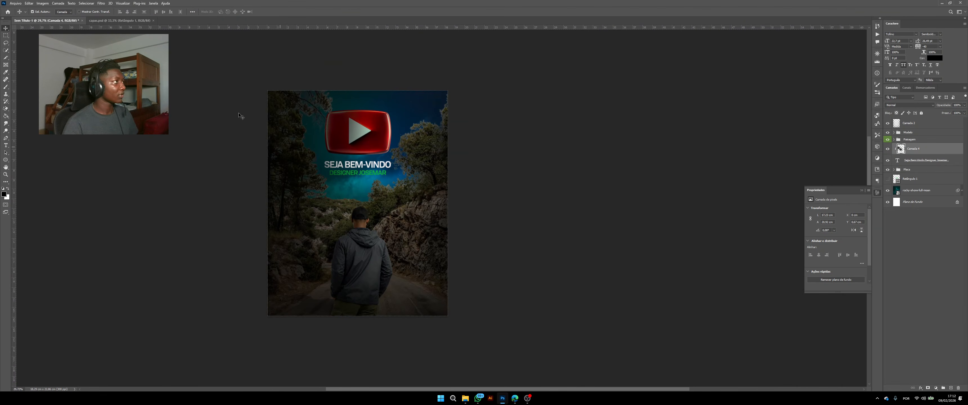
pyautogui.click(143, 21)
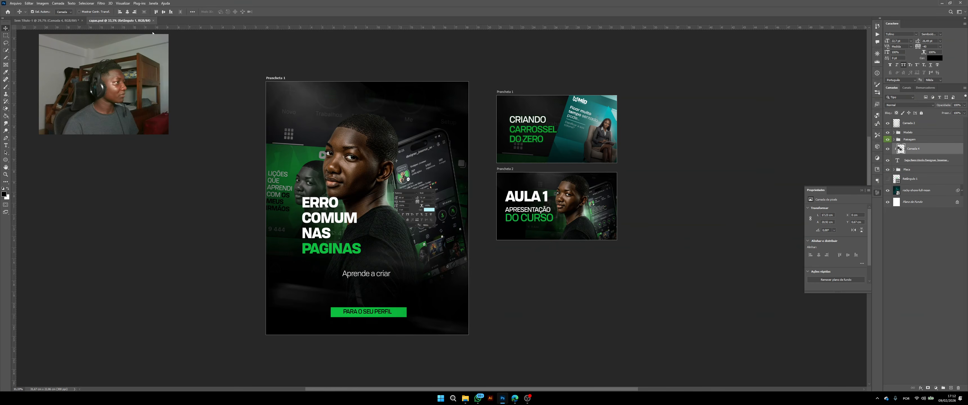
pyautogui.moveTo(318, 110); pyautogui.dragTo(364, 139)
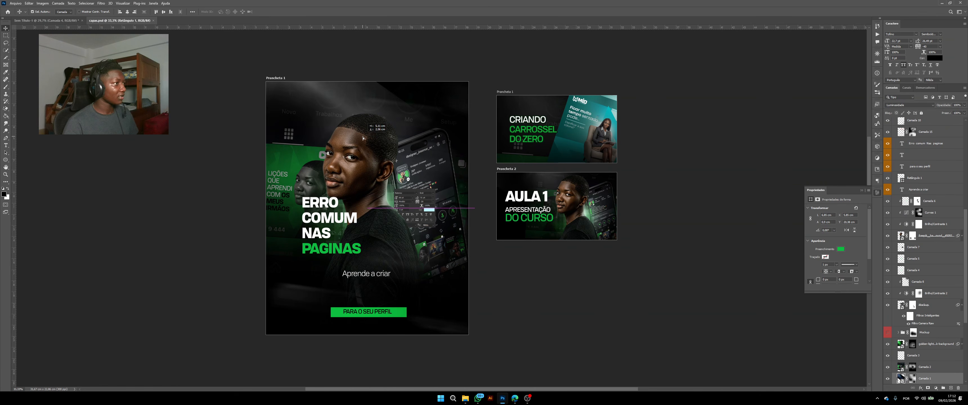
pyautogui.moveTo(409, 199); pyautogui.dragTo(294, 130)
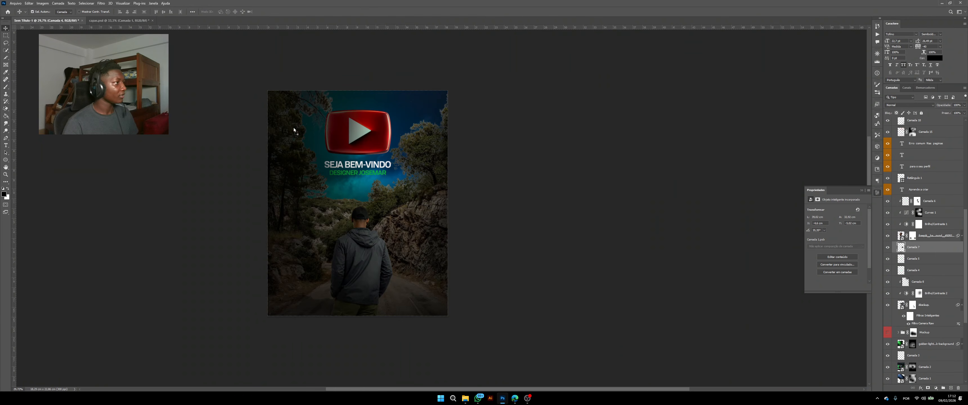
pyautogui.moveTo(381, 181); pyautogui.dragTo(389, 180)
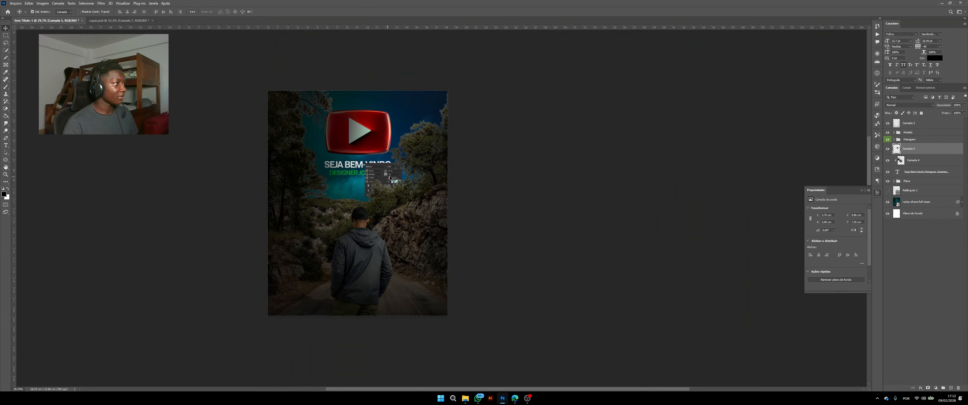
# Step: Place the character-settings screenshot centrally beneath the heading, above the man's cap, using Free Transform
pyautogui.scroll(2, 390, 177)
pyautogui.hotkey('ctrl', 't')
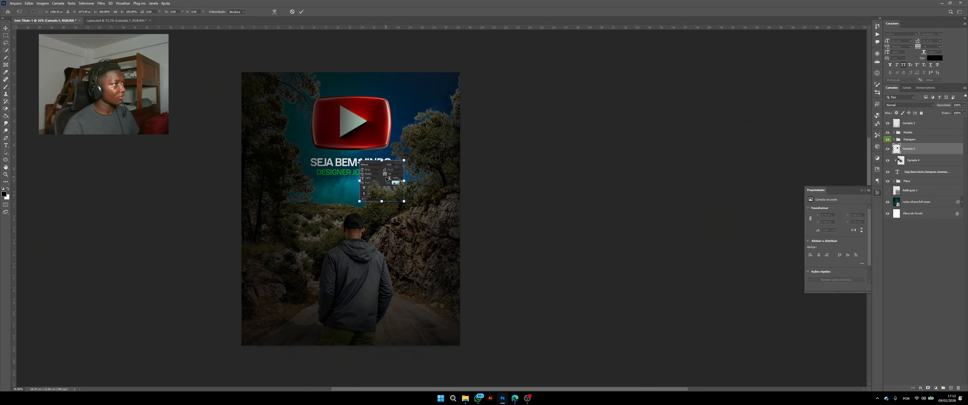
pyautogui.moveTo(388, 179); pyautogui.dragTo(337, 192)
pyautogui.scroll(2, 362, 191)
pyautogui.scroll(1, 362, 191)
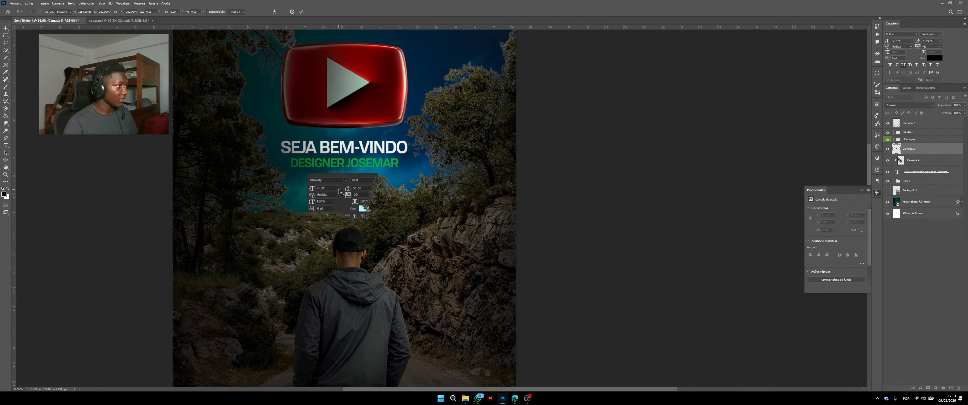
pyautogui.press('Return')
# Step: Nudge the character-settings screenshot slightly down and to the left to fine-tune its position under the heading
pyautogui.scroll(-5, 339, 192)
pyautogui.scroll(5, 352, 191)
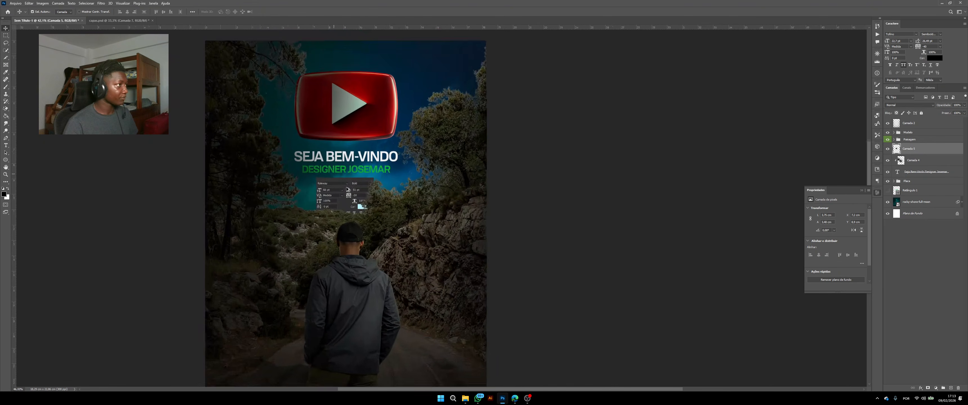
pyautogui.scroll(1, 343, 192)
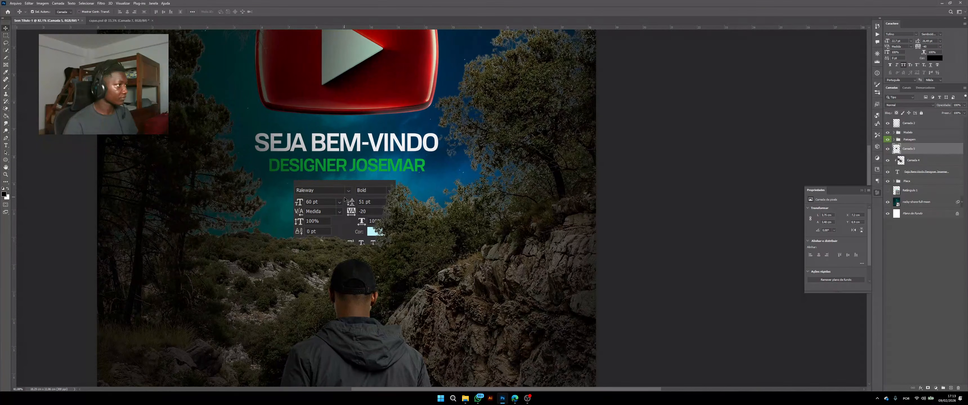
pyautogui.moveTo(343, 198); pyautogui.dragTo(342, 198)
pyautogui.scroll(-10, 343, 199)
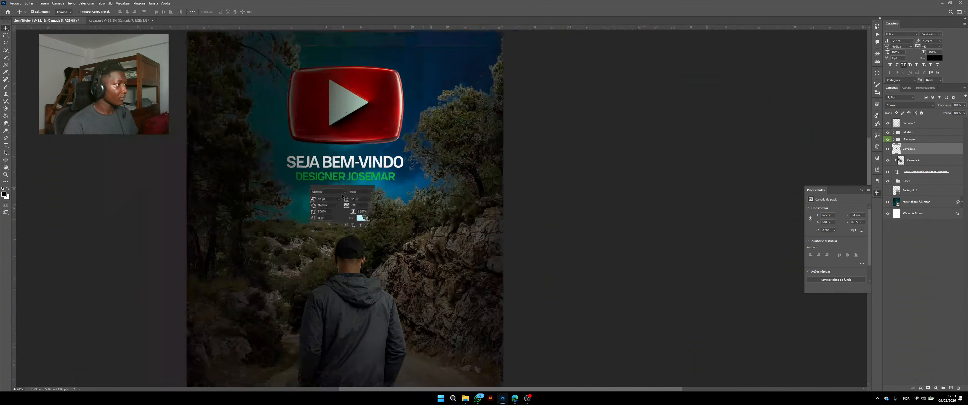
pyautogui.scroll(5, 346, 203)
pyautogui.scroll(-5, 346, 203)
pyautogui.scroll(3, 347, 203)
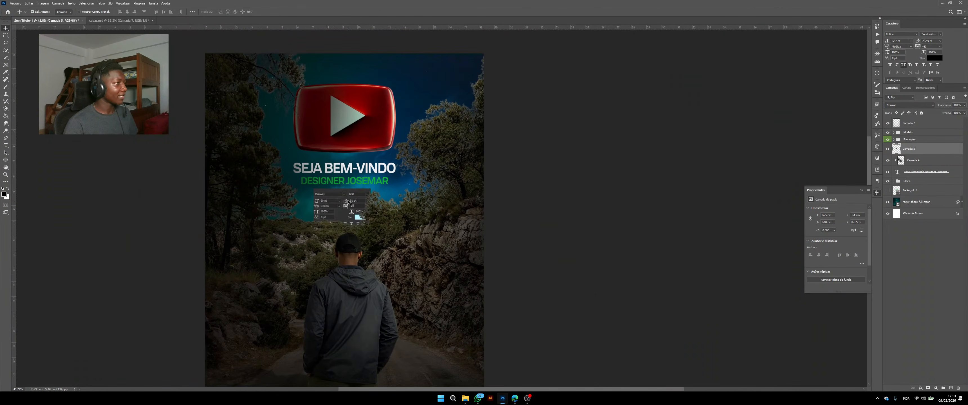
pyautogui.scroll(-3, 349, 205)
pyautogui.scroll(3, 350, 205)
pyautogui.scroll(-3, 352, 206)
pyautogui.scroll(-2, 352, 209)
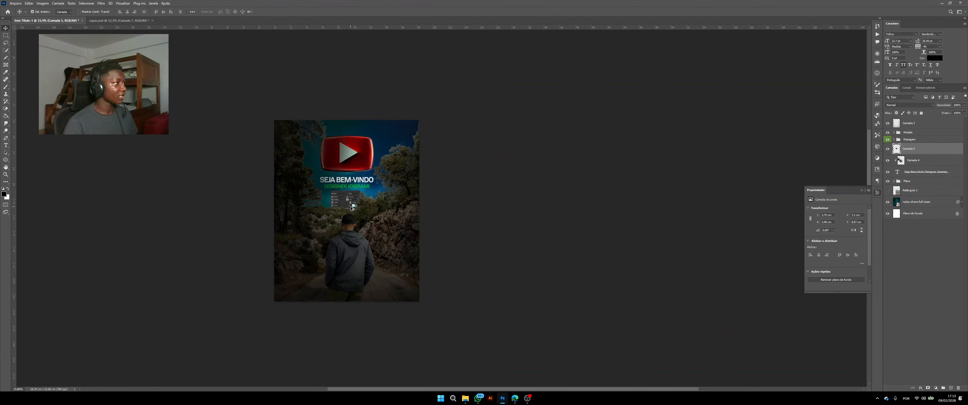
pyautogui.scroll(4, 350, 205)
pyautogui.scroll(4, 346, 198)
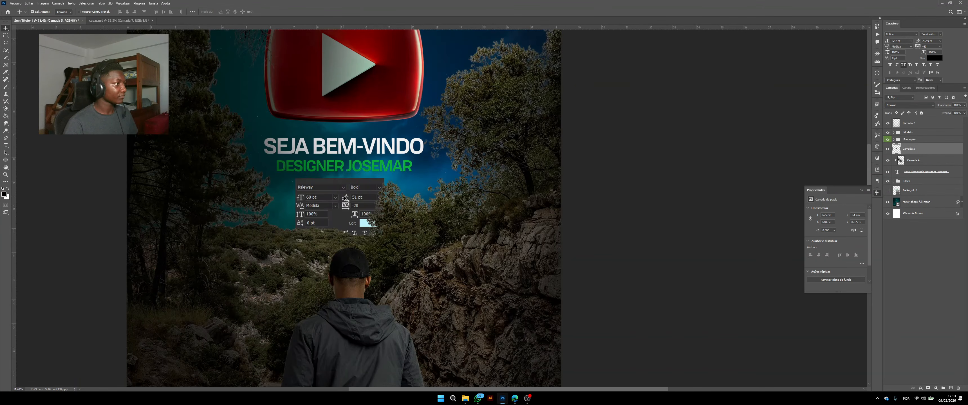
pyautogui.moveTo(346, 198); pyautogui.dragTo(344, 198)
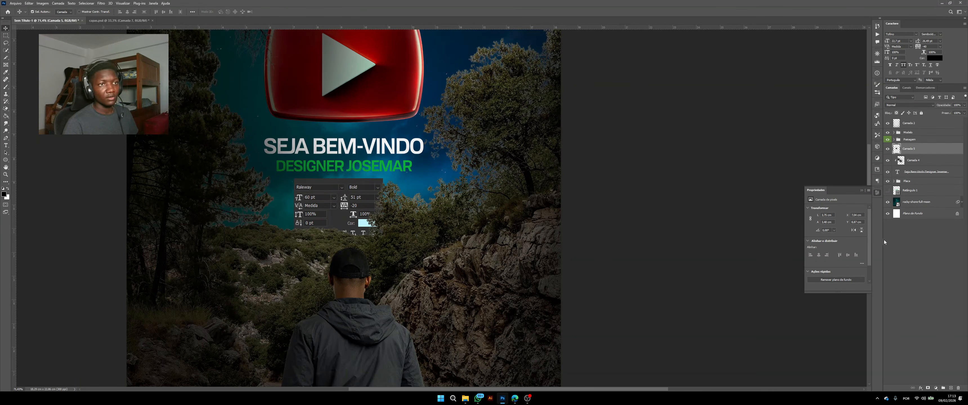
# Step: Group the heading text with its clipped shading layer and name the group "texto"
pyautogui.click(915, 164)
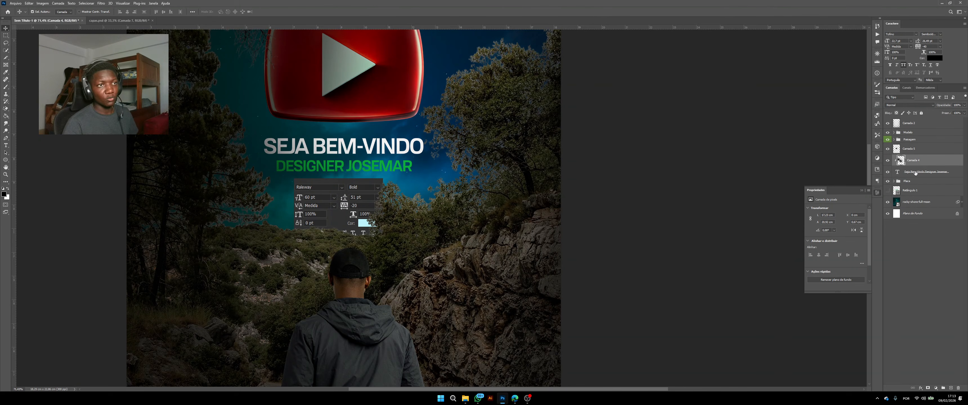
pyautogui.keyDown('shift'); pyautogui.click(914, 172); pyautogui.keyUp('shift')
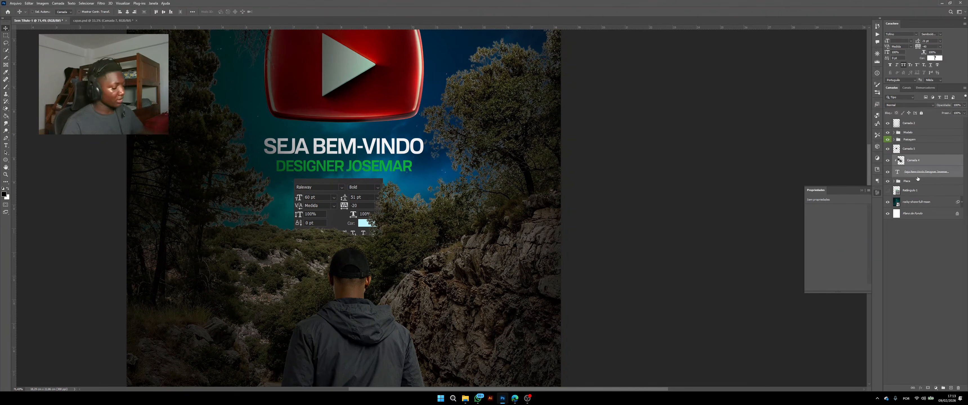
pyautogui.hotkey('ctrl', 'g')
pyautogui.doubleClick(911, 158)
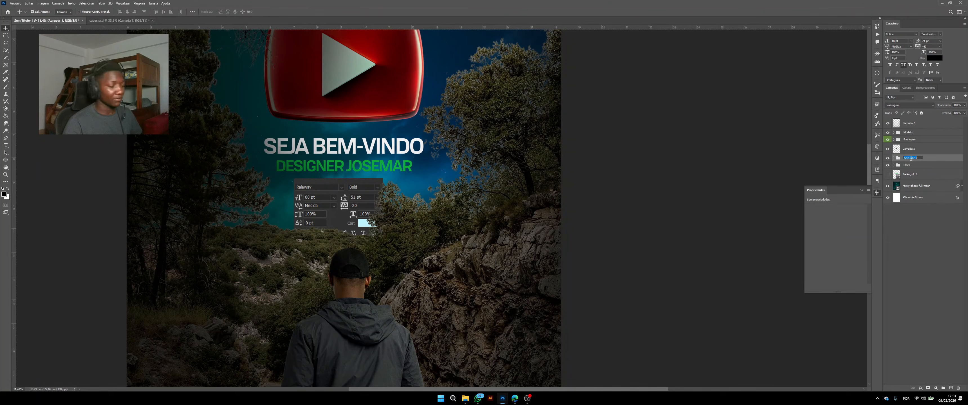
pyautogui.write('texto')
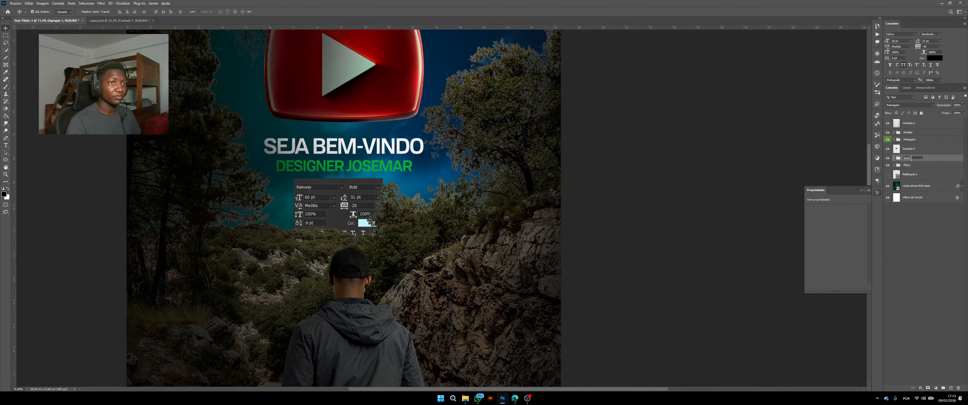
pyautogui.press('Return')
# Step: Add a Curves adjustment clipped to the character-settings screenshot layer and lower the curve's white end to darken the screenshot
pyautogui.click(919, 149)
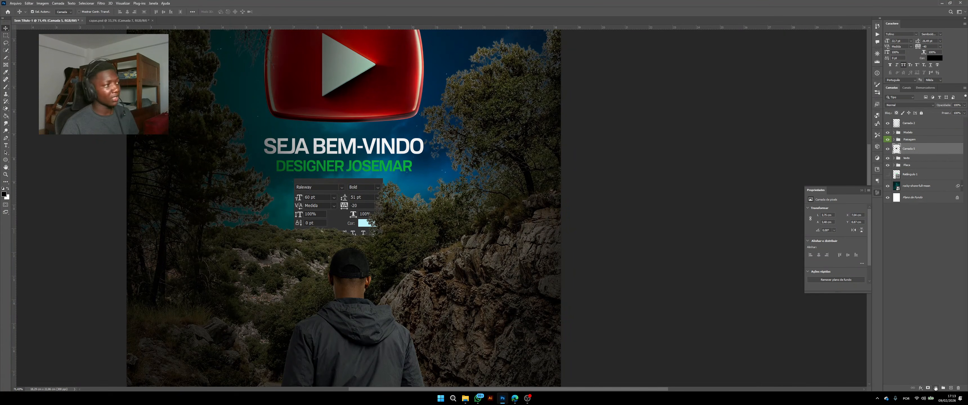
pyautogui.click(936, 389)
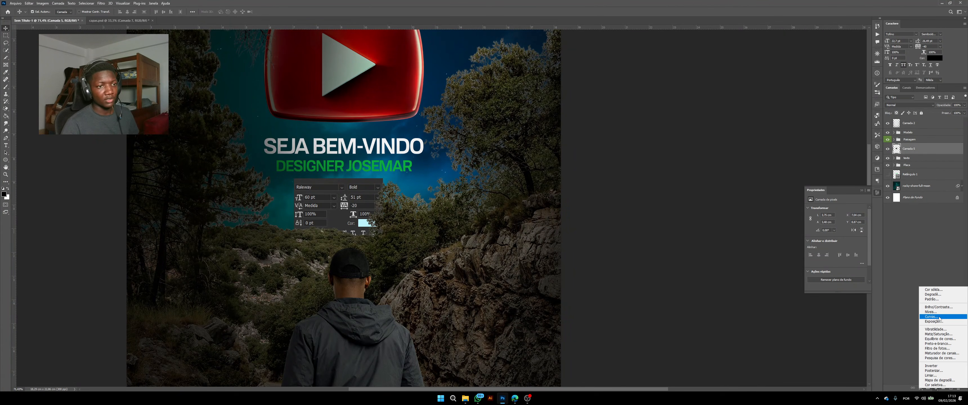
pyautogui.click(928, 322)
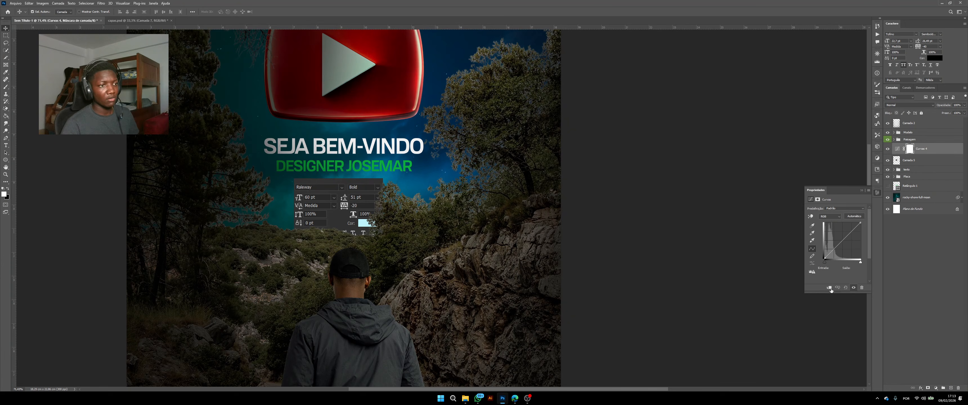
pyautogui.click(829, 287)
pyautogui.moveTo(861, 226); pyautogui.dragTo(864, 239)
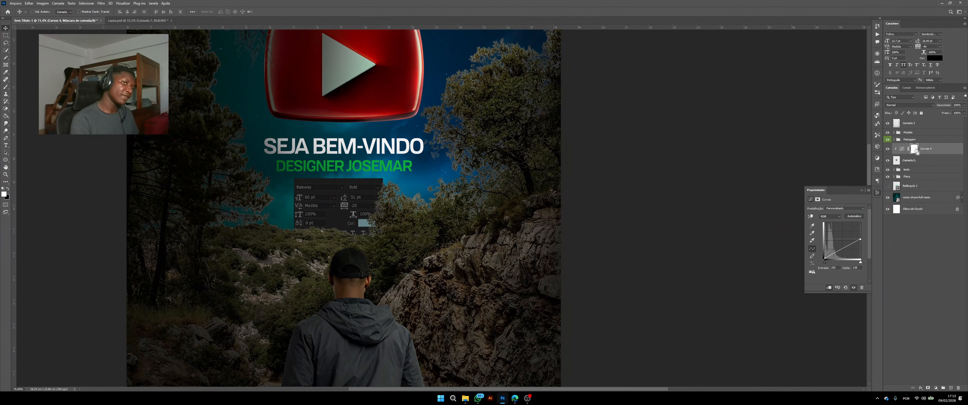
# Step: Invert the Curves mask and paint white with a large soft brush over the character-settings screenshot to shade its edges
pyautogui.hotkey('ctrl', 'i')
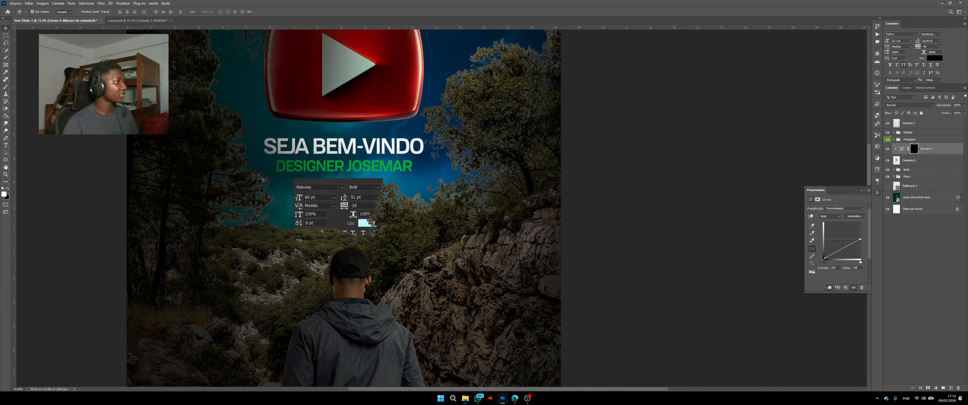
pyautogui.click(5, 87)
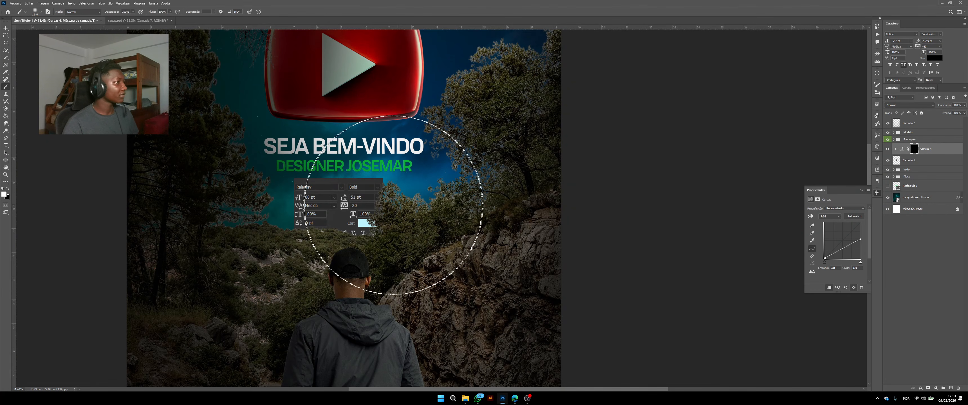
pyautogui.moveTo(289, 194)
pyautogui.mouseDown()
pyautogui.moveTo(253, 178)
pyautogui.moveTo(279, 178)
pyautogui.moveTo(273, 193)
pyautogui.moveTo(263, 193)
pyautogui.moveTo(301, 166)
pyautogui.mouseUp()
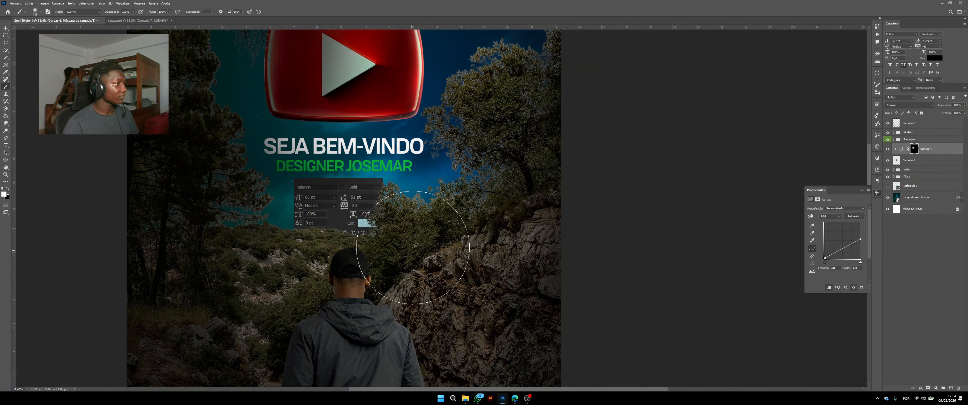
pyautogui.scroll(-4, 414, 240)
pyautogui.scroll(-3, 413, 240)
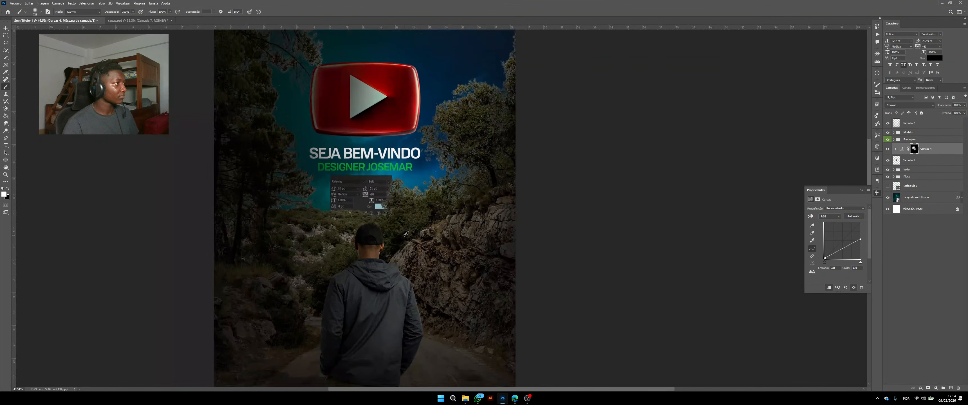
pyautogui.scroll(6, 393, 229)
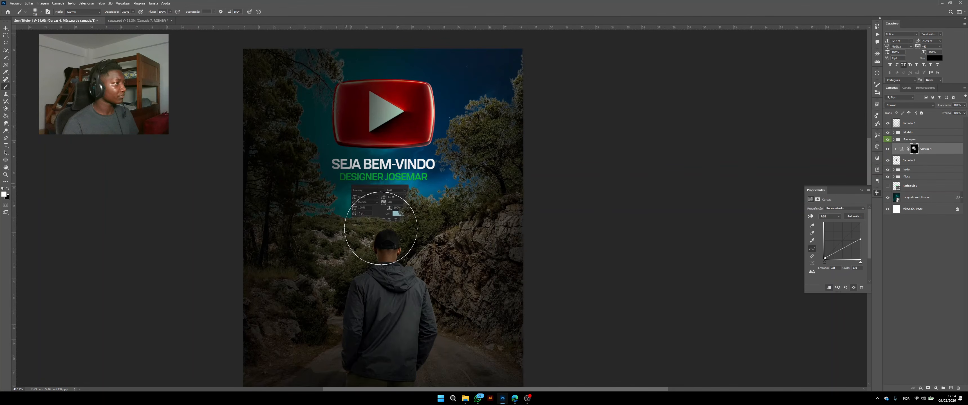
pyautogui.scroll(2, 405, 212)
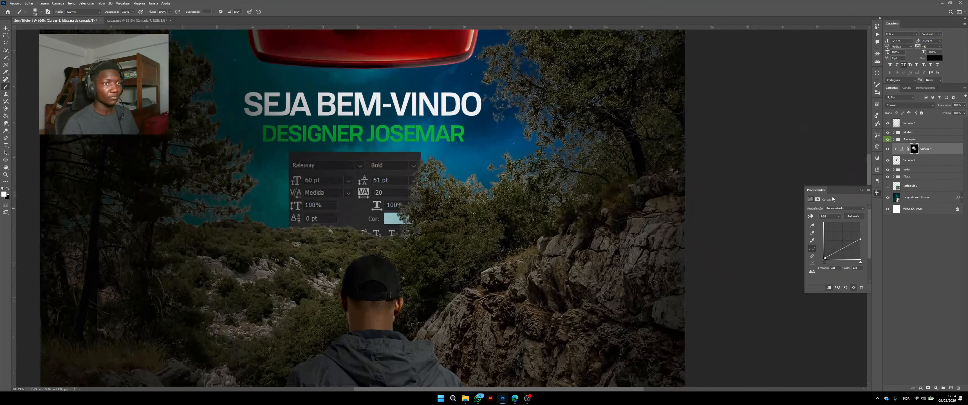
# Step: Fill the colour swatch in the character-settings screenshot with the green sampled from the heading's second line, using the Paint Bucket
pyautogui.click(909, 161)
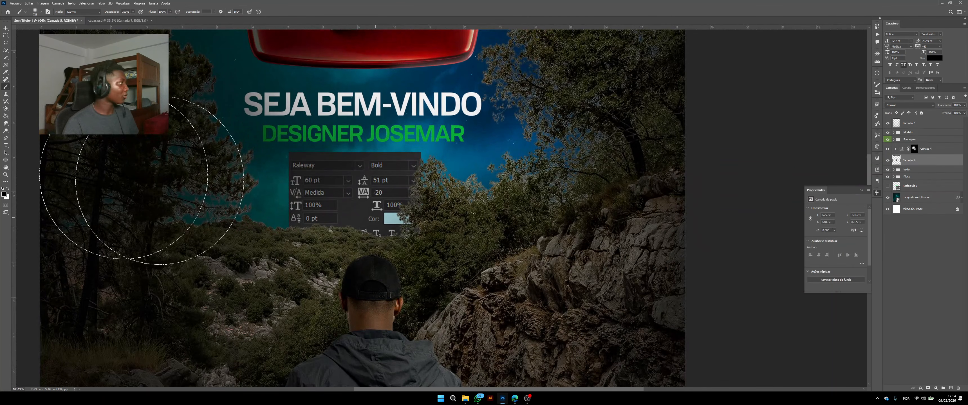
pyautogui.scroll(-3, 394, 228)
pyautogui.scroll(3, 394, 229)
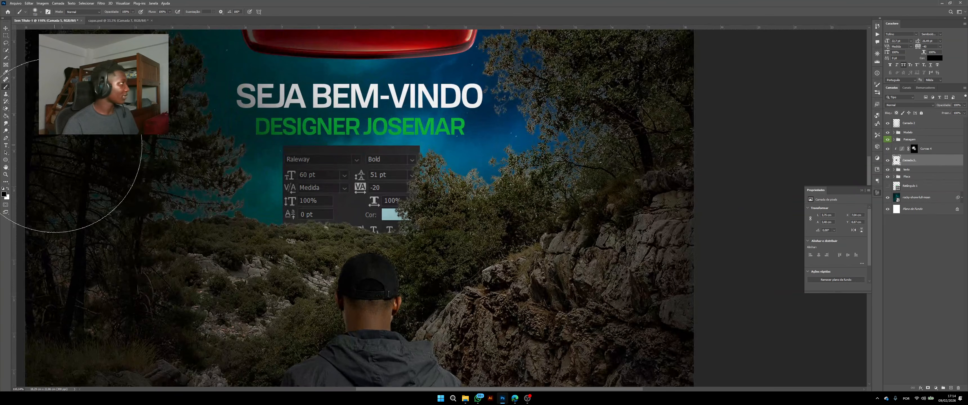
pyautogui.click(6, 117)
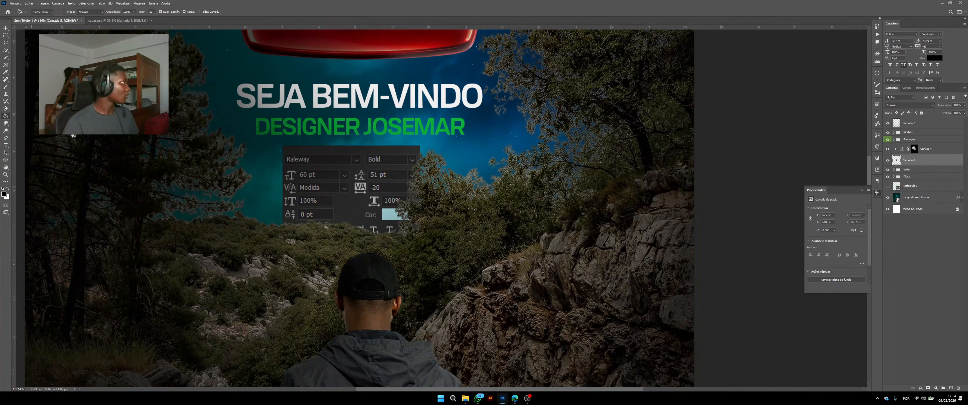
pyautogui.keyDown('alt'); pyautogui.click(334, 127); pyautogui.keyUp('alt')
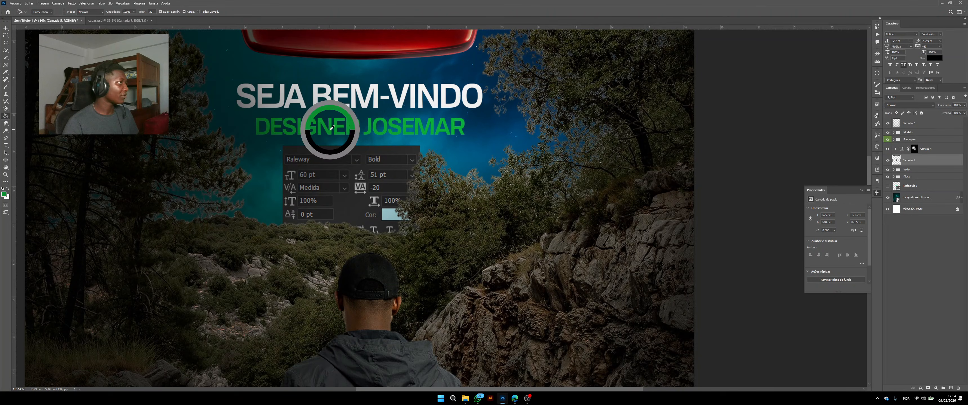
pyautogui.click(388, 219)
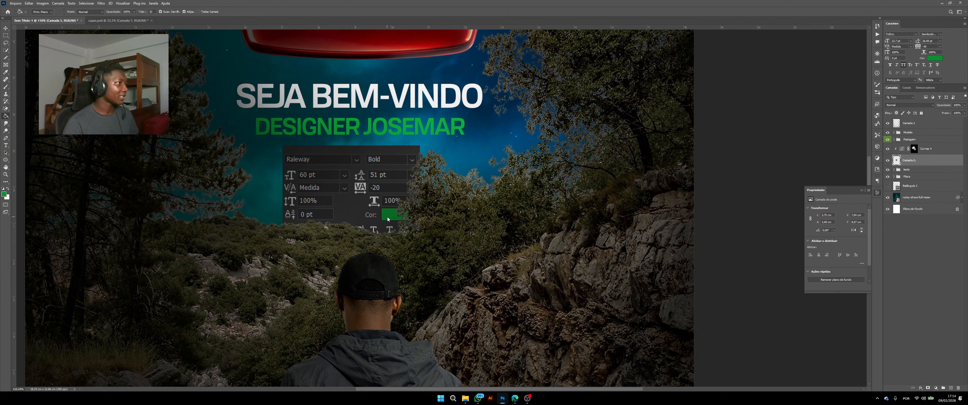
# Step: Examine the whole composite to check how the shaded screenshot and its green swatch fit with the heading and play button
pyautogui.scroll(-4, 382, 213)
pyautogui.scroll(1, 367, 217)
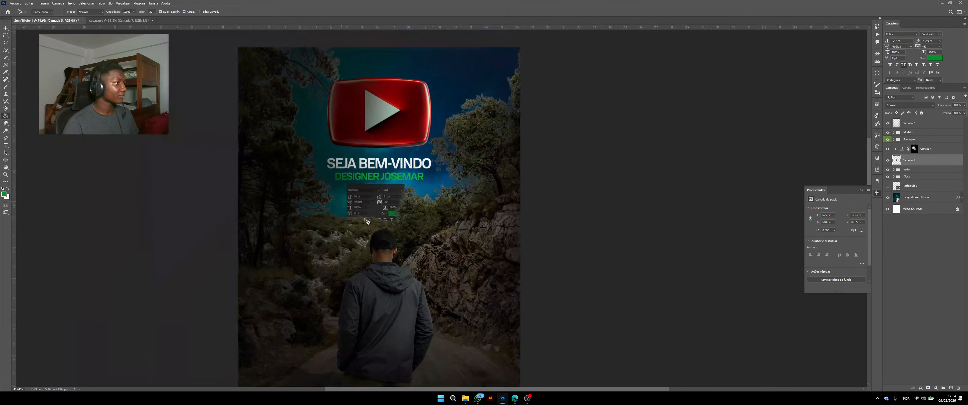
pyautogui.scroll(-1, 366, 217)
pyautogui.scroll(-2, 366, 217)
pyautogui.scroll(1, 372, 217)
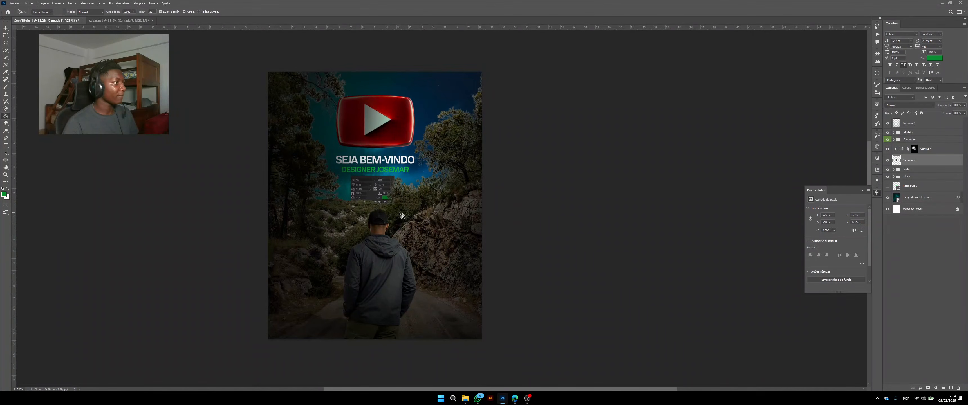
pyautogui.scroll(1, 400, 215)
pyautogui.scroll(-2, 401, 216)
pyautogui.scroll(1, 402, 215)
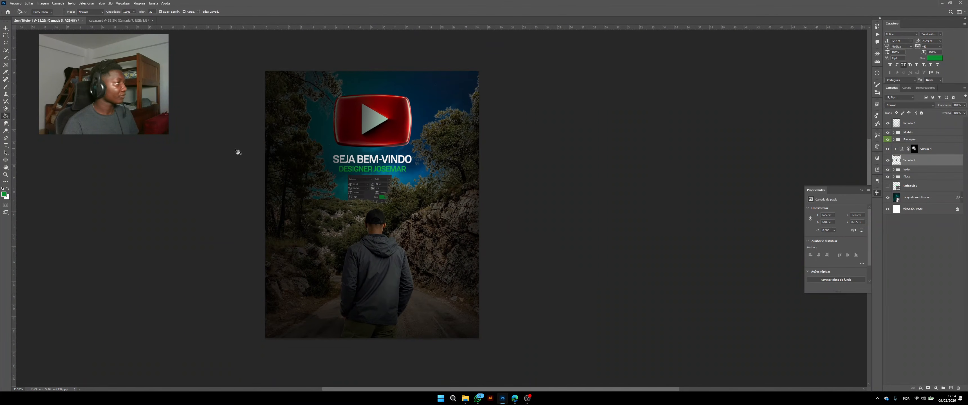
pyautogui.click(5, 30)
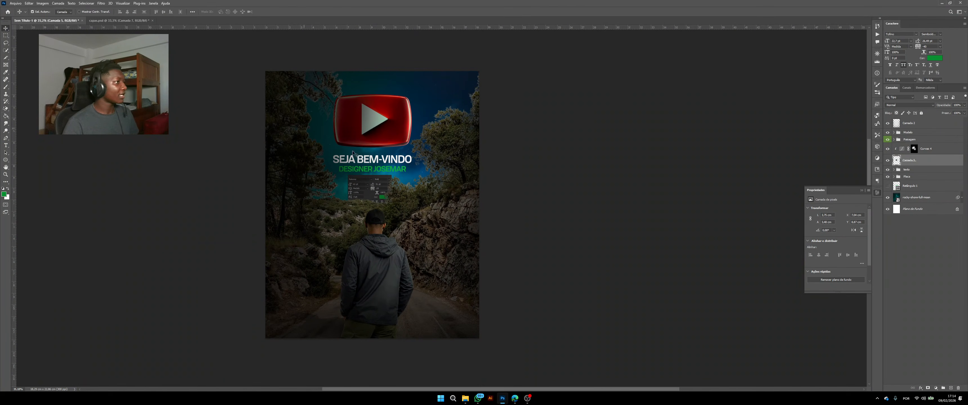
pyautogui.scroll(-1, 370, 164)
pyautogui.scroll(1, 370, 164)
pyautogui.scroll(2, 371, 164)
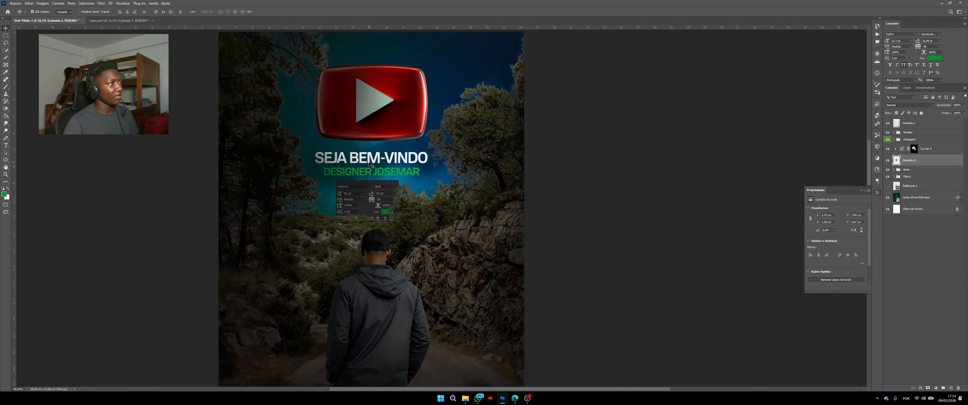